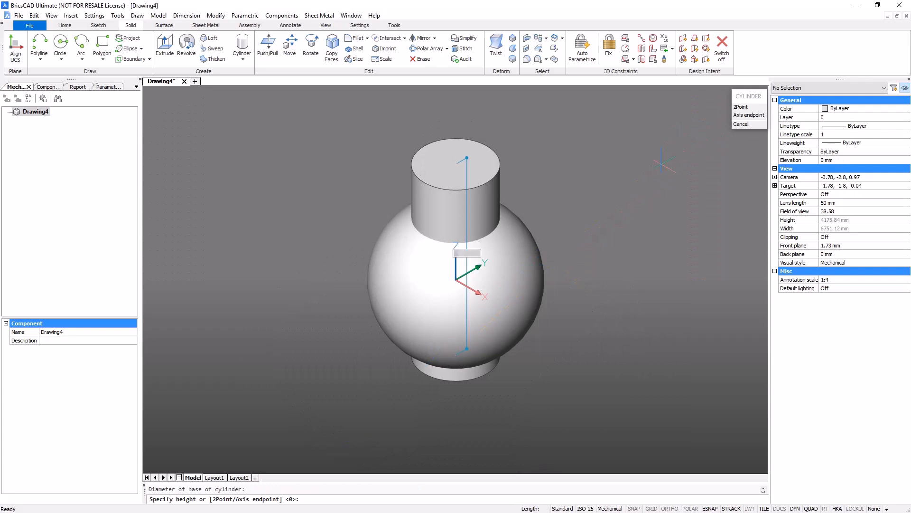
Finish the vertical cylinder with its top above the sphere, and intersect the cylinder and sphere into one solid.
left_click(657, 176)
left_click(582, 159)
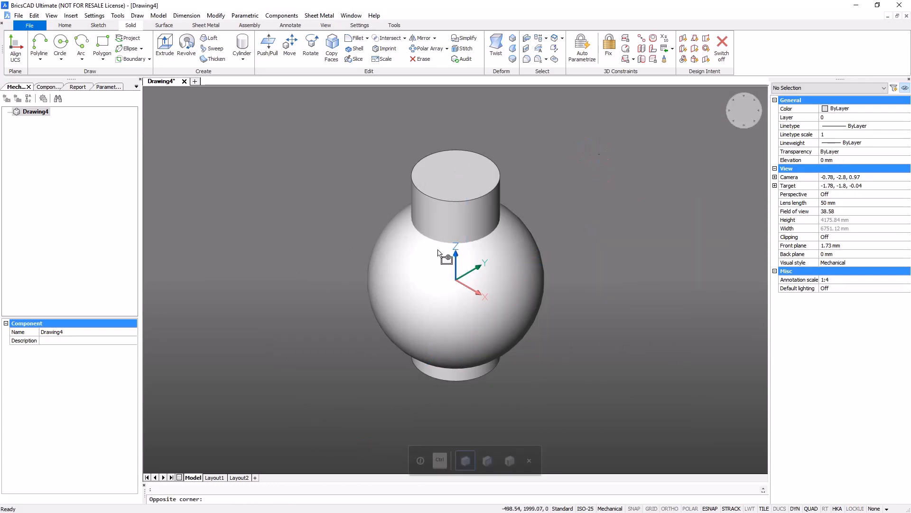
left_click(319, 319)
left_click(405, 38)
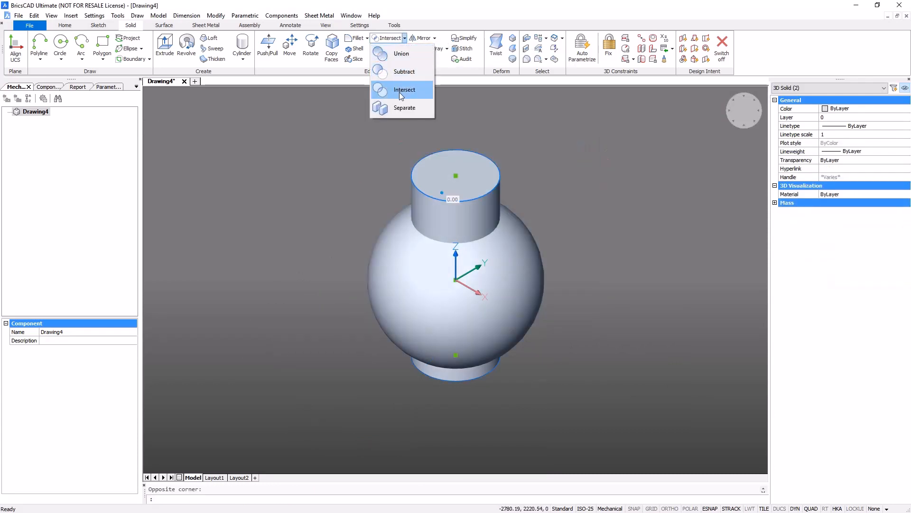
left_click(401, 90)
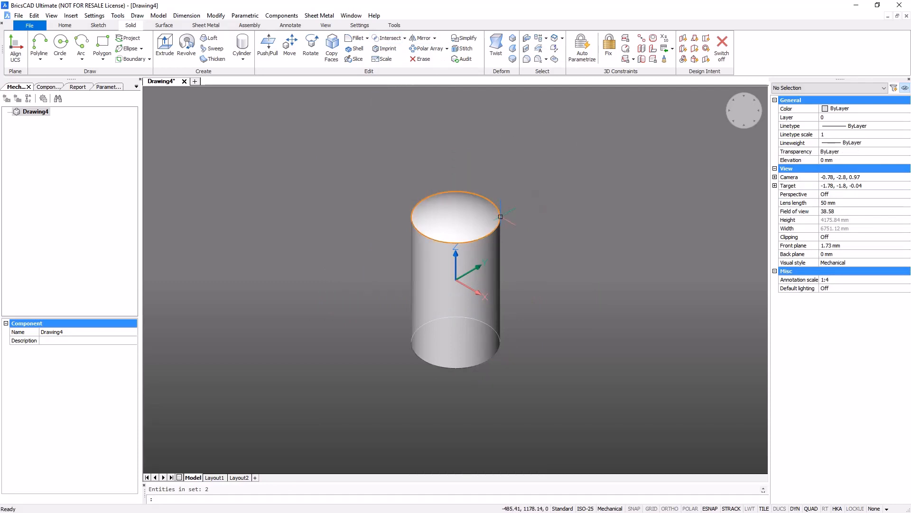
Fillet the upper and lower circular edges of the solid with a 100 mm radius.
left_click(502, 217)
left_click(488, 359)
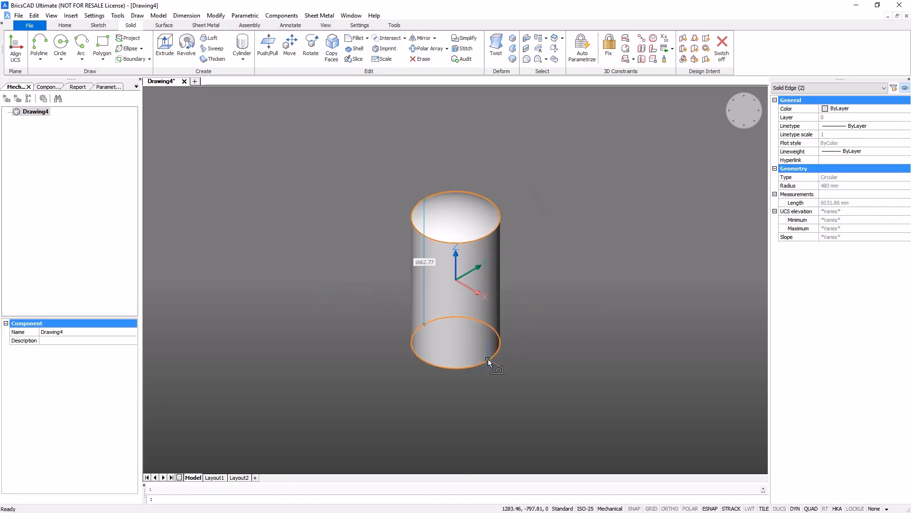
left_click(520, 376)
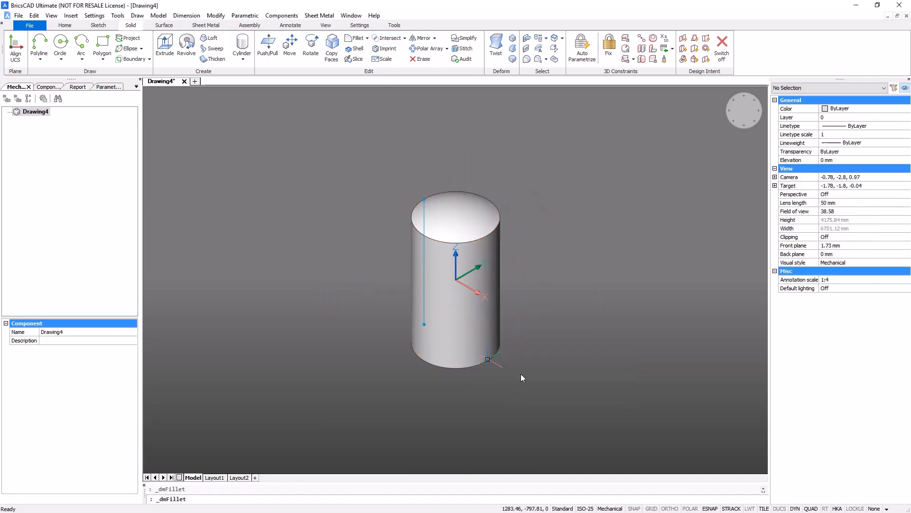
type("1")
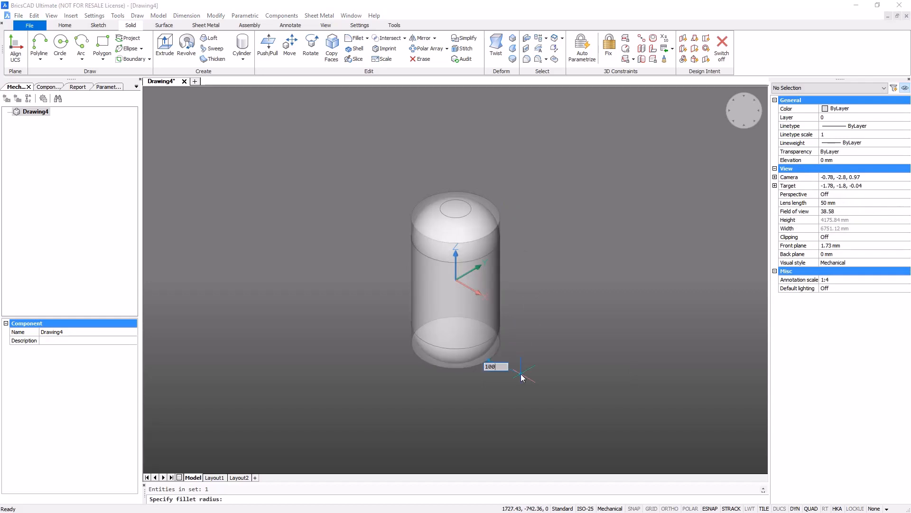
type("00")
key("Return")
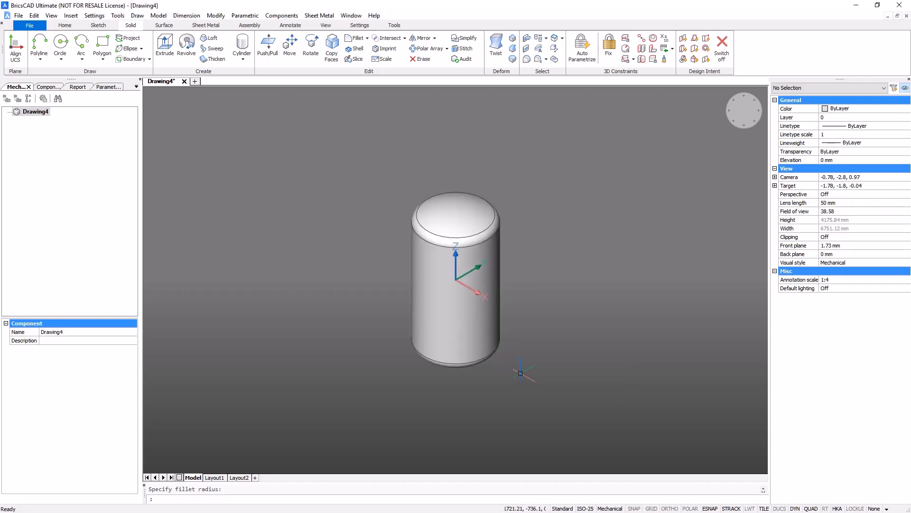
Move the whole solid from the centre of its lower circular edge to the origin 0,0,0.
left_click_drag(555, 299, 372, 402)
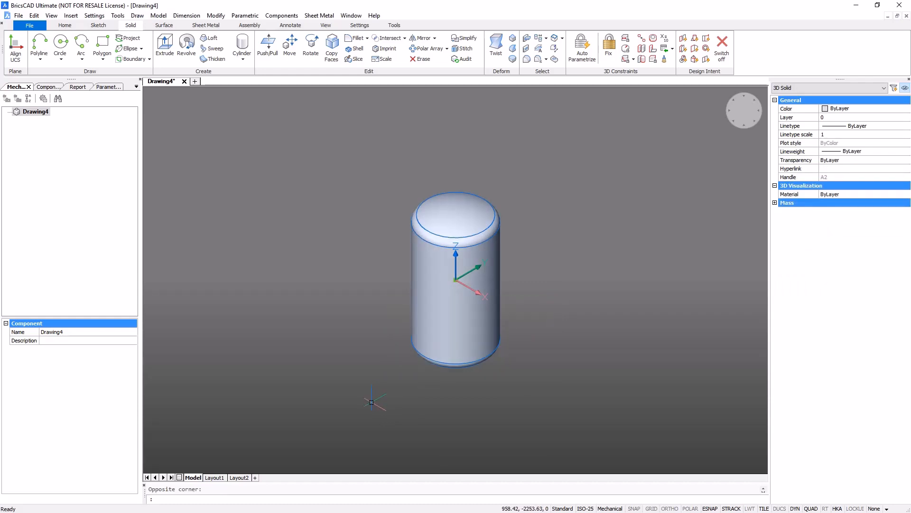
left_click(379, 420)
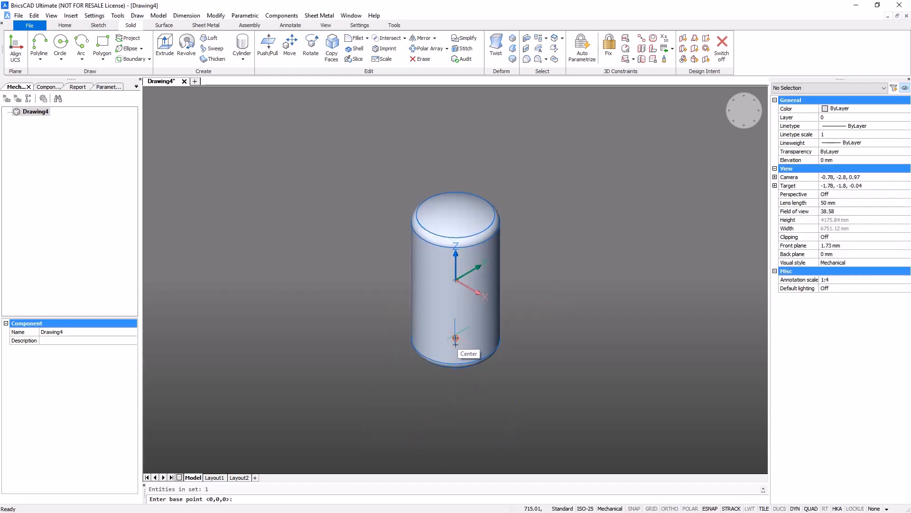
left_click(456, 338)
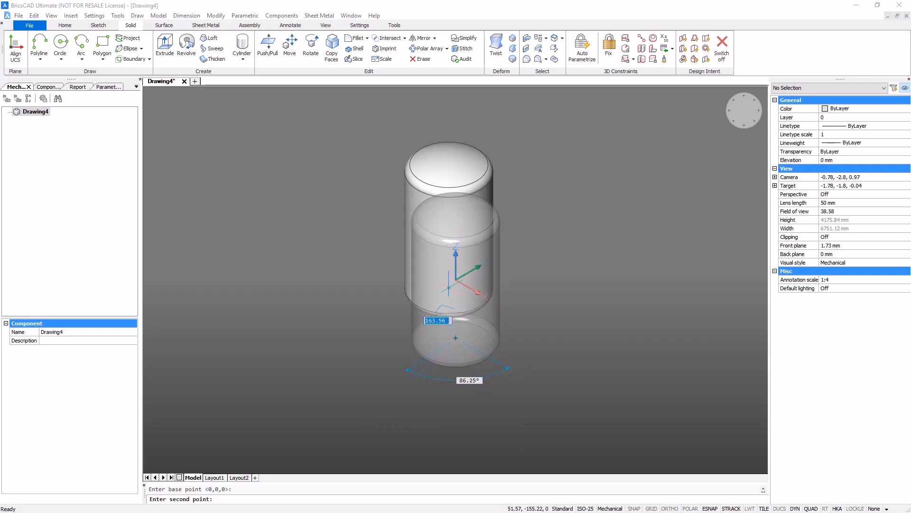
key("F8")
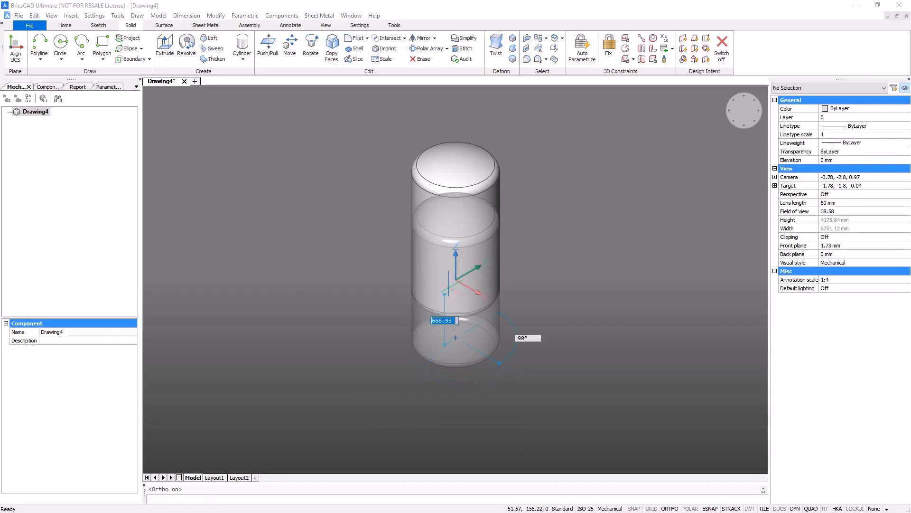
type("@")
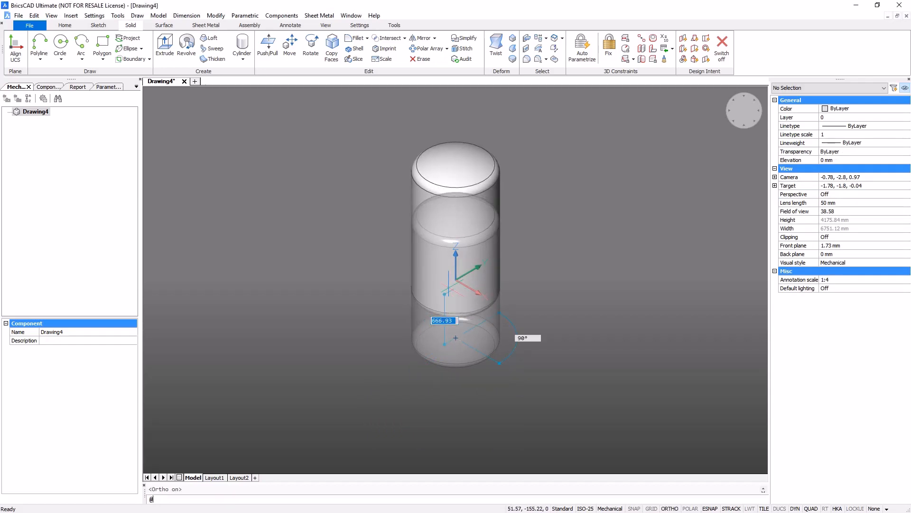
type("0")
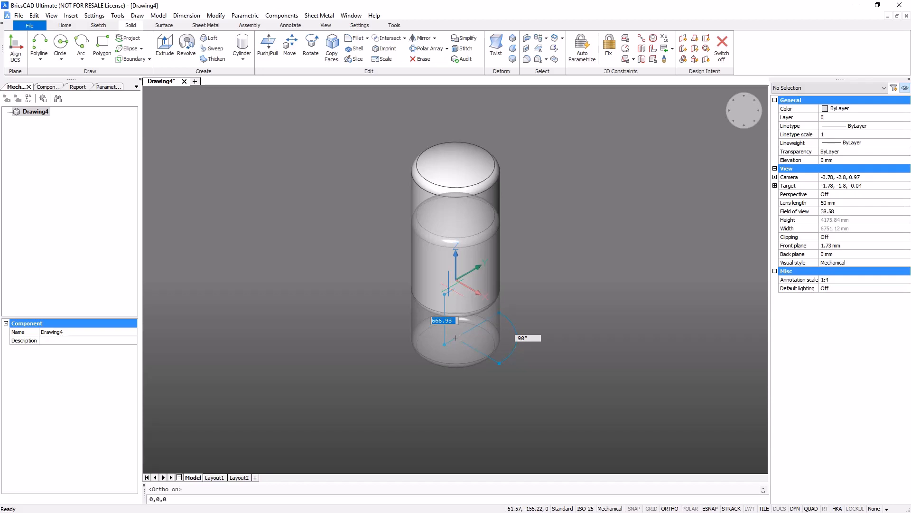
type(",0,0")
key("Return")
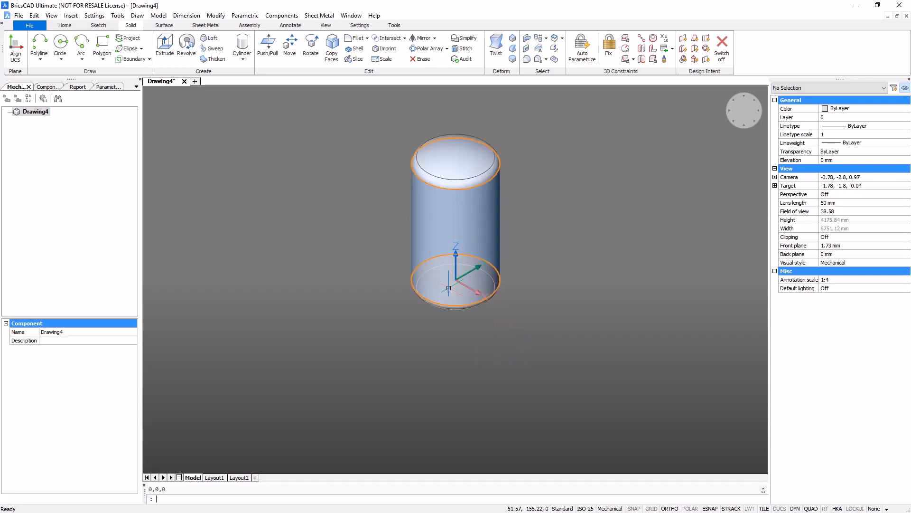
Move the dome and fillet faces at the solid's upper end from the centre of their lower edge to 0,0,800.
middle_click_drag(449, 288, 449, 242, "shift")
scroll(449, 242, "up", 2)
scroll(485, 266, "up", 2)
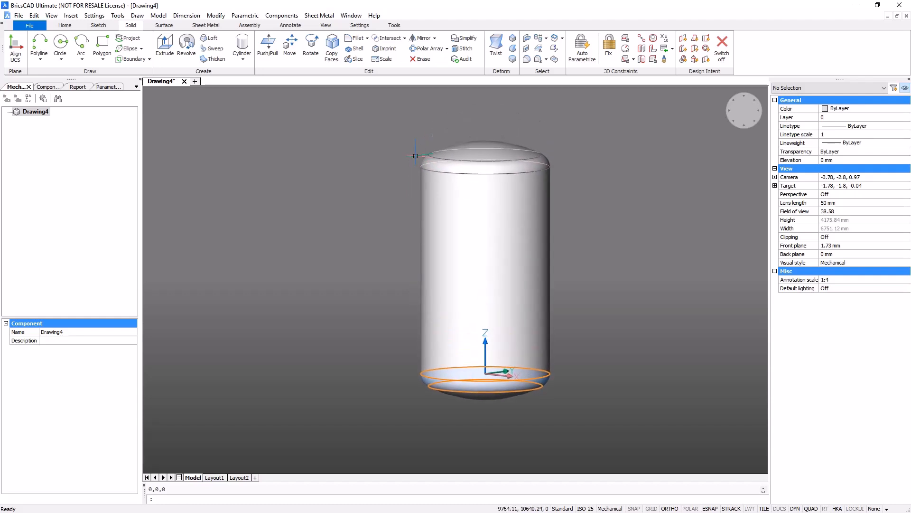
left_click(383, 129)
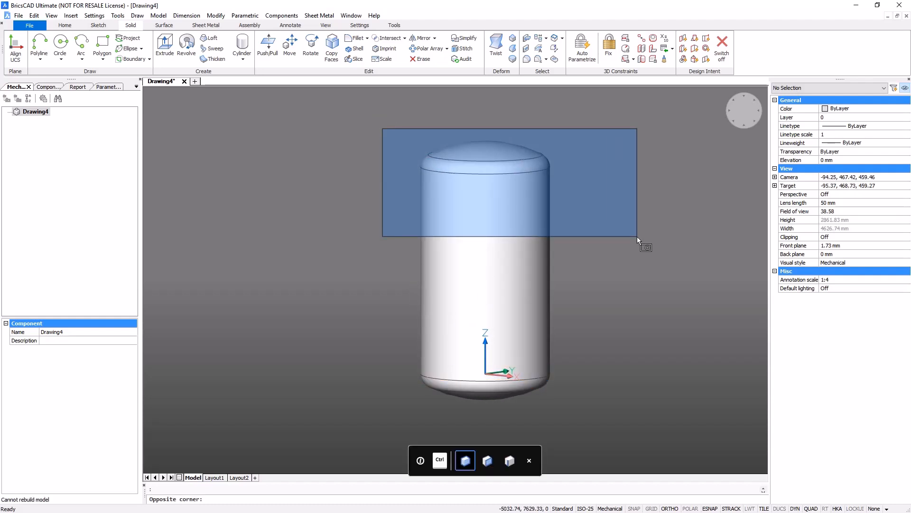
left_click(637, 237)
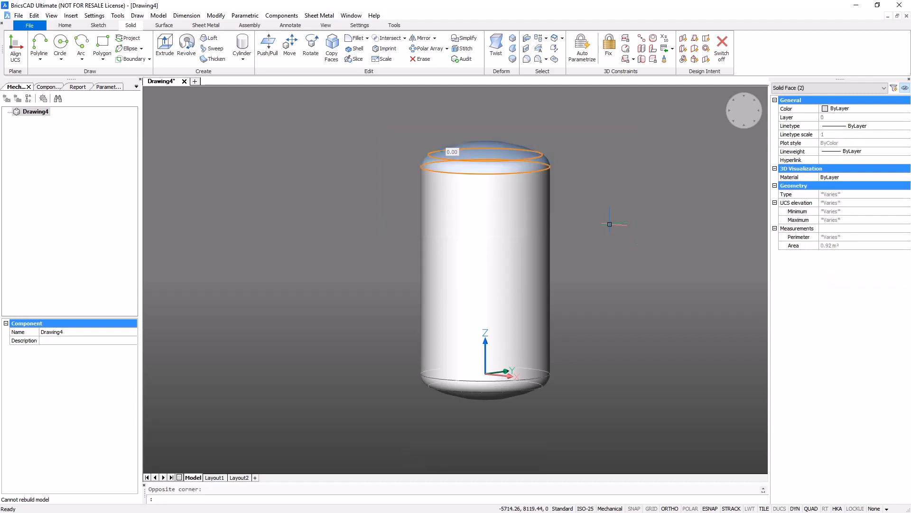
right_click(610, 225)
left_click(617, 240)
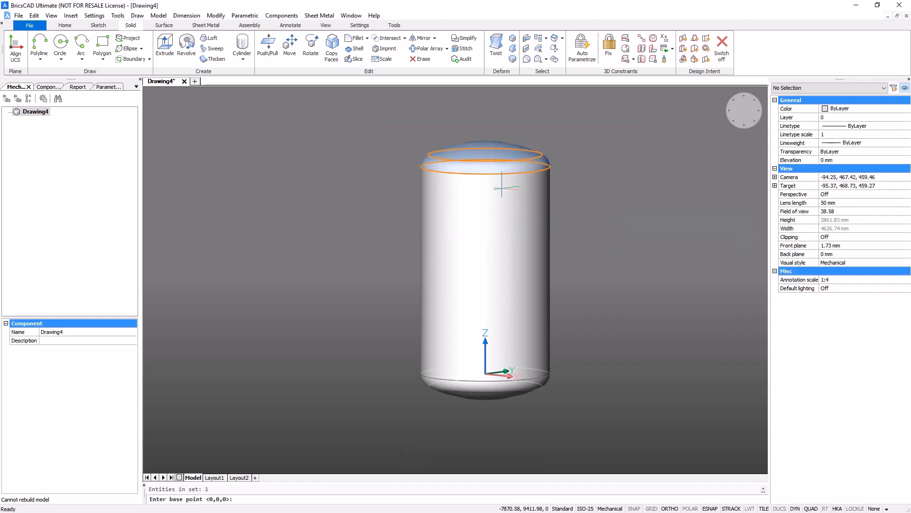
left_click(485, 167)
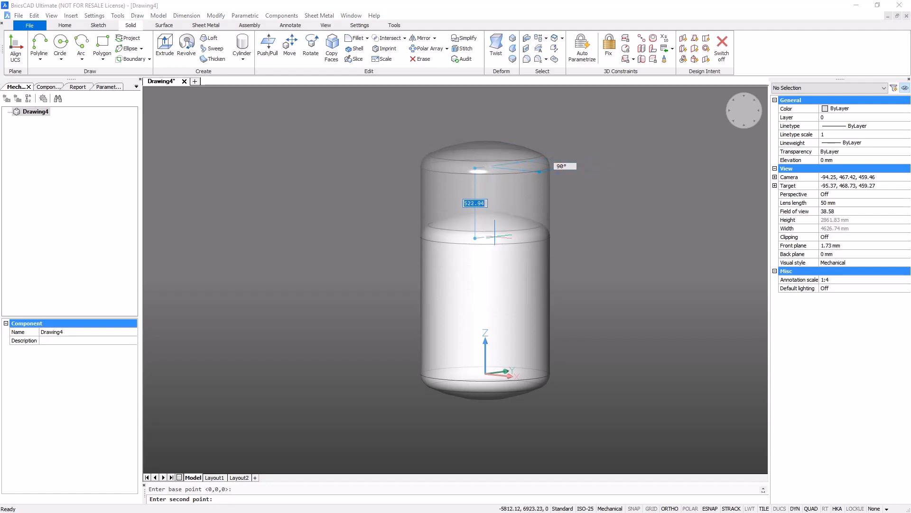
type("@")
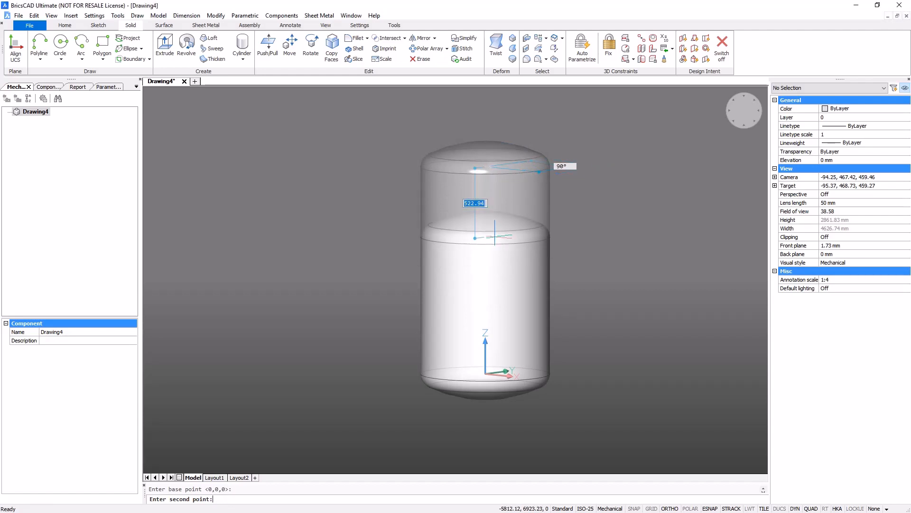
type("800")
key("Return")
scroll(495, 233, "up", 1)
middle_click_drag(495, 232, 470, 160, "shift")
type(",0,")
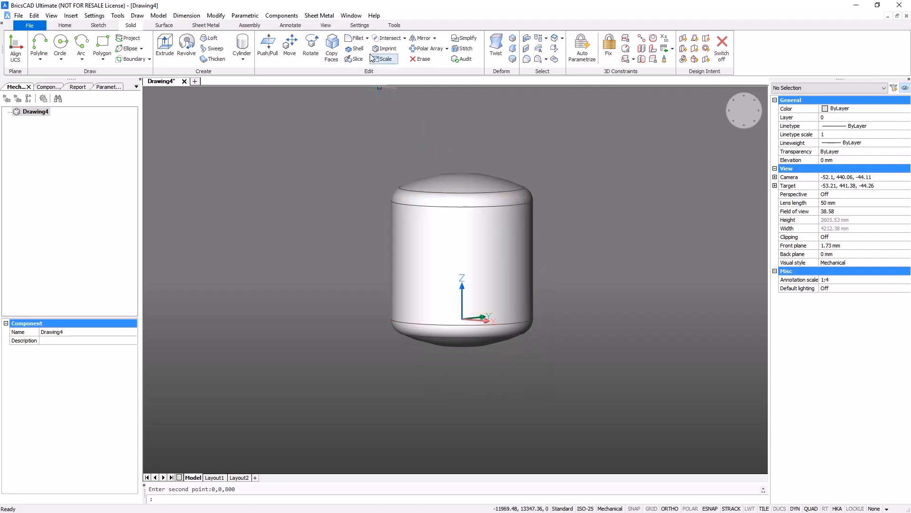
Shell the solid with a 5 mm offset distance without removing any faces.
left_click(357, 48)
left_click(475, 218)
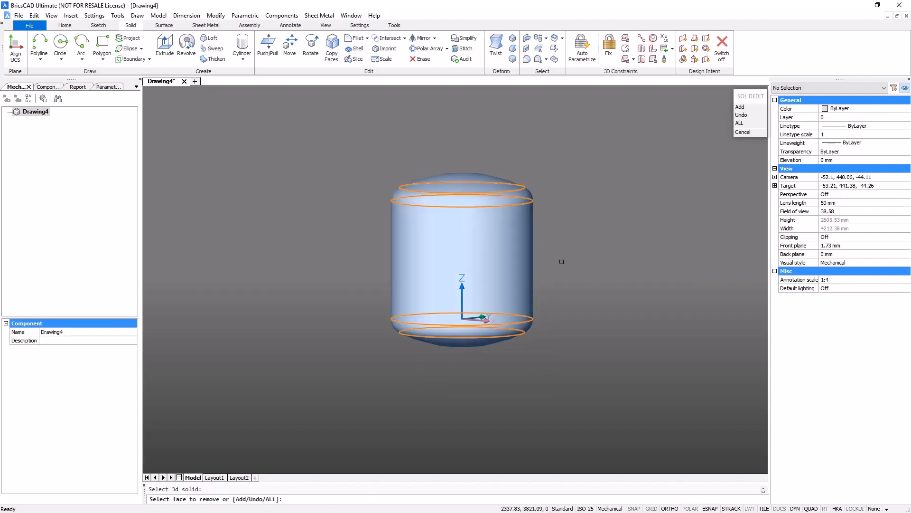
key("Return")
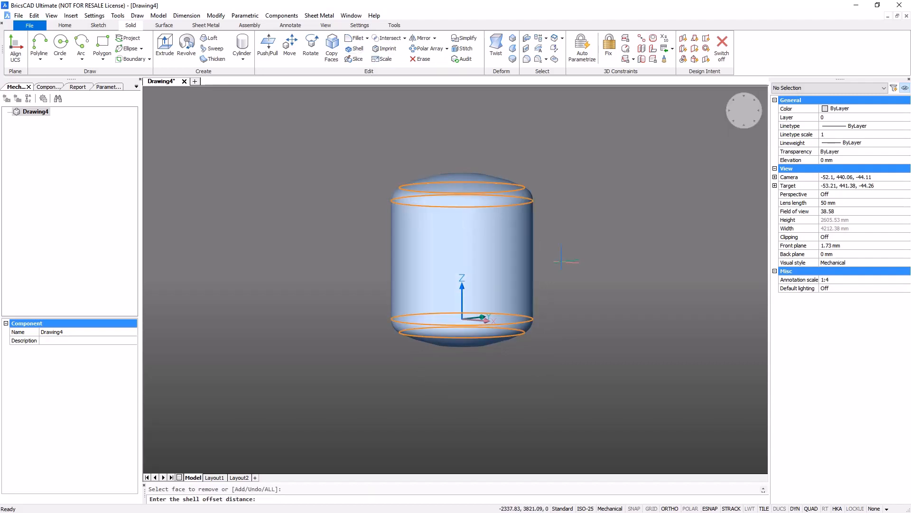
type("5")
key("Return")
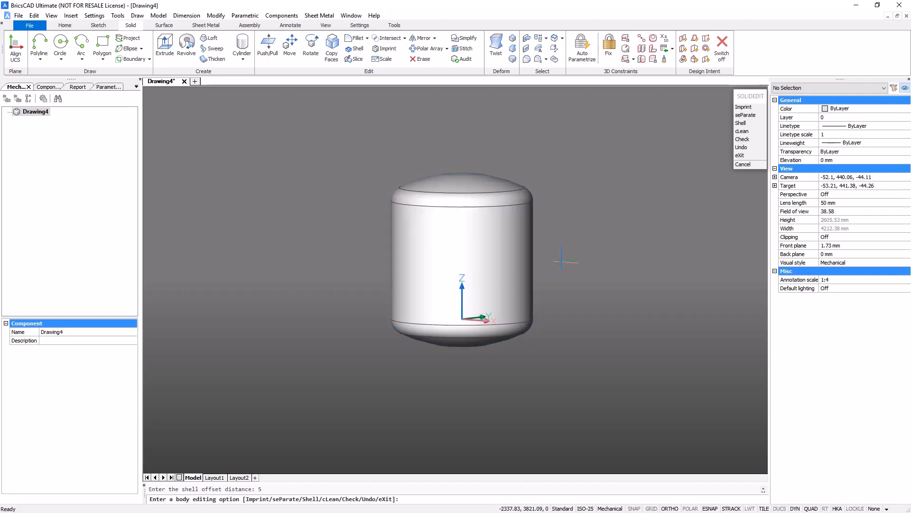
key("Return")
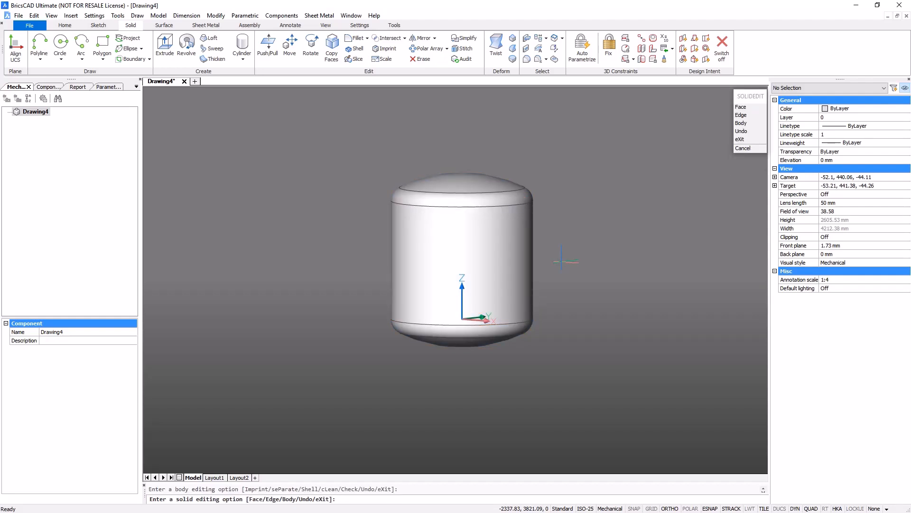
key("Escape")
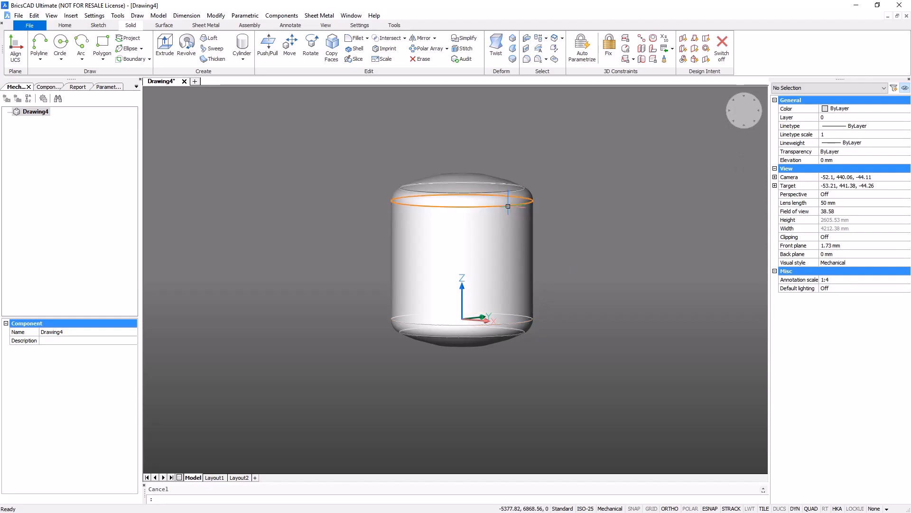
Extract the two circular edges bounding the straight cylindrical wall as separate circles.
left_click(508, 206)
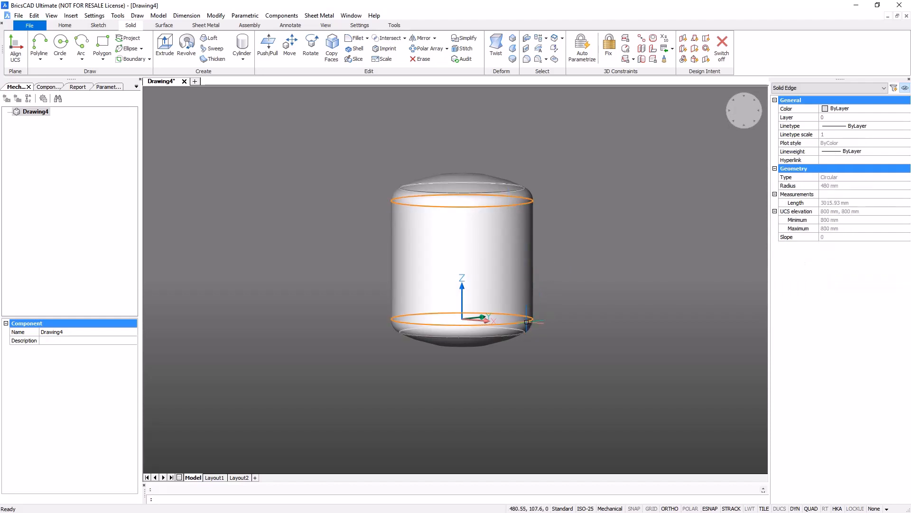
left_click(527, 322)
scroll(576, 334, "up", 3)
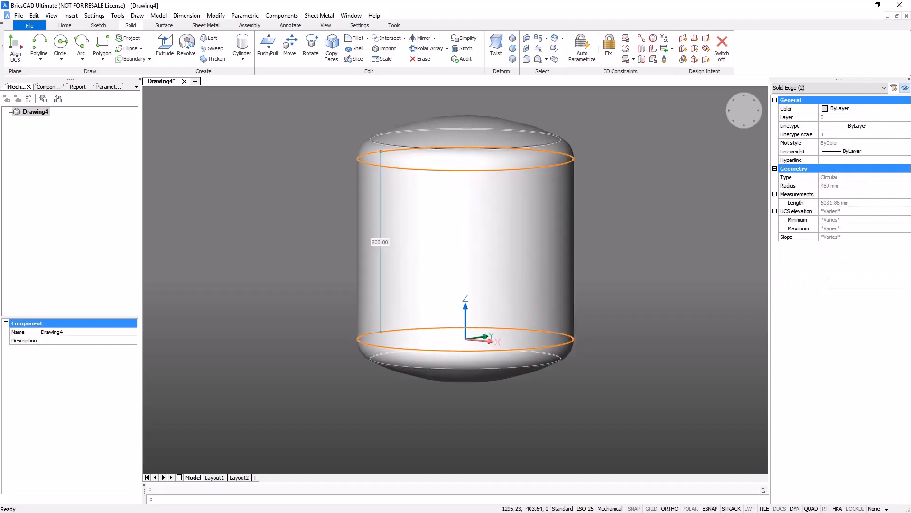
mouse_move(641, 332)
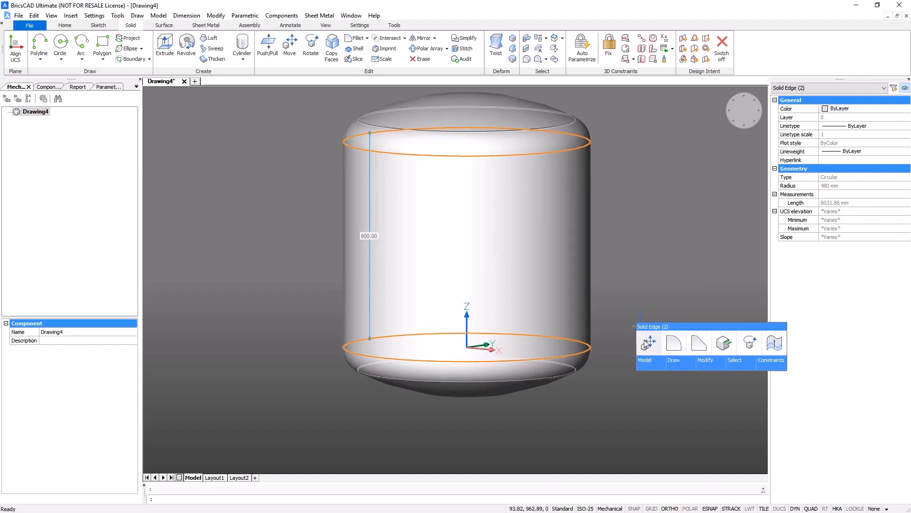
left_click(726, 346)
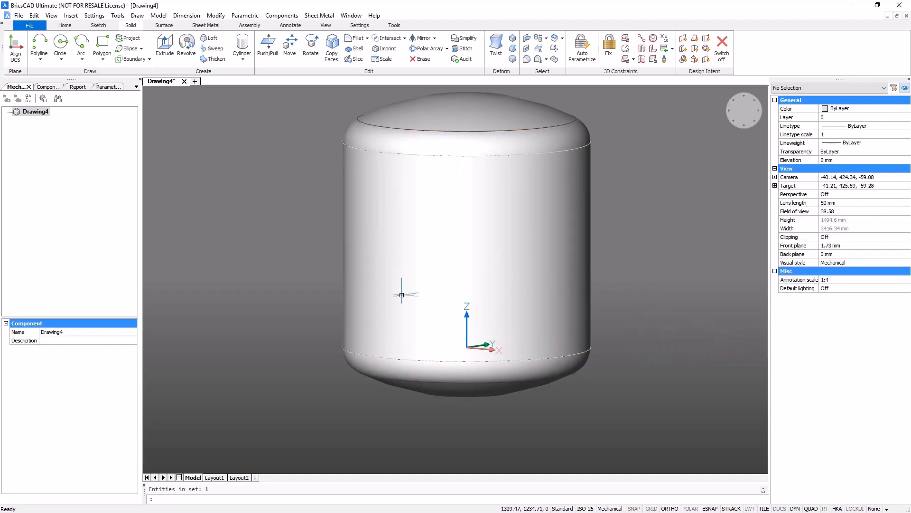
Move the lower circle up and the upper circle down by 25 mm along the vertical axis.
left_click_drag(305, 297, 638, 423)
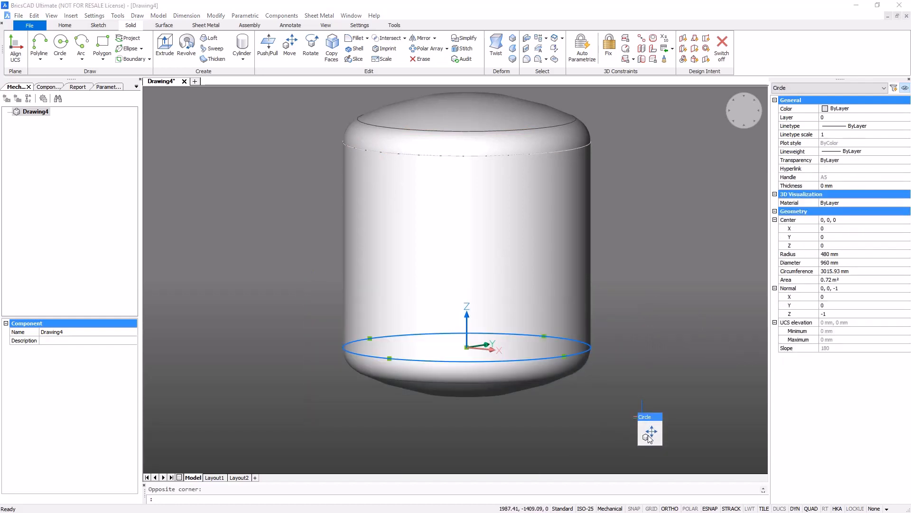
left_click(649, 433)
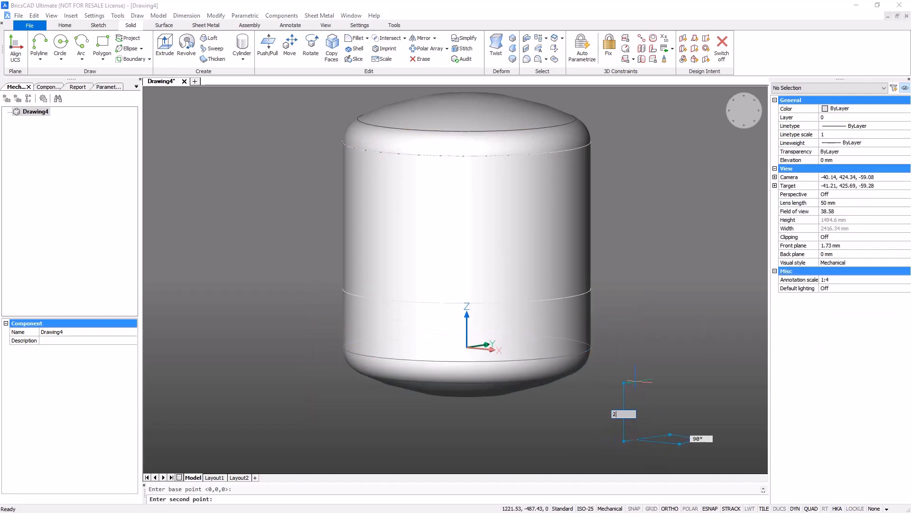
left_click(636, 381)
left_click_drag(305, 117, 638, 189)
left_click(650, 185)
left_click(631, 152)
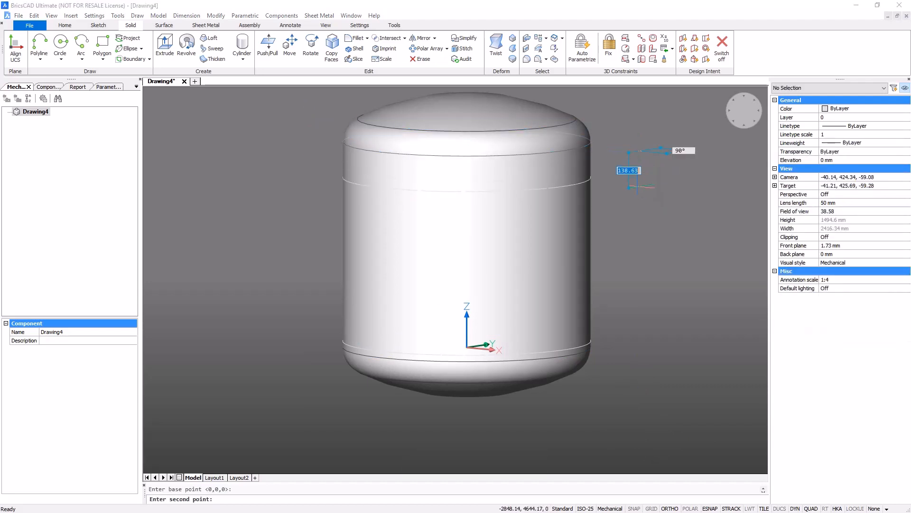
type("25")
key("Return")
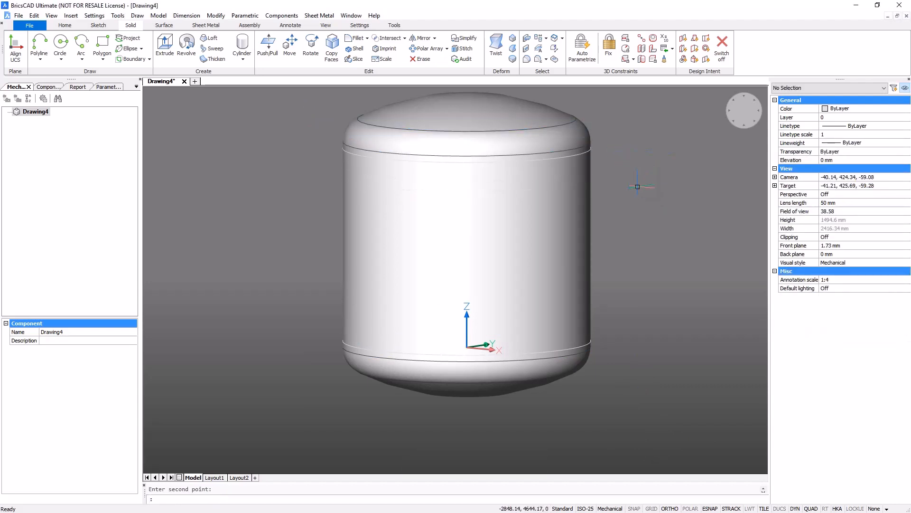
Slice the hollow tank solid at the offset upper circle, keeping both resulting pieces.
left_click(354, 59)
left_click(549, 162)
key("Return")
left_click(745, 108)
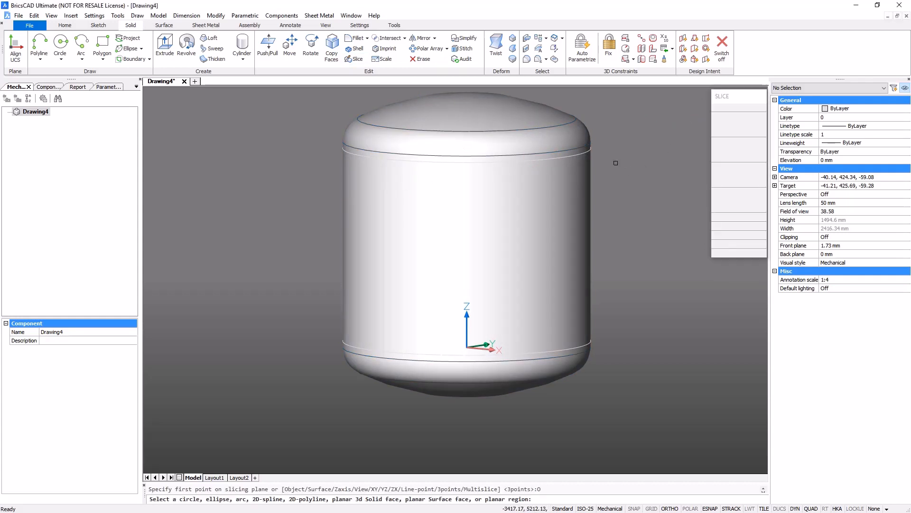
left_click(586, 151)
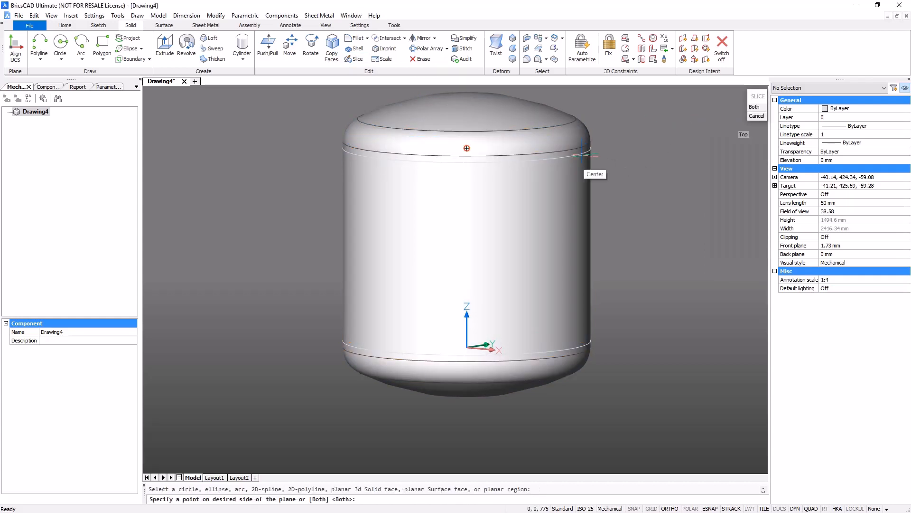
key("Return")
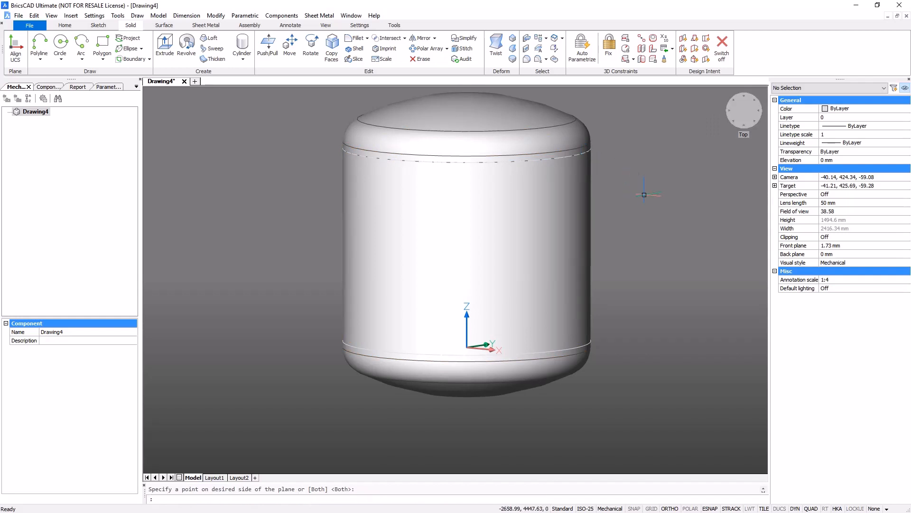
Slice the remaining lower body at the offset circle near its base, keeping both sides.
key("Return")
left_click(566, 224)
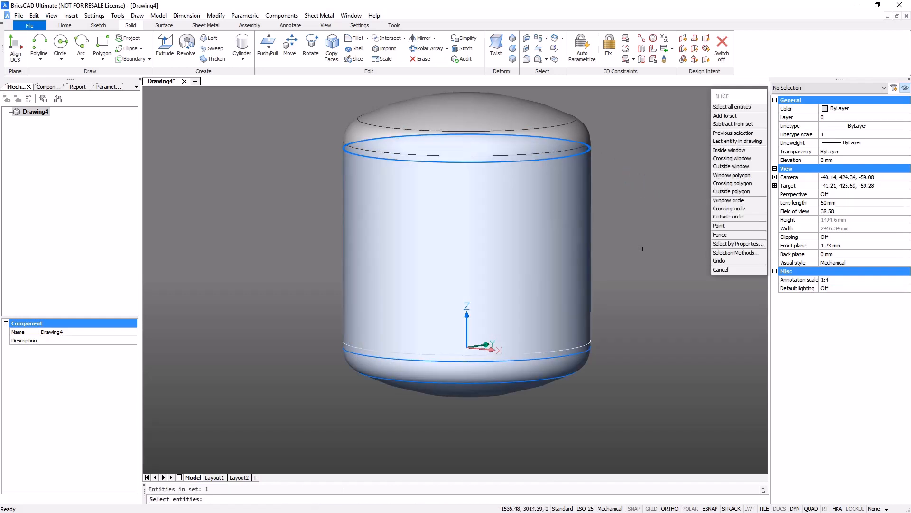
key("Return")
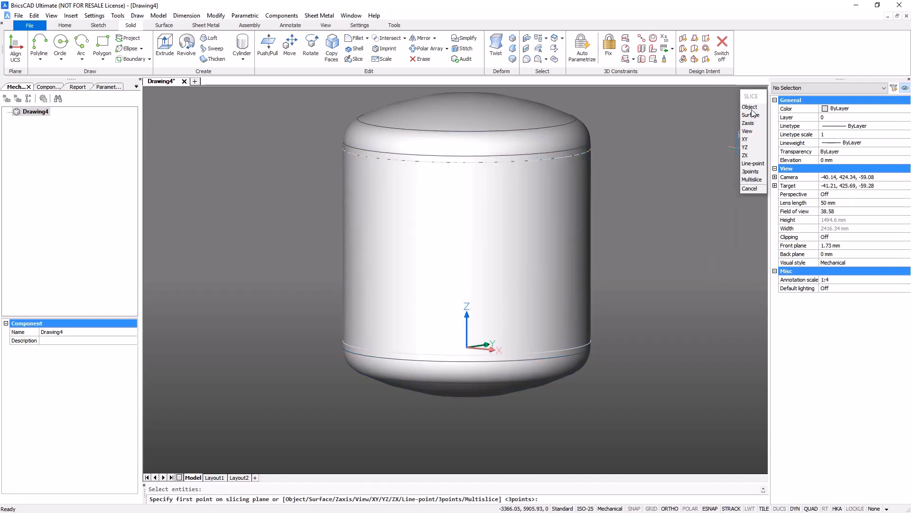
left_click(753, 105)
left_click(595, 340)
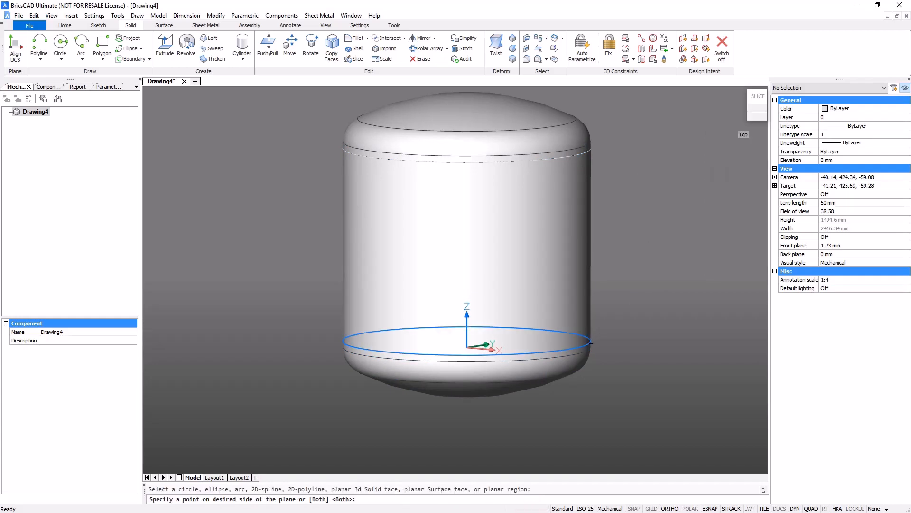
key("Return")
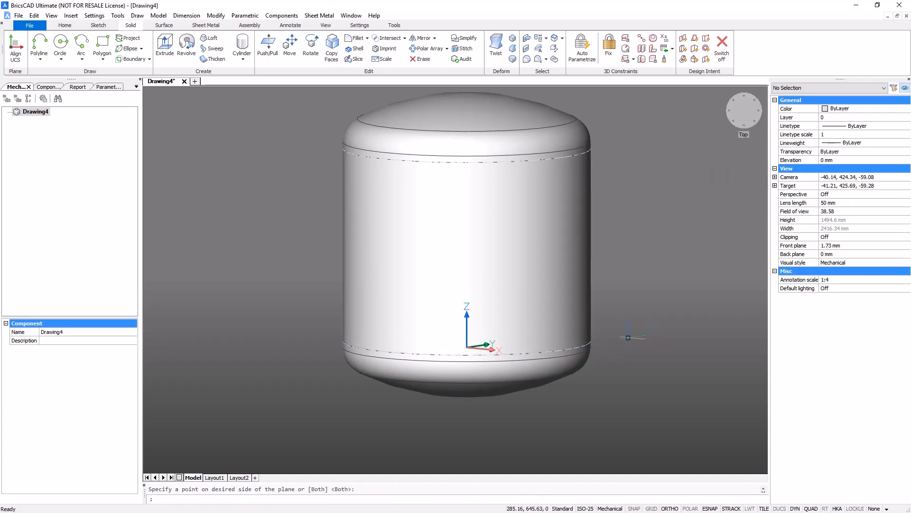
Delete the two construction circles used as slicing planes.
left_click(287, 310)
left_click(647, 368)
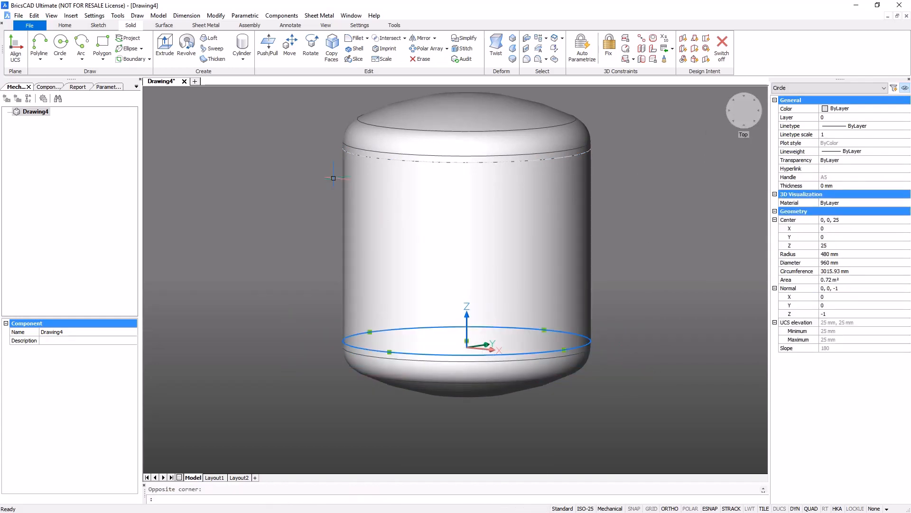
left_click(304, 133)
left_click(628, 198)
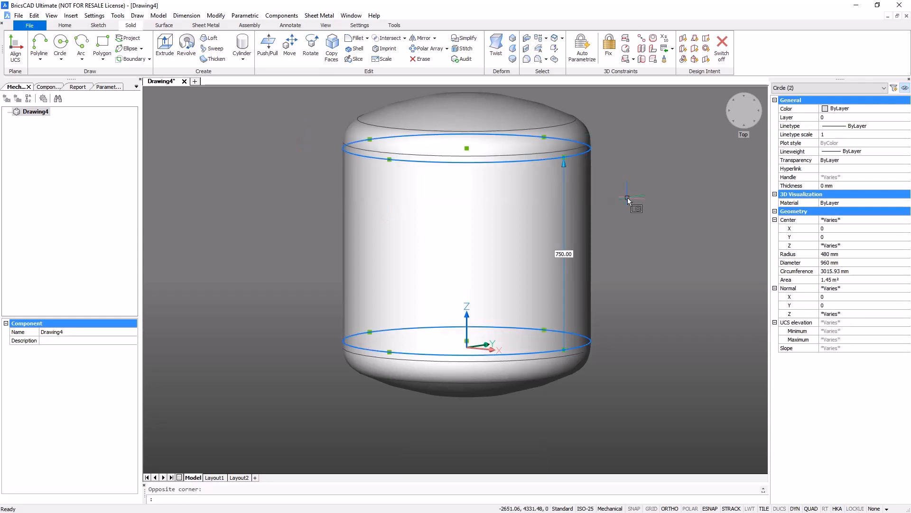
key("Escape")
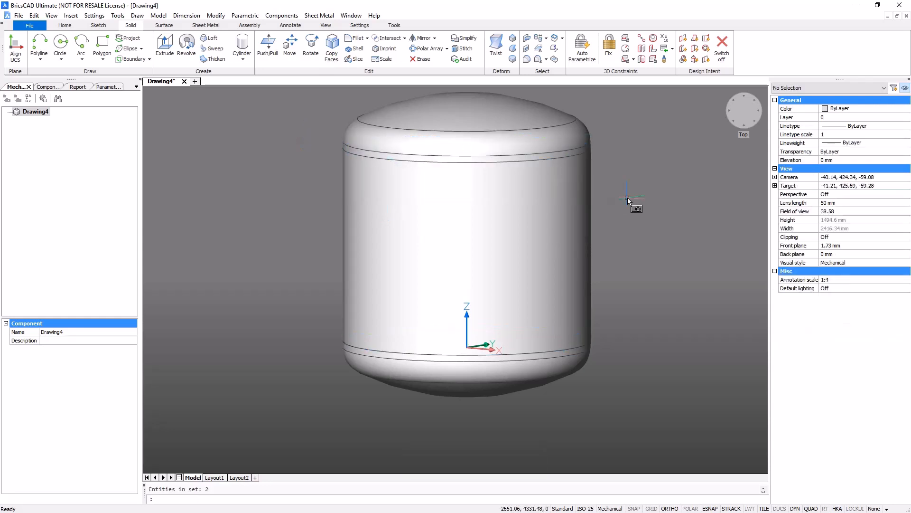
Temporarily hide the upper dome piece to inspect the tank's hollow interior, and restore its visibility.
left_click(601, 102)
left_click(538, 135)
middle_click_drag(632, 190, 651, 209, "shift")
right_click(657, 208)
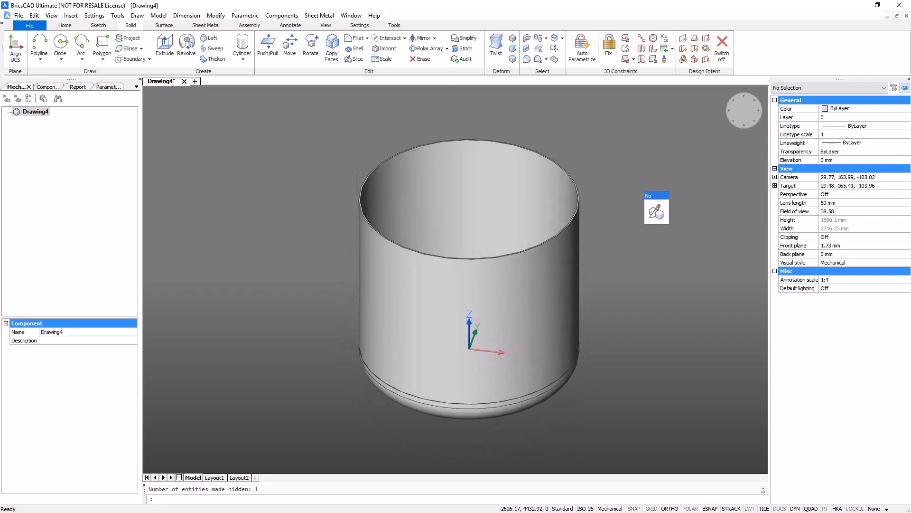
mouse_move(658, 213)
mouse_move(773, 233)
left_click(782, 249)
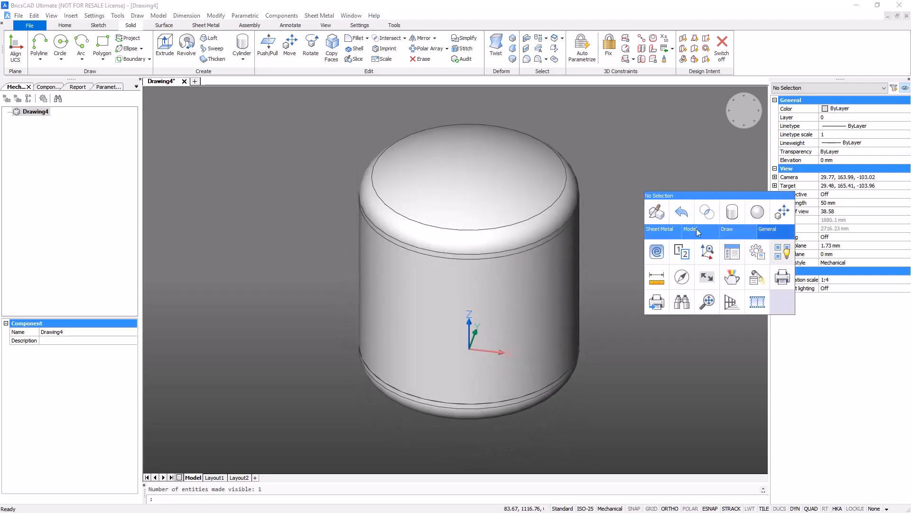
Save the drawing, and save it under the new file name Step_2 in the #13449 folder.
key("ctrl+s")
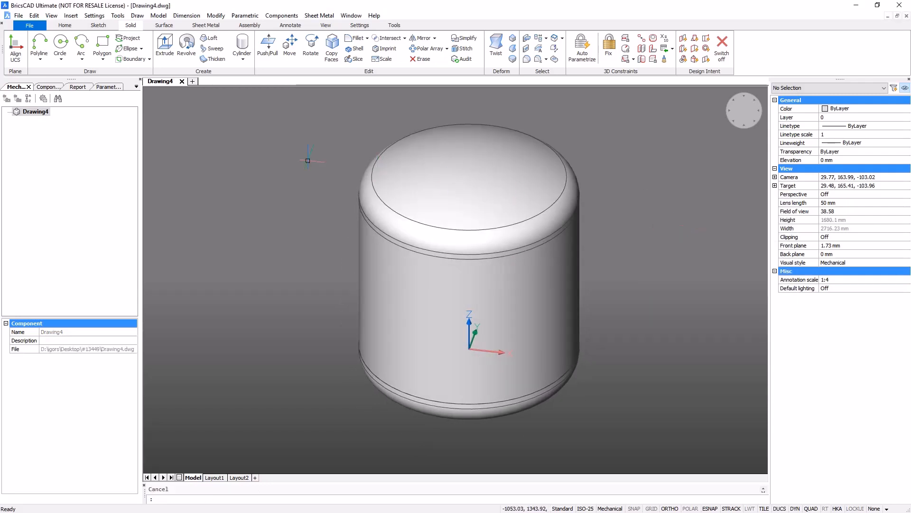
left_click(64, 25)
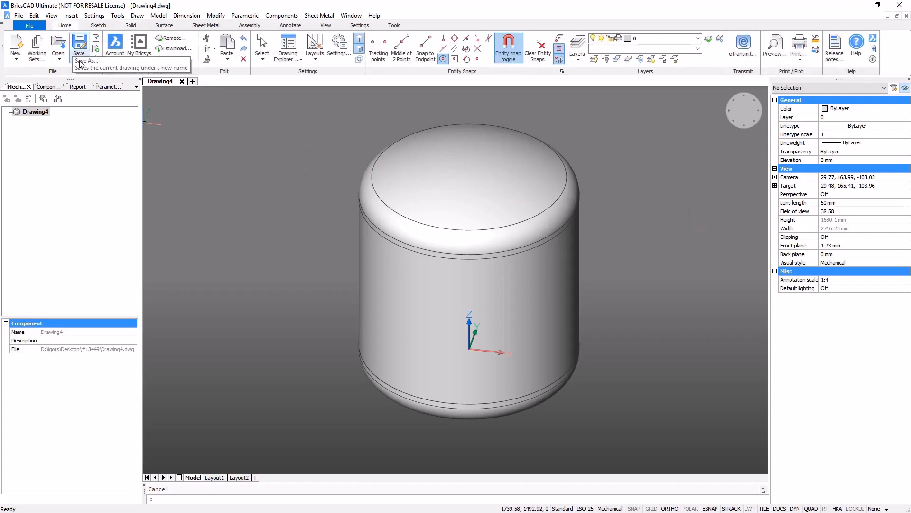
left_click(79, 65)
left_click(81, 91)
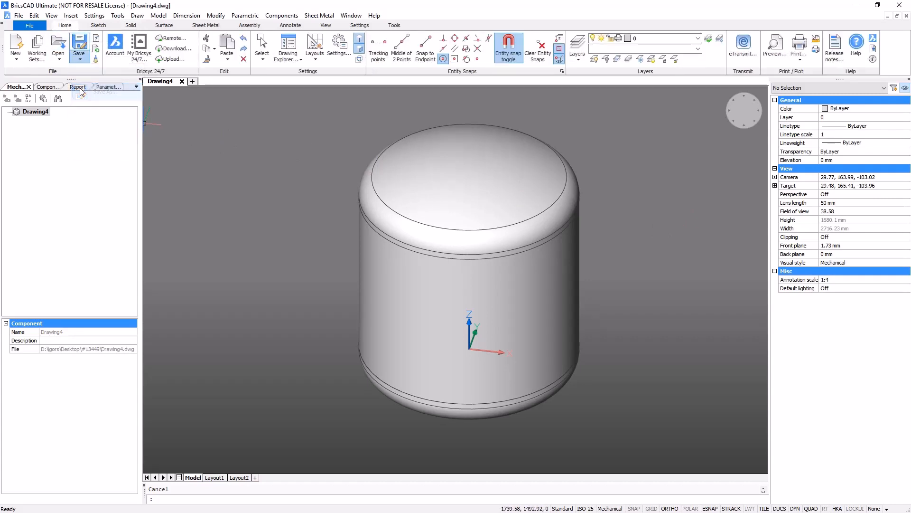
left_click(351, 369)
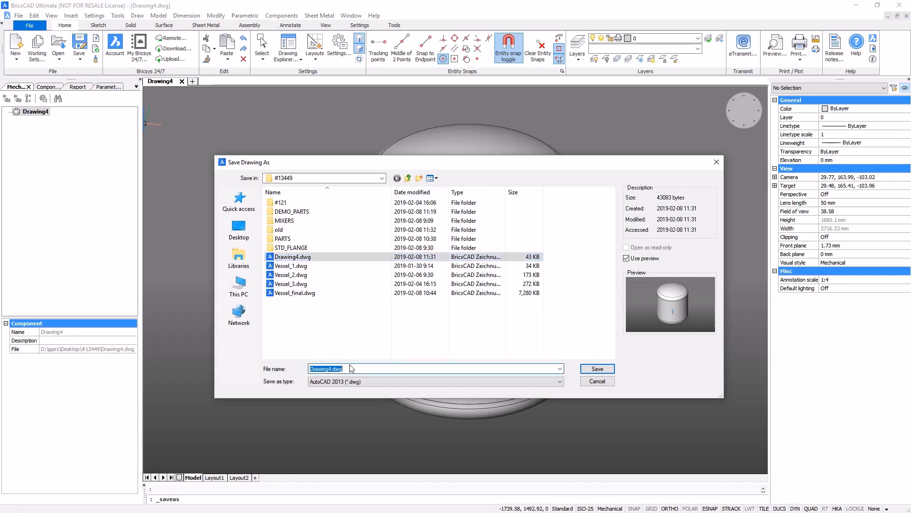
type("Ste")
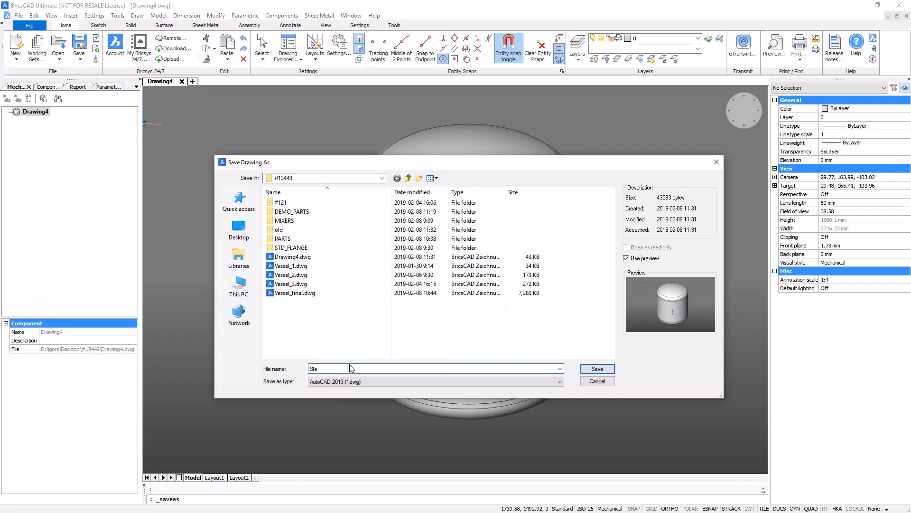
type("p_2")
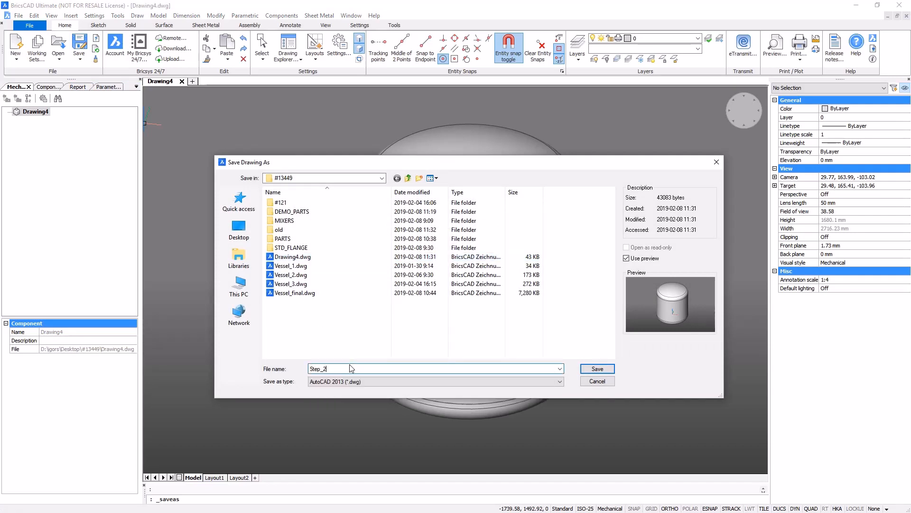
left_click(601, 368)
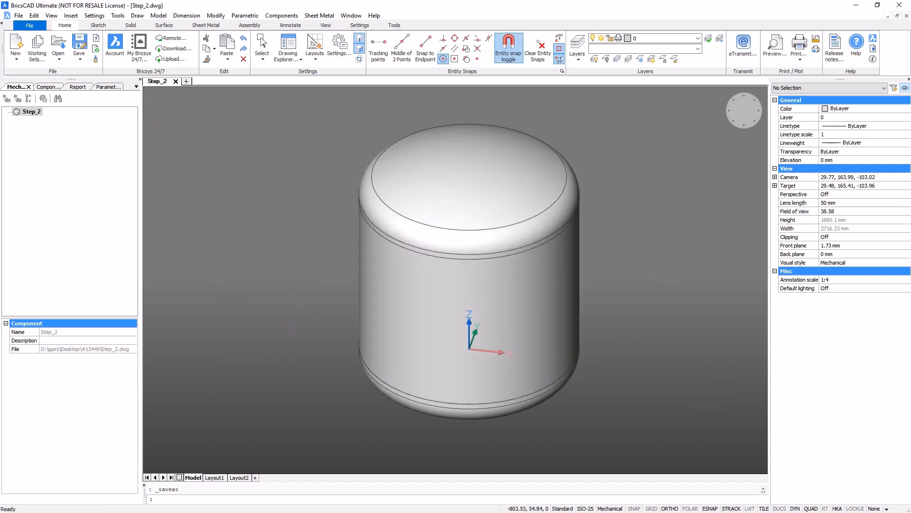
Thicken the narrow cylindrical band face just below the upper dome's fillet outward on a single side to form a flange ring.
scroll(304, 298, "up", 6)
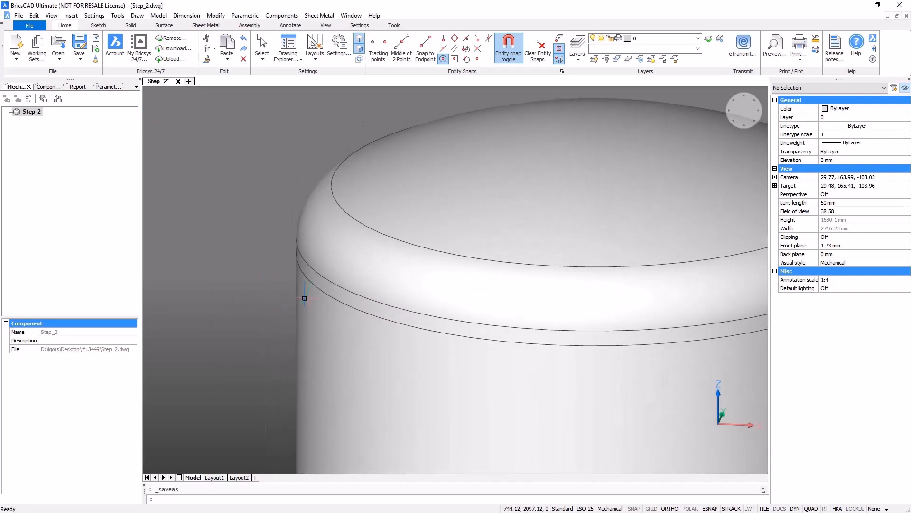
mouse_move(324, 299)
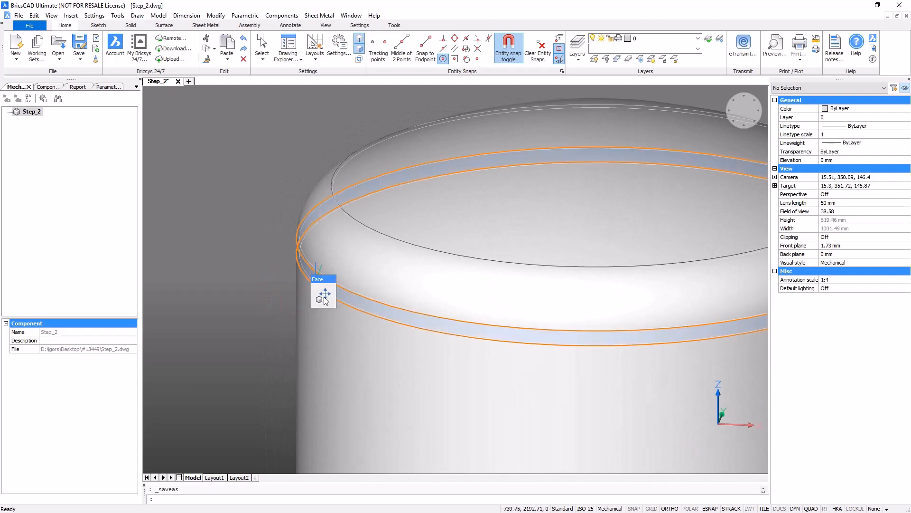
left_click(371, 295)
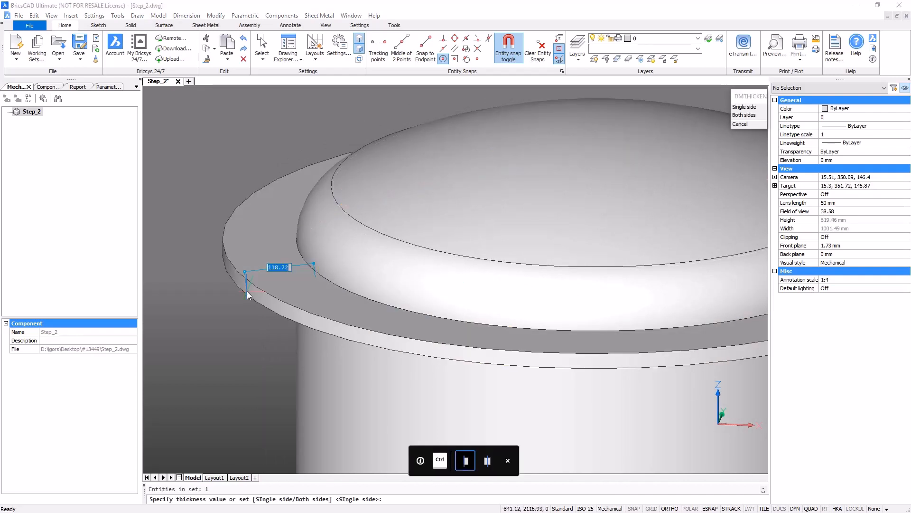
left_click(247, 292)
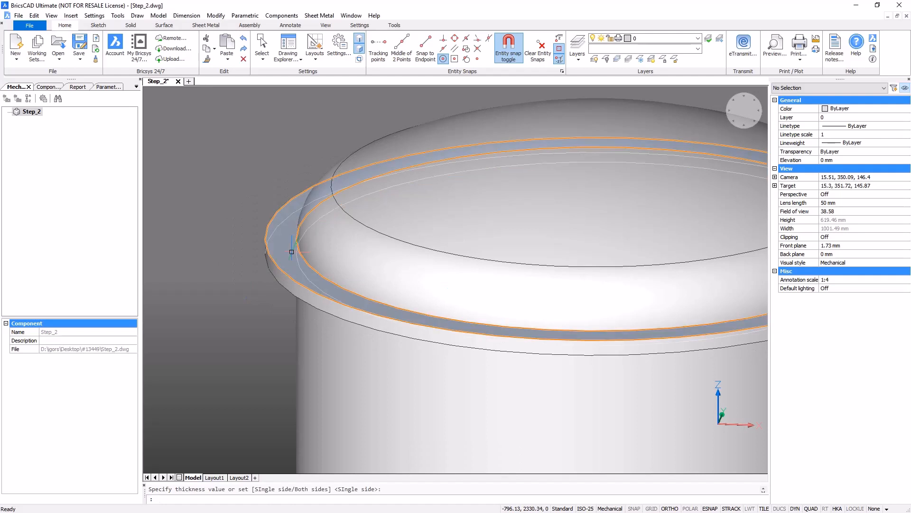
Push the flange ring's upper face down to make the flange 16 mm thick.
mouse_move(292, 252)
left_click(306, 284)
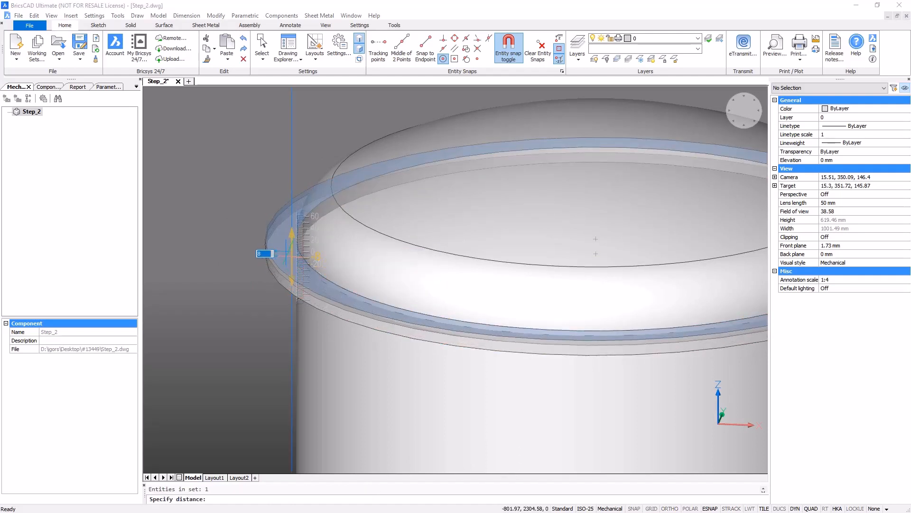
type("16")
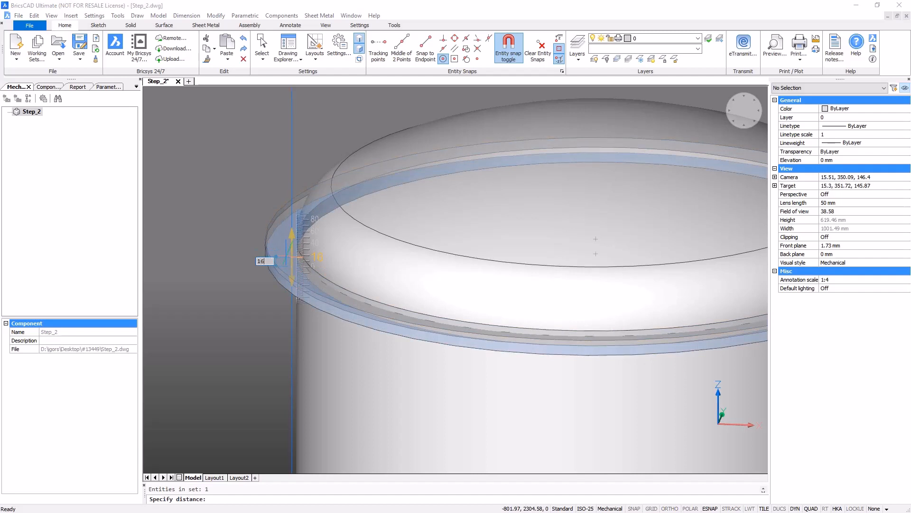
key("Return")
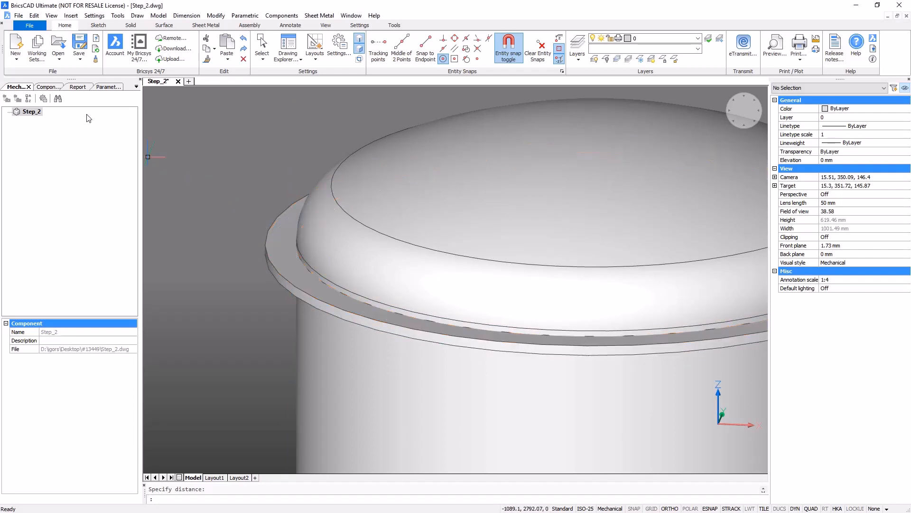
Start inserting a Hole component from the Holes library with a diameter of 18 mm and a depth of 16 mm.
left_click(48, 87)
left_click(51, 167)
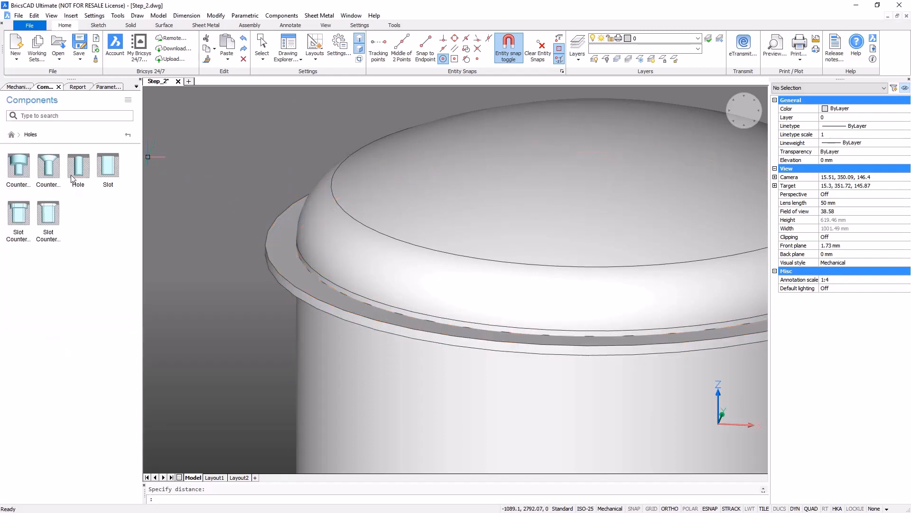
left_click(79, 166)
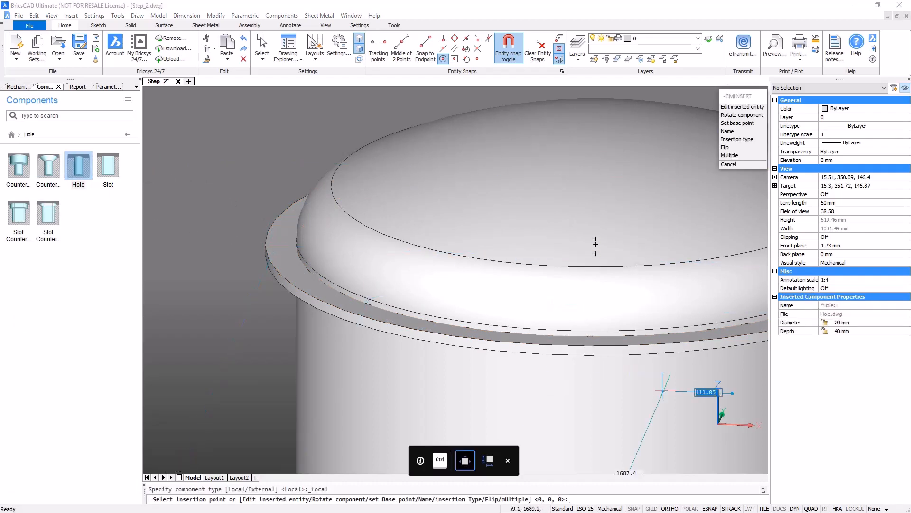
left_click(848, 322)
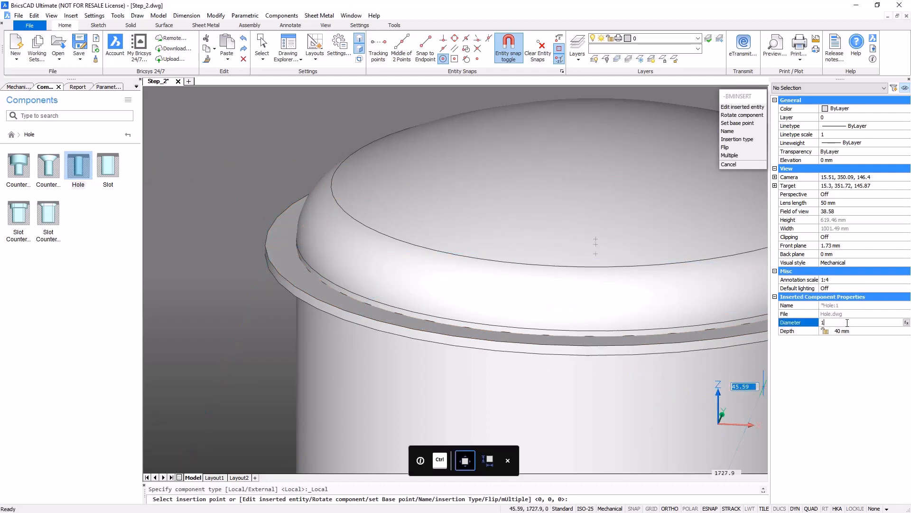
left_click(849, 332)
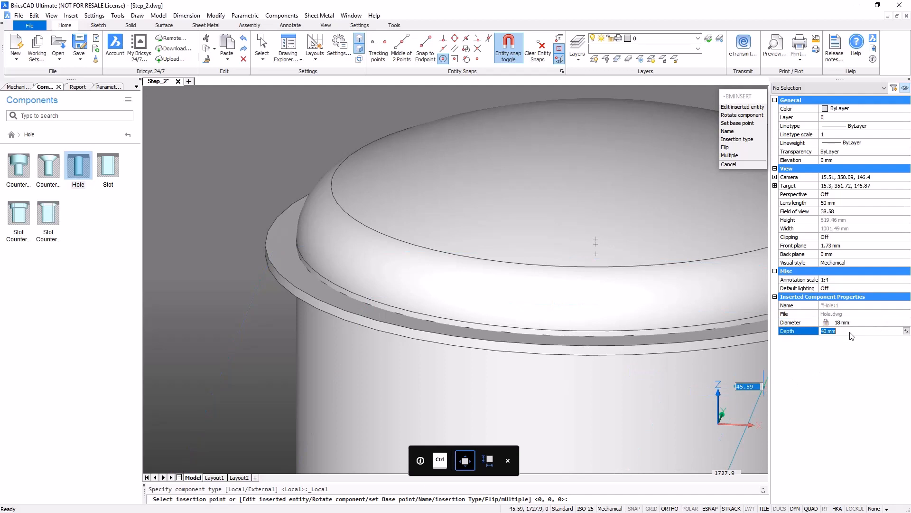
type("16")
key("Return")
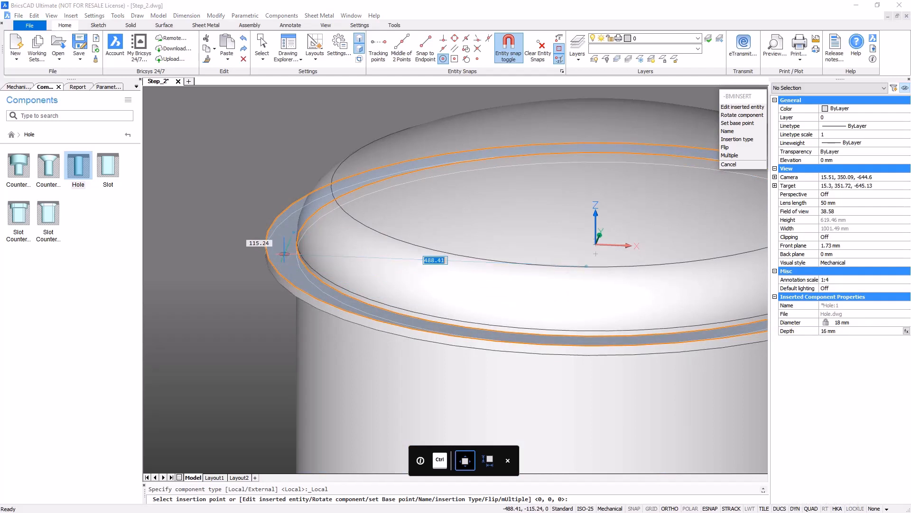
Place the hole on the flange's upper face at offsets of 505 and 0 mm from the flange centre.
type("505")
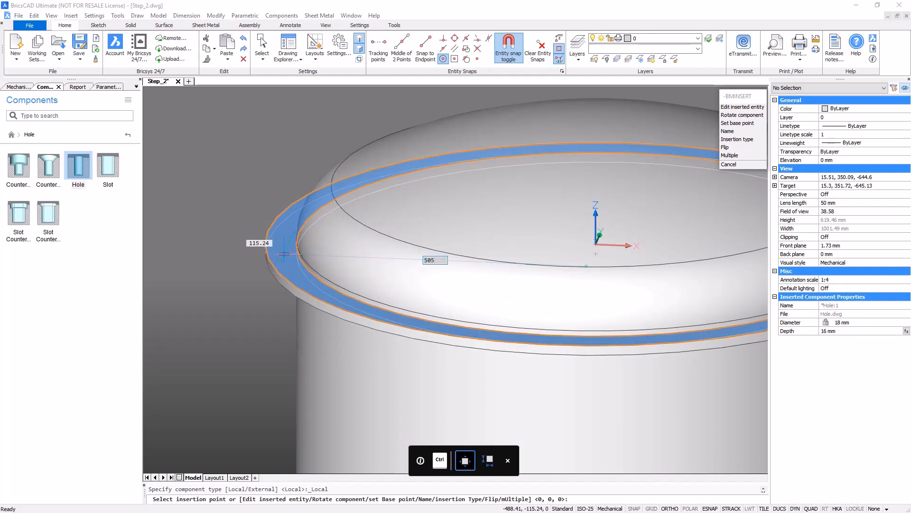
key("Tab")
type("0")
key("Return")
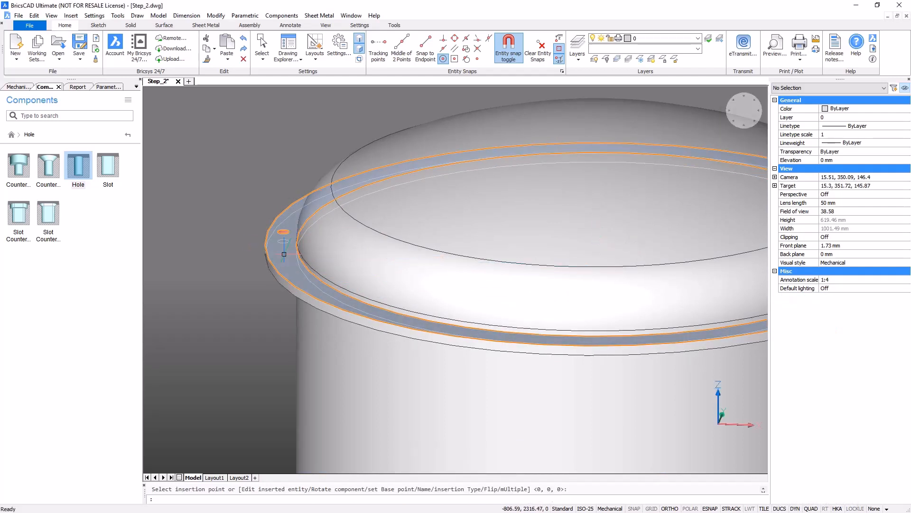
Create a polar array of the flange hole around the flange centre with 30 items.
left_click(250, 25)
left_click(368, 43)
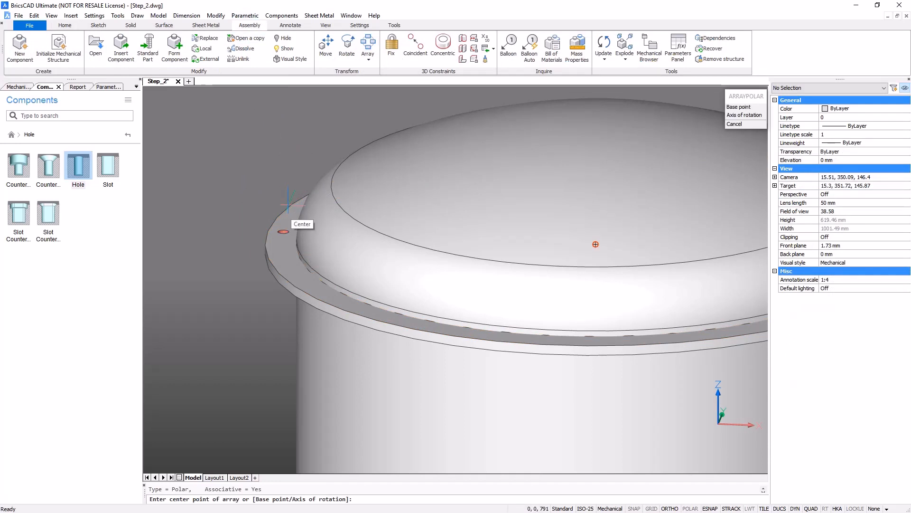
left_click(288, 204)
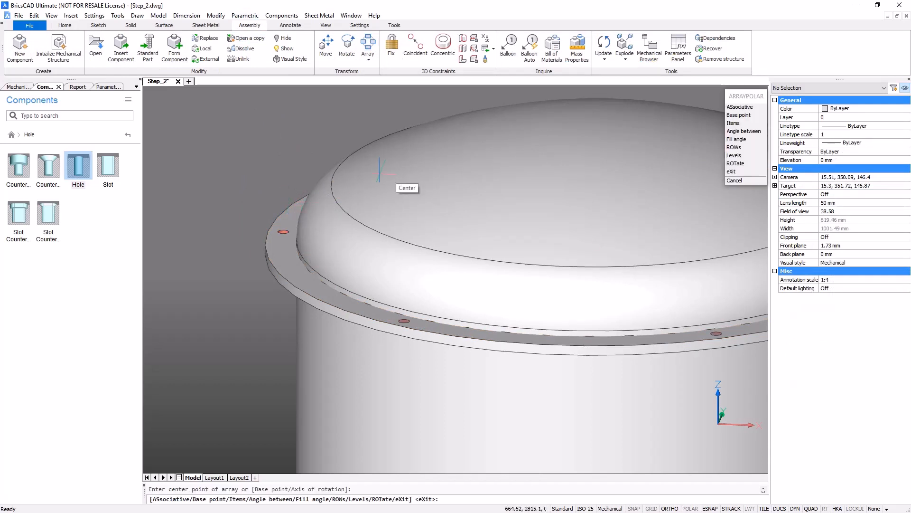
left_click(735, 124)
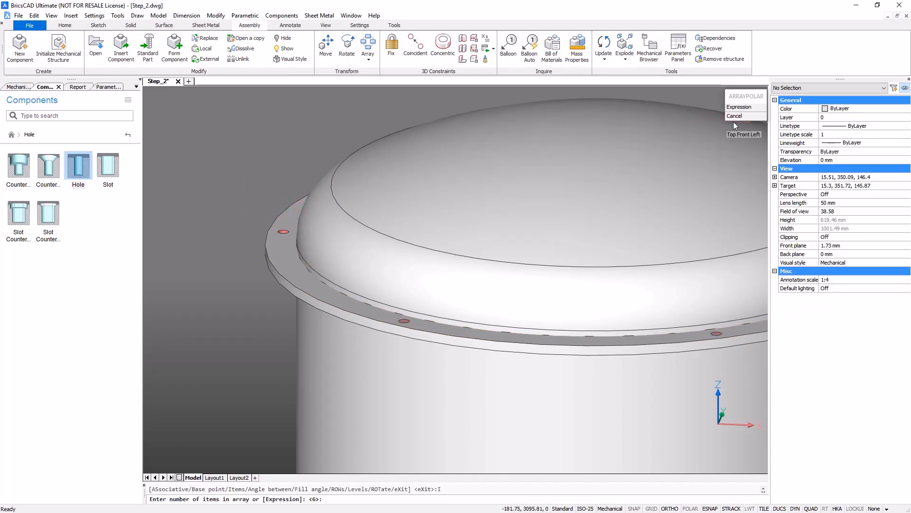
key("Return")
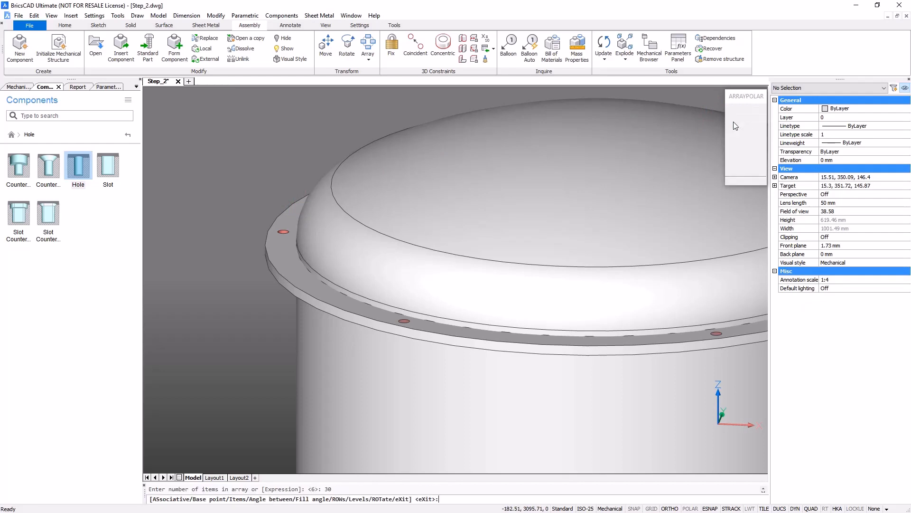
key("Return")
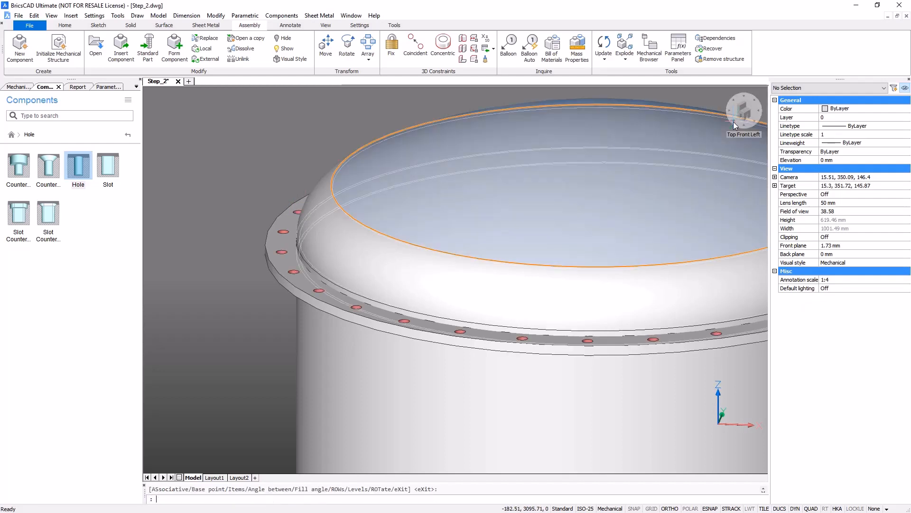
Extrude the flange's underside face 3 mm as a separate solid to form a gasket ring.
middle_click_drag(223, 389, 230, 277, "shift")
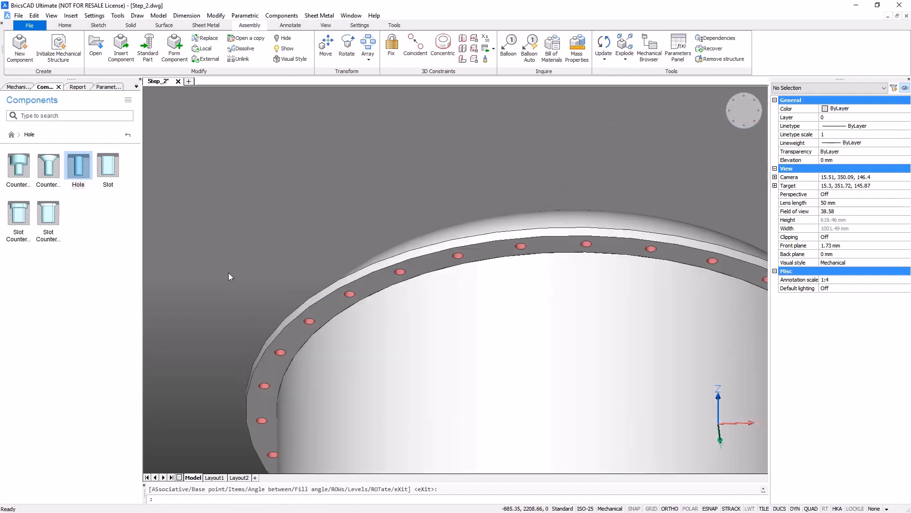
scroll(237, 347, "up", 5)
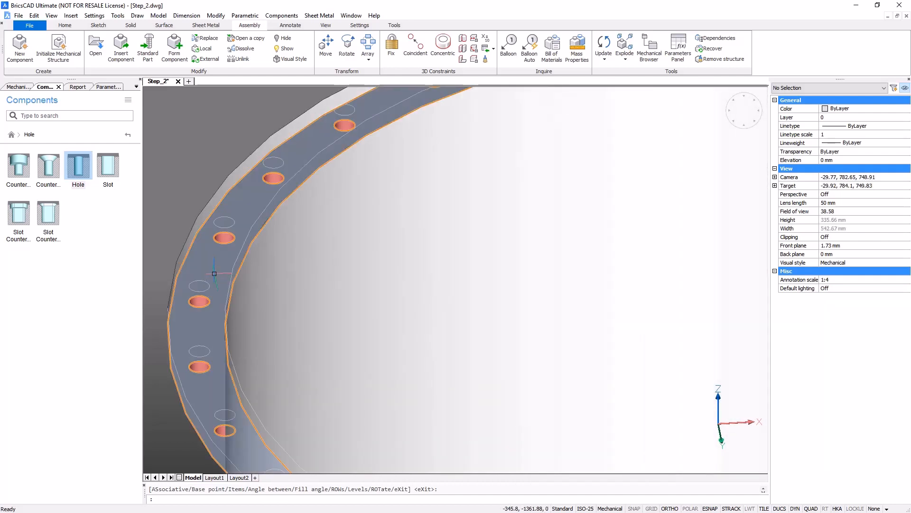
mouse_move(225, 295)
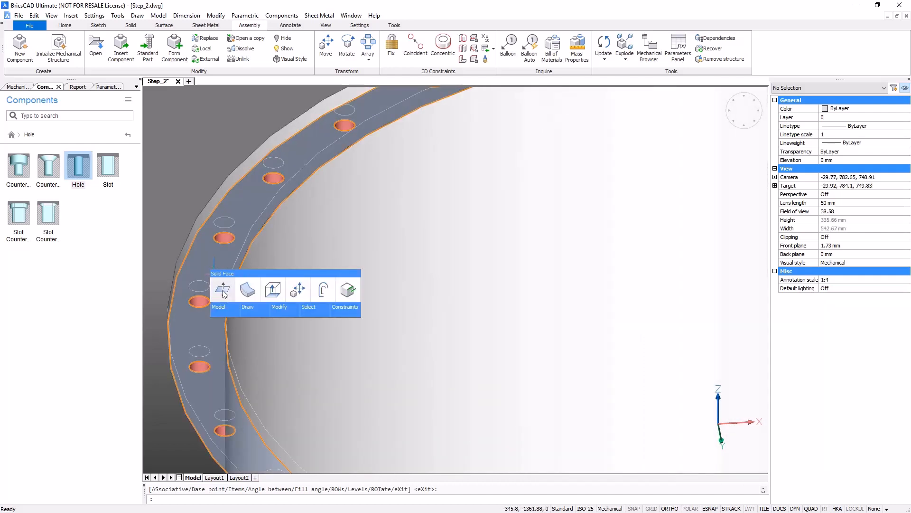
left_click(271, 290)
key("ctrl")
type("3")
key("Return")
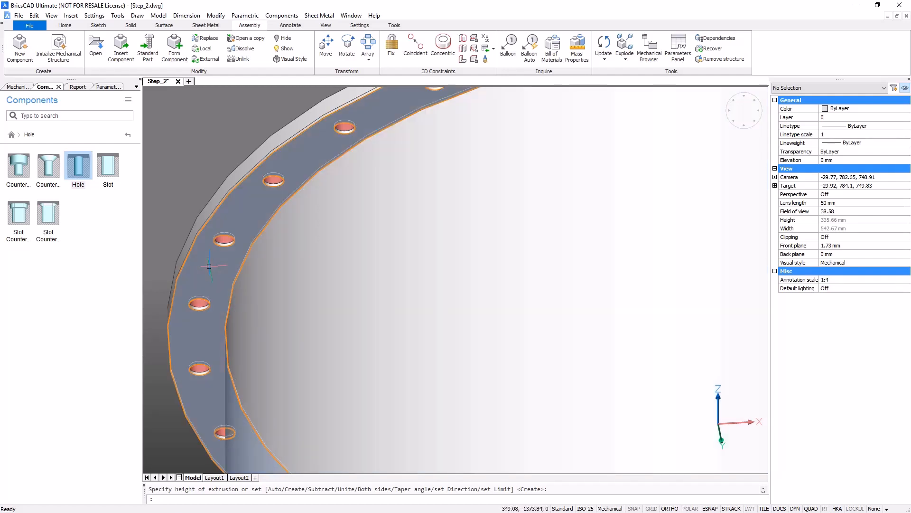
Form an external component from the gasket ring with its centre as base point, saving it over GASCKET.dwg in DEMO_PARTS.
left_click(209, 267)
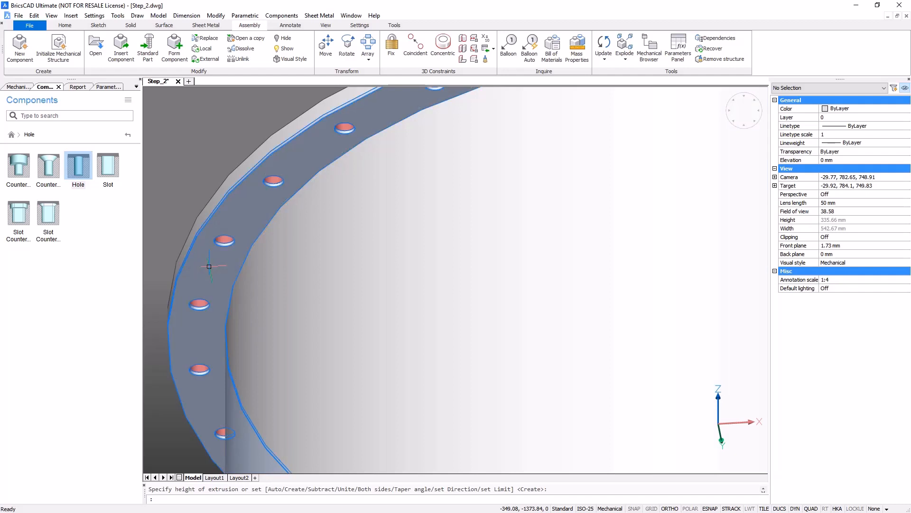
left_click(175, 50)
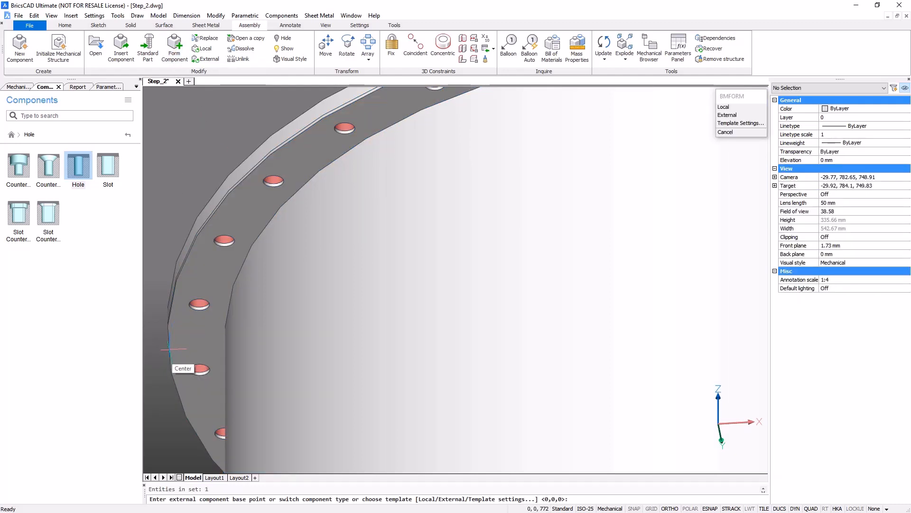
middle_click_drag(170, 349, 197, 380, "shift")
scroll(368, 258, "down", 2)
left_click(369, 258)
left_click(292, 212)
left_click(596, 369)
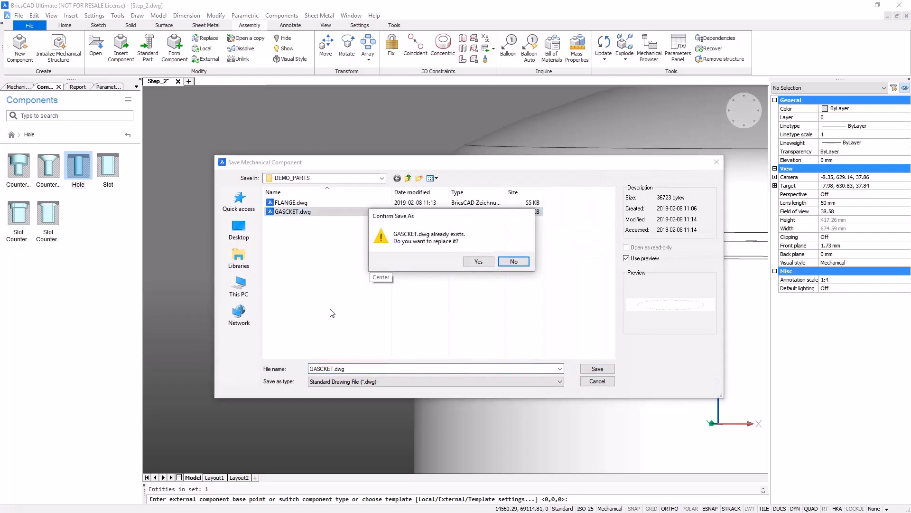
left_click(477, 262)
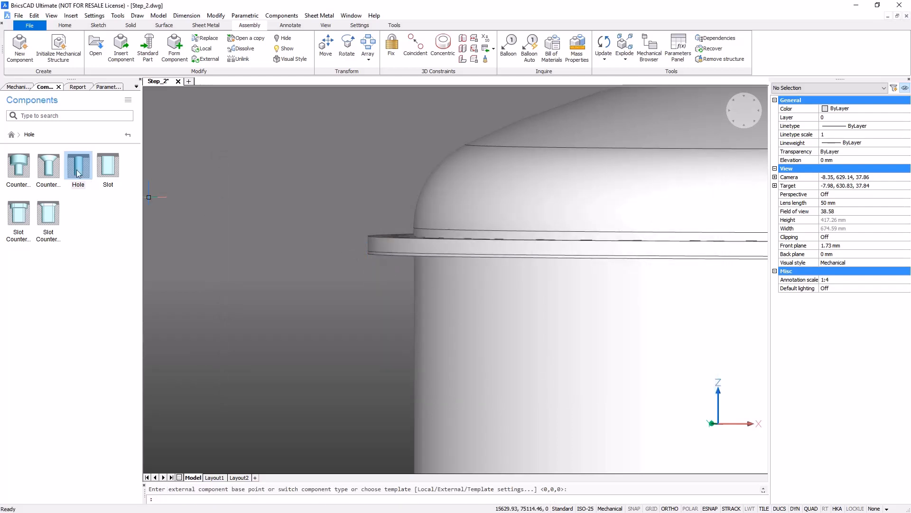
Hide the gasket component in the assembly structure.
left_click(17, 87)
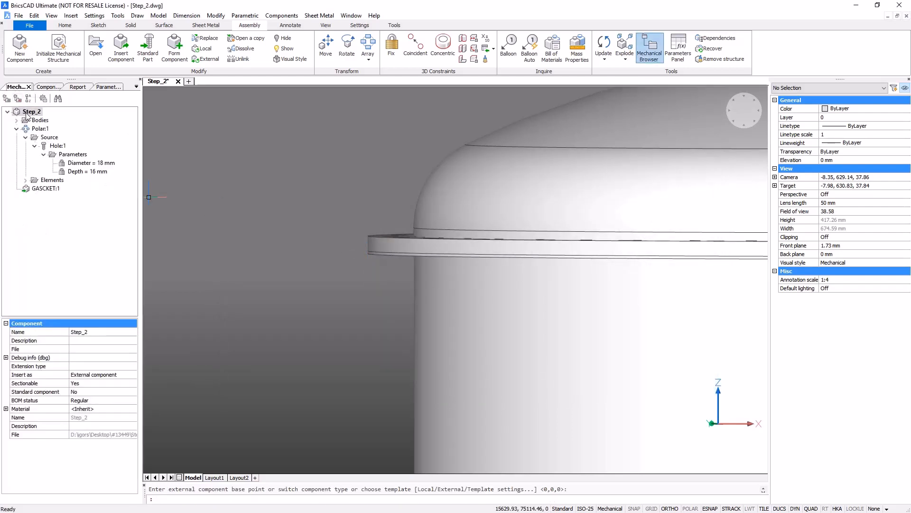
right_click(40, 189)
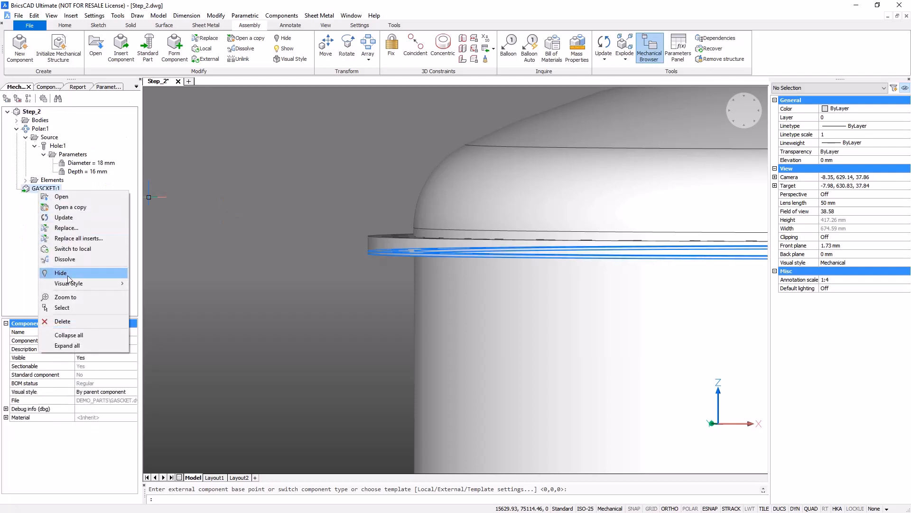
left_click(55, 273)
Form an external component from the flange and its hole array, based at the underside's centre, saving it over FLANGE.dwg in DEMO_PARTS.
middle_click_drag(386, 301, 365, 256, "shift")
left_click(356, 244)
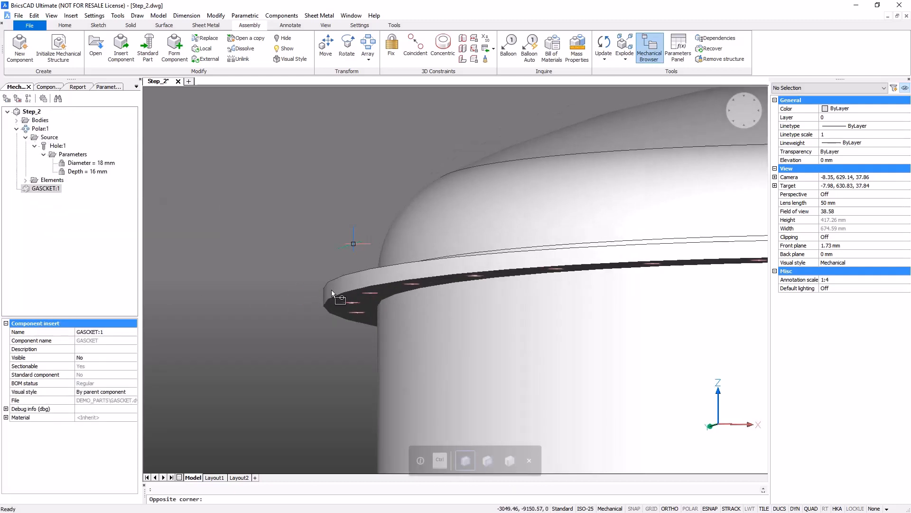
left_click(301, 279)
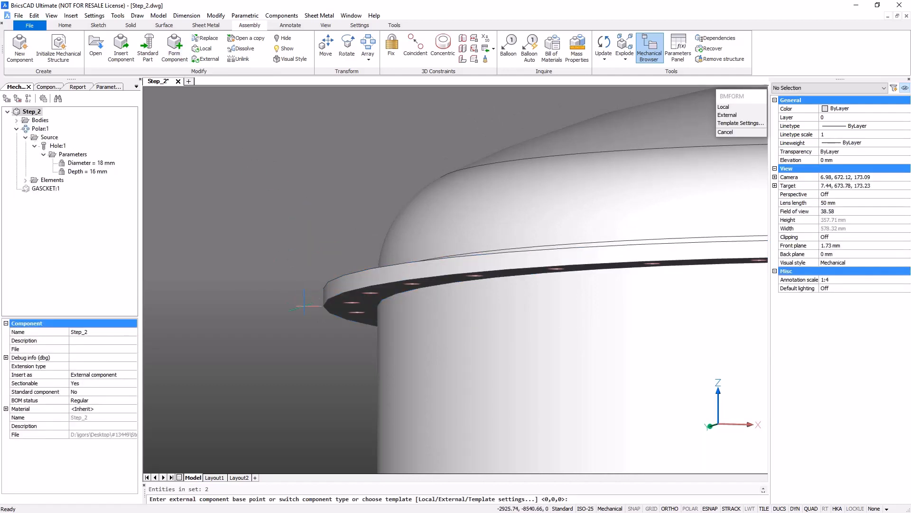
left_click(321, 308)
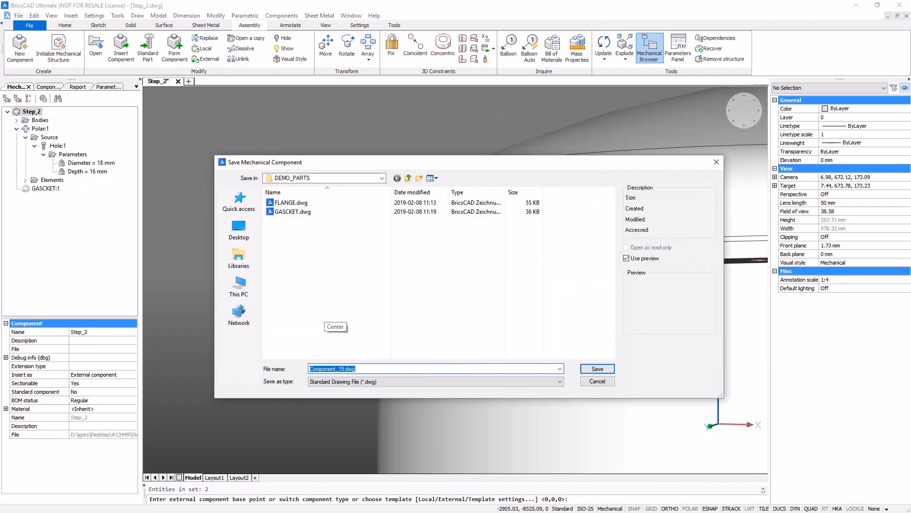
left_click(292, 202)
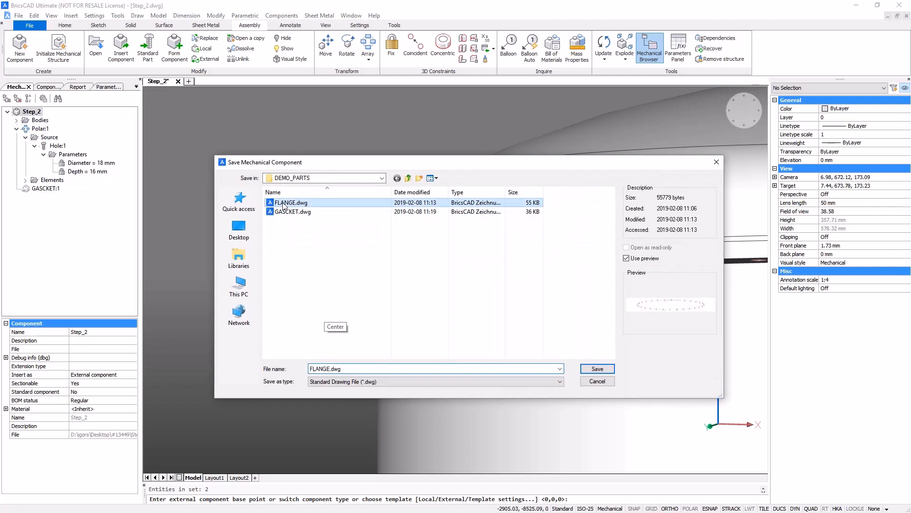
left_click(597, 369)
left_click(481, 263)
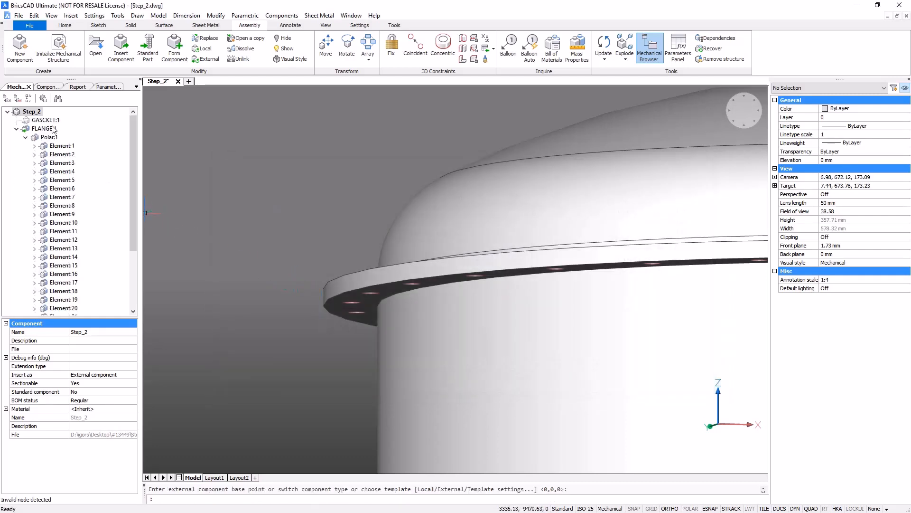
Show the hidden gasket component beneath the flange again.
right_click(52, 122)
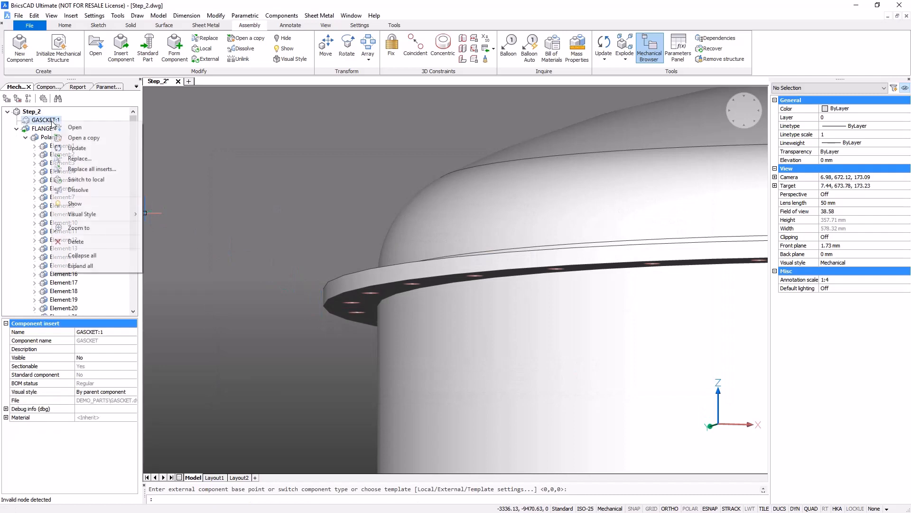
left_click(78, 205)
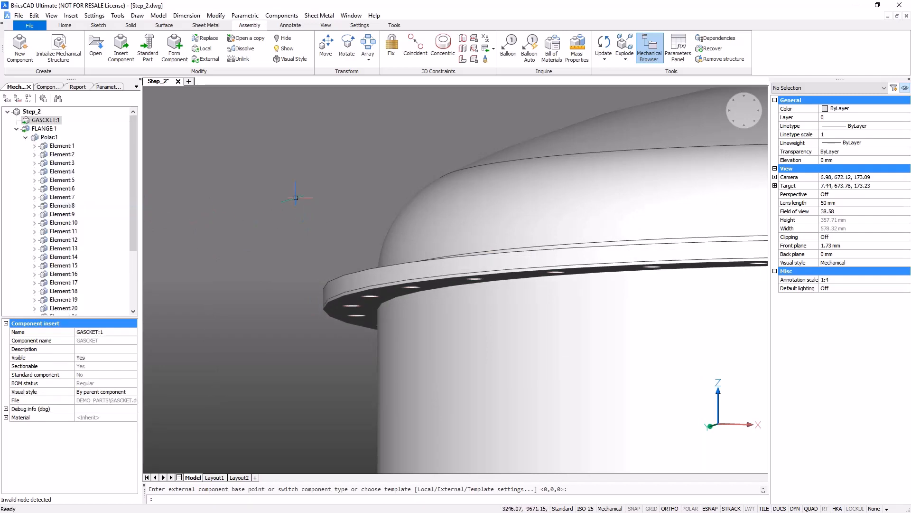
scroll(315, 196, "down", 5)
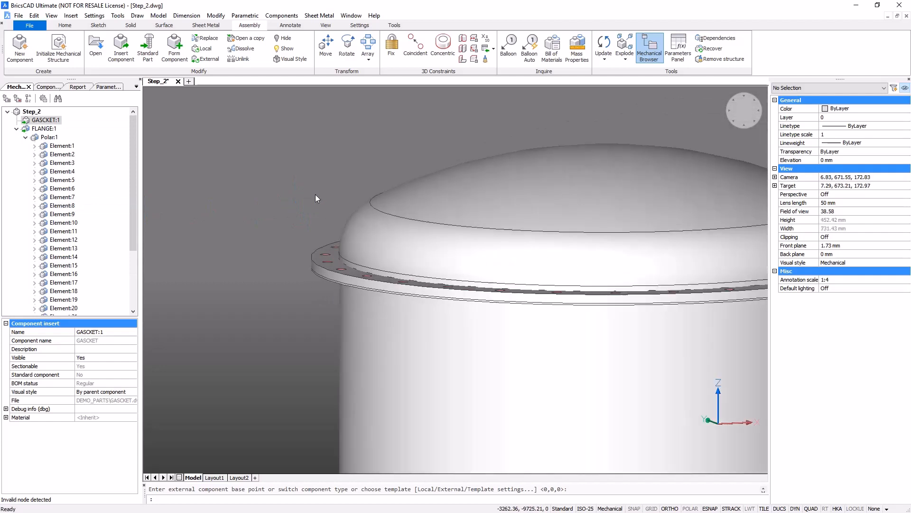
left_click(238, 194)
left_click(622, 322)
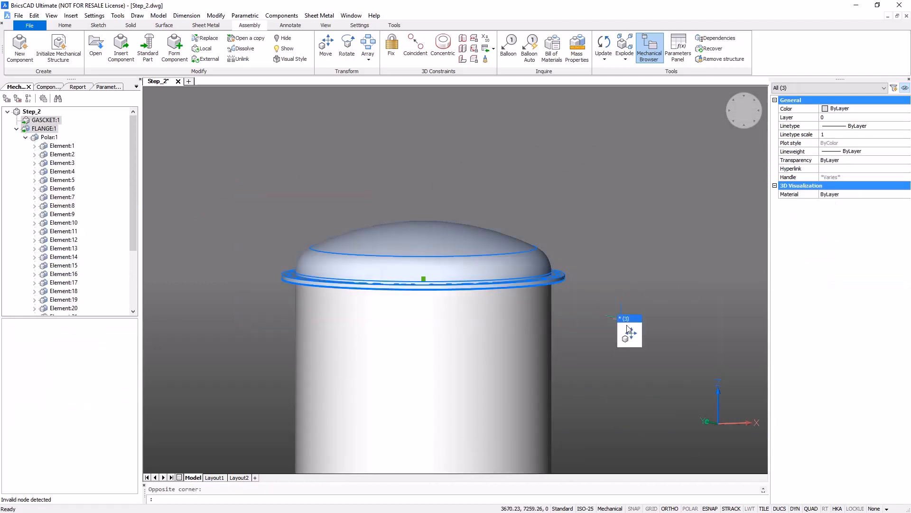
left_click(628, 335)
left_click(616, 359)
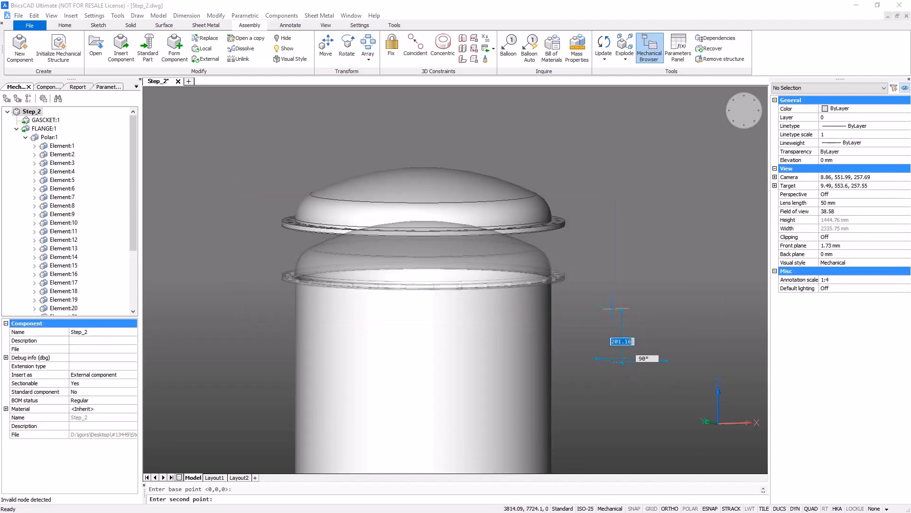
key("Escape")
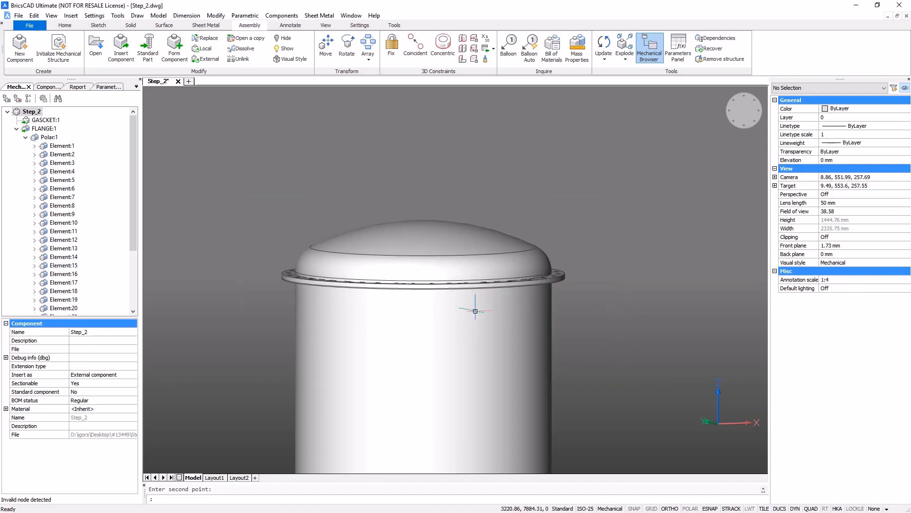
Insert the FLANGE.dwg component a second time against the gasket's underside, centred on its circular edge.
middle_click_drag(257, 311, 264, 302, "shift")
scroll(265, 302, "up", 6)
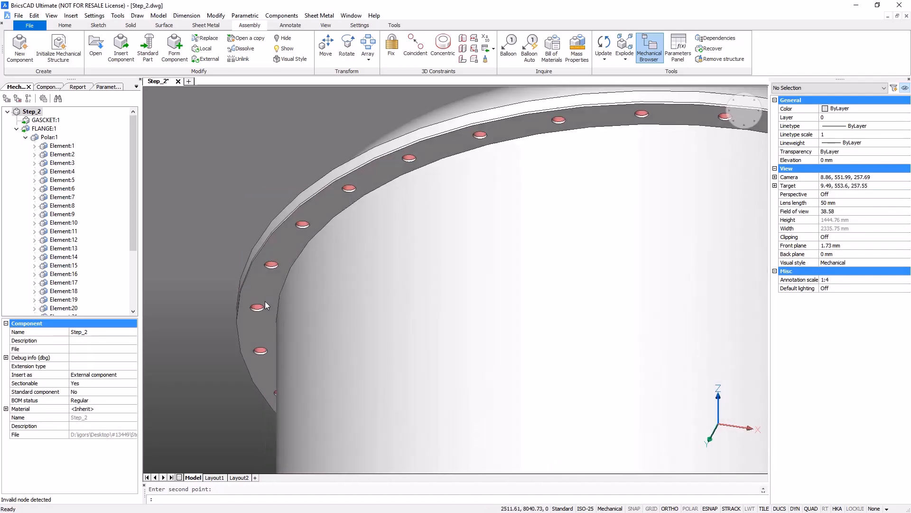
left_click(120, 47)
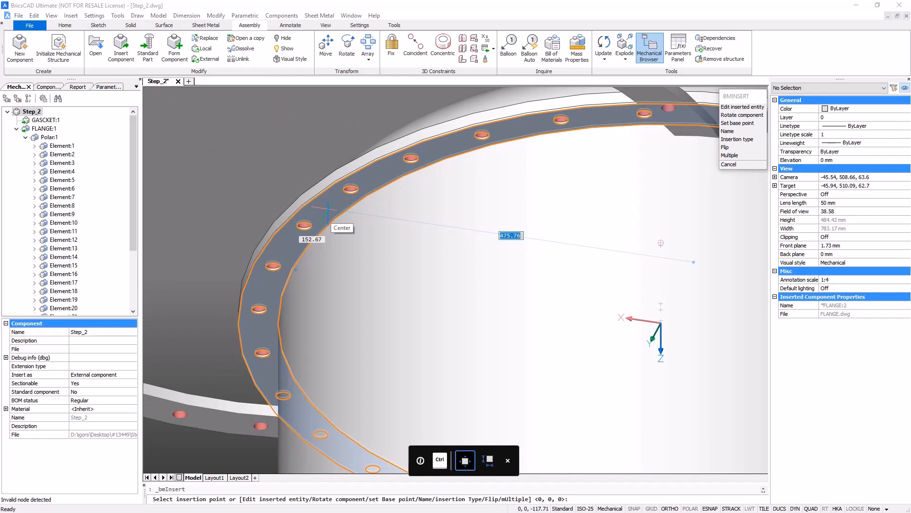
middle_click_drag(273, 263, 274, 284, "shift")
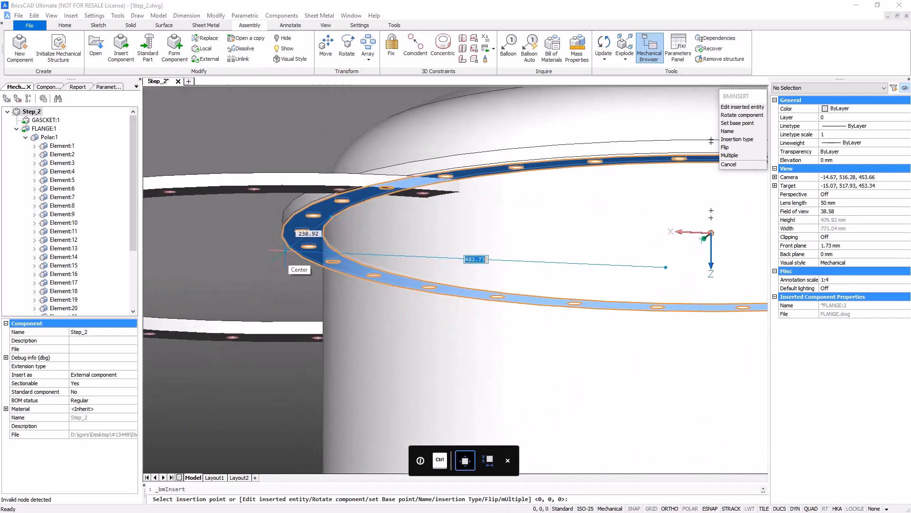
left_click(285, 250)
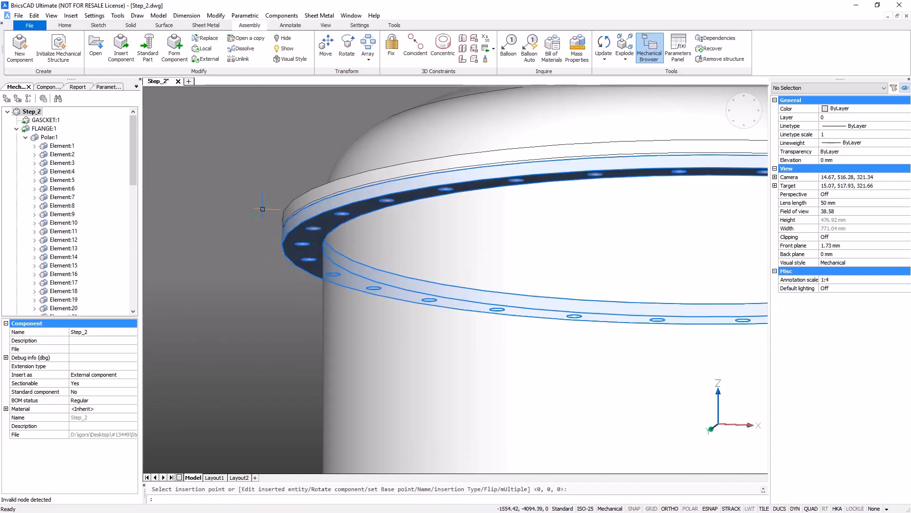
Collapse all nodes of the assembly structure under Step_2.
middle_click_drag(263, 209, 442, 294, "shift")
scroll(442, 295, "down", 1)
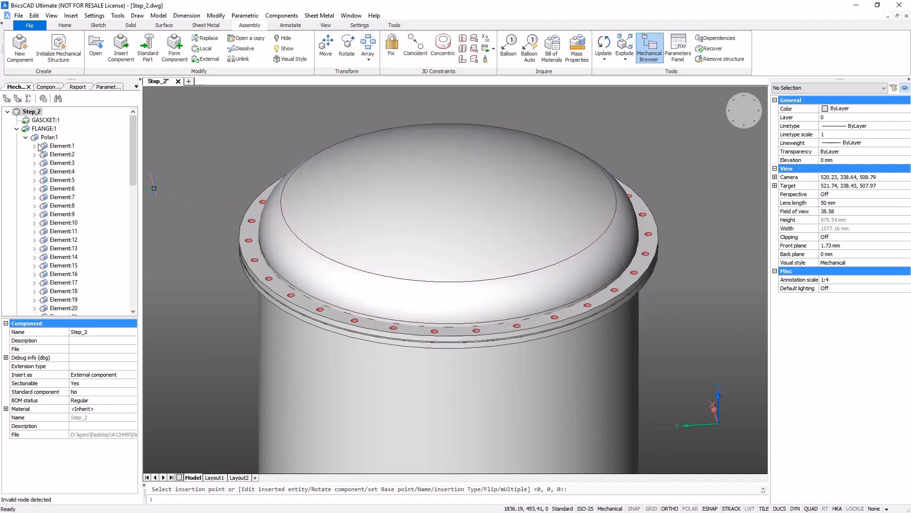
right_click(35, 115)
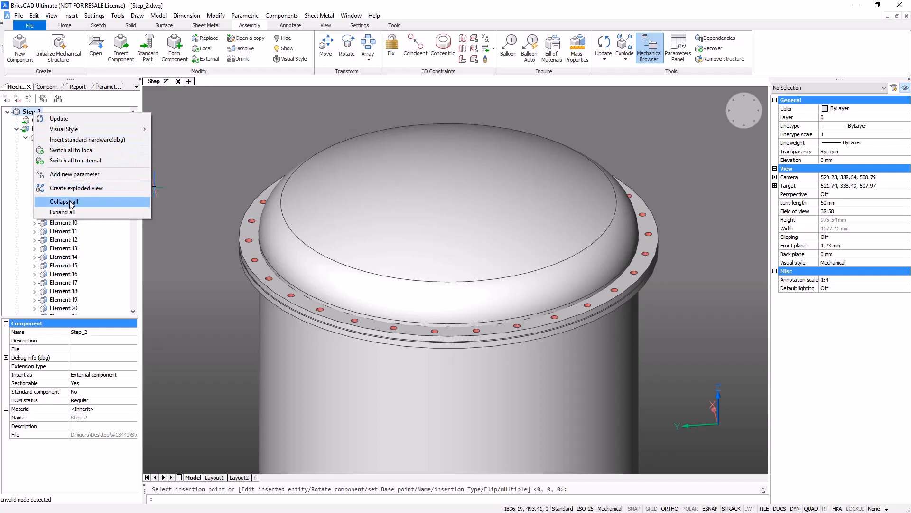
left_click(70, 200)
Save the drawing under the new name Step_3.dwg.
left_click(31, 25)
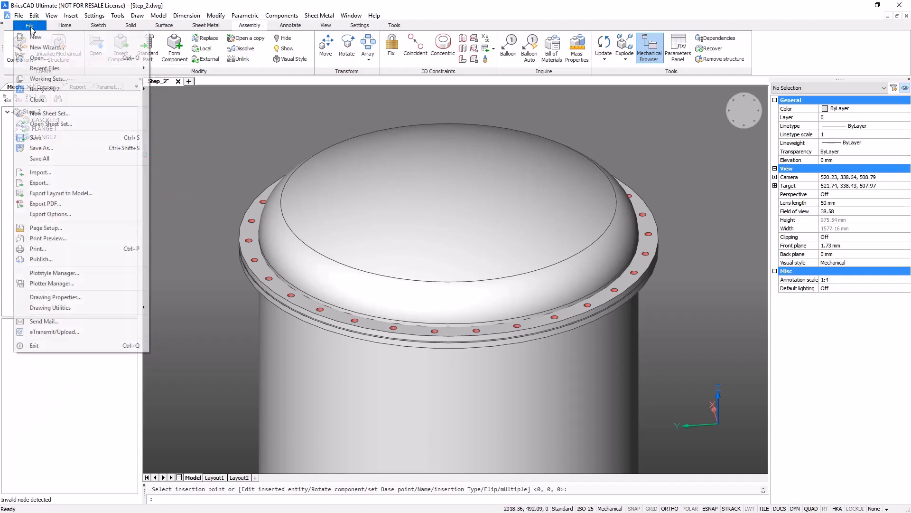
left_click(65, 151)
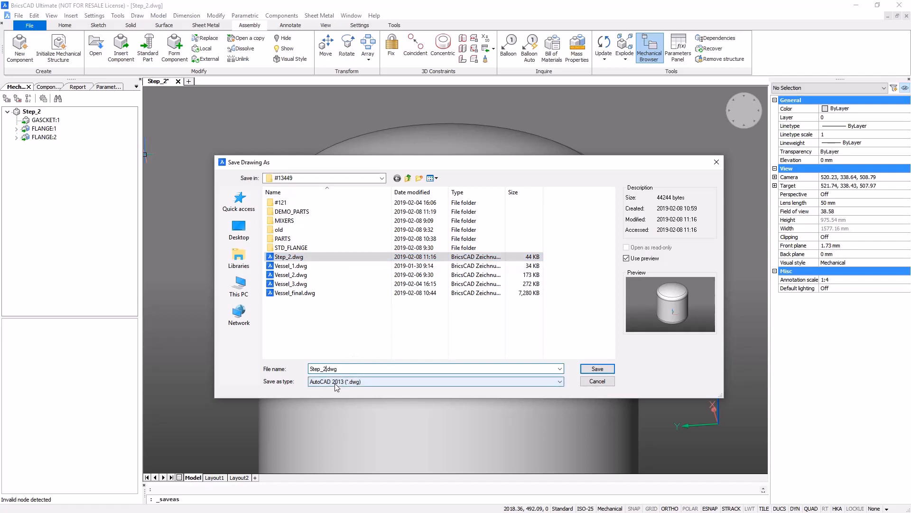
key("BackSpace")
type("3")
left_click(597, 369)
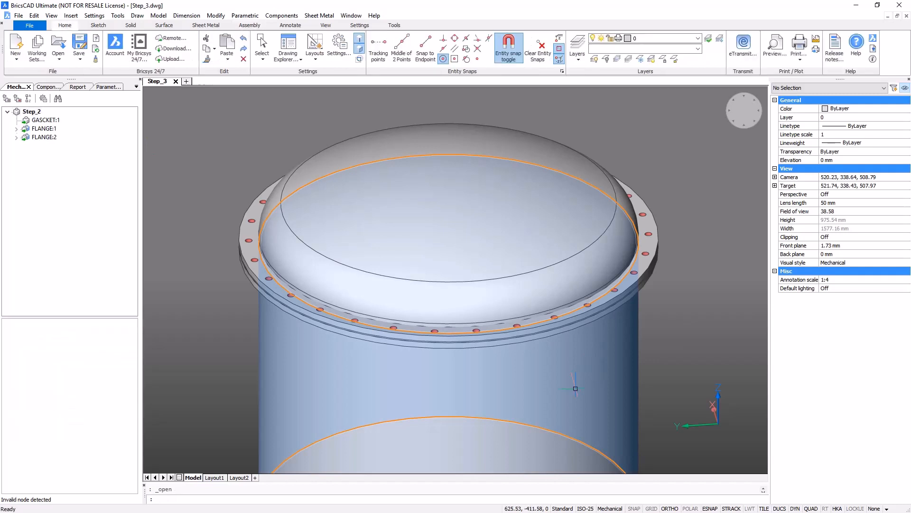
Insert the LEG_ASSEMBLY.dwg component from the PARTS folder at the origin 0,0,0.
scroll(433, 226, "down", 4)
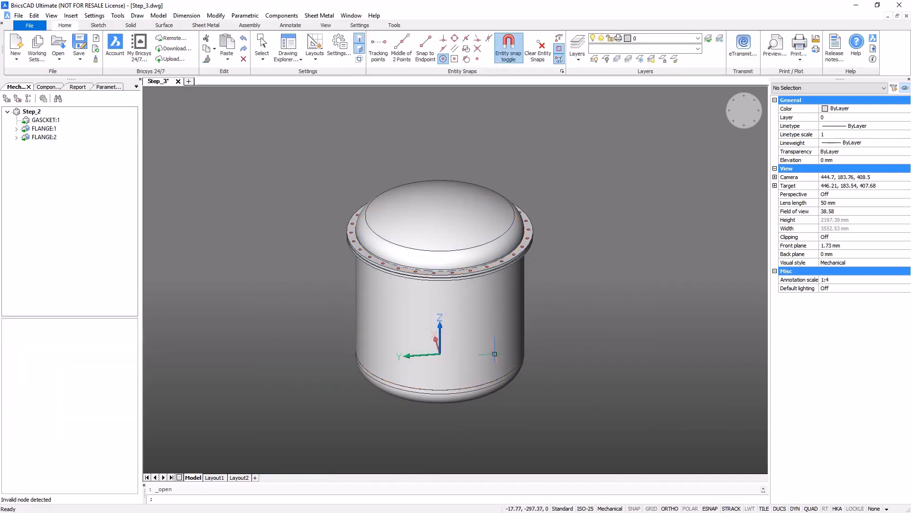
left_click(244, 26)
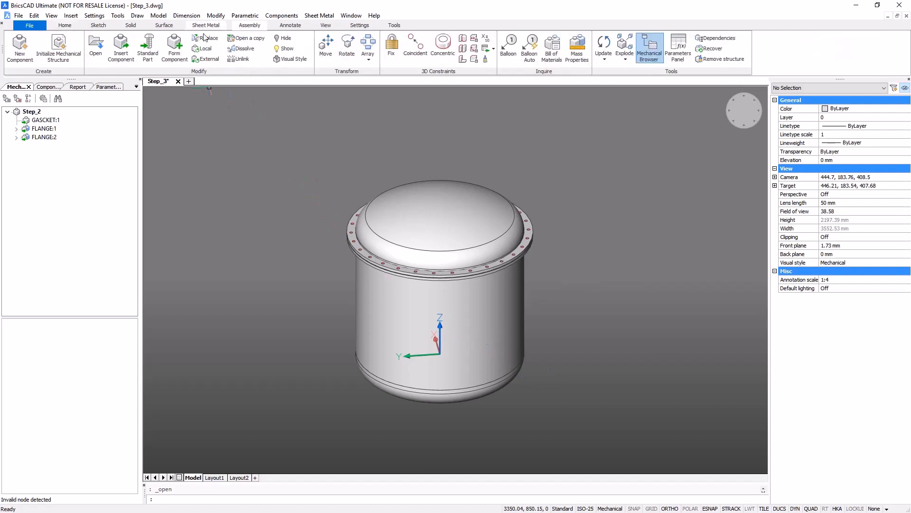
left_click(121, 47)
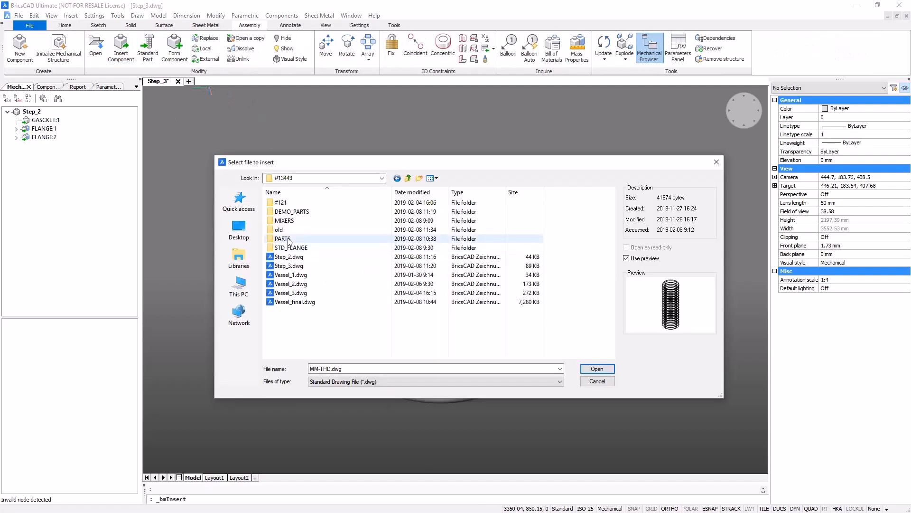
double_click(283, 239)
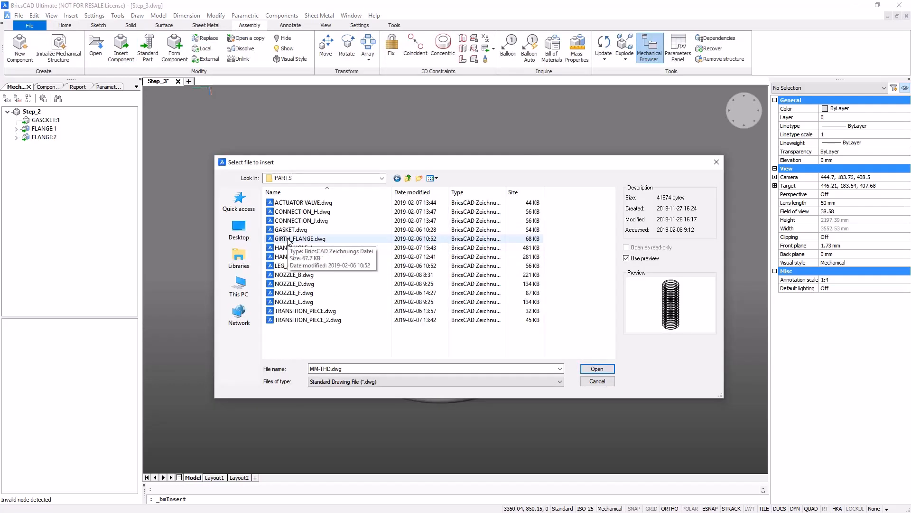
left_click(297, 266)
left_click(597, 369)
key("Return")
middle_click_drag(546, 280, 440, 244, "shift")
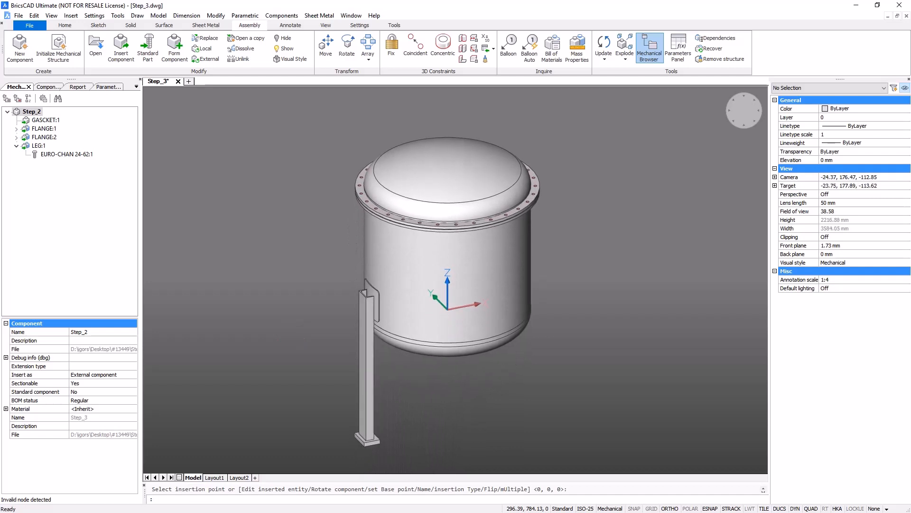
key("Escape")
Create an associative polar array of the leg component around the tank's centre with 4 items.
left_click(351, 395)
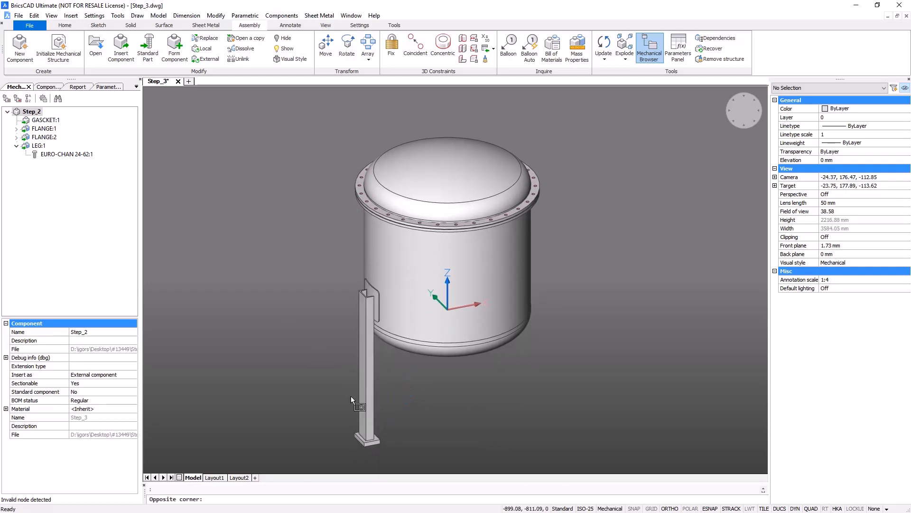
left_click(339, 397)
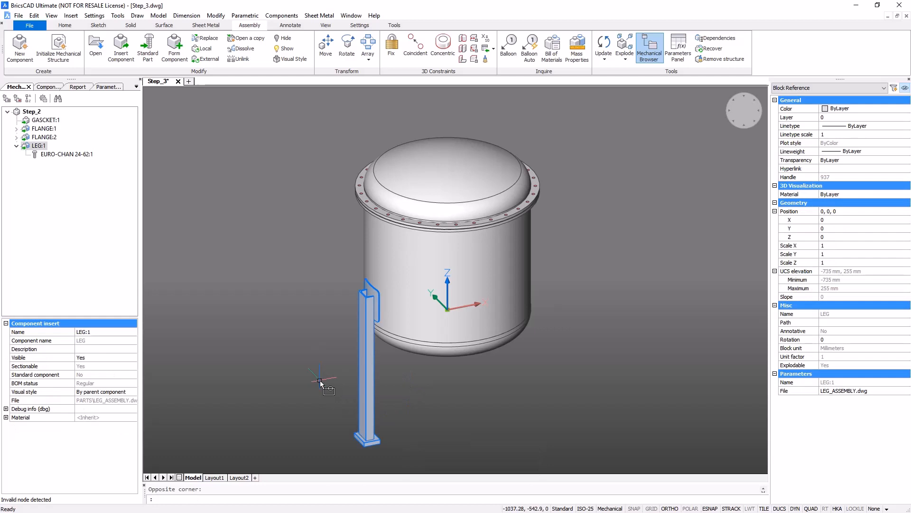
left_click(368, 52)
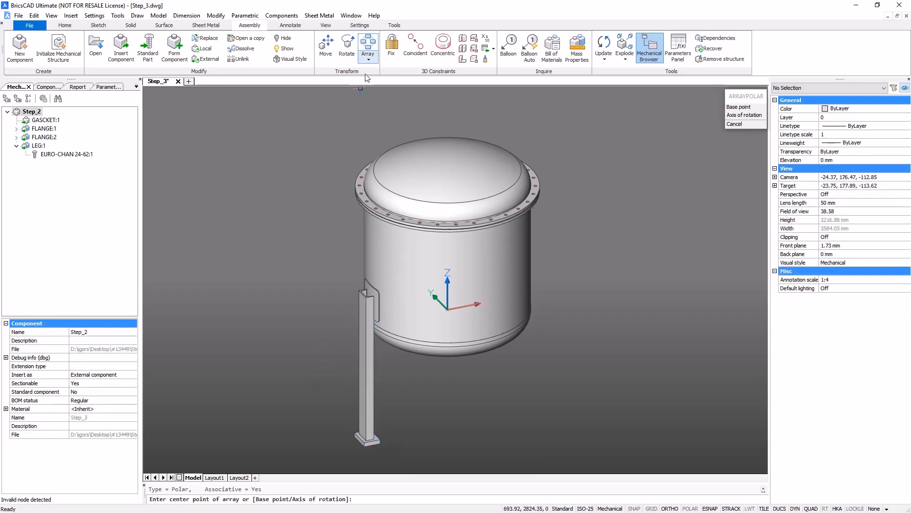
left_click(429, 283)
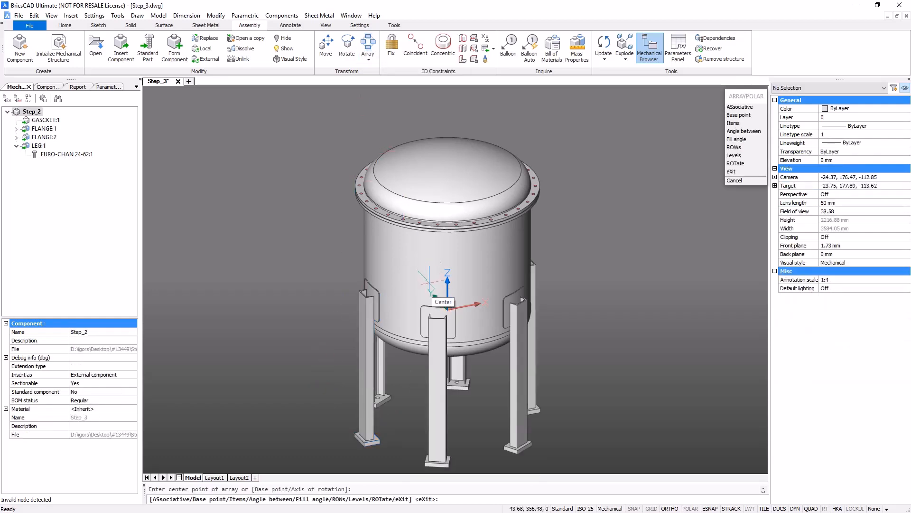
left_click(734, 125)
type("4")
key("Return")
key("Return")
key("Escape")
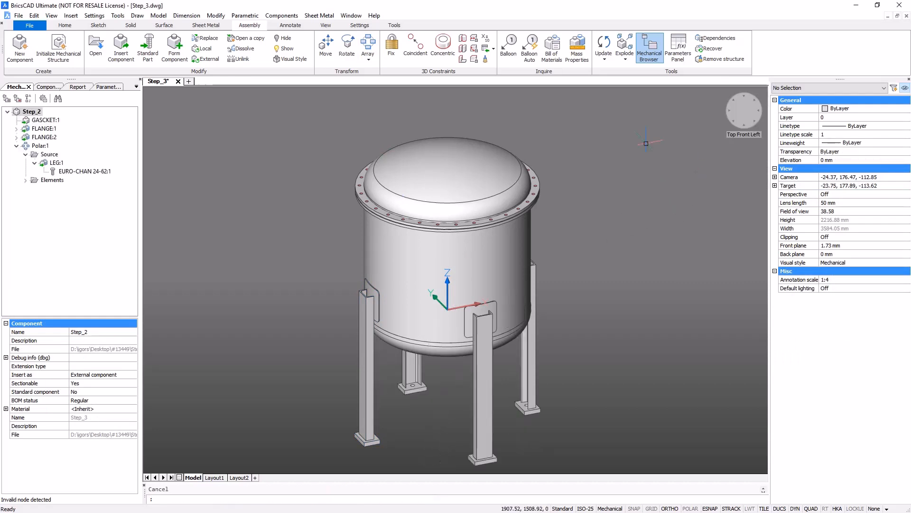
Apply a 3D angle constraint of 45° between the world Y axis and the Y axis of the leg array block.
left_click(731, 126)
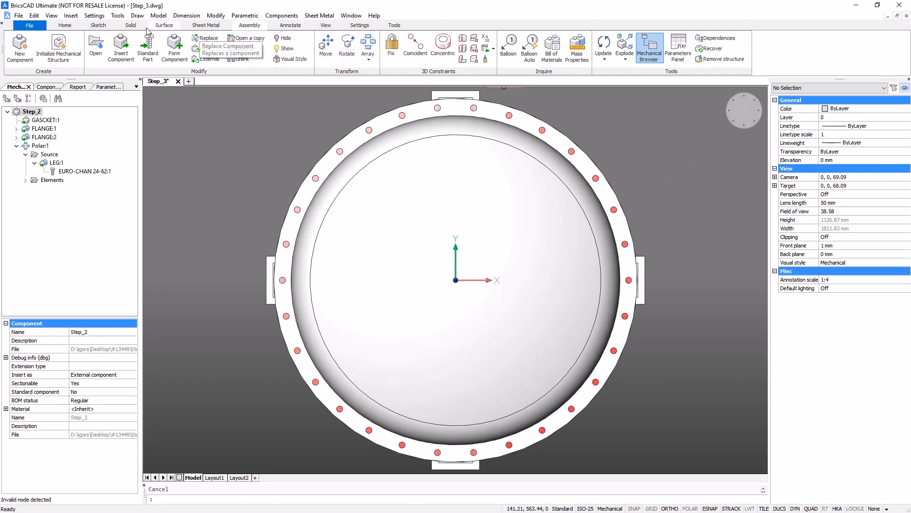
left_click(130, 25)
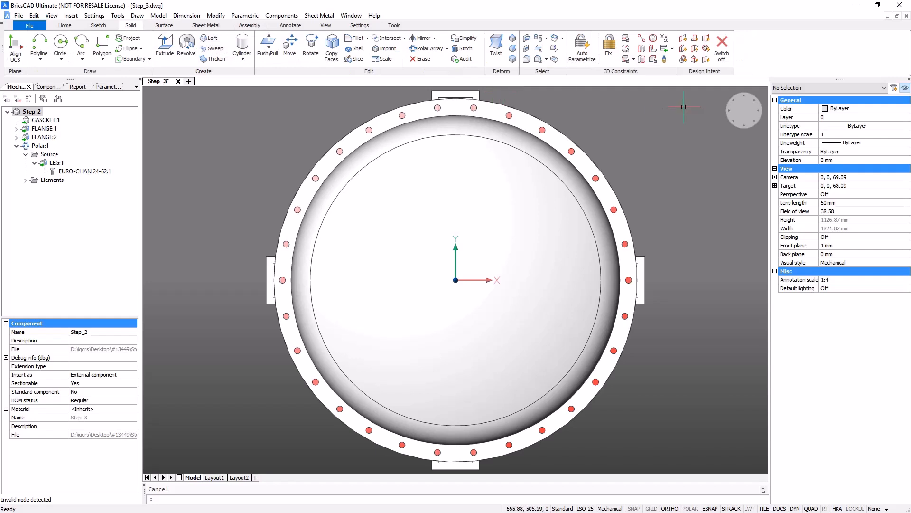
left_click(634, 58)
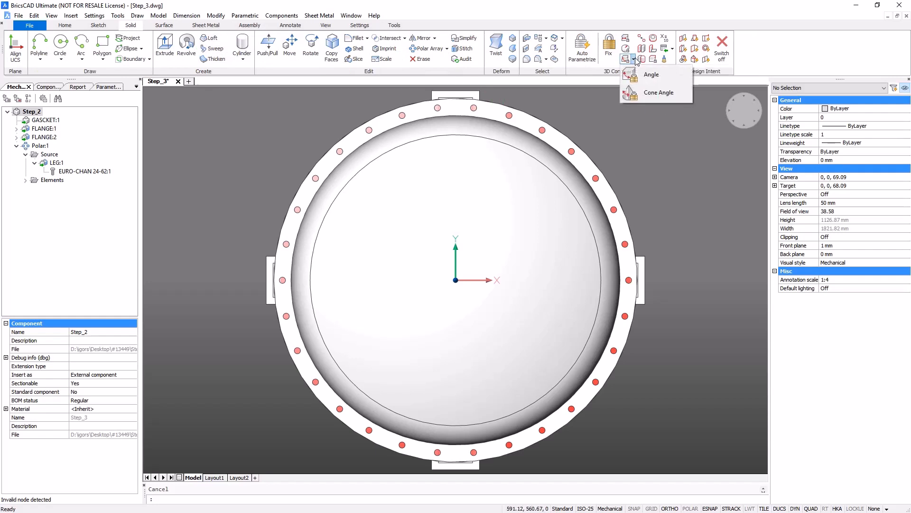
left_click(650, 75)
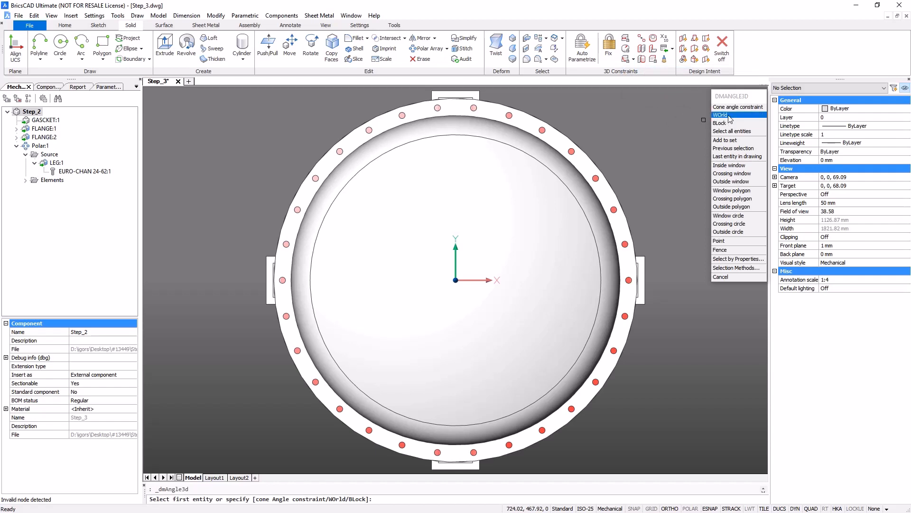
left_click(729, 117)
left_click(736, 117)
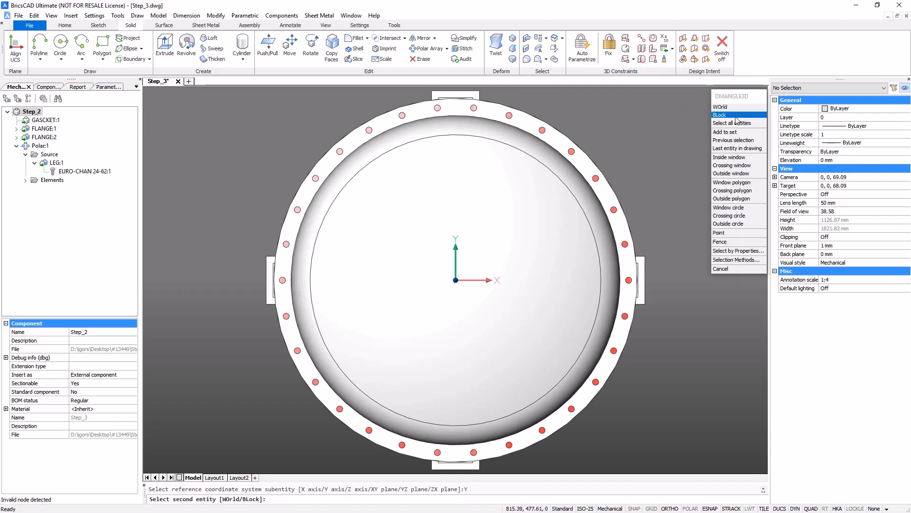
left_click(736, 117)
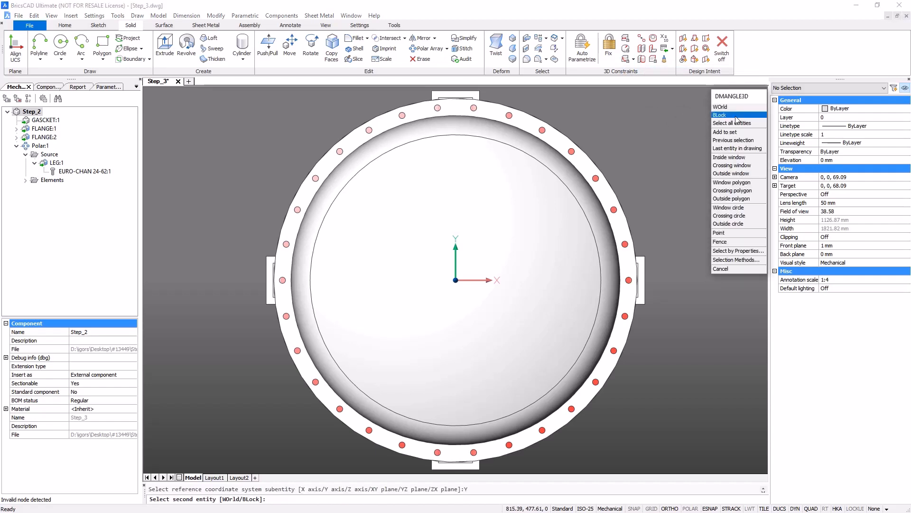
left_click(642, 265)
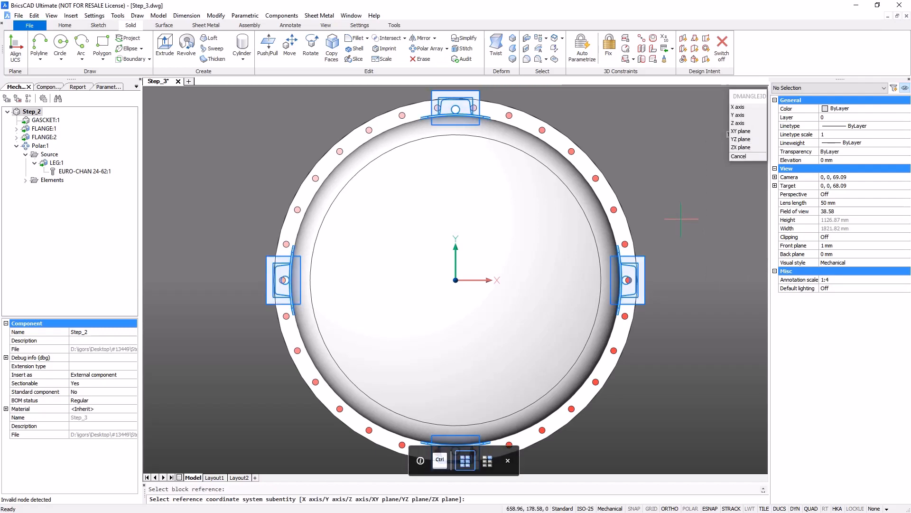
left_click(736, 117)
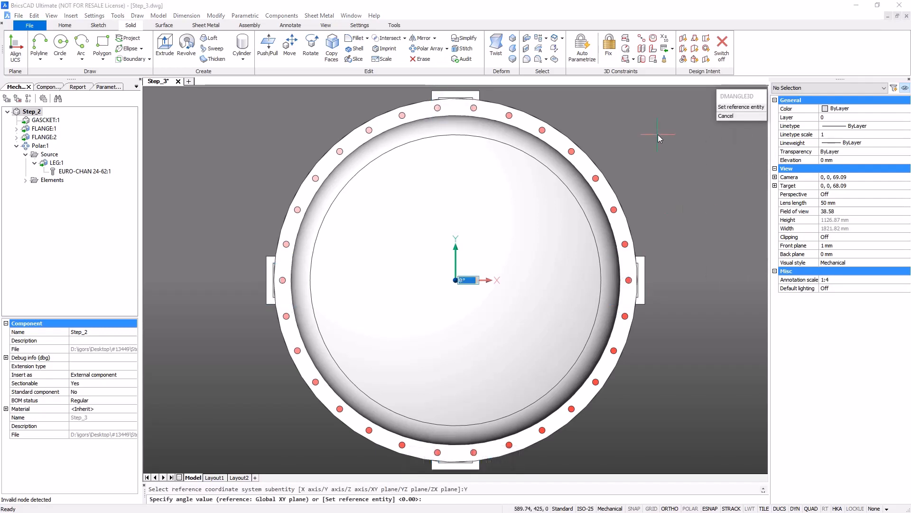
type("45")
key("Return")
Save the drawing under the new name Step_4.dwg.
middle_click_drag(618, 163, 658, 180, "shift")
middle_click(657, 186)
middle_click(657, 187)
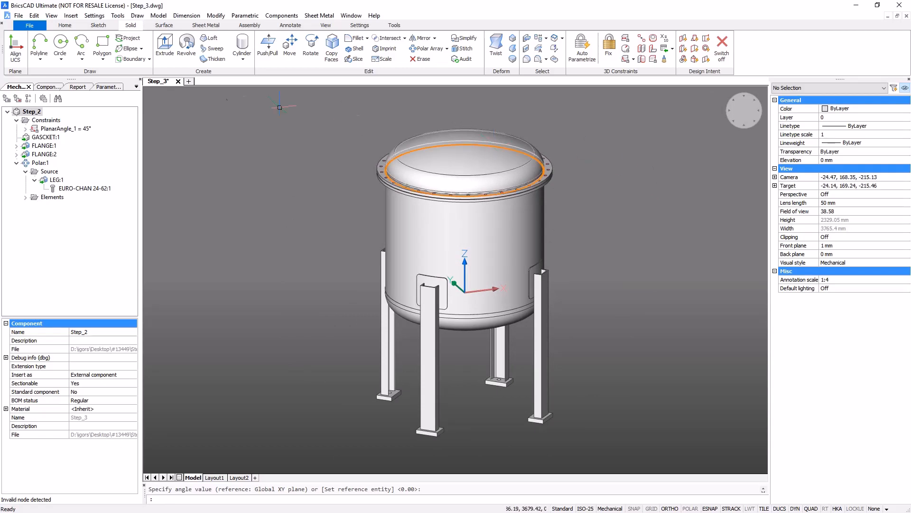
left_click(29, 25)
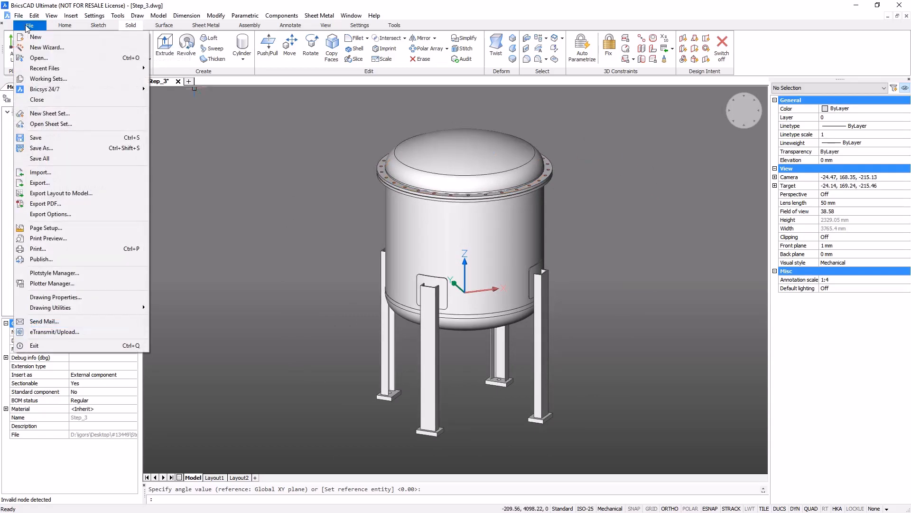
left_click(58, 148)
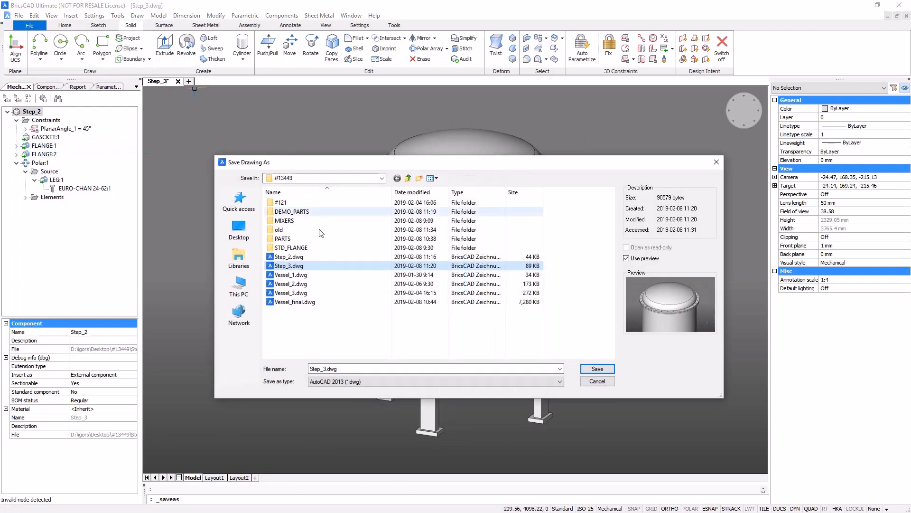
left_click(327, 370)
left_click(328, 370)
key("BackSpace")
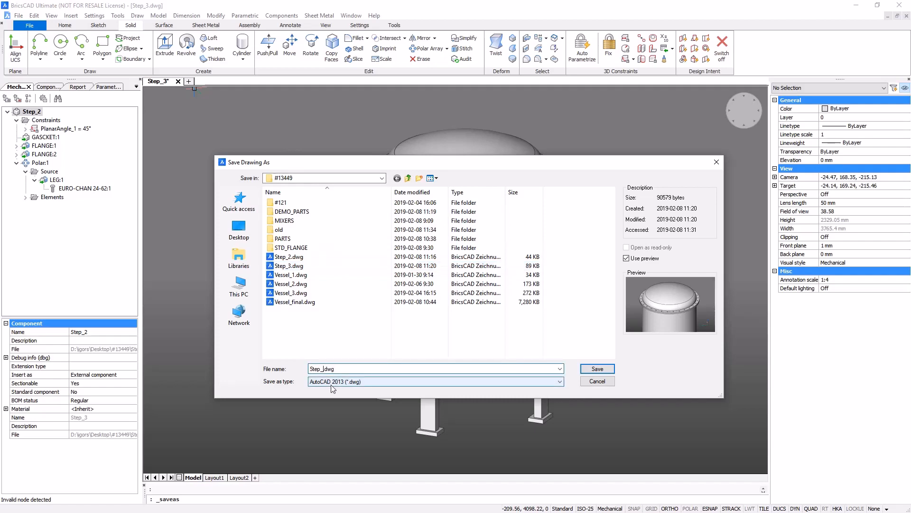
type("4")
left_click(589, 372)
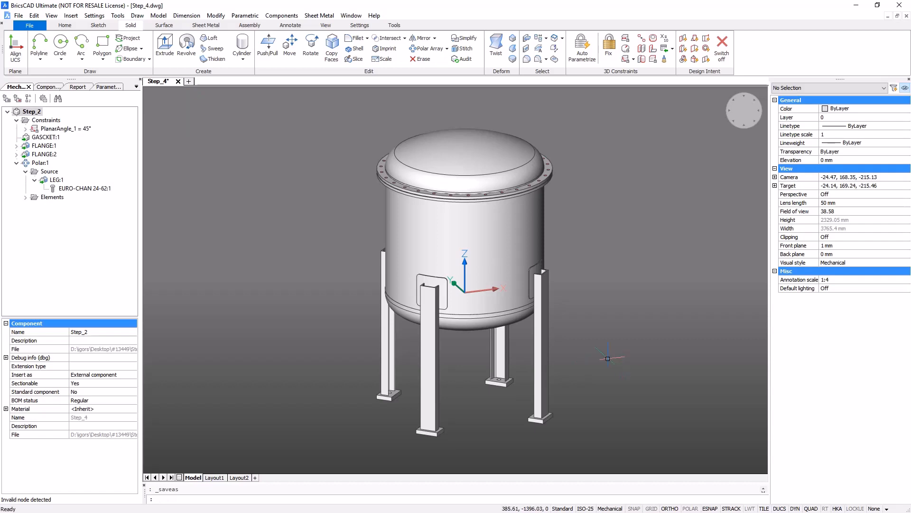
Insert the NOZZLE_B.dwg component from the PARTS folder onto the dome at -360,0,1010.
left_click(249, 26)
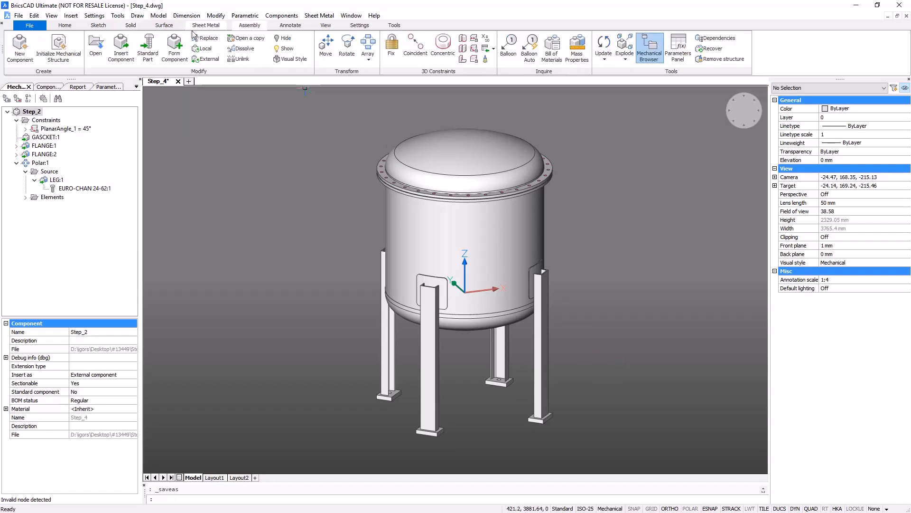
left_click(124, 49)
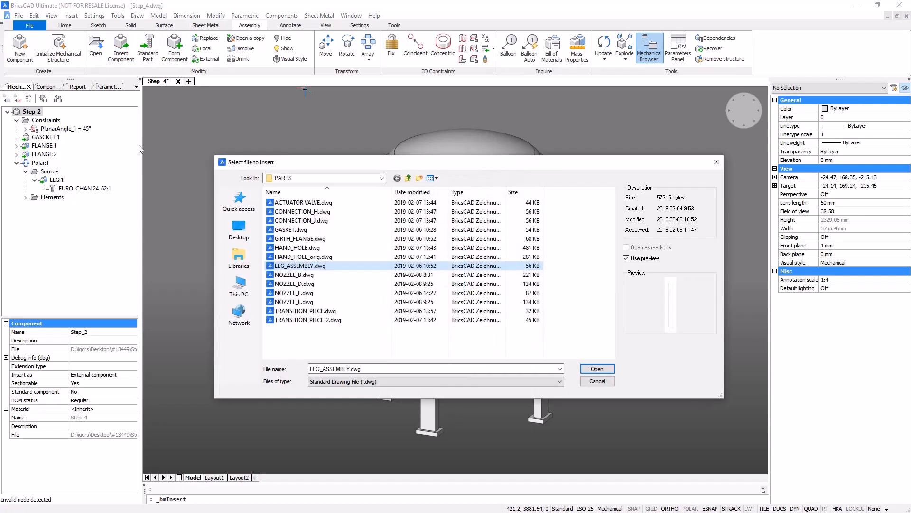
left_click(285, 274)
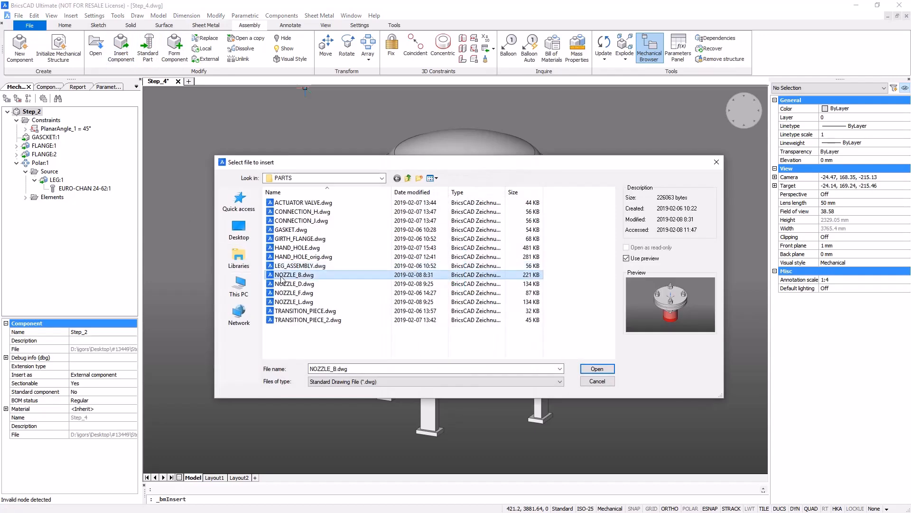
left_click(597, 369)
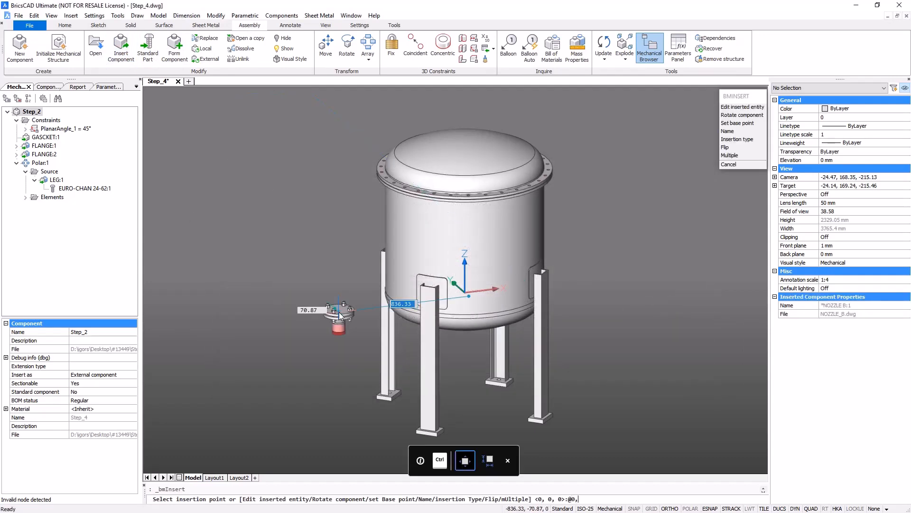
key("BackSpace")
key("BackSpace")
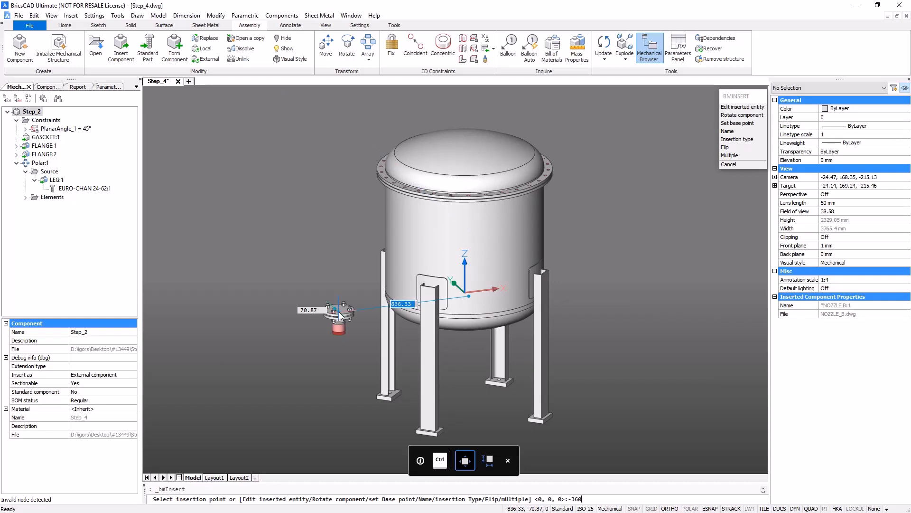
type("0,1010")
key("Return")
Insert the NOZZLE_F.dwg component centred on the top face of nozzle B's blind flange.
key("Return")
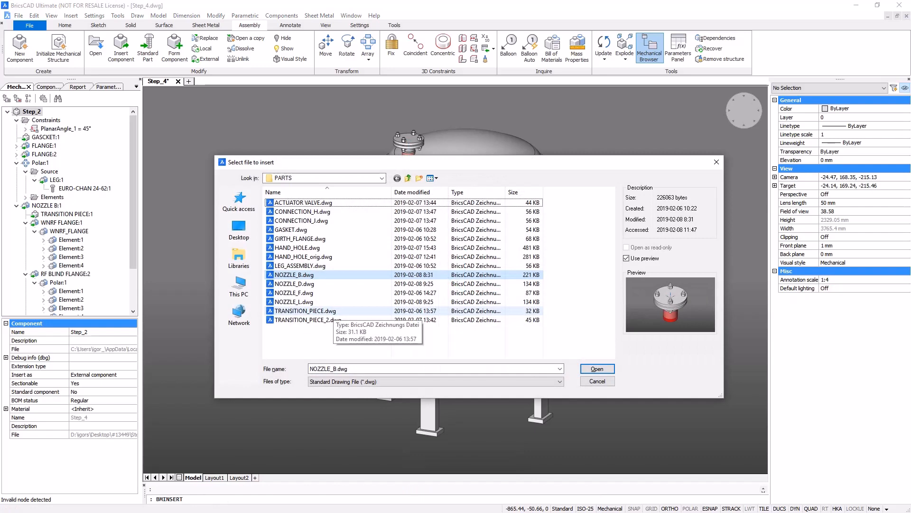
left_click(310, 293)
left_click(597, 369)
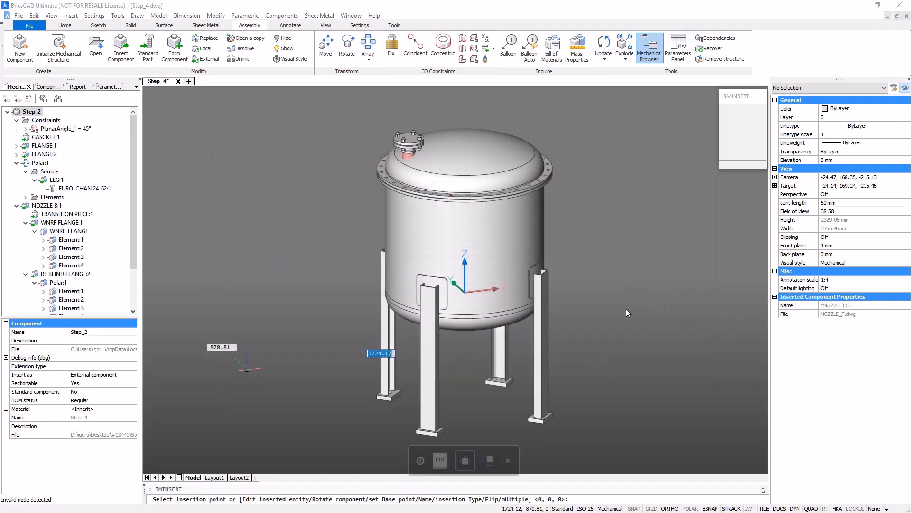
scroll(403, 152, "up", 8)
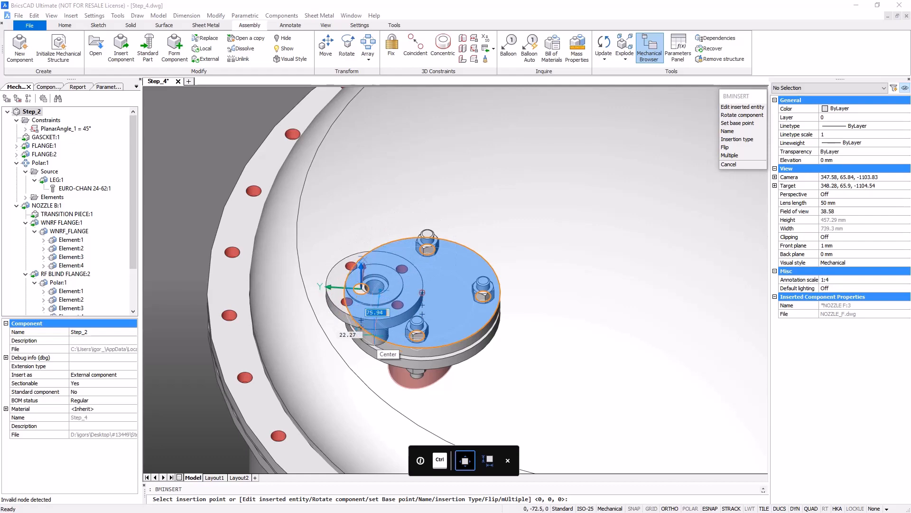
left_click(375, 332)
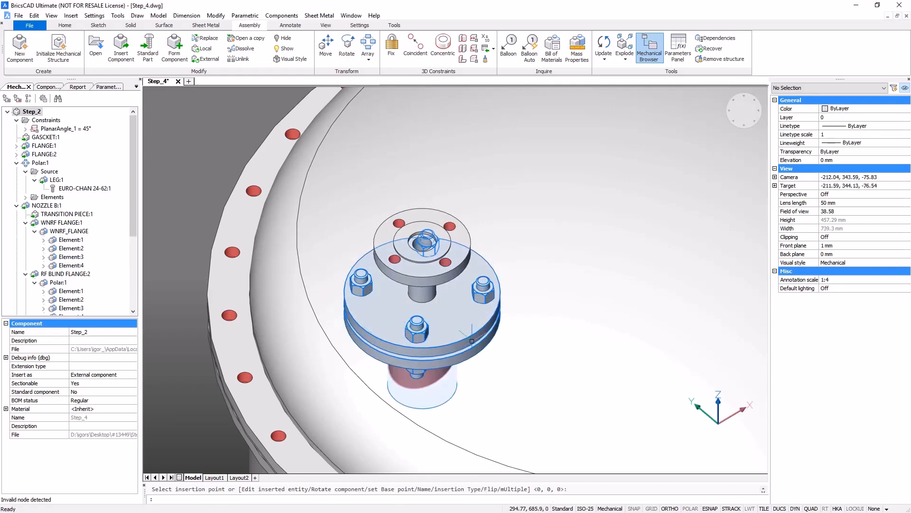
Insert the NOZZLE_D.dwg component onto the dome at 0,-228,1028.
scroll(451, 304, "down", 2)
scroll(451, 303, "down", 5)
middle_click_drag(451, 304, 432, 246, "shift")
left_click(121, 47)
left_click(330, 284)
left_click(596, 369)
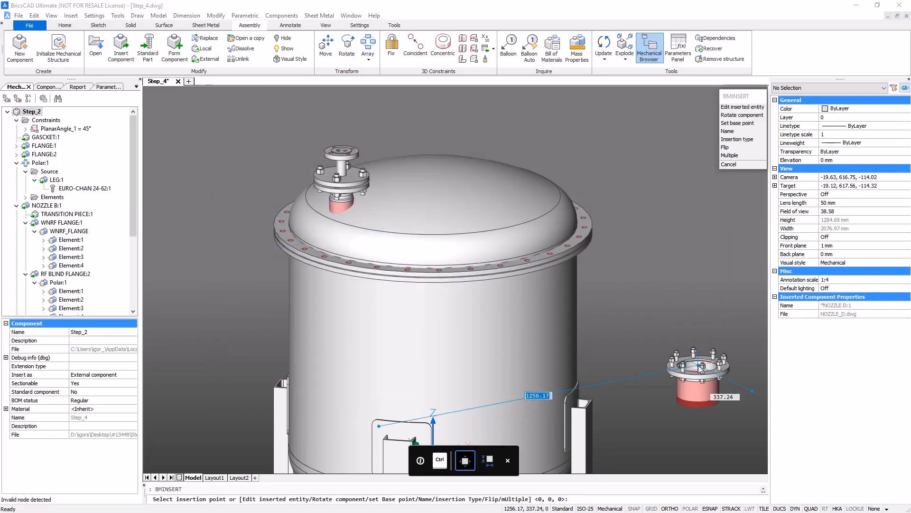
type("@")
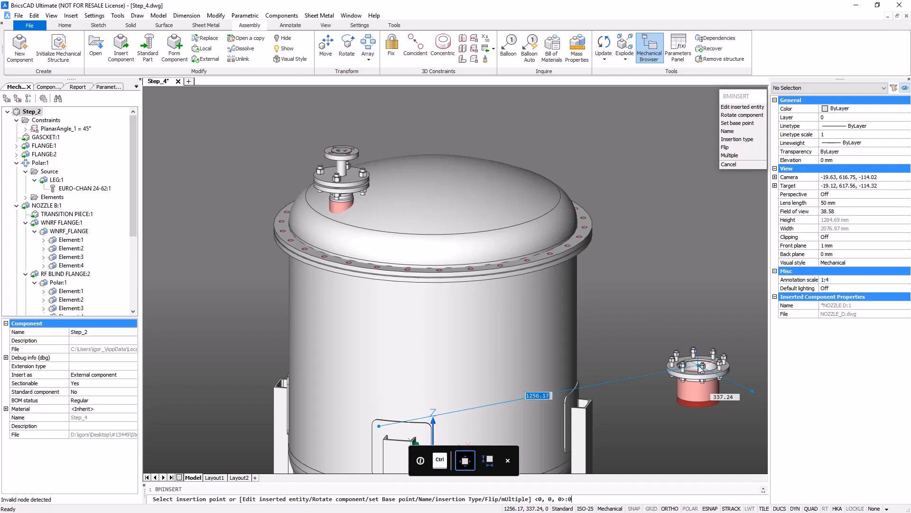
type(",-228,1028")
key("Return")
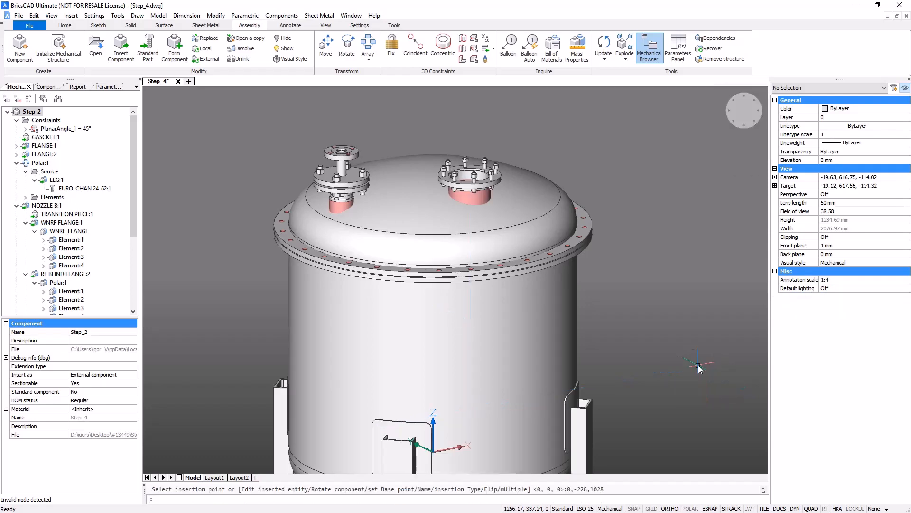
Insert the NOZZLE_L.dwg component from the PARTS folder onto the dome at 0,228,1028.
key("Return")
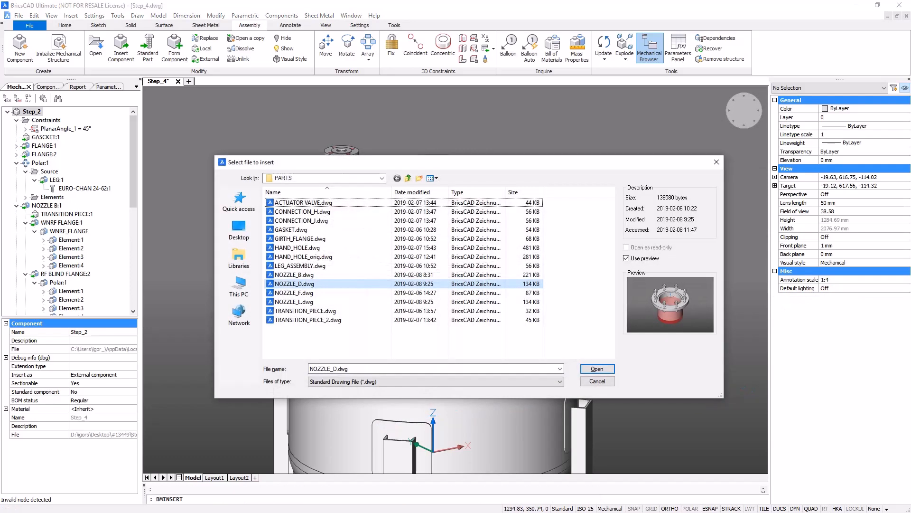
key("Down")
key("Down")
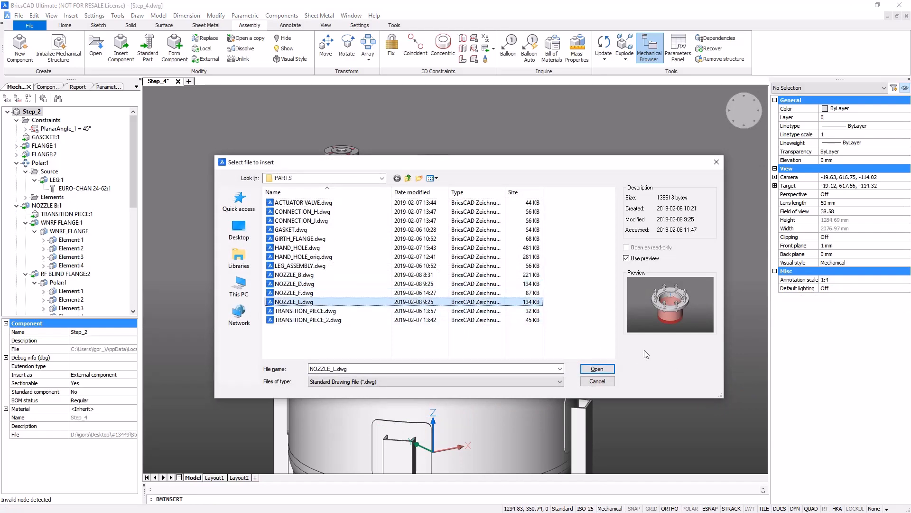
left_click(601, 369)
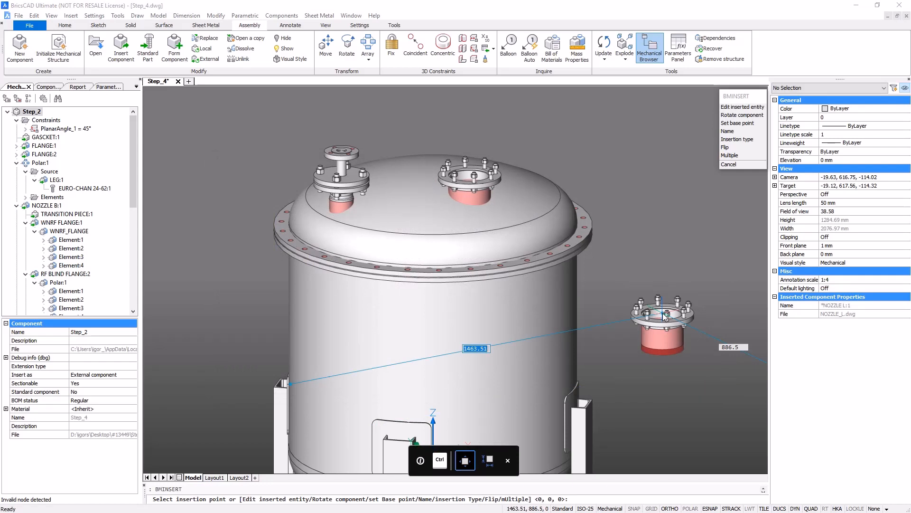
type("@")
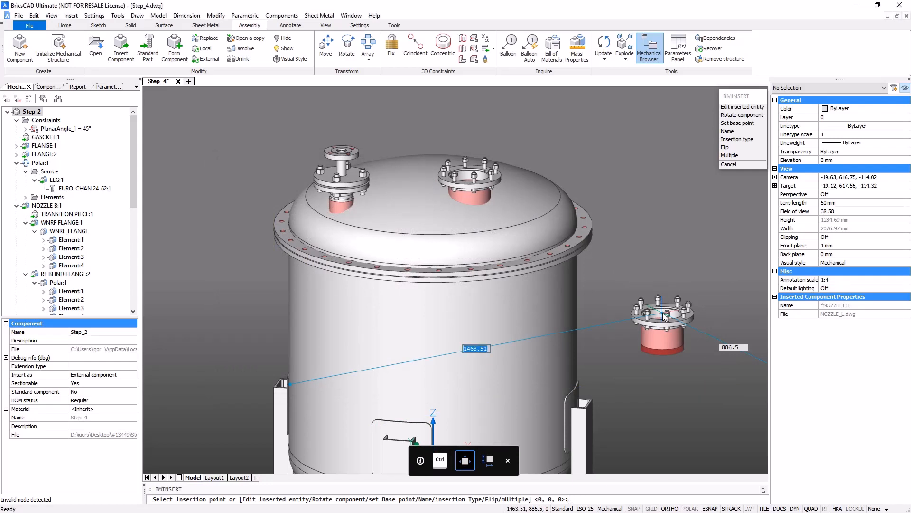
type("0,")
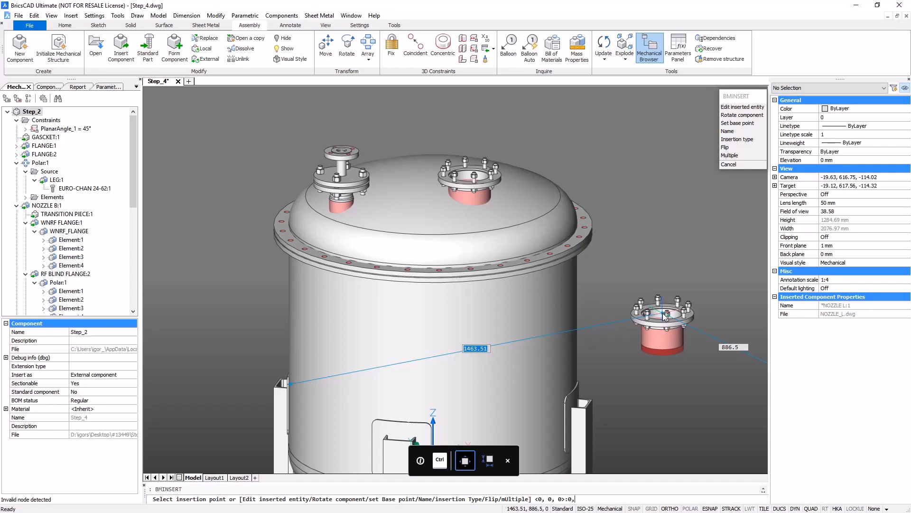
type("228,1")
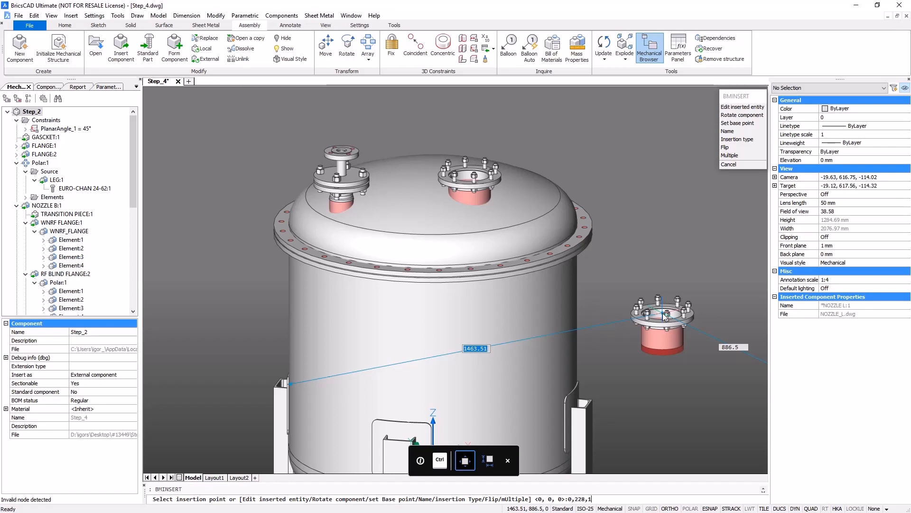
type("0")
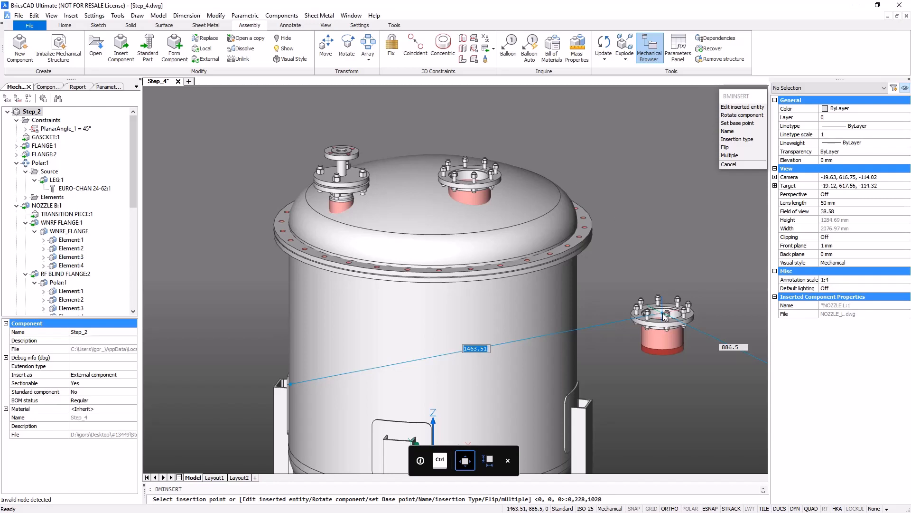
type("28")
key("Return")
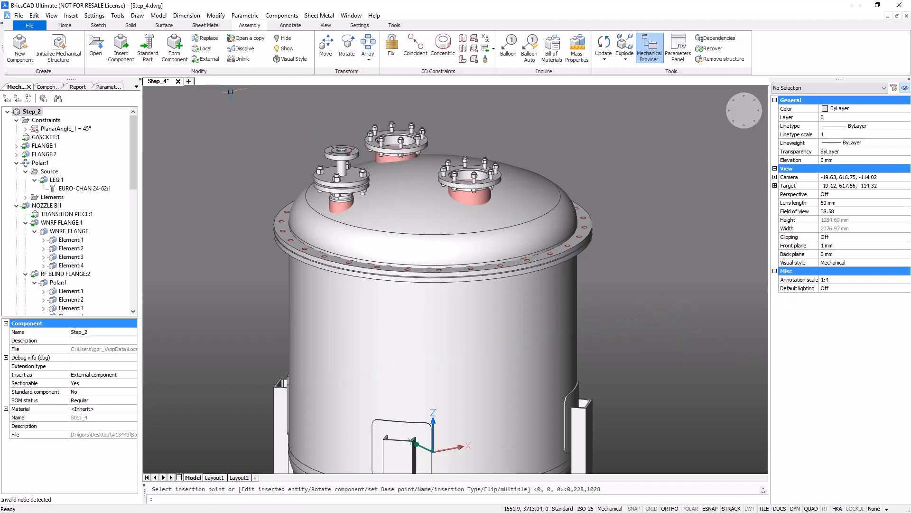
Turn off the BC_SUBTRACT layer to hide the red subtraction bodies.
left_click(65, 25)
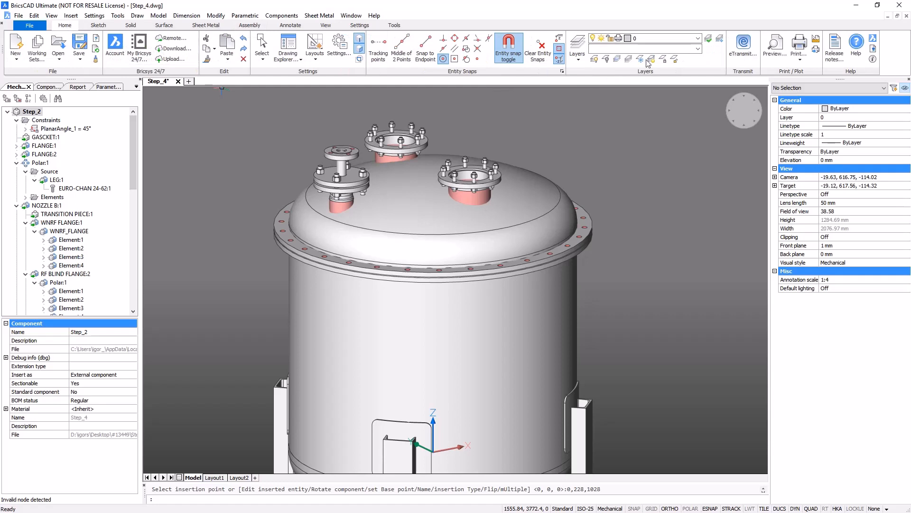
left_click(641, 38)
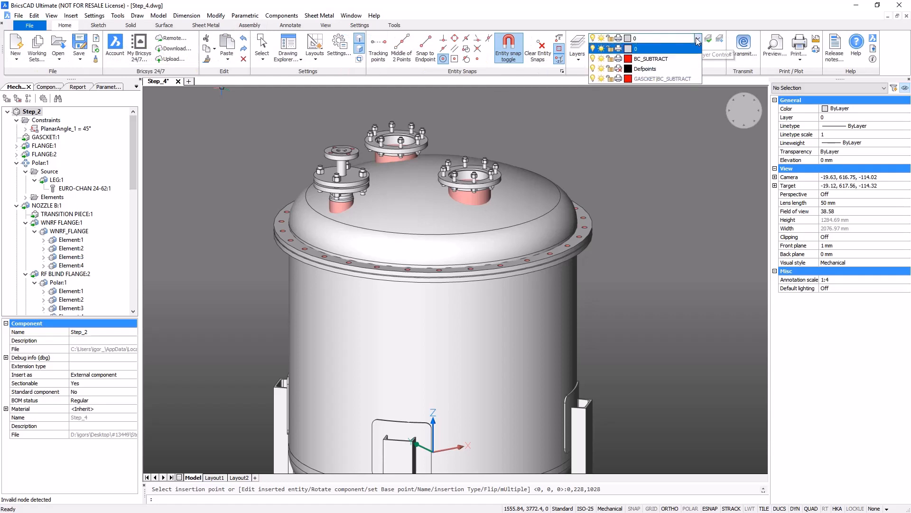
left_click(593, 58)
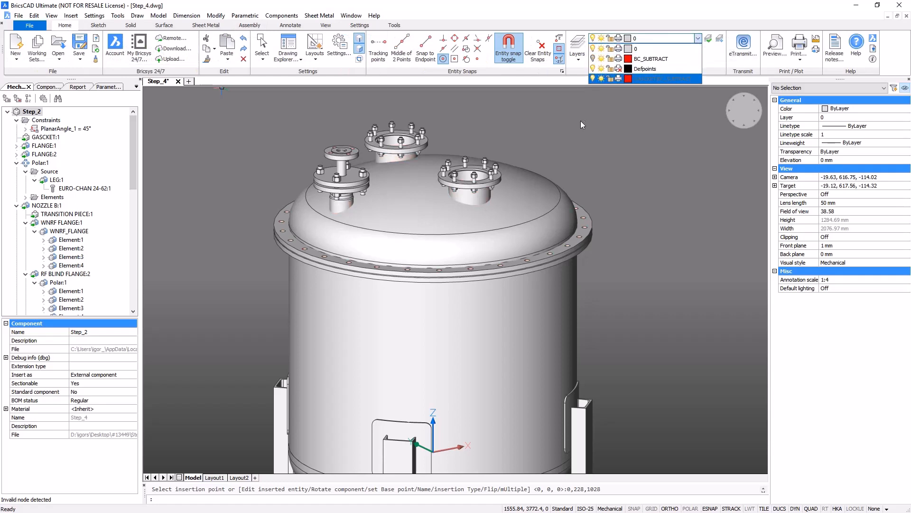
Save the drawing under the new name Step_5.dwg.
left_click(30, 26)
left_click(72, 149)
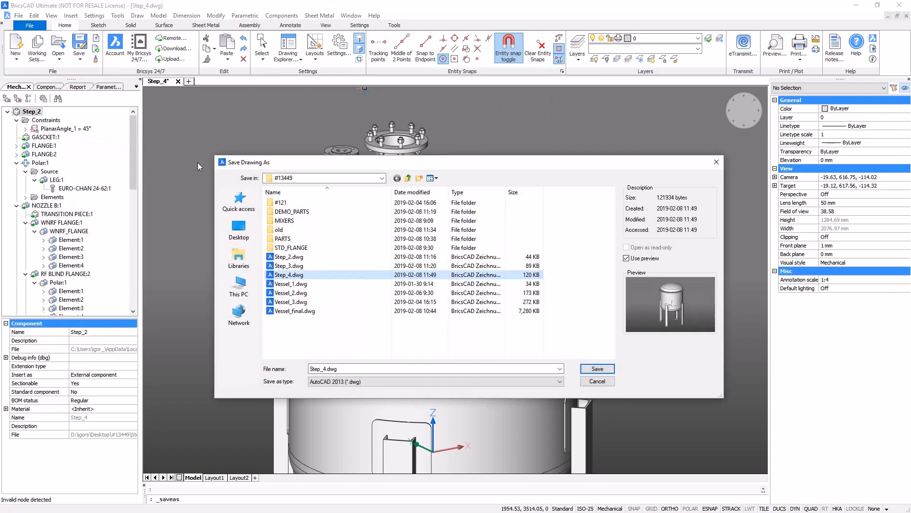
left_click(325, 368)
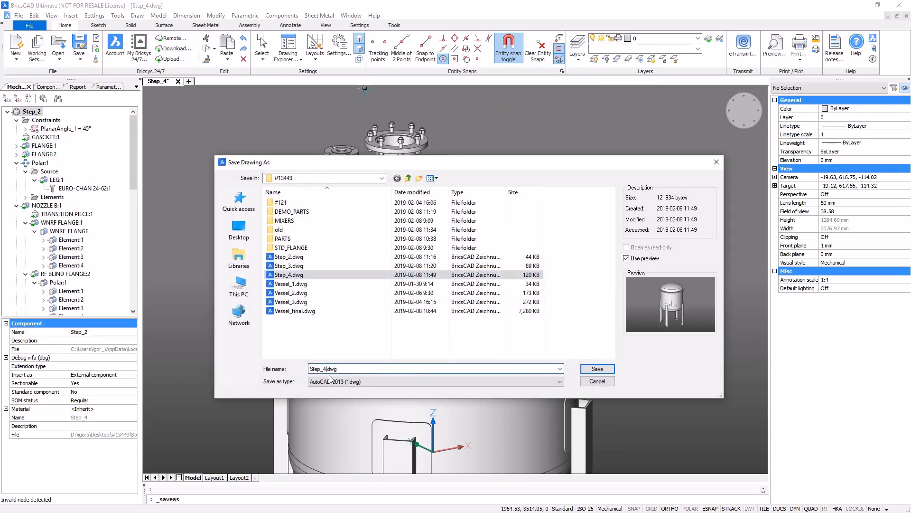
key("BackSpace")
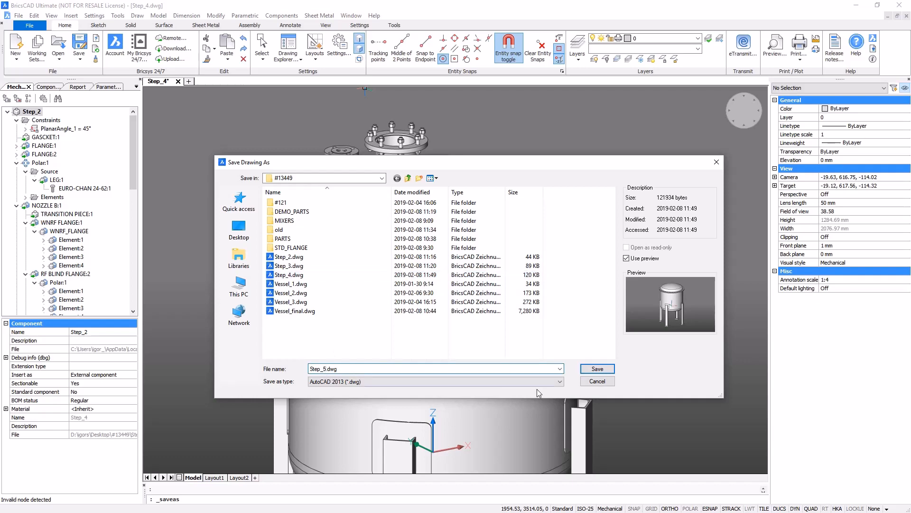
left_click(598, 368)
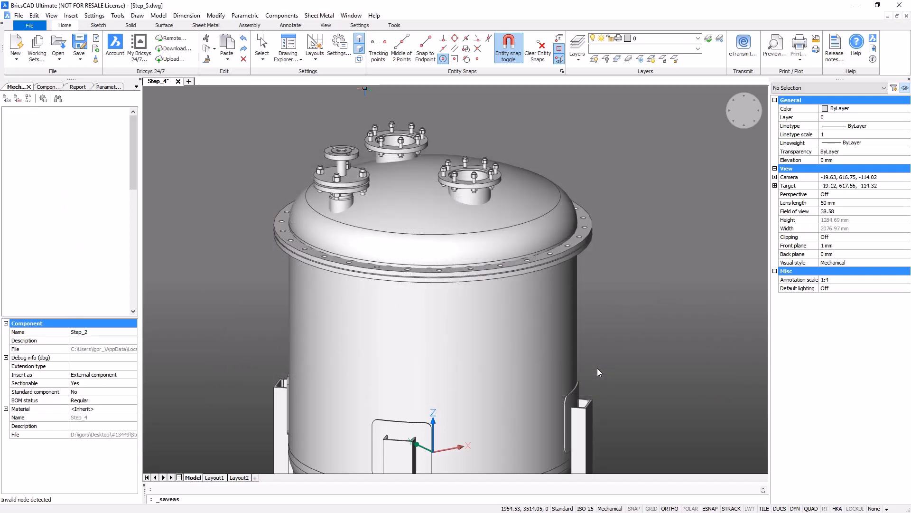
key("Escape")
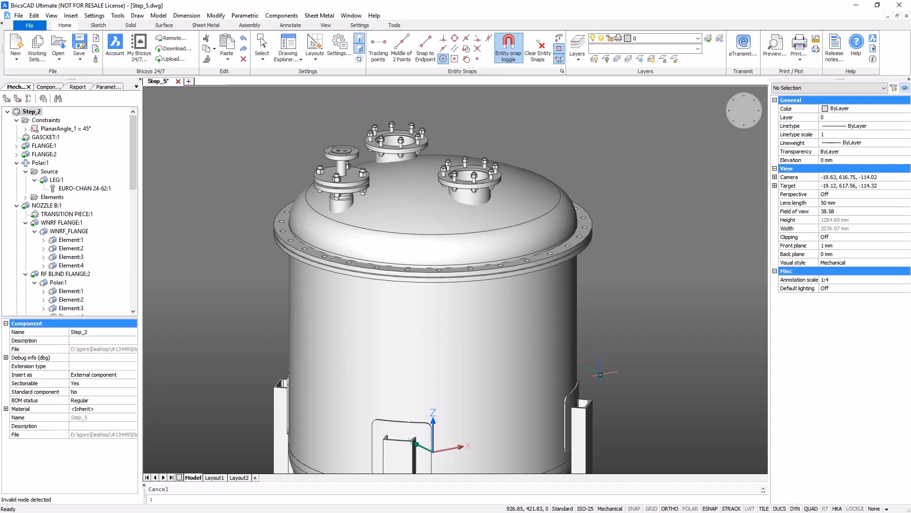
Switch to the front view and draw a vertical infinite line through the origin 0,0,0.
left_click(740, 129)
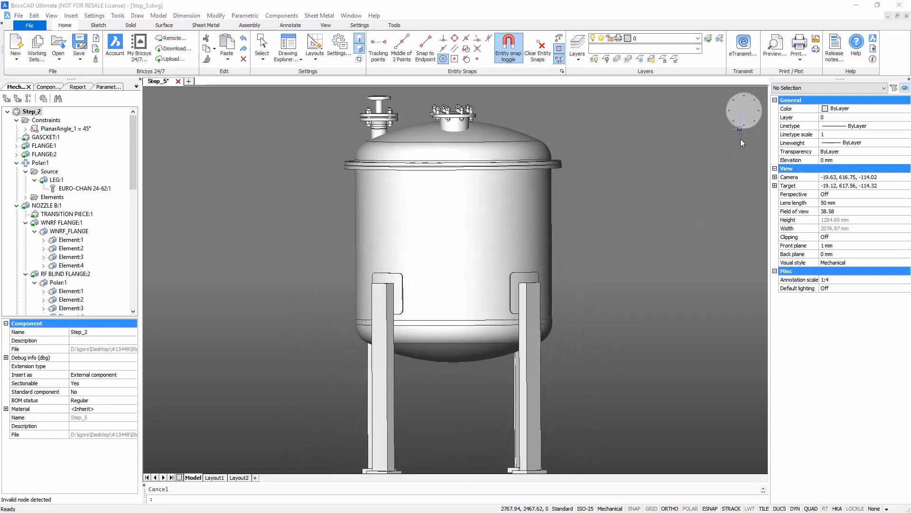
left_click(99, 25)
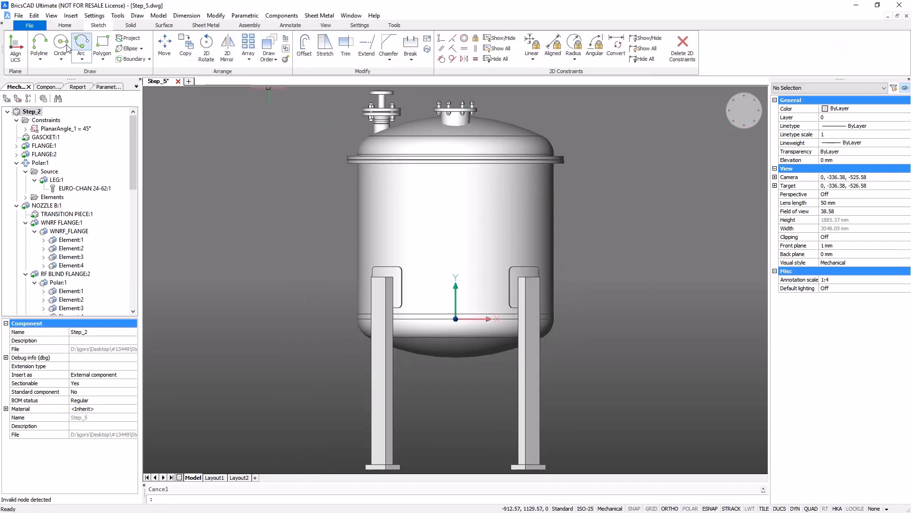
left_click(41, 59)
left_click(69, 127)
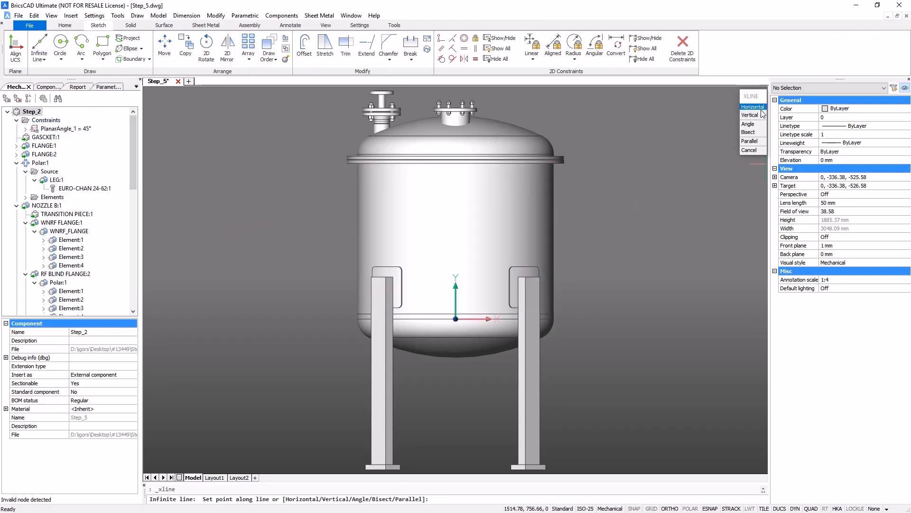
left_click(759, 115)
type("0,")
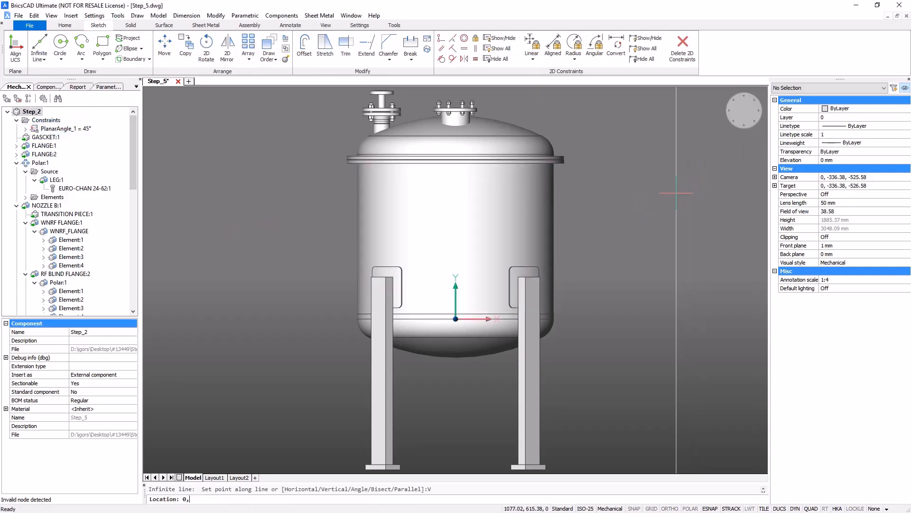
type("0,0")
key("Return")
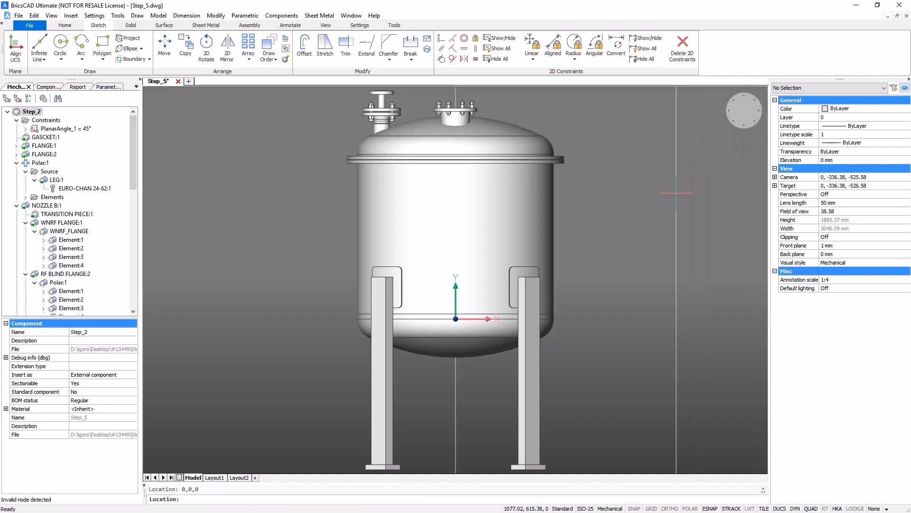
key("Escape")
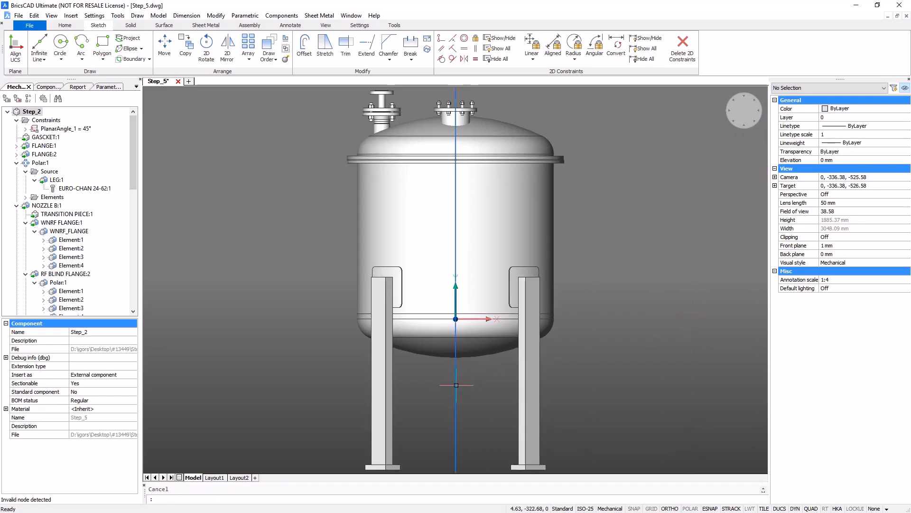
Offset the central vertical infinite line by 290 and by 350 toward positive X.
mouse_move(456, 385)
left_click(465, 401)
type("290")
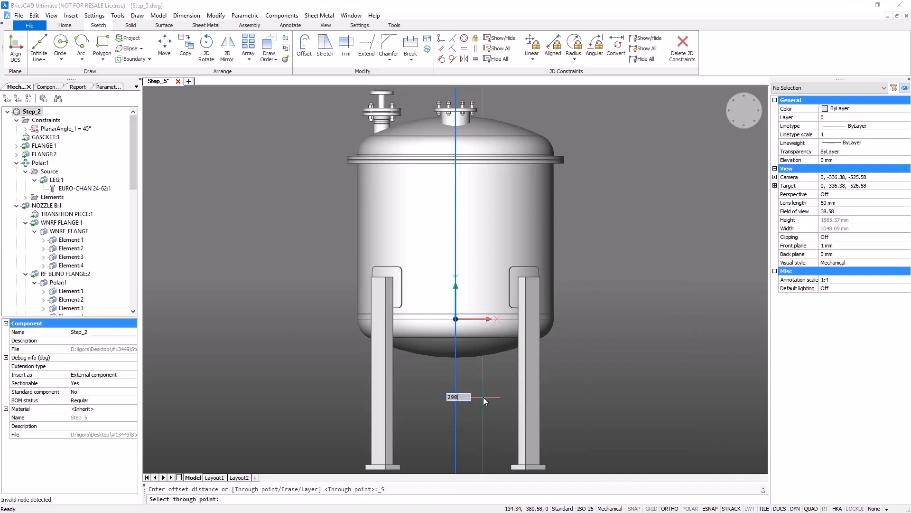
key("Return")
left_click(456, 399)
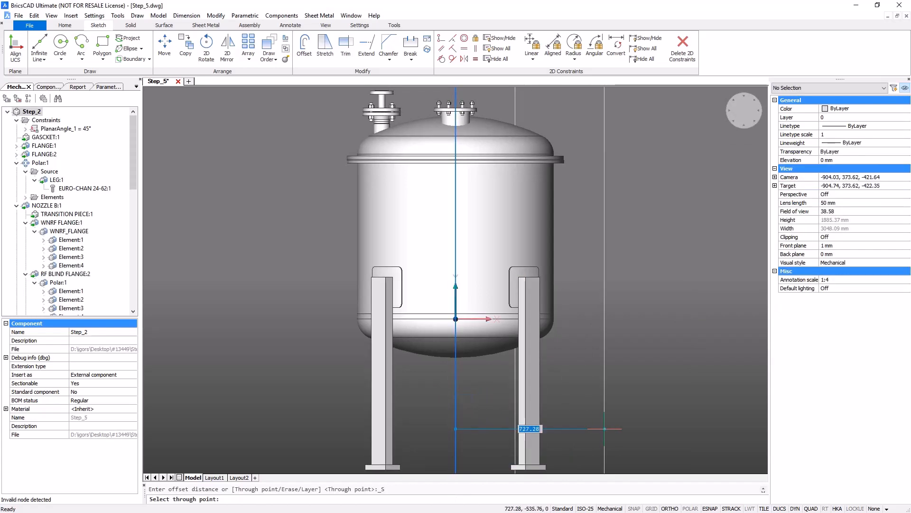
type("350")
key("Return")
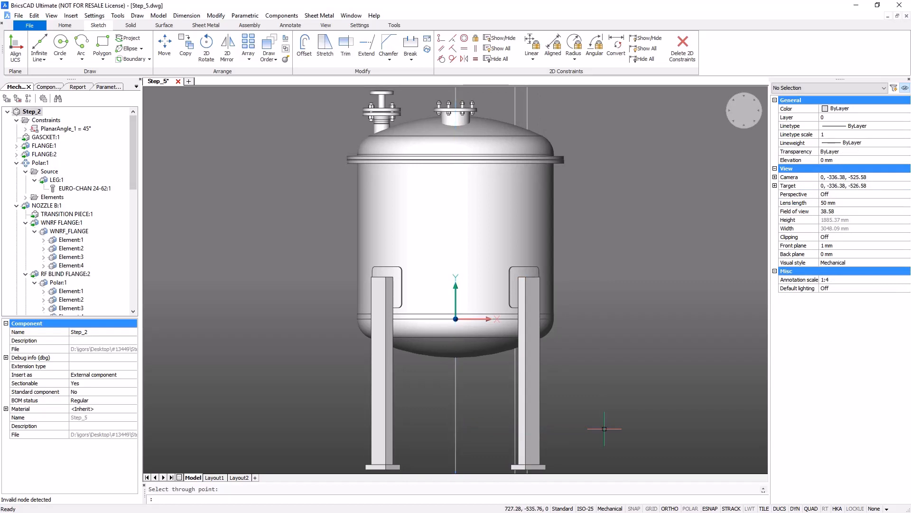
Show the 3D Entity Snaps toolbar and place points where the central vertical construction line intersects the tank.
middle_click_drag(605, 429, 676, 191, "shift")
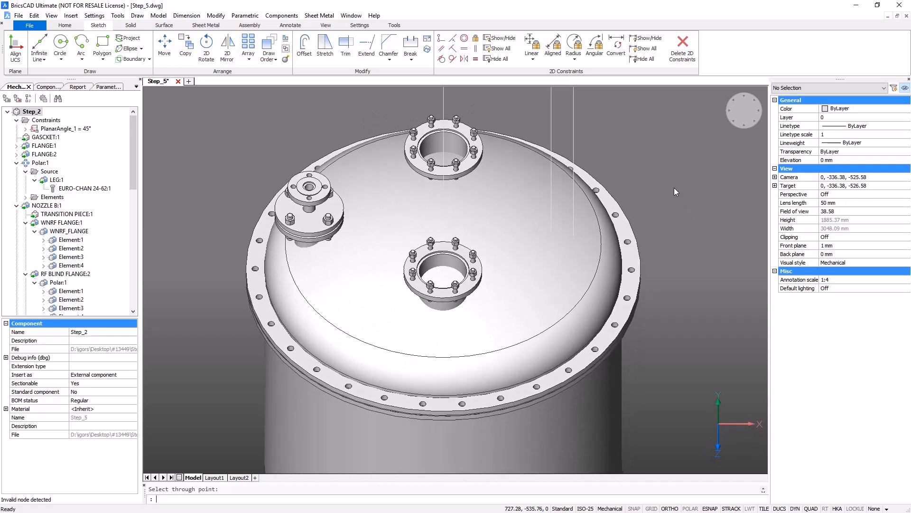
right_click(731, 56)
mouse_move(743, 62)
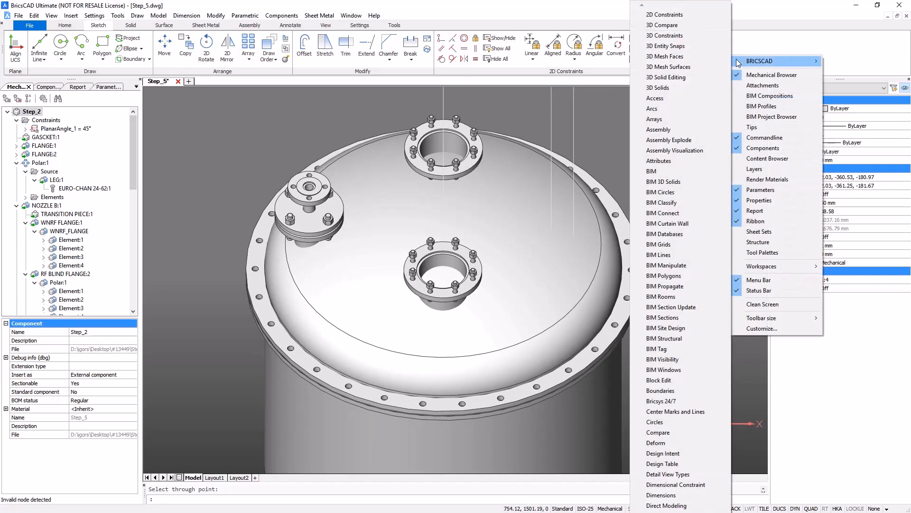
left_click(677, 47)
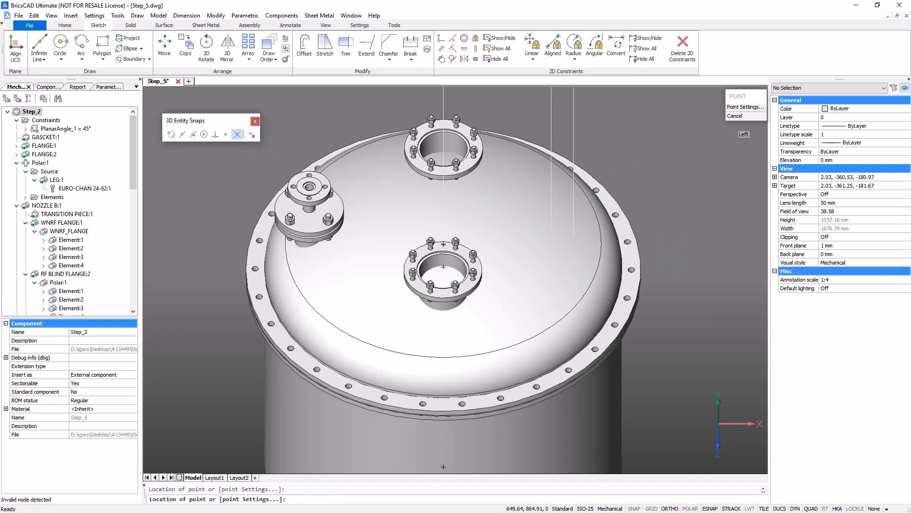
scroll(669, 258, "down", 3)
scroll(669, 258, "up", 5)
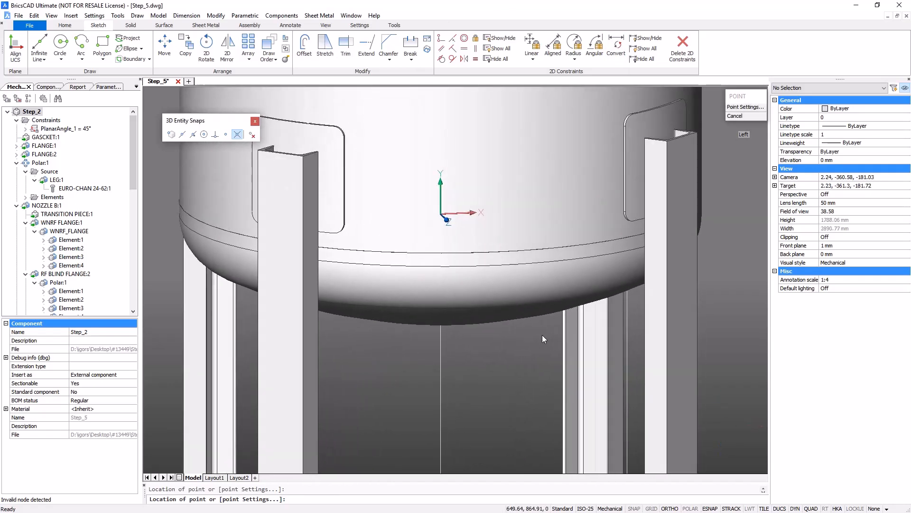
scroll(522, 334, "up", 3)
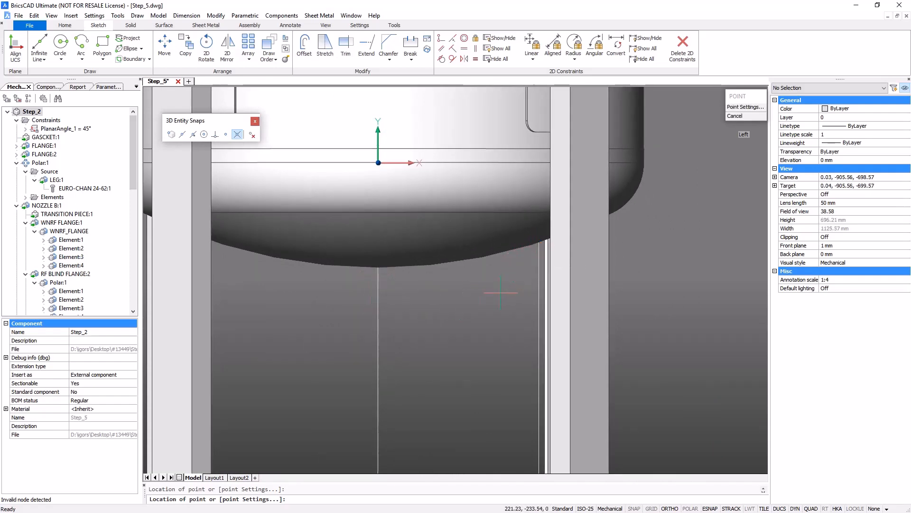
key("Escape")
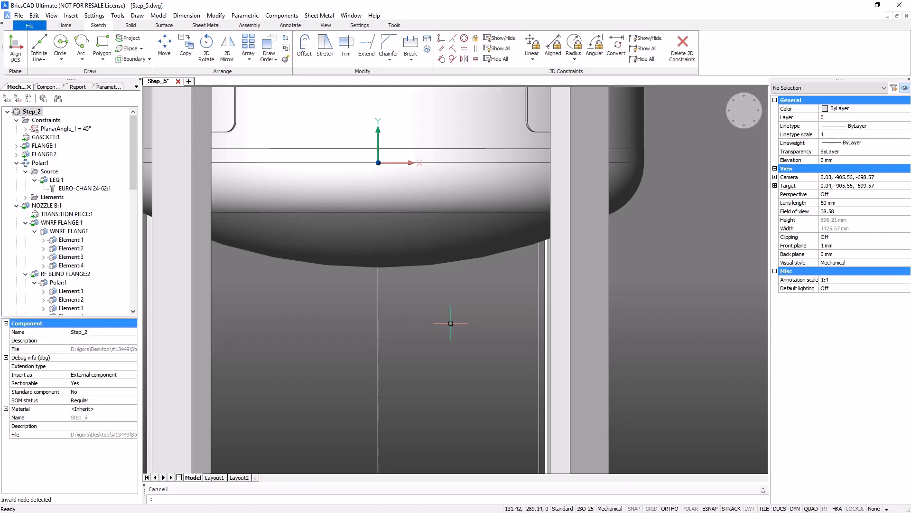
Delete the three vertical infinite construction lines crossing the tank.
scroll(458, 322, "down", 10)
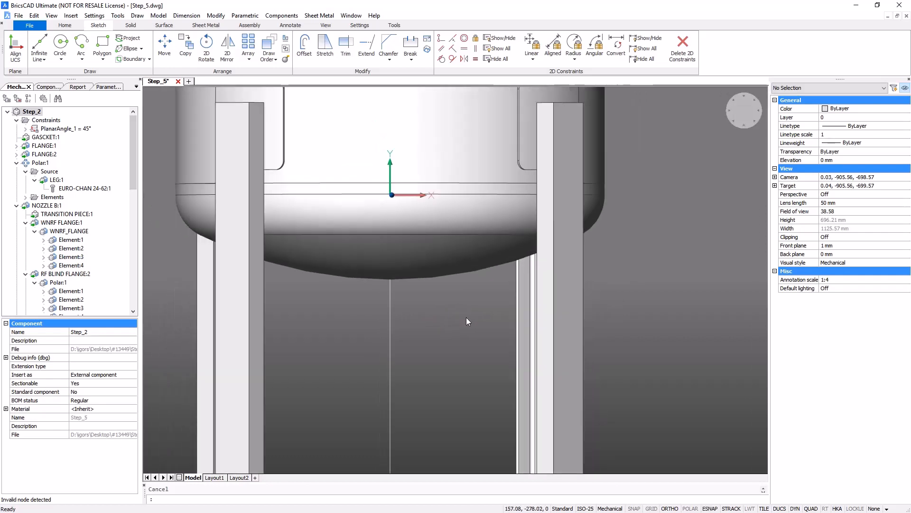
left_click(515, 120)
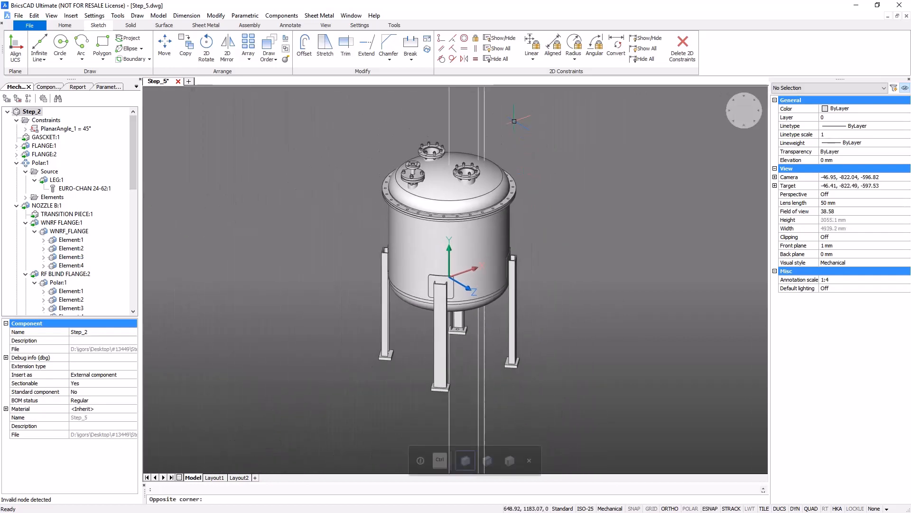
left_click(432, 121)
key("Delete")
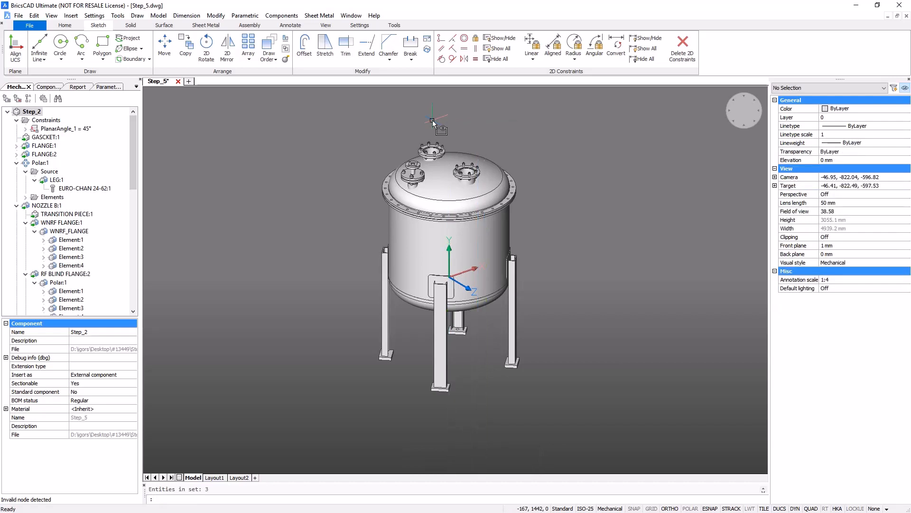
left_click(442, 127)
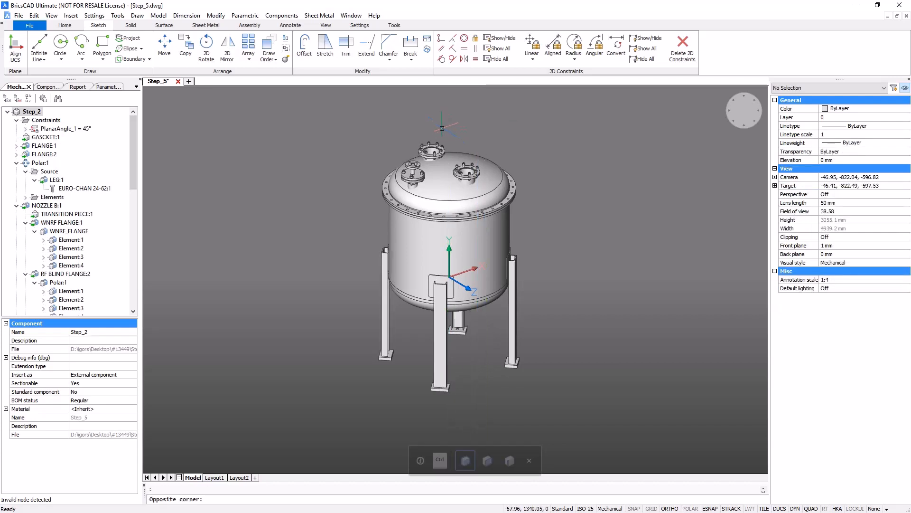
Select the four points placed on the upper and lower domes of the tank and set their color to Red.
left_click(492, 169)
middle_click_drag(487, 354, 469, 319, "shift")
scroll(469, 319, "up", 2)
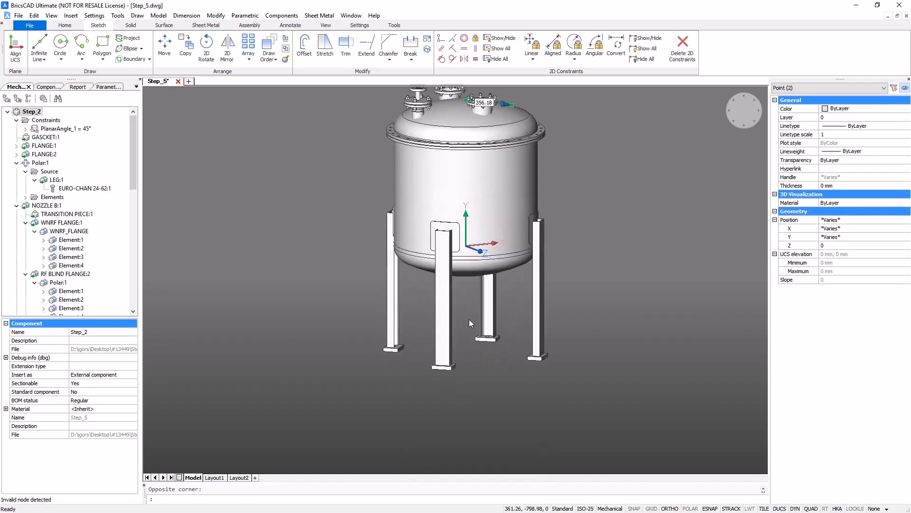
scroll(469, 319, "up", 4)
left_click(452, 330)
left_click(591, 235)
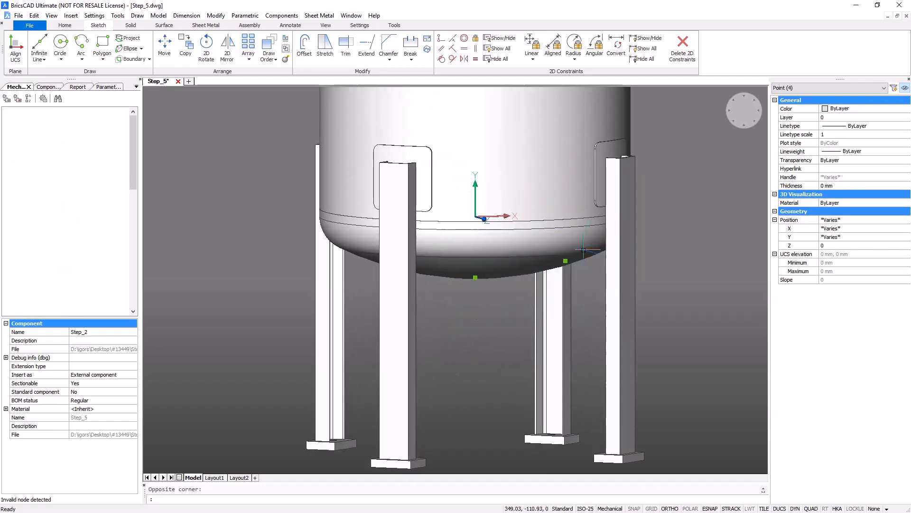
left_click(875, 110)
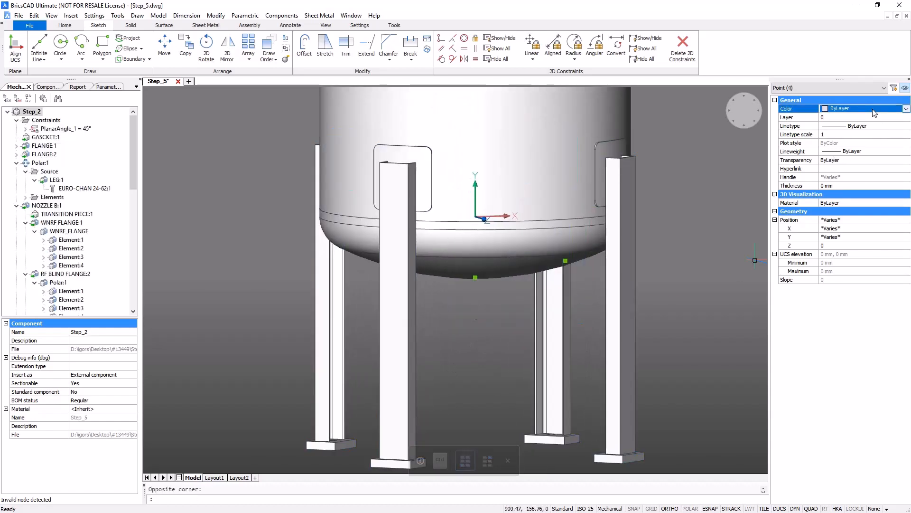
left_click(875, 110)
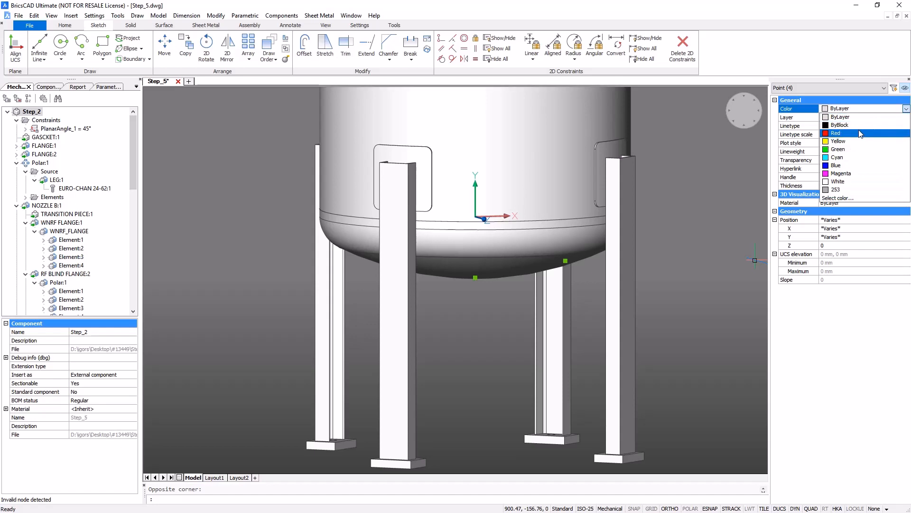
left_click(837, 133)
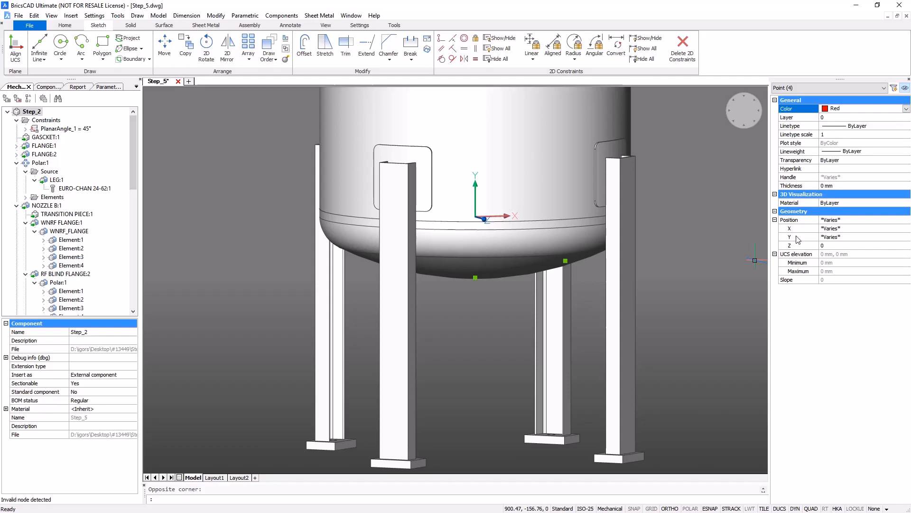
key("Escape")
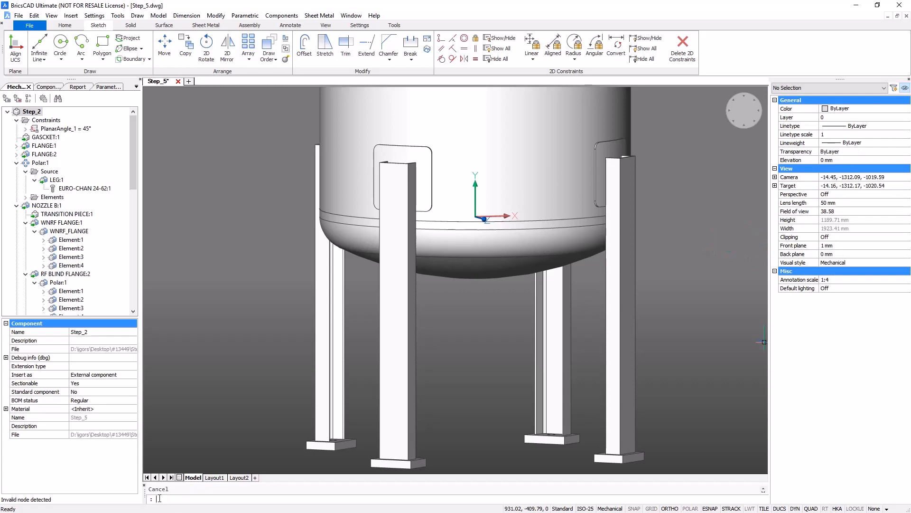
Set the point display mode variable PDMODE to 3.
type("pd")
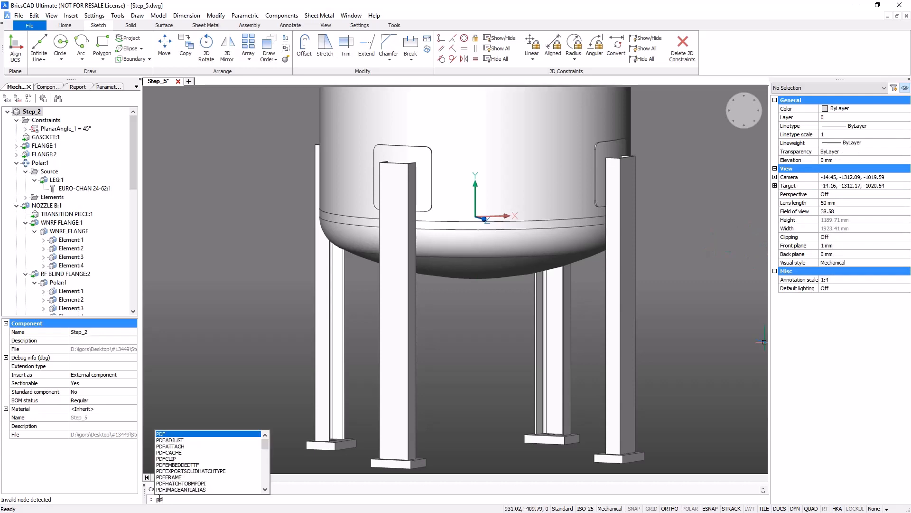
type("mode")
key("Return")
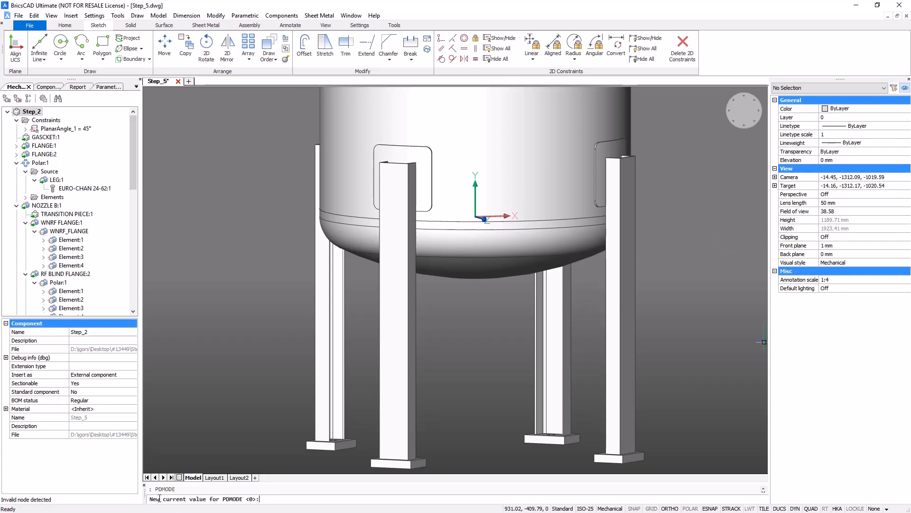
type("3")
key("Return")
Start inserting the standard Hole component from the Holes library and turn on the BC_SUBTRACT layer.
scroll(531, 207, "down", 1)
middle_click_drag(537, 205, 591, 304)
scroll(584, 237, "up", 1)
middle_click_drag(567, 237, 597, 207)
scroll(597, 177, "up", 1)
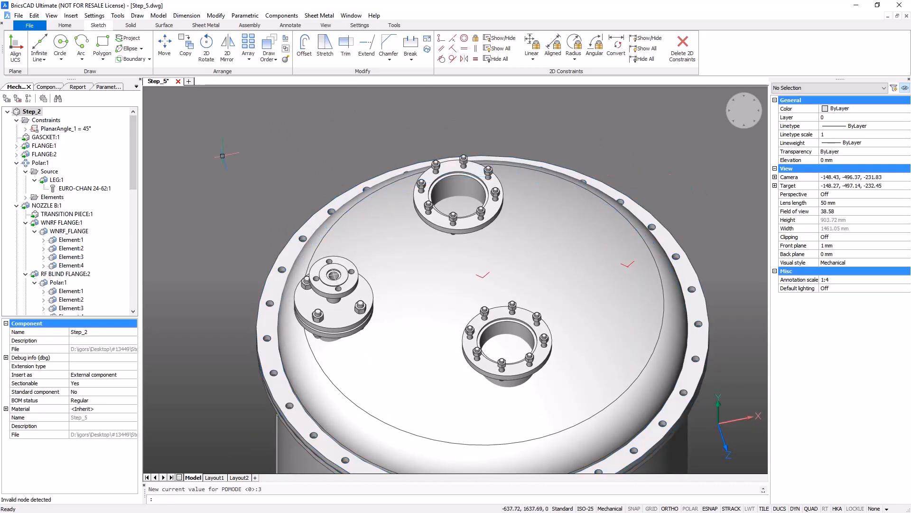
left_click(48, 87)
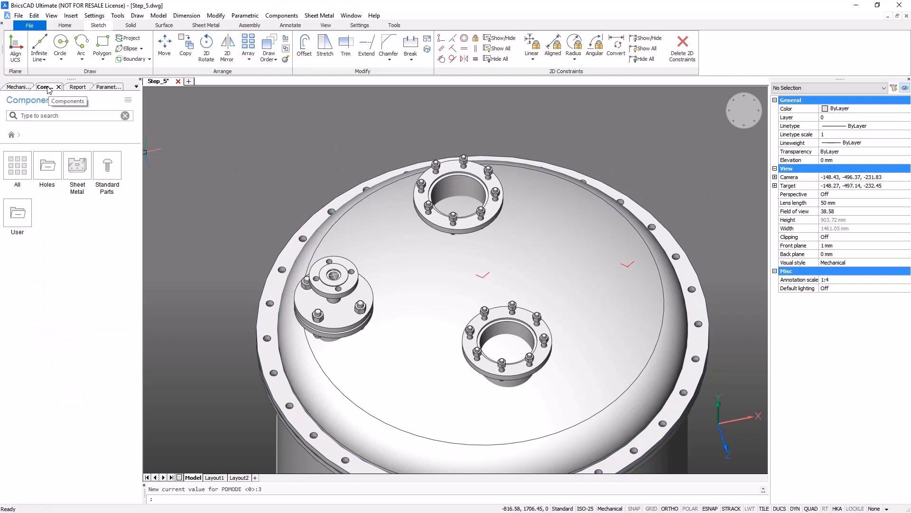
double_click(52, 167)
left_click(79, 165)
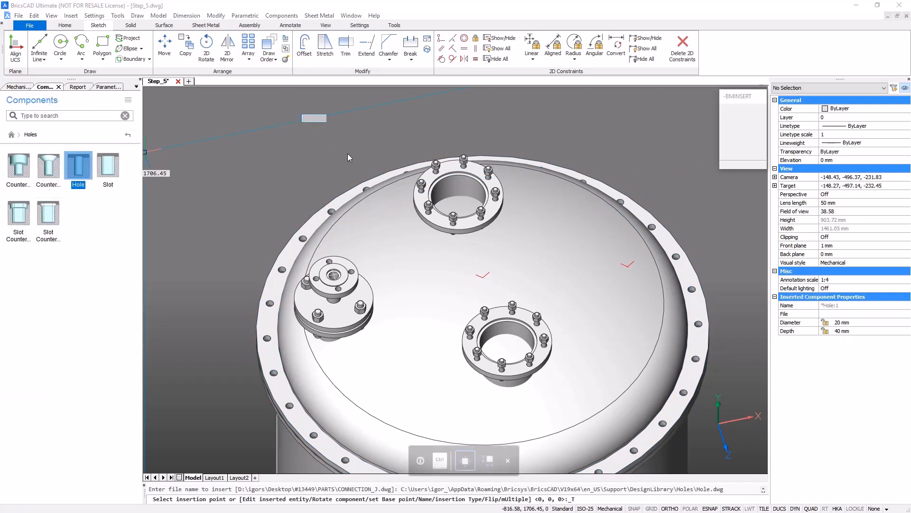
left_click(65, 25)
left_click(699, 38)
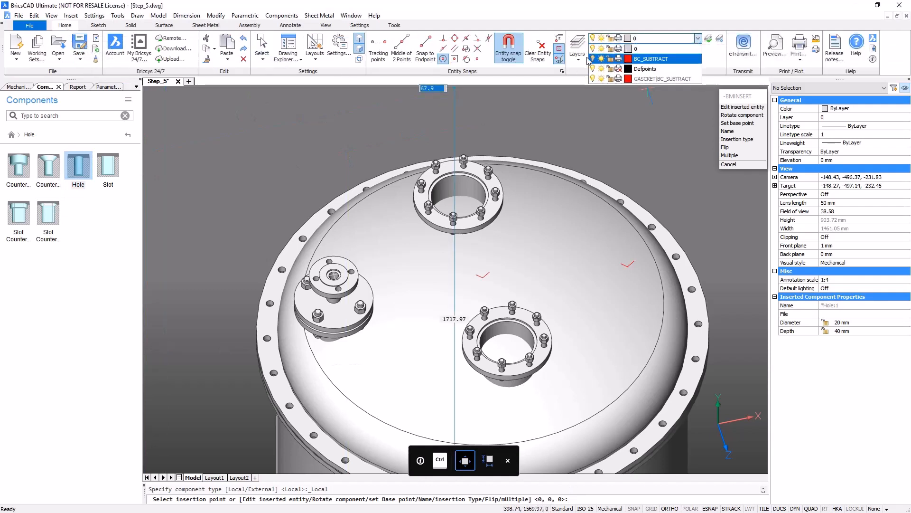
left_click(593, 58)
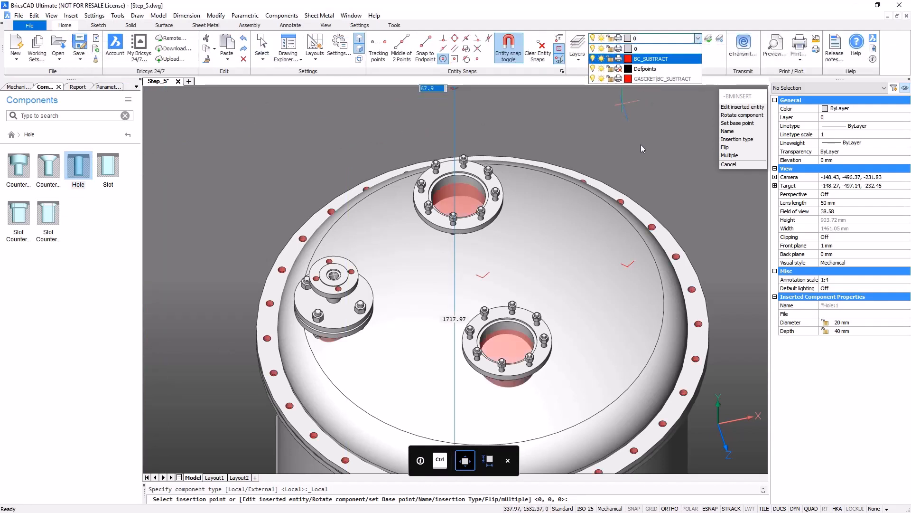
left_click(610, 11)
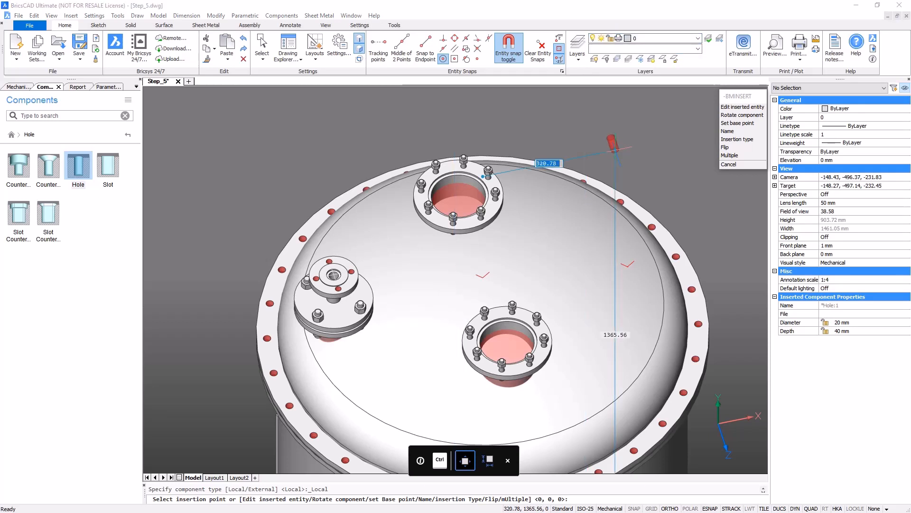
Place the hole with a 152 mm diameter on the top dome's central point, and turn off the BC_SUBTRACT layer.
left_click(850, 322)
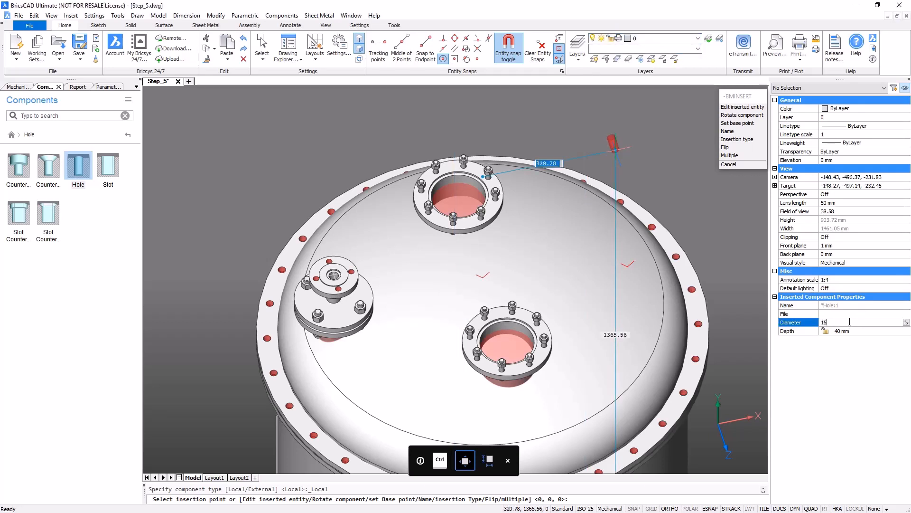
key("Return")
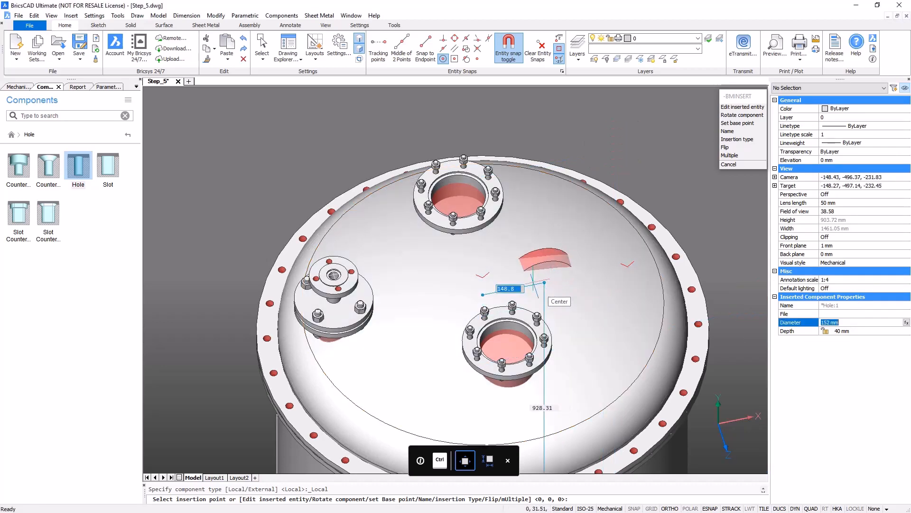
right_click(508, 280, "shift")
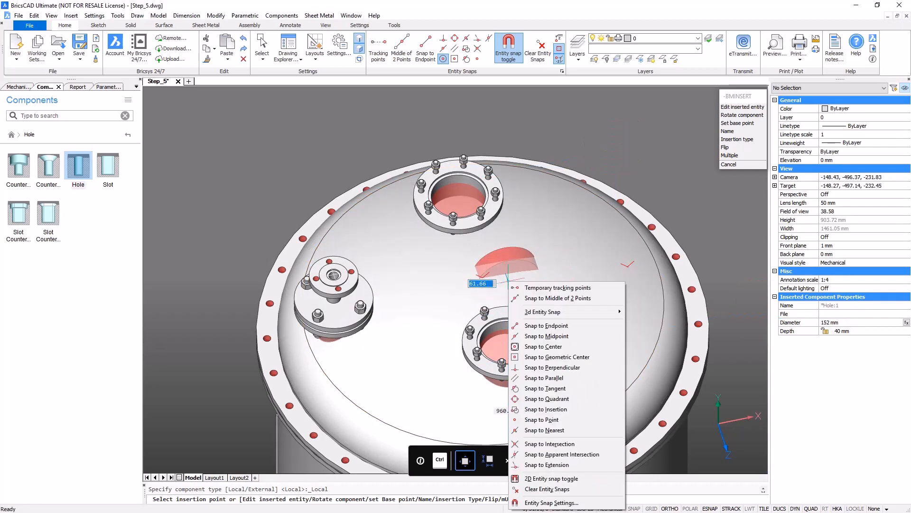
left_click(541, 419)
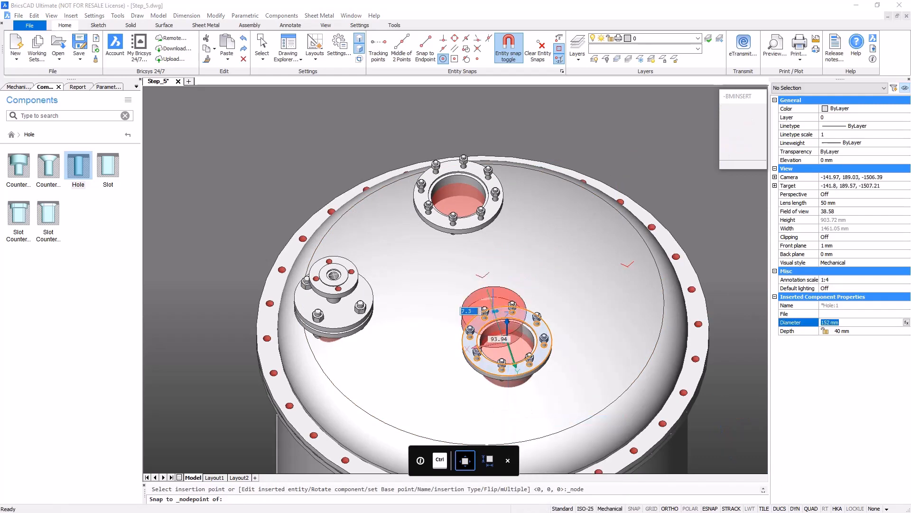
left_click(483, 278)
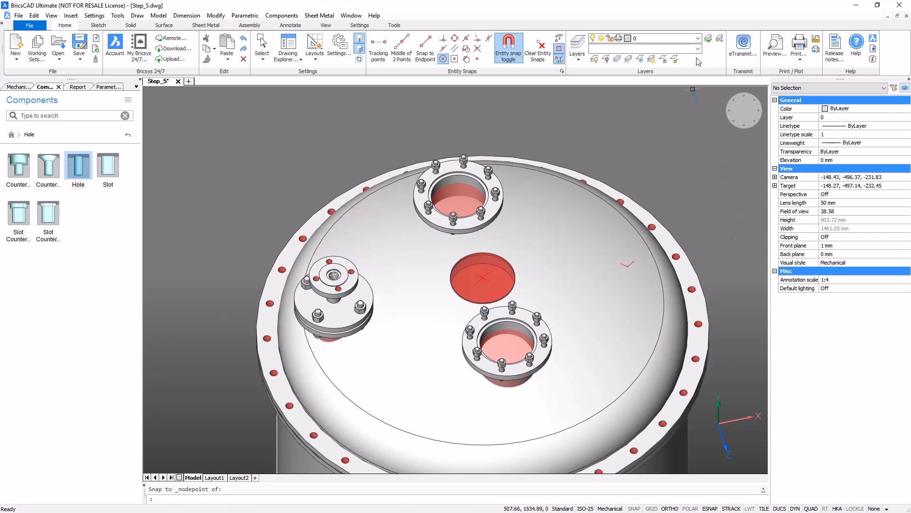
left_click(698, 38)
left_click(593, 59)
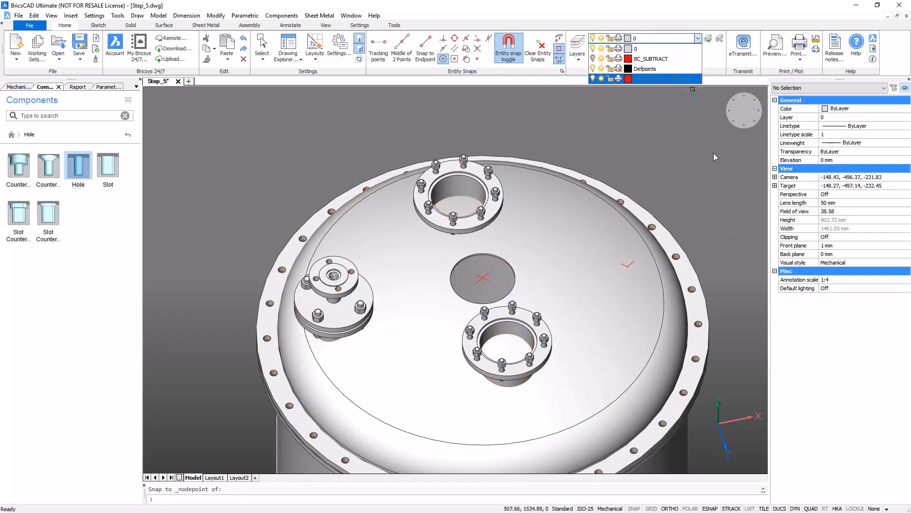
Insert HAND_HOLE.dwg from the PARTS folder at the off-center red point on the top dome.
left_click(250, 26)
left_click(121, 48)
double_click(280, 239)
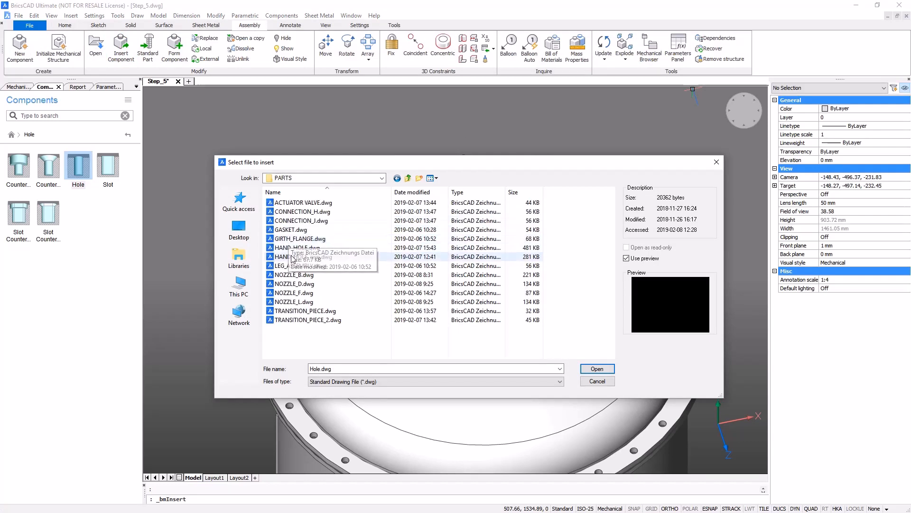
left_click(292, 248)
left_click(597, 369)
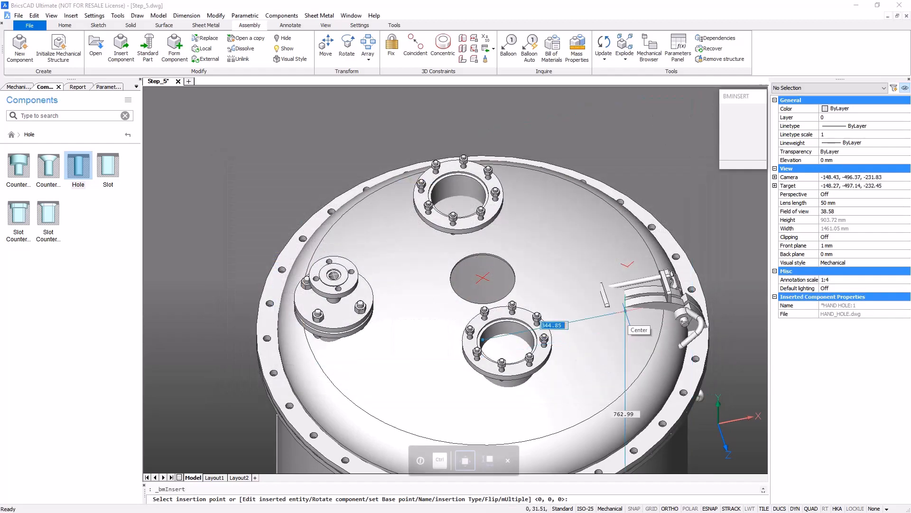
right_click(627, 328, "ctrl")
left_click(660, 221)
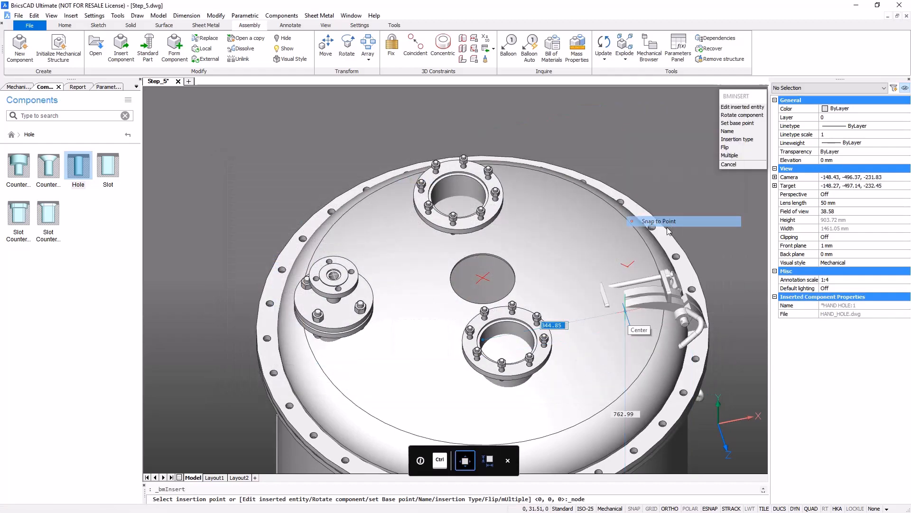
left_click(629, 266)
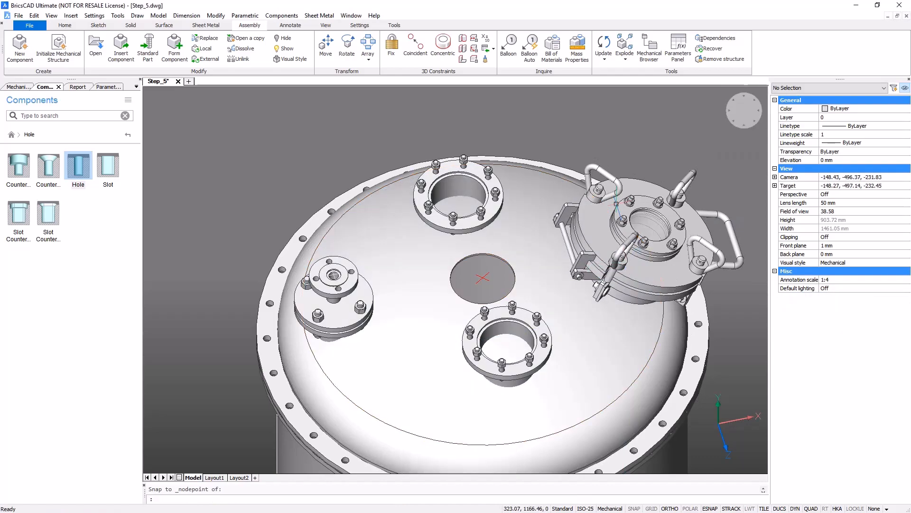
Insert CONNECTION_H.dwg at the central red point on the underside of the tank's bottom dome.
middle_click_drag(617, 282, 674, 264, "shift")
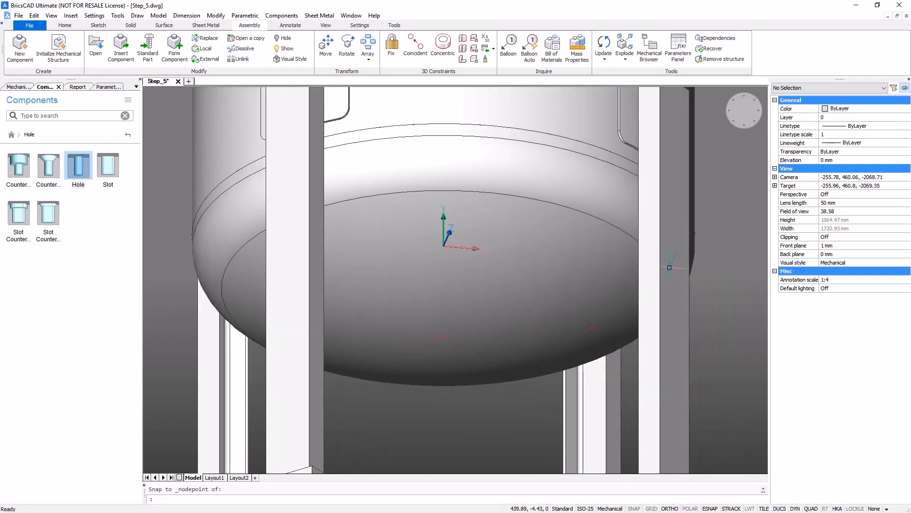
type("BMINSERT")
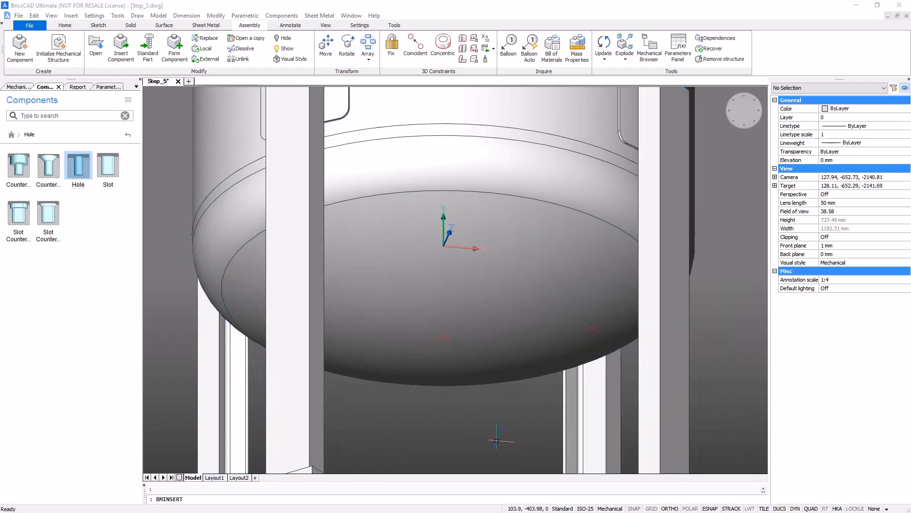
key("Return")
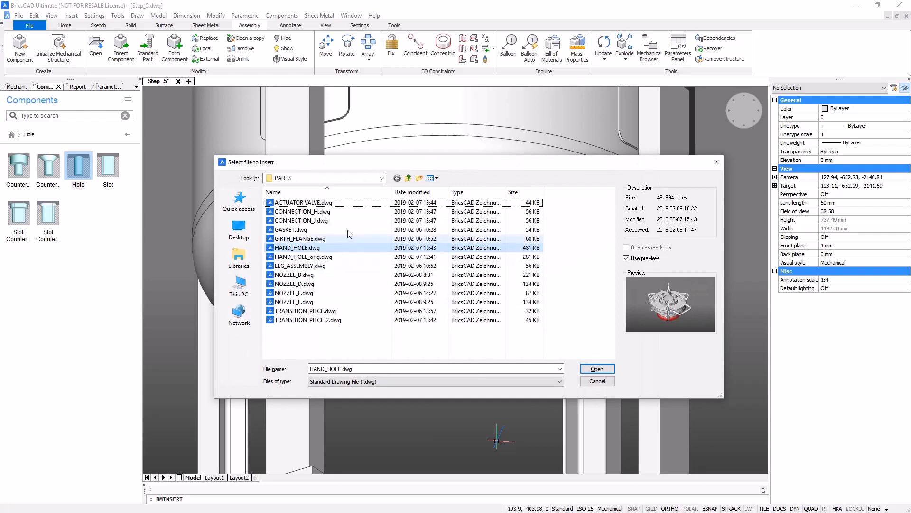
left_click(320, 214)
left_click(599, 370)
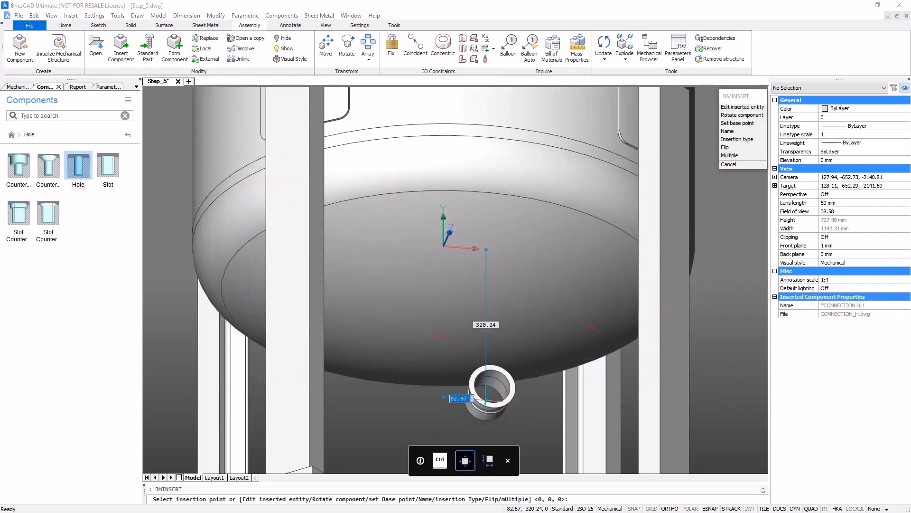
right_click(486, 403, "shift")
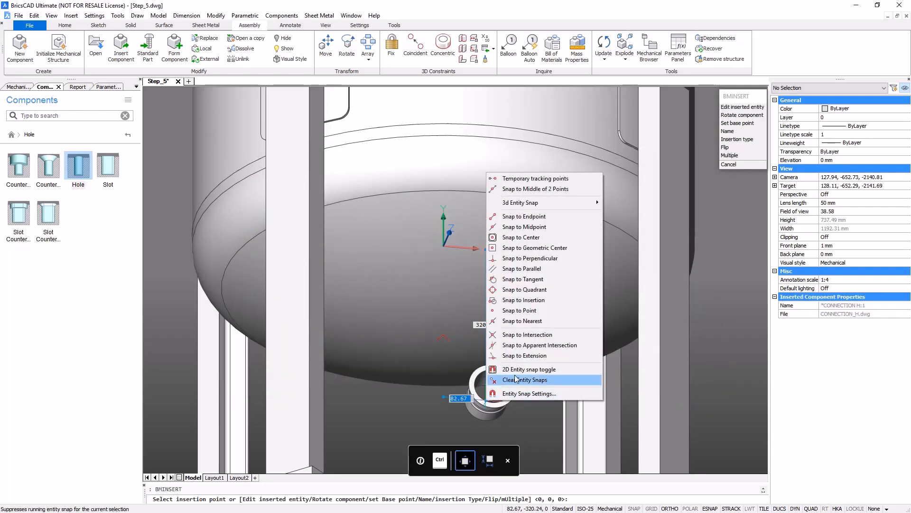
left_click(520, 310)
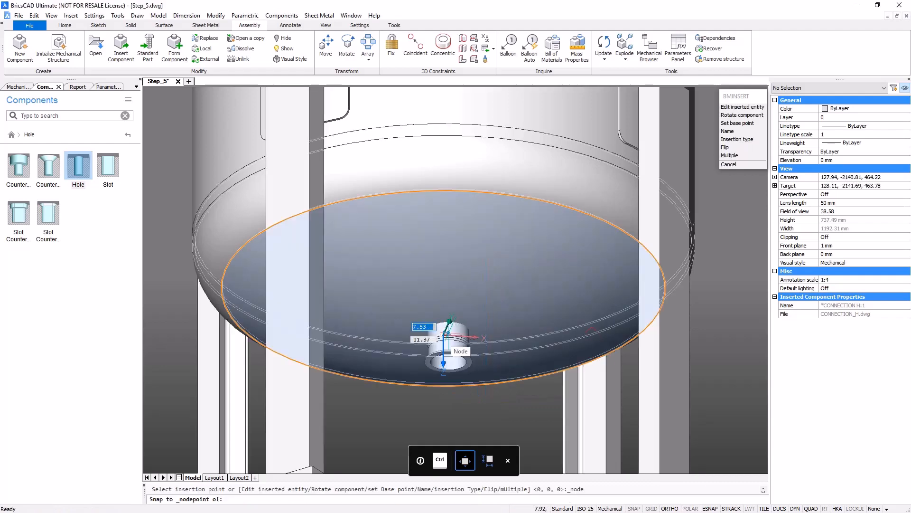
left_click(439, 334)
Insert CONNECTION_J.dwg at the off-center red point on the underside of the tank's bottom dome.
key("Return")
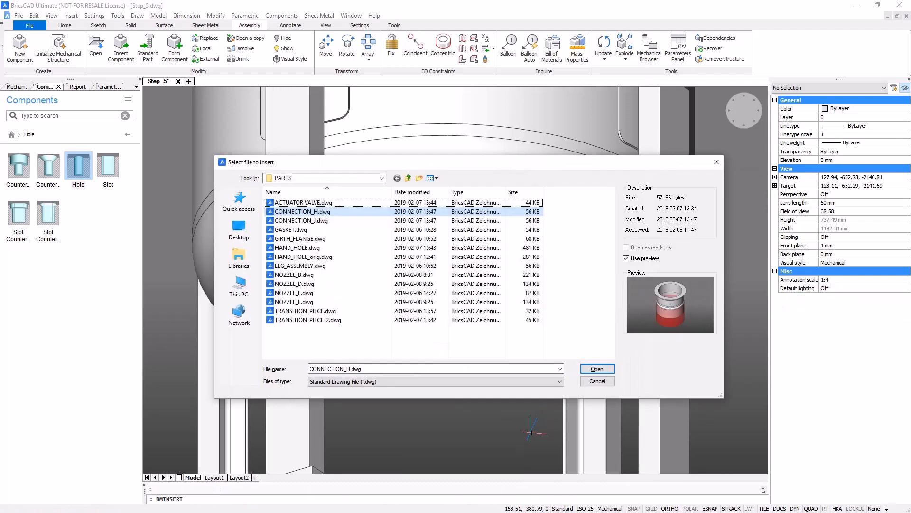
left_click(313, 220)
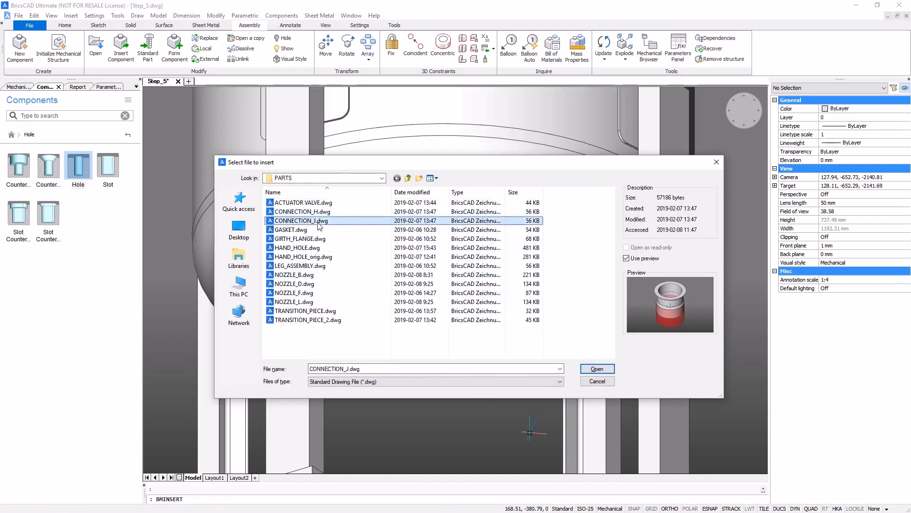
left_click(597, 369)
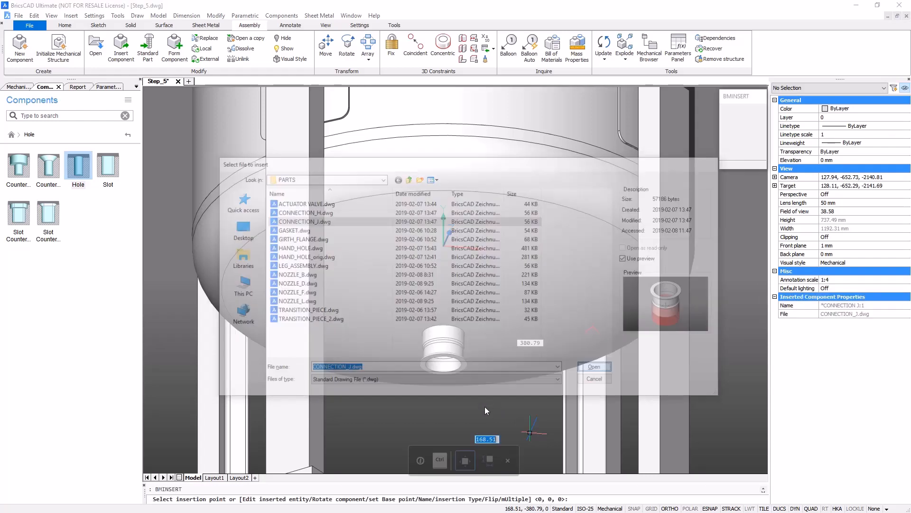
right_click(484, 407, "shift")
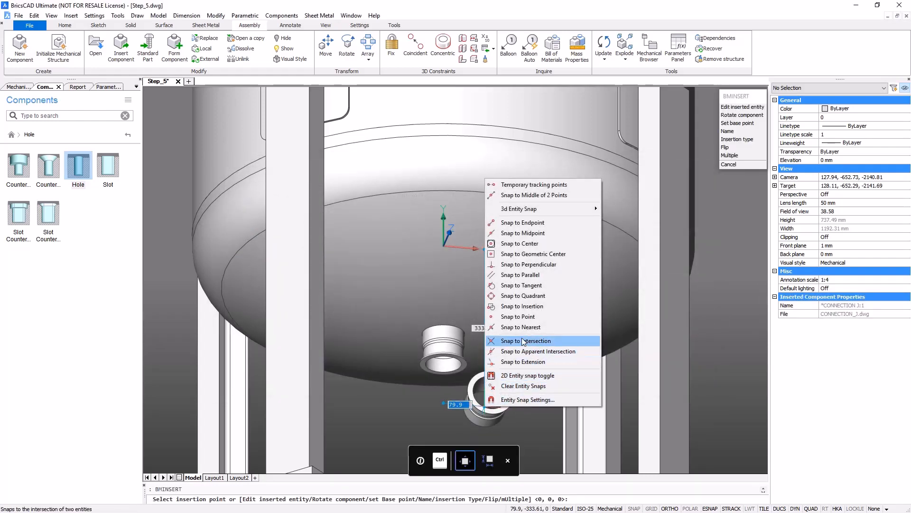
left_click(519, 317)
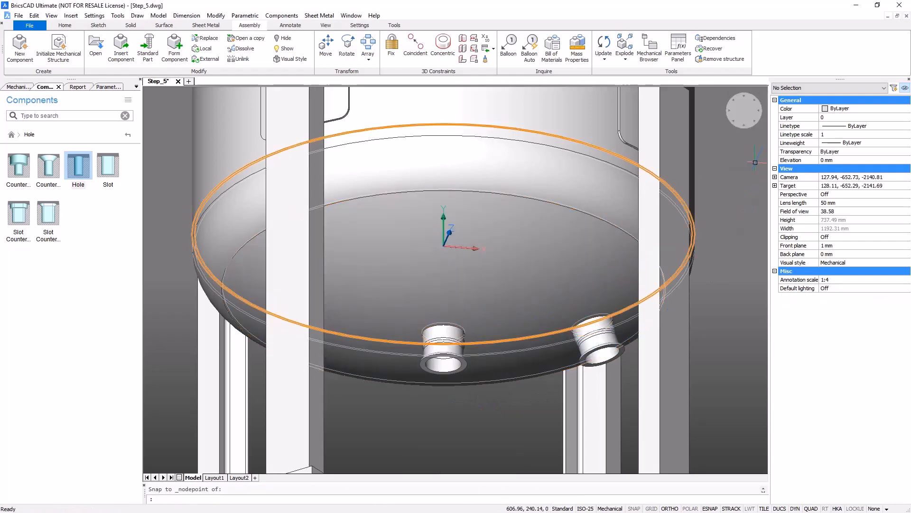
Rotate the off-center CONNECTION_J component on the bottom dome by 45° about the Z axis.
left_click(747, 129)
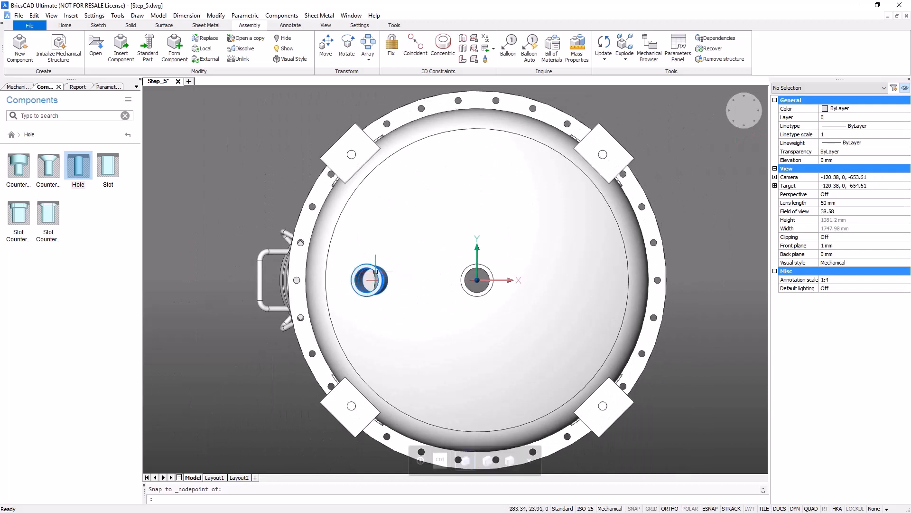
left_click(377, 279)
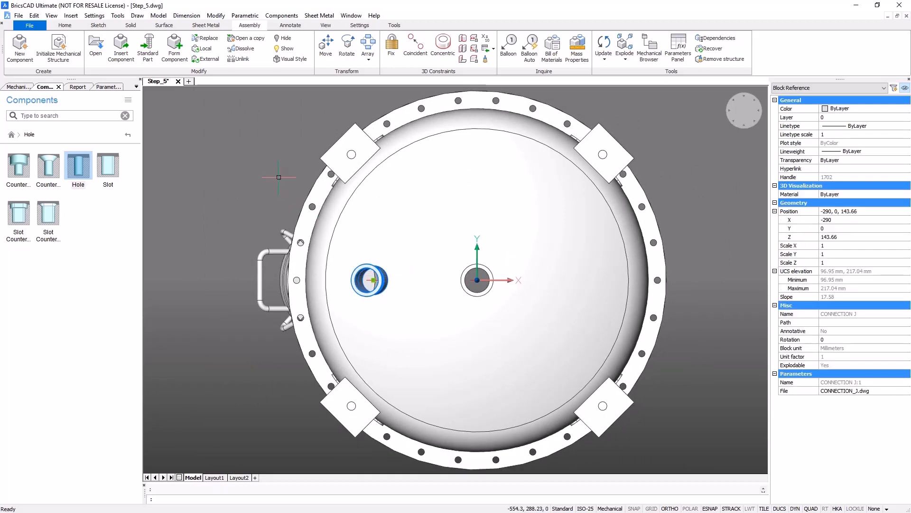
left_click(287, 197)
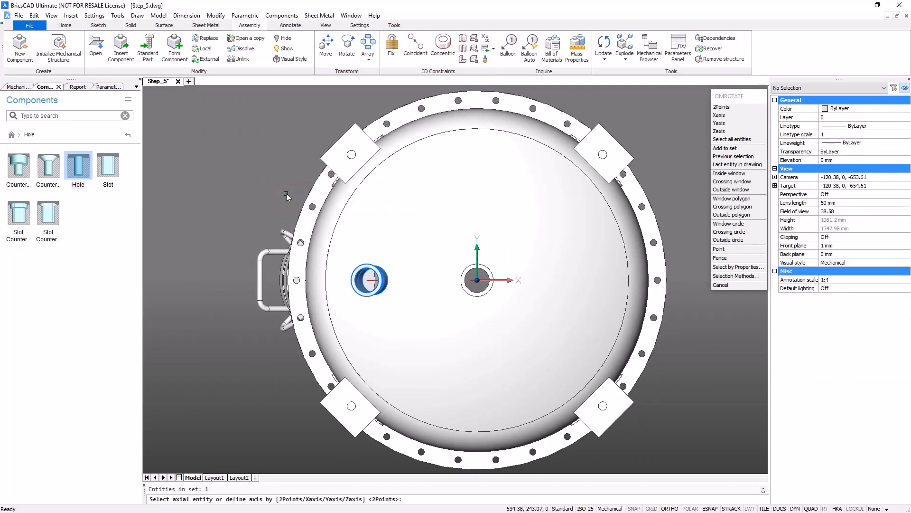
left_click(719, 131)
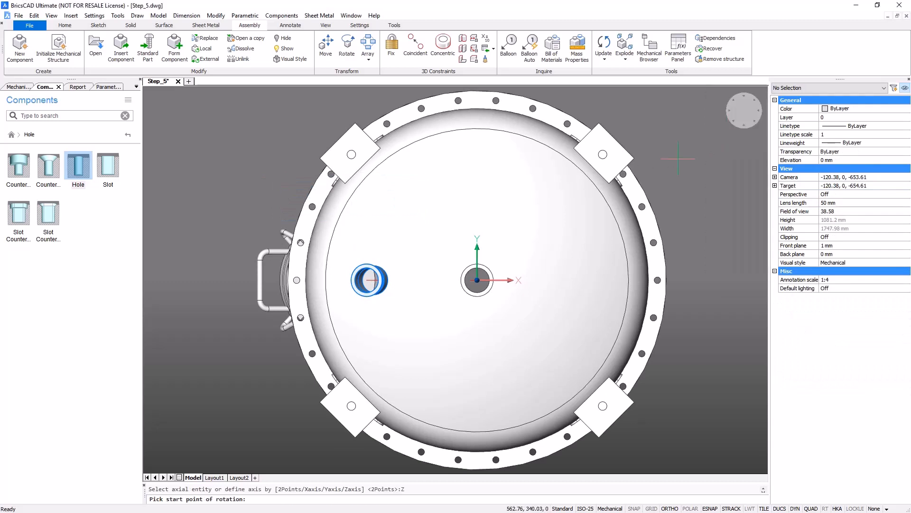
left_click(220, 385)
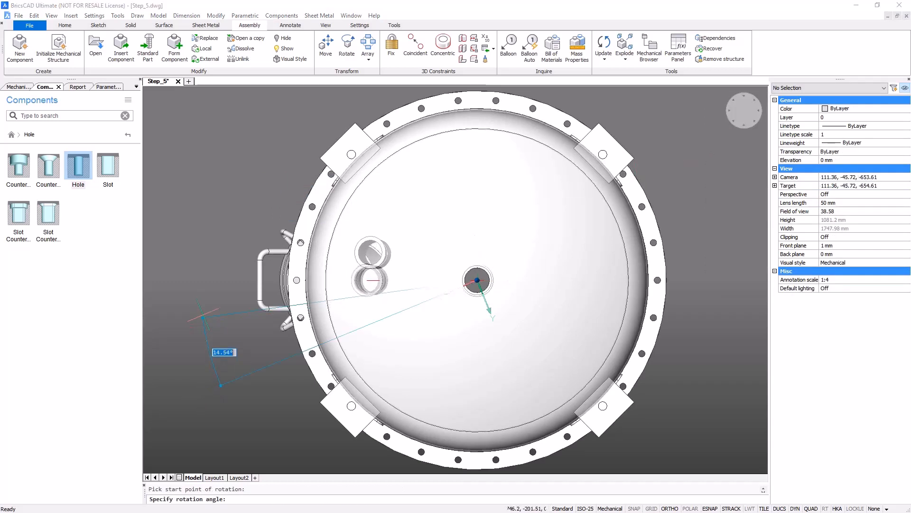
type("45")
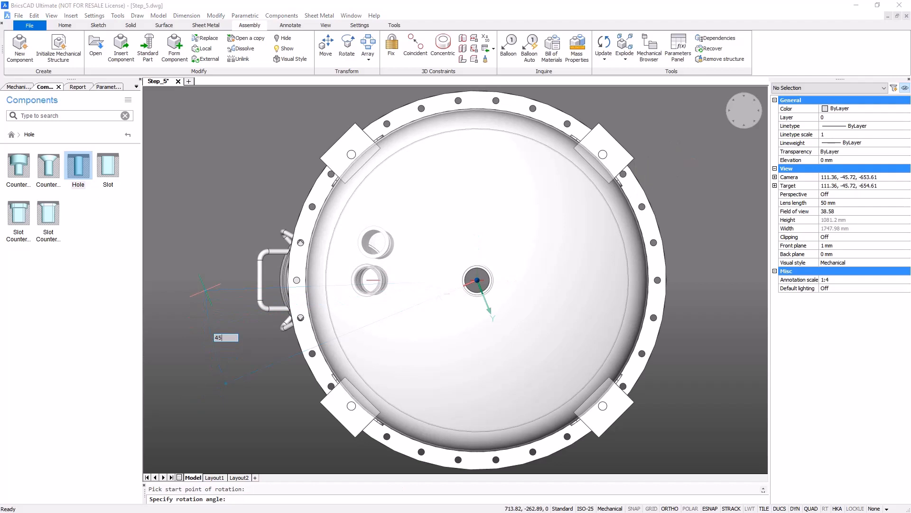
key("Return")
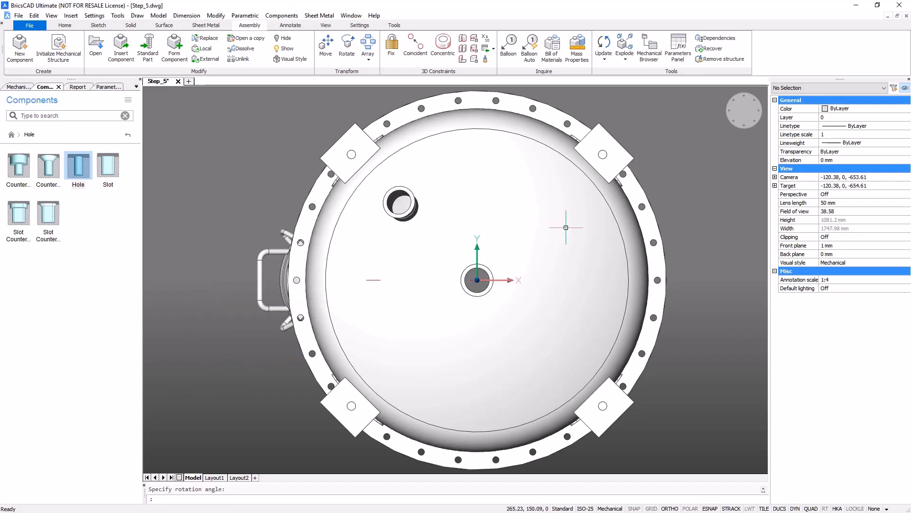
Save the drawing under the new name Step_6.dwg in the #13449 folder.
left_click(739, 126)
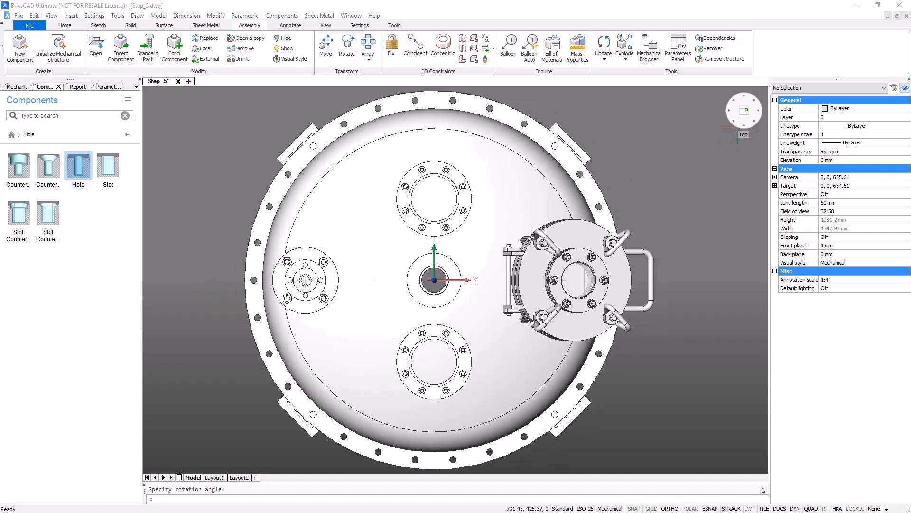
middle_click_drag(456, 304, 469, 120, "shift")
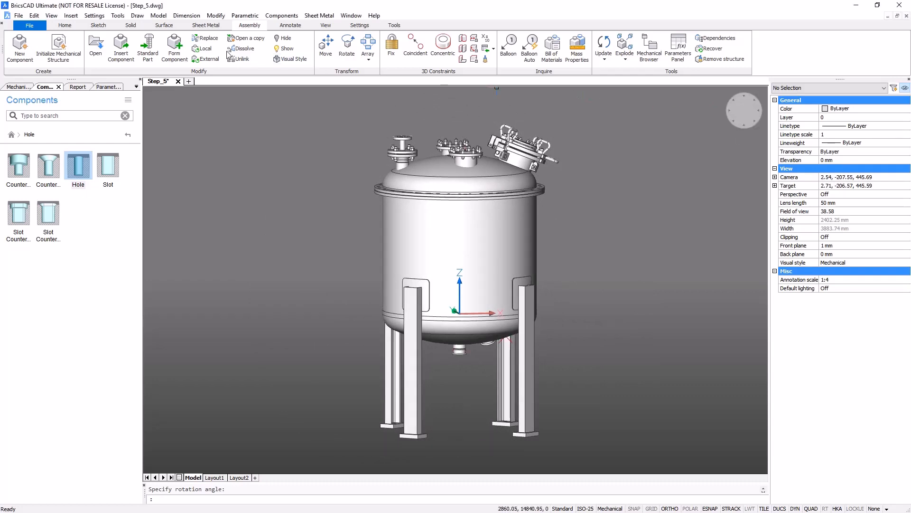
left_click(32, 26)
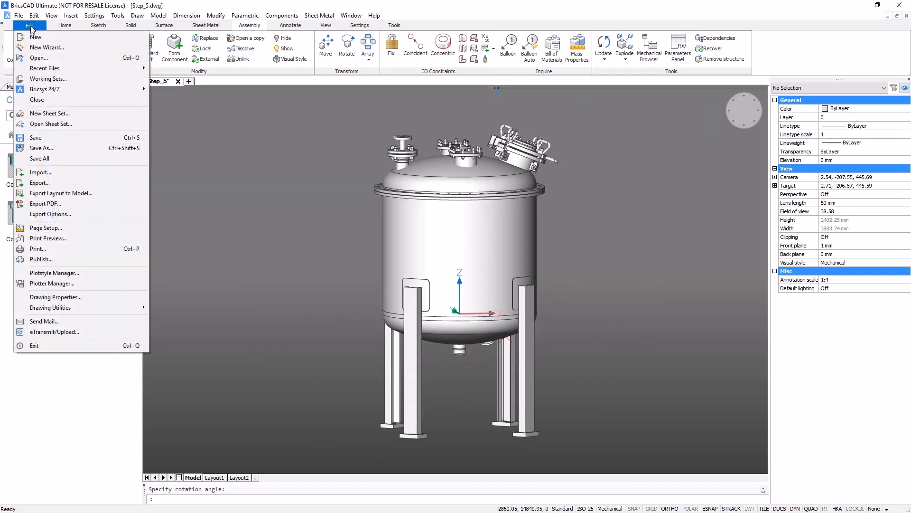
left_click(41, 147)
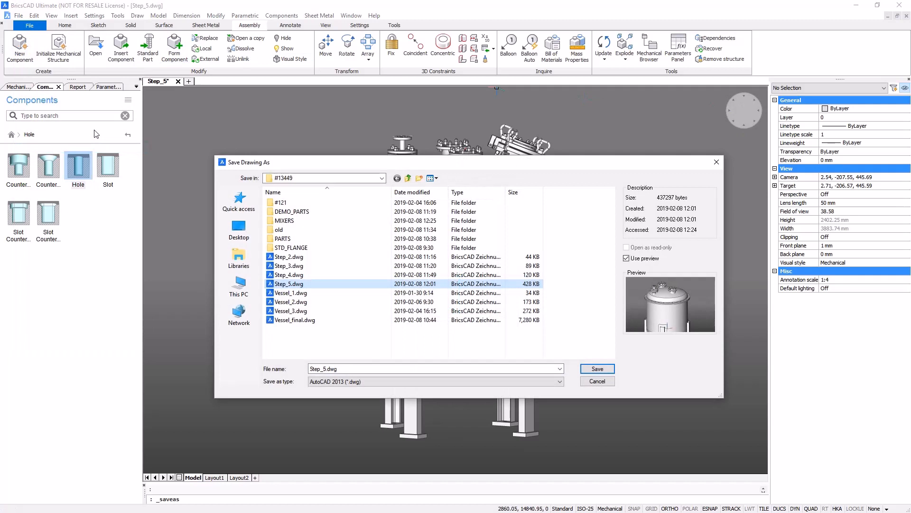
left_click(324, 369)
left_click(325, 368)
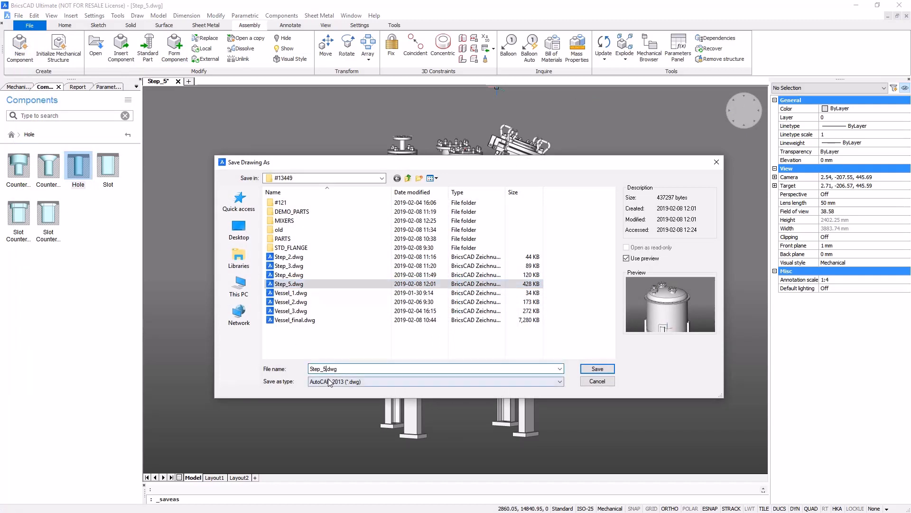
key("BackSpace")
type("6")
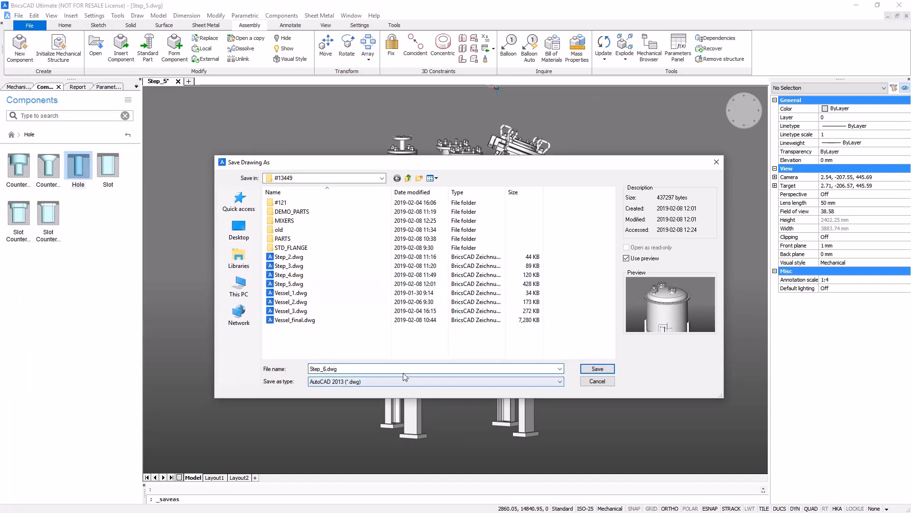
left_click(591, 369)
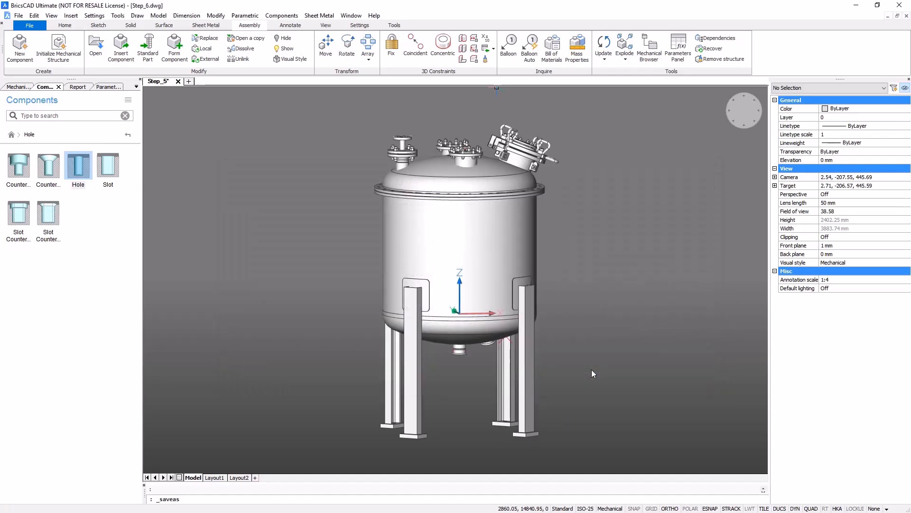
key("Escape")
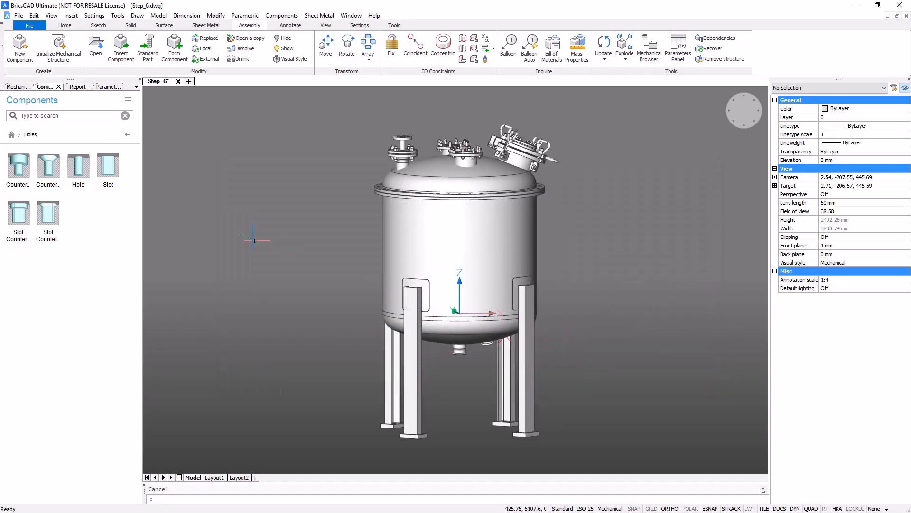
Insert two ISO 4033 nuts, size M16 X 2, on the upper and lower faces of the tank flanges at the same bolt hole.
left_click(12, 135)
left_click(38, 116)
type("4033")
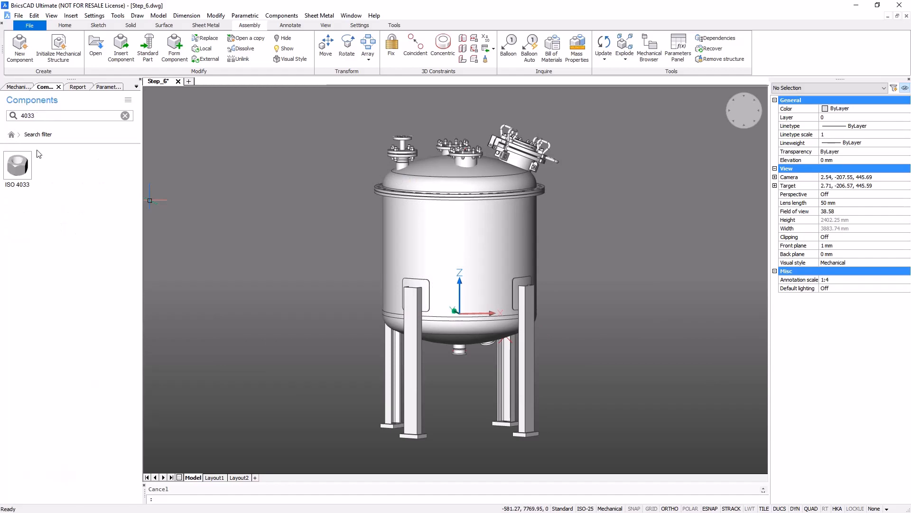
left_click(19, 164)
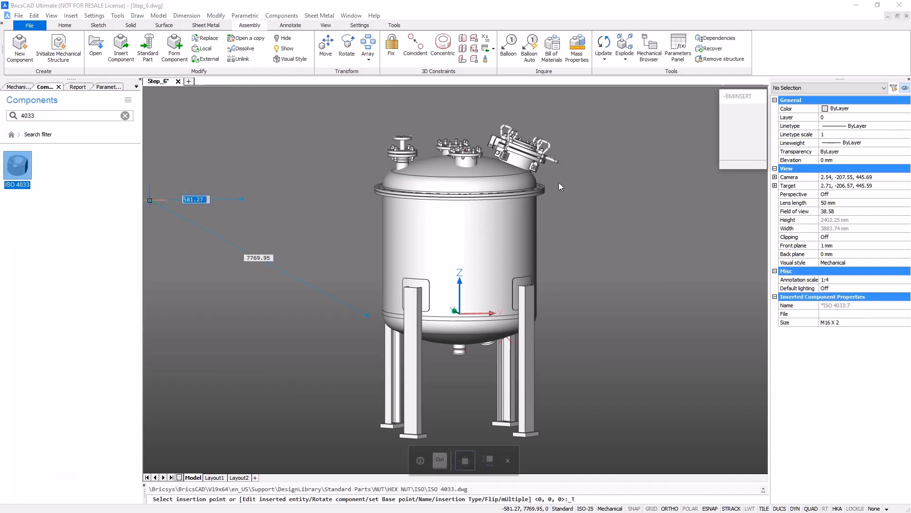
left_click(729, 156)
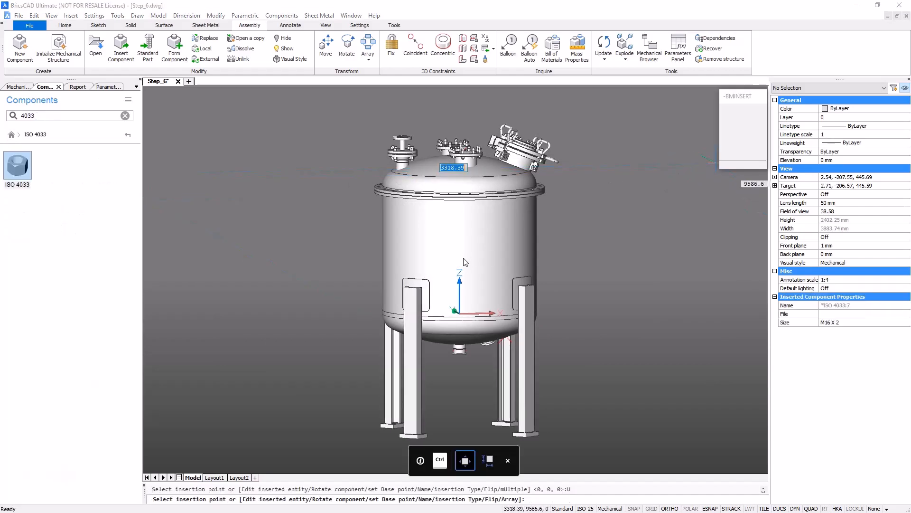
scroll(464, 260, "up", 5)
scroll(456, 171, "up", 8)
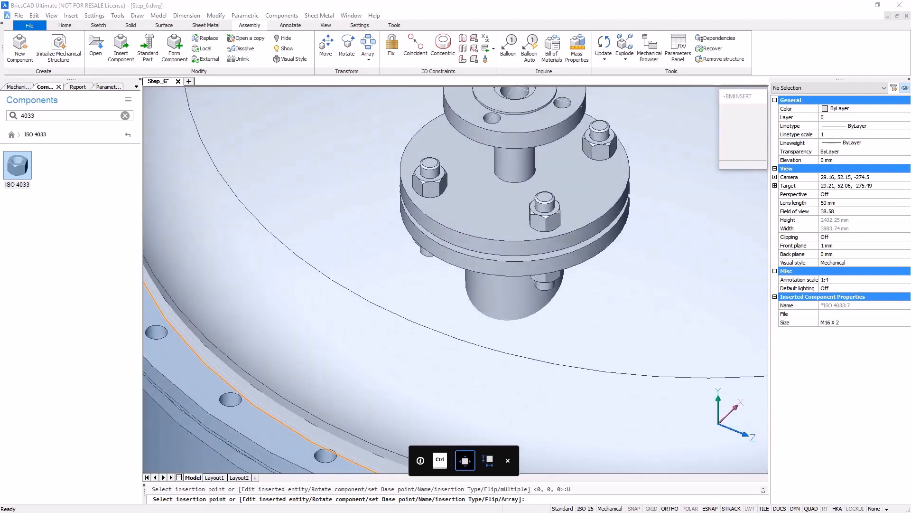
scroll(549, 284, "up", 6)
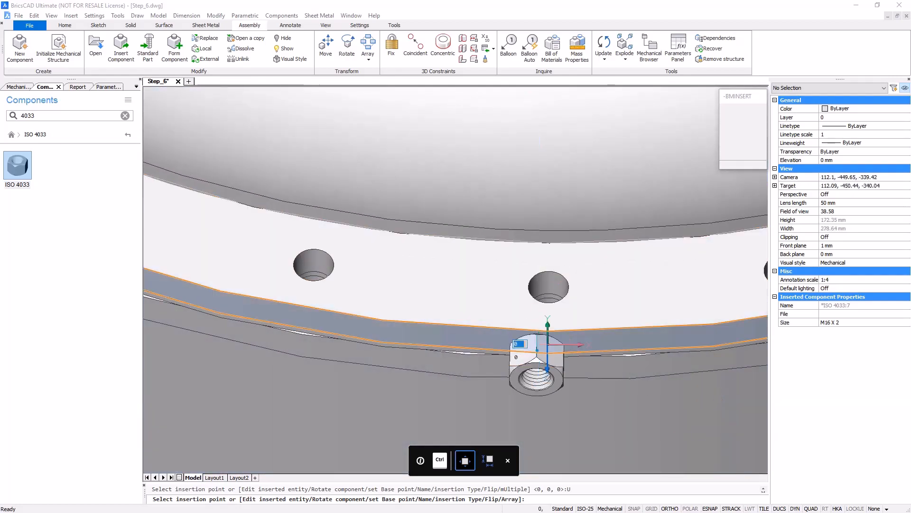
middle_click_drag(571, 287, 559, 209, "shift")
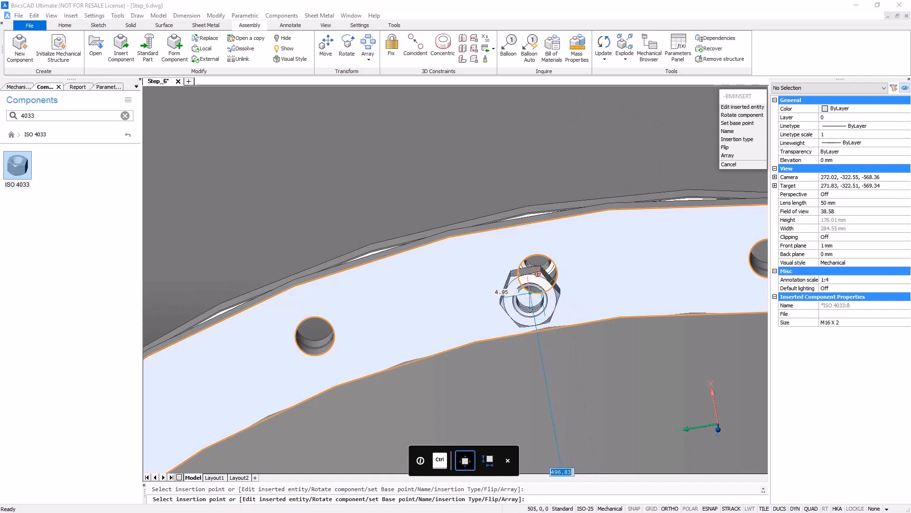
left_click(537, 274)
key("Escape")
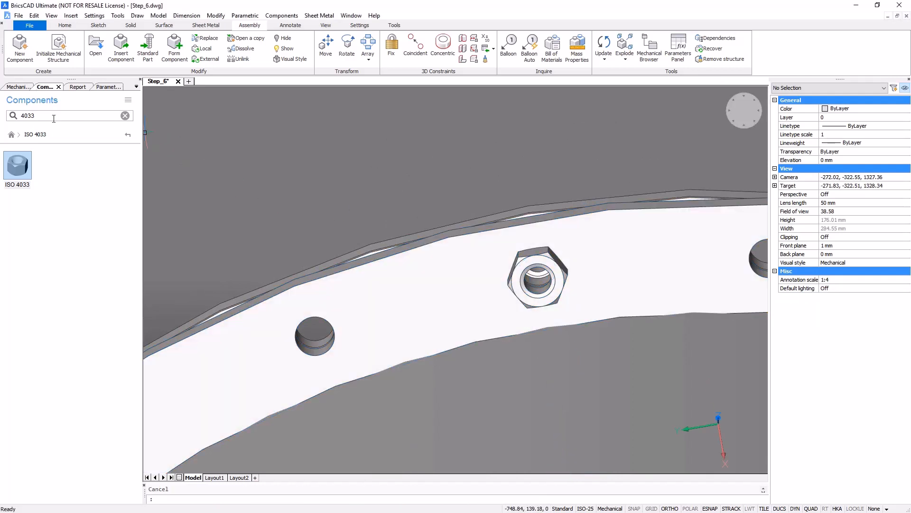
Insert the DIN thread MM-THD, size M16 X 2 and 90 mm long, at the center of the lower nut.
left_click_drag(44, 118, 4, 117)
type("thre")
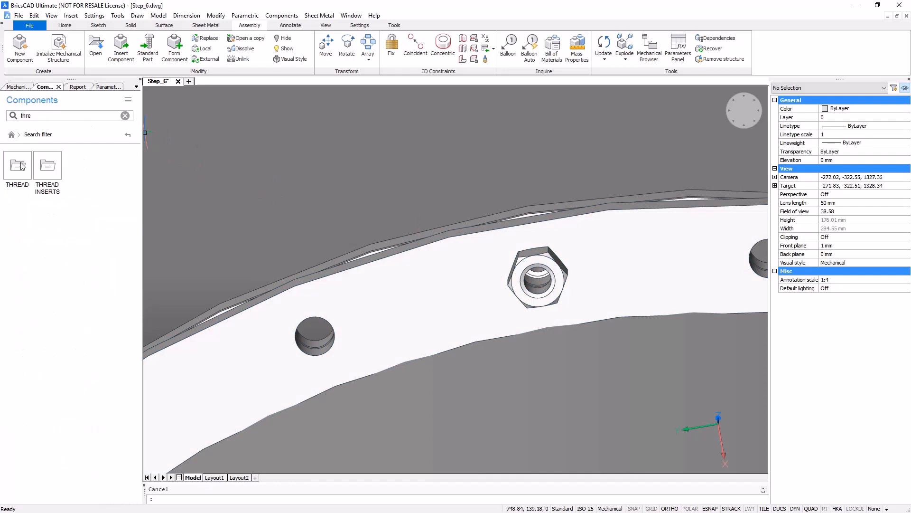
left_click(19, 165)
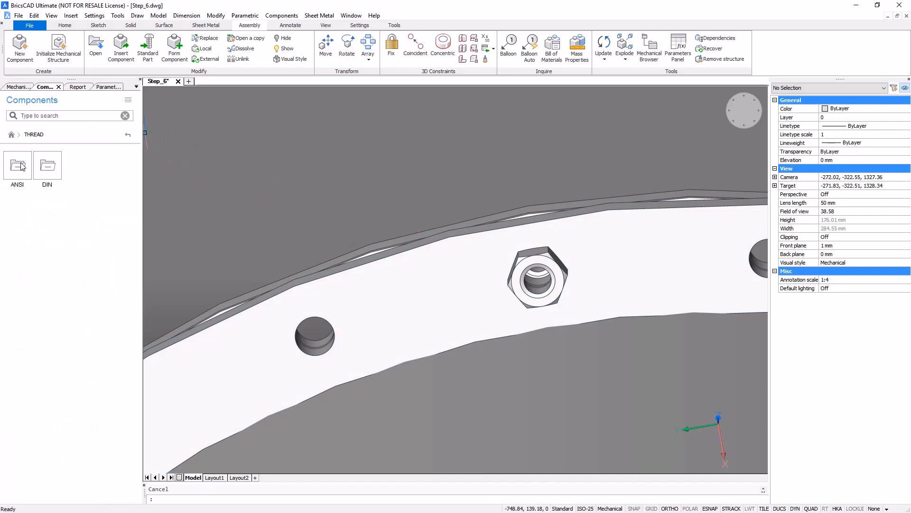
left_click(45, 168)
left_click(17, 165)
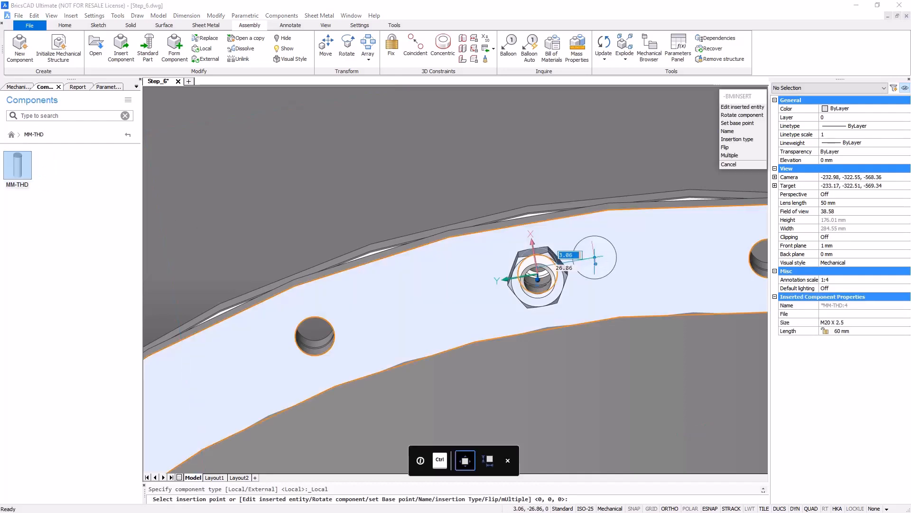
left_click(830, 323)
left_click(830, 324)
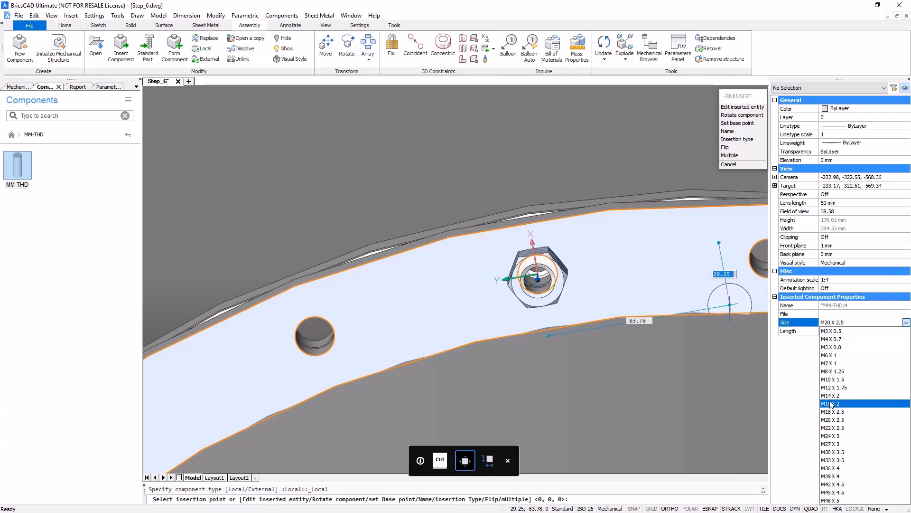
left_click(834, 403)
left_click(845, 331)
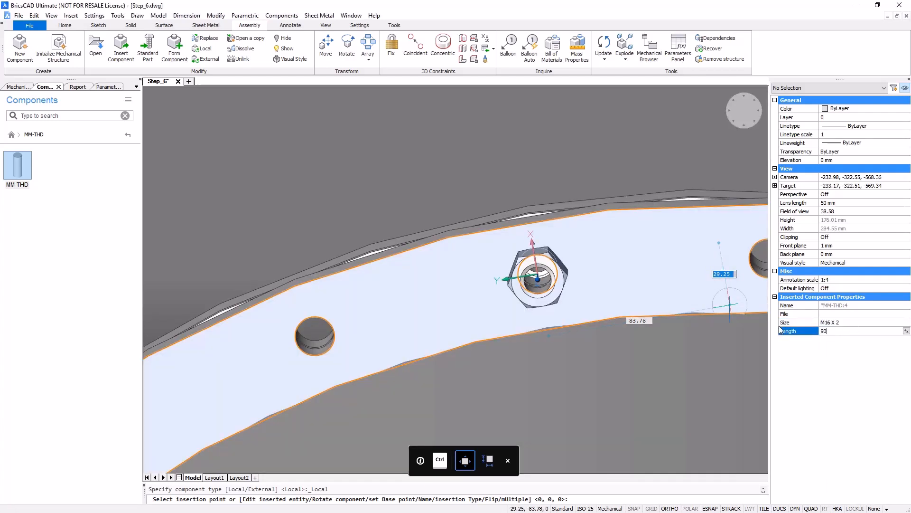
key("Return")
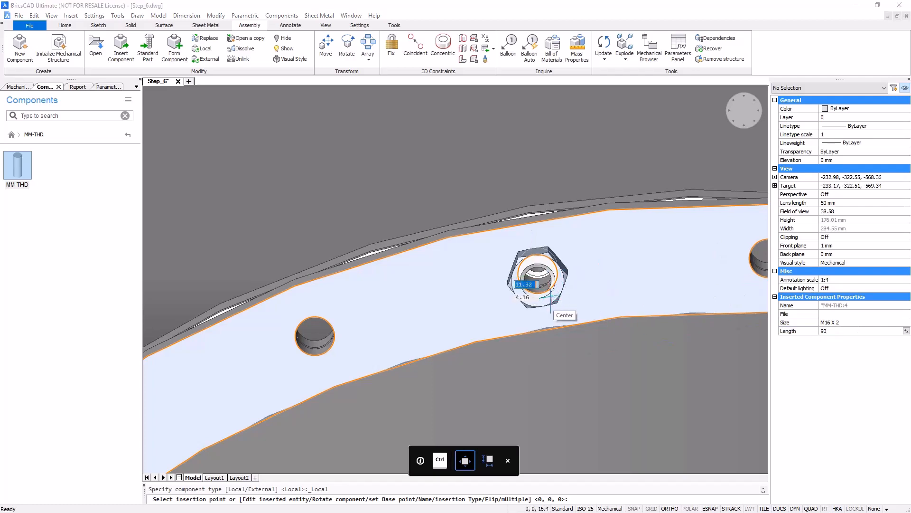
left_click(551, 297)
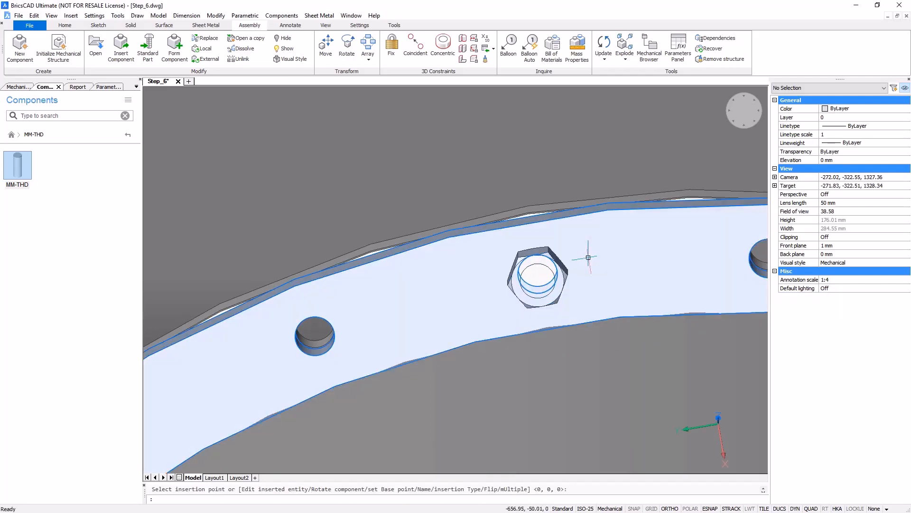
Move the threaded rod 10 mm downward through the two flange nuts.
mouse_move(590, 258)
middle_mouse_down("shift")
mouse_move(581, 267)
mouse_move(569, 384)
mouse_move(600, 260)
middle_mouse_up("shift")
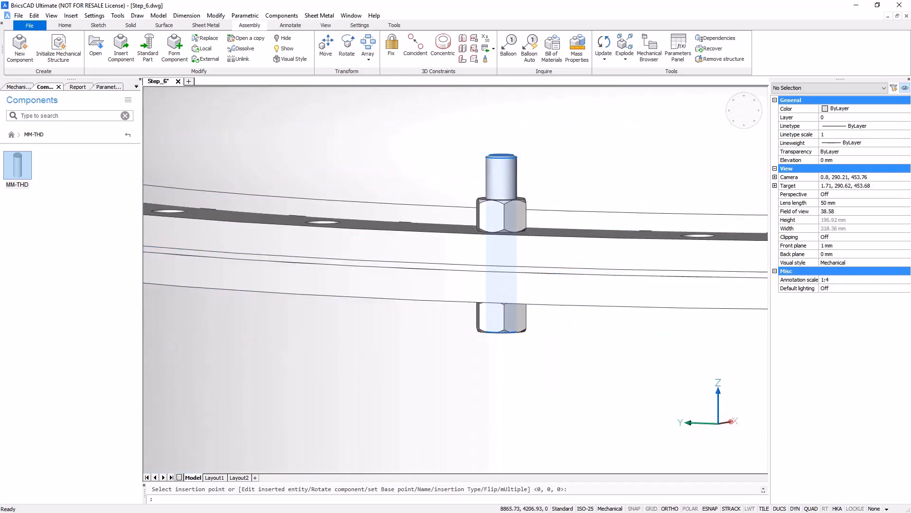
left_click(500, 178)
mouse_move(500, 179)
left_click(506, 195)
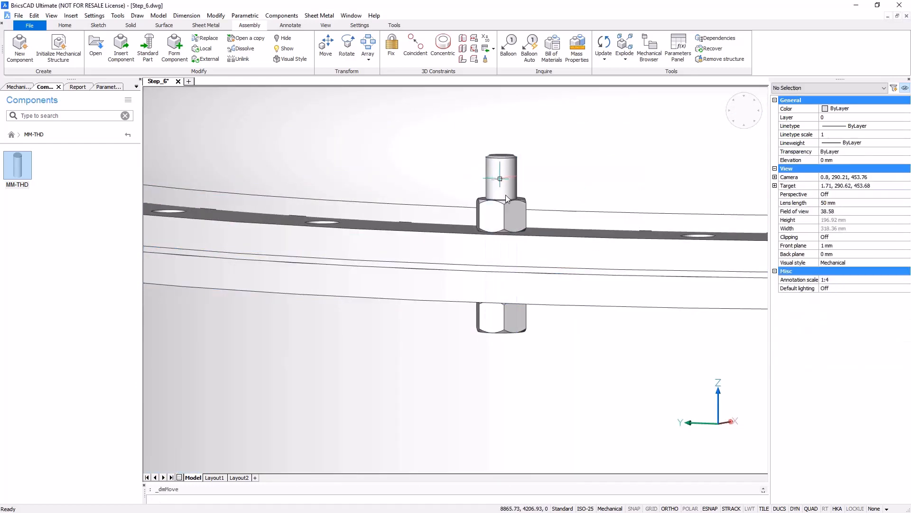
scroll(506, 178, "down", 6)
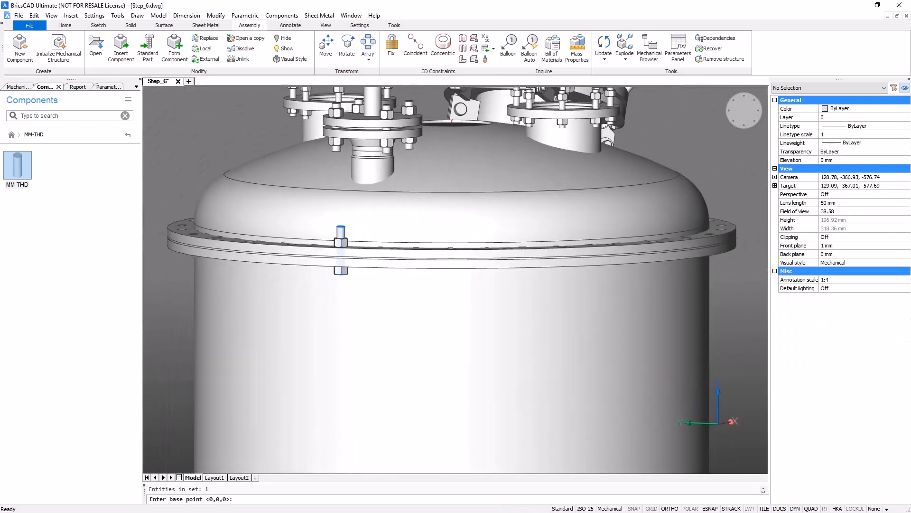
left_click(163, 127)
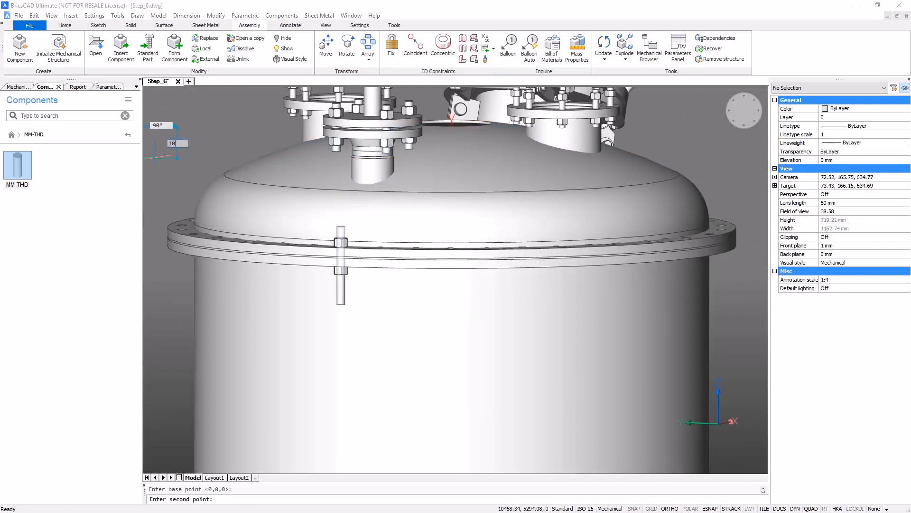
key("Return")
Create an associative polar array of the two M16 nuts and threaded rod around the tank flange's center with 30 items.
left_click(176, 325)
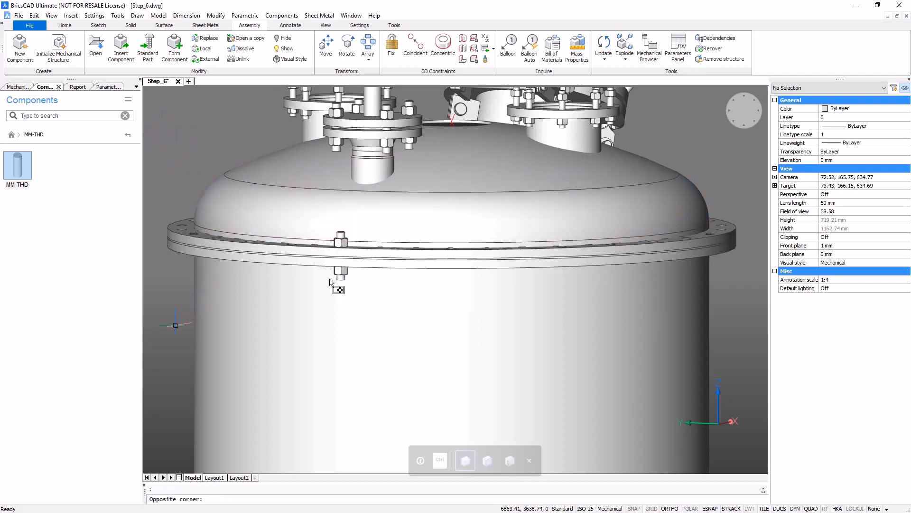
left_click(372, 226)
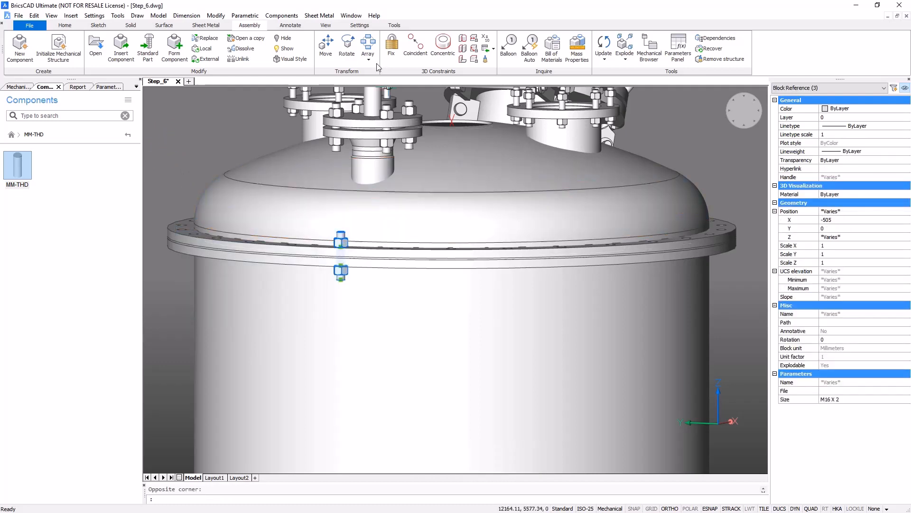
left_click(368, 42)
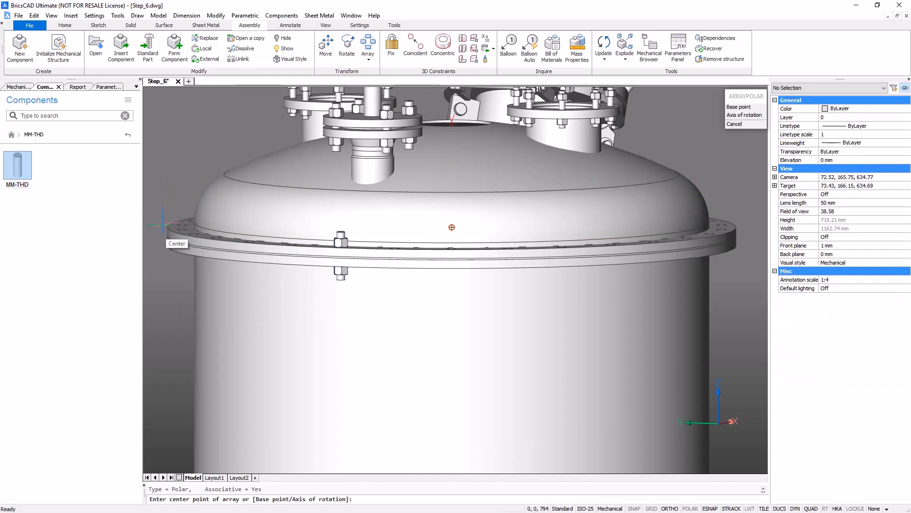
left_click(160, 196)
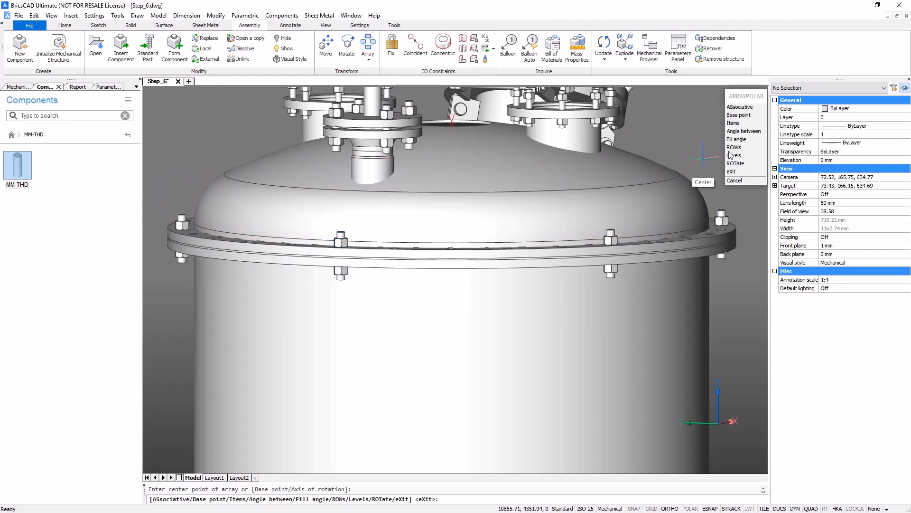
left_click(748, 120)
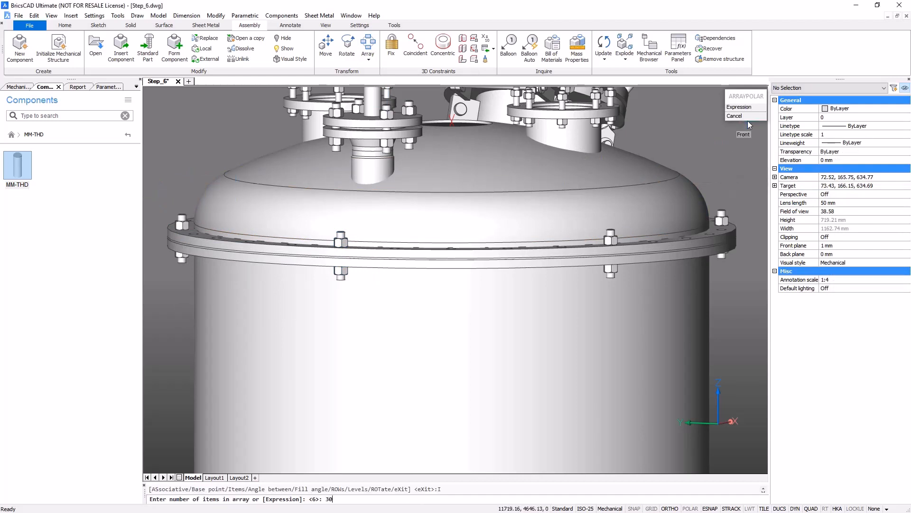
type("30")
key("Return")
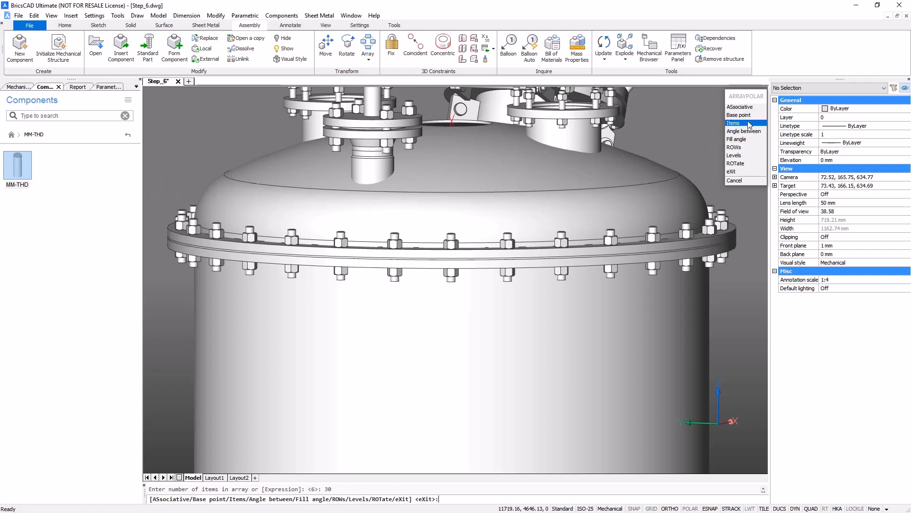
key("Escape")
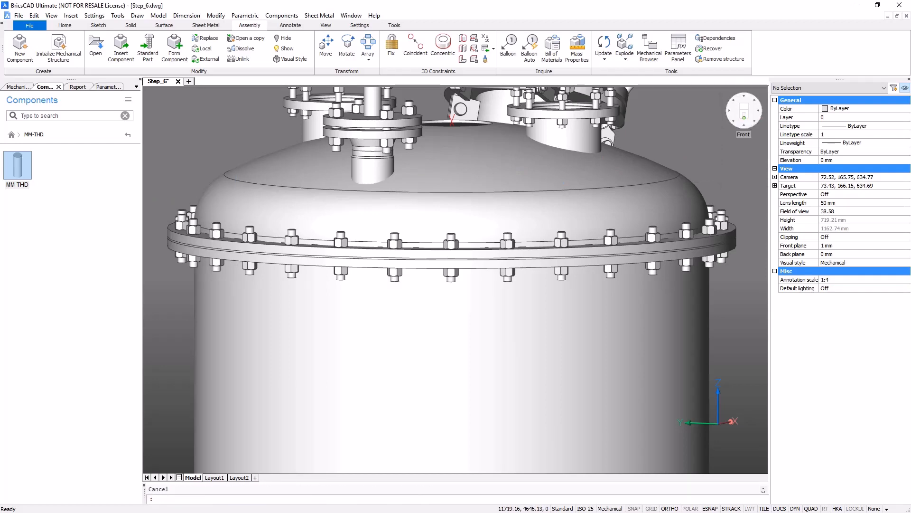
Save the drawing under the new name Step_7.dwg in the #13449 folder.
left_click(744, 118)
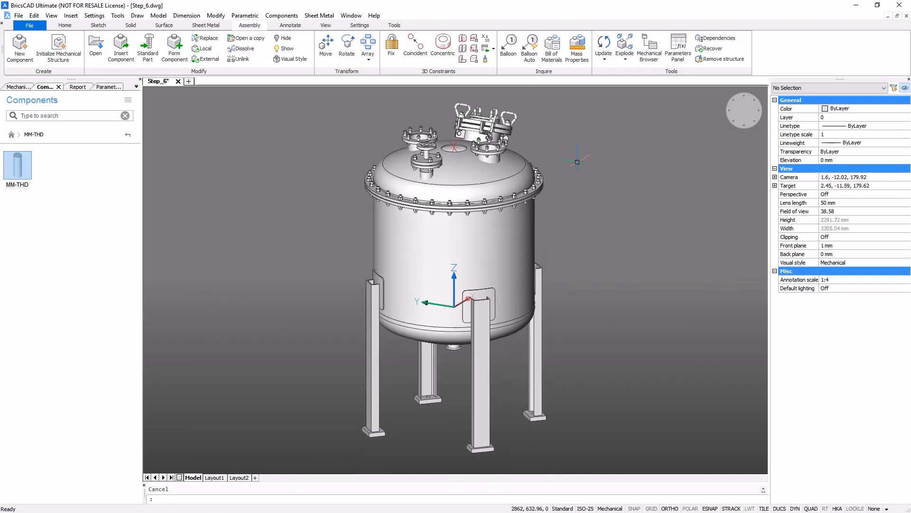
left_click(29, 25)
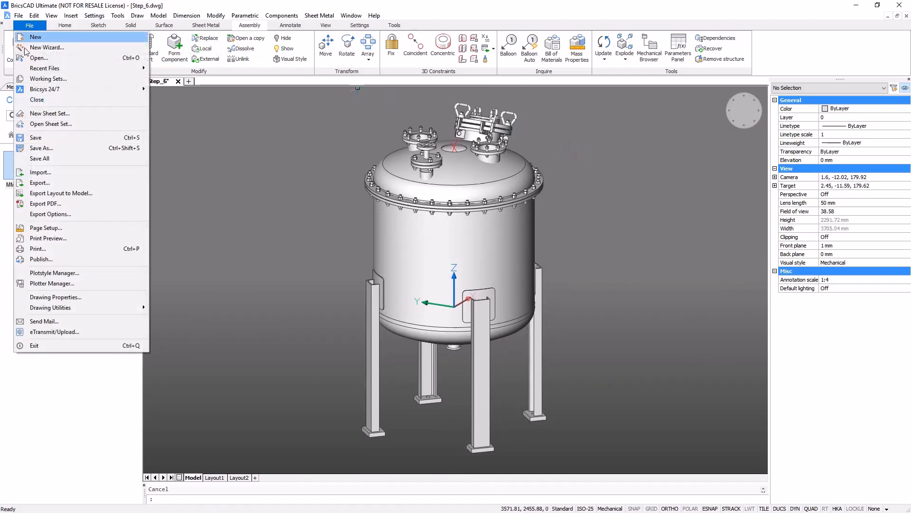
left_click(34, 148)
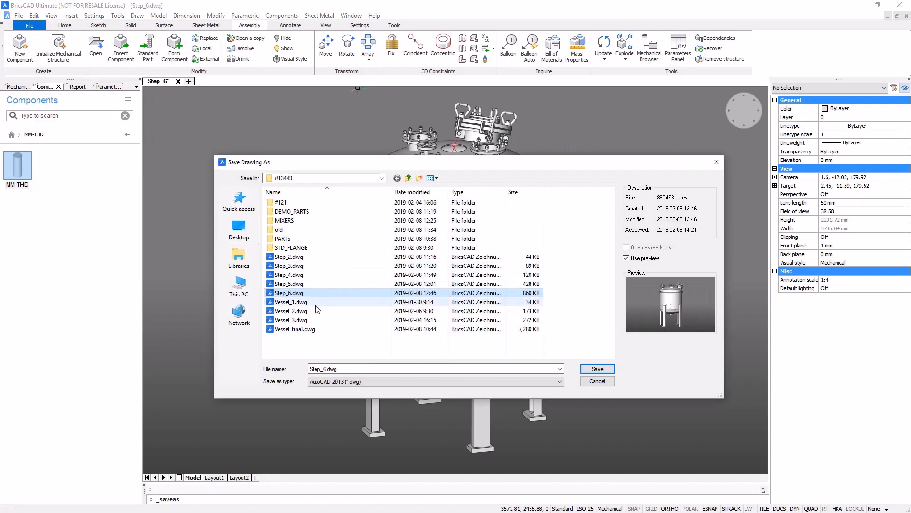
left_click(325, 370)
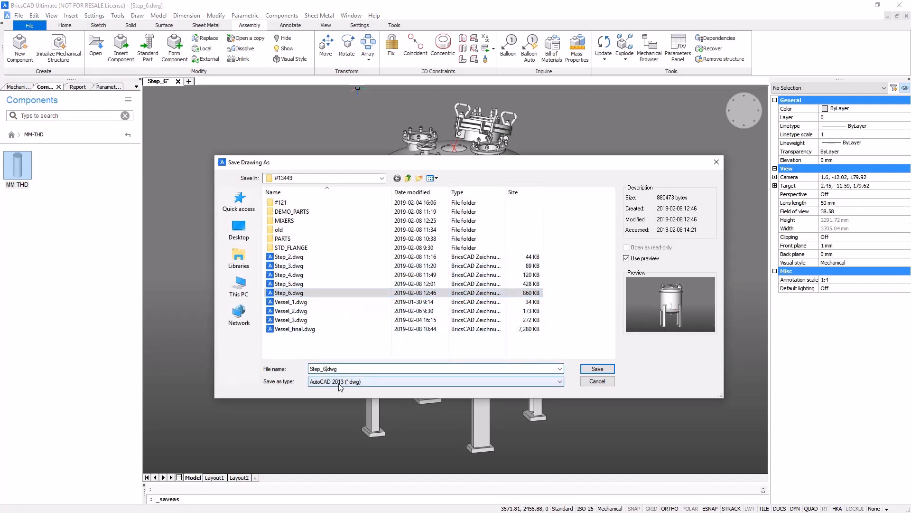
key("BackSpace")
type("7")
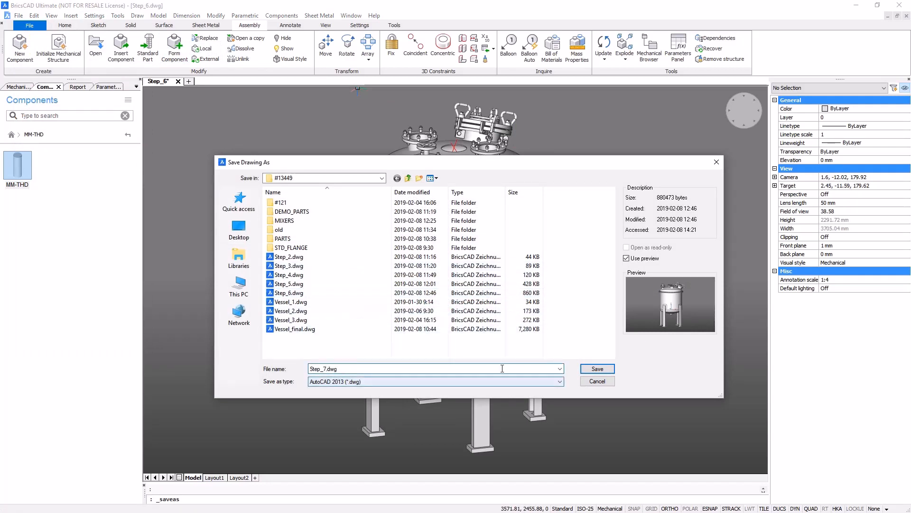
left_click(588, 371)
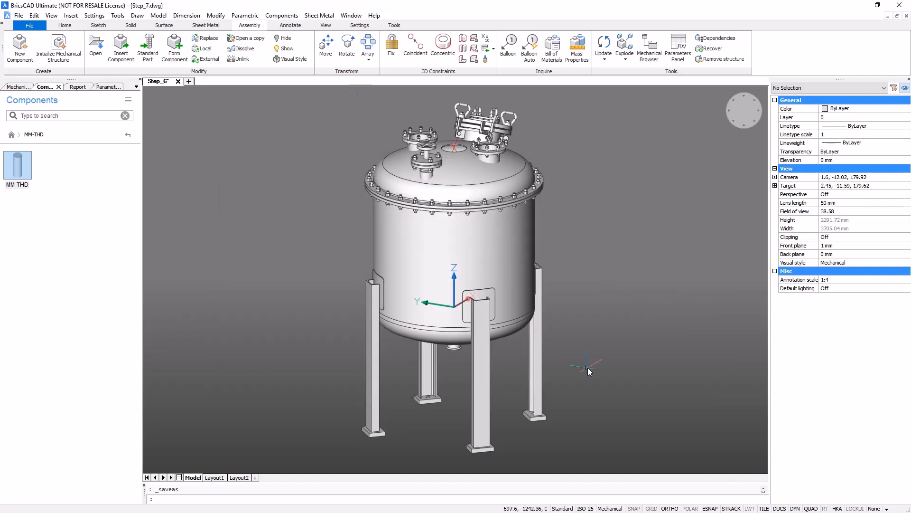
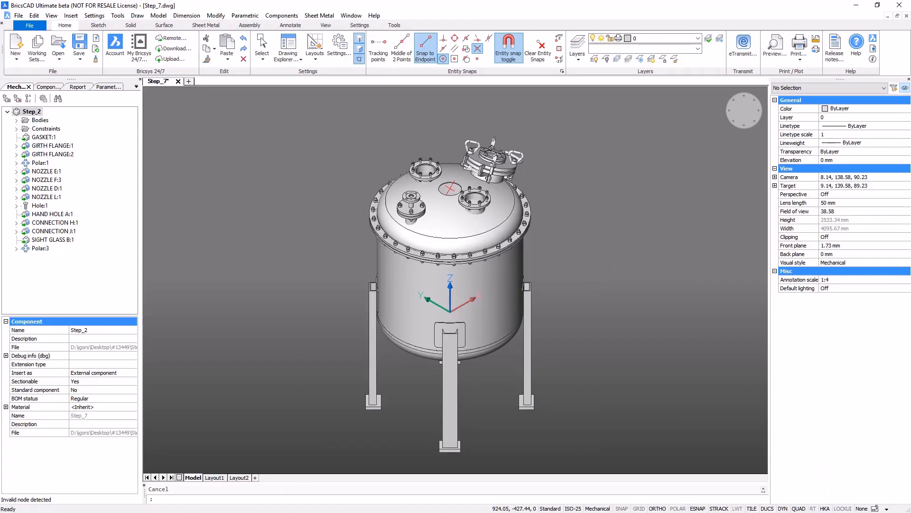
middle_click_drag(448, 171, 446, 288, "shift")
scroll(446, 289, "up", 2)
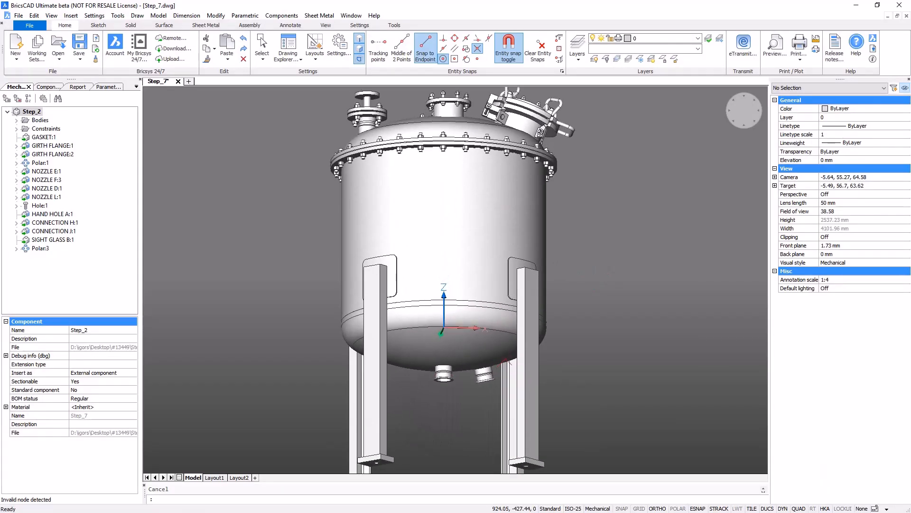
Unlink the vessel's bottom dish and the two outlet connections beneath it with BMUNLINK.
type("bmunlink")
key("Return")
left_click(467, 335)
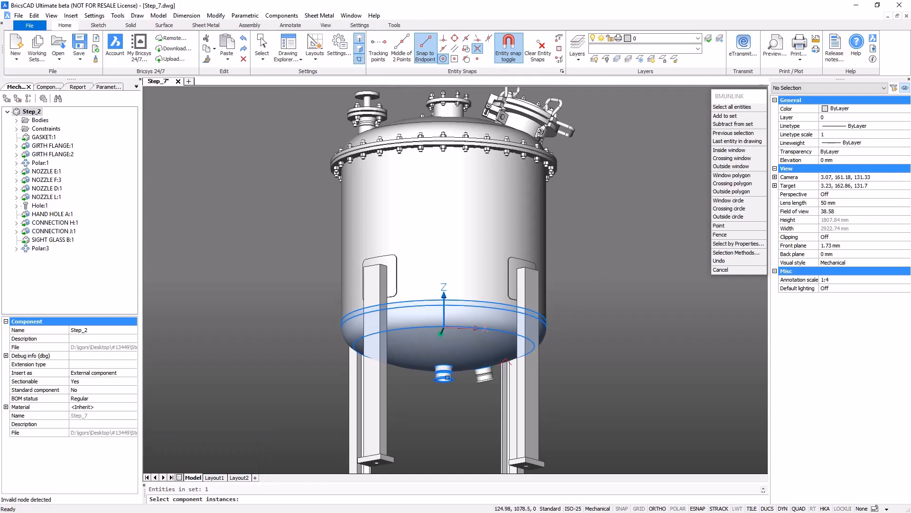
left_click(445, 377)
left_click(489, 379)
key("Return")
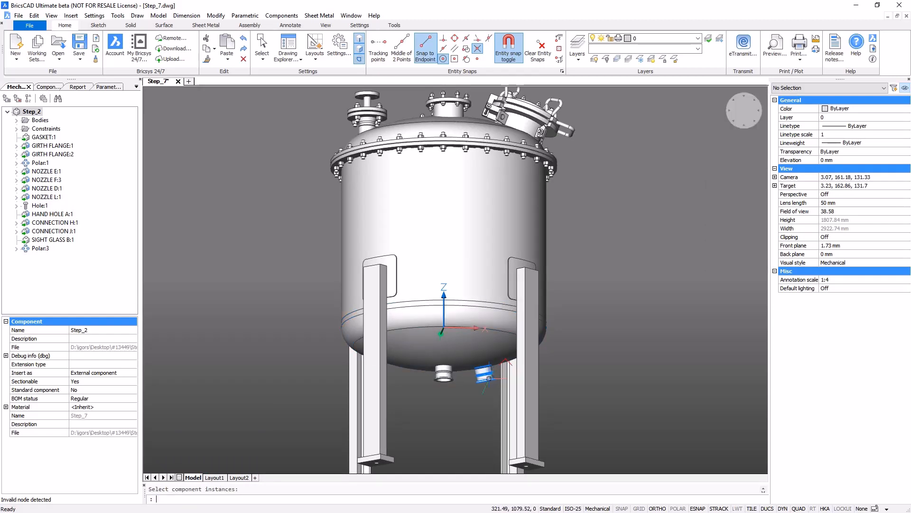
Form an external component from the bottom dish, with its base point at the dish's centre, and save it as BOTTOM_DISH in DEMO_PARTS.
left_click(249, 25)
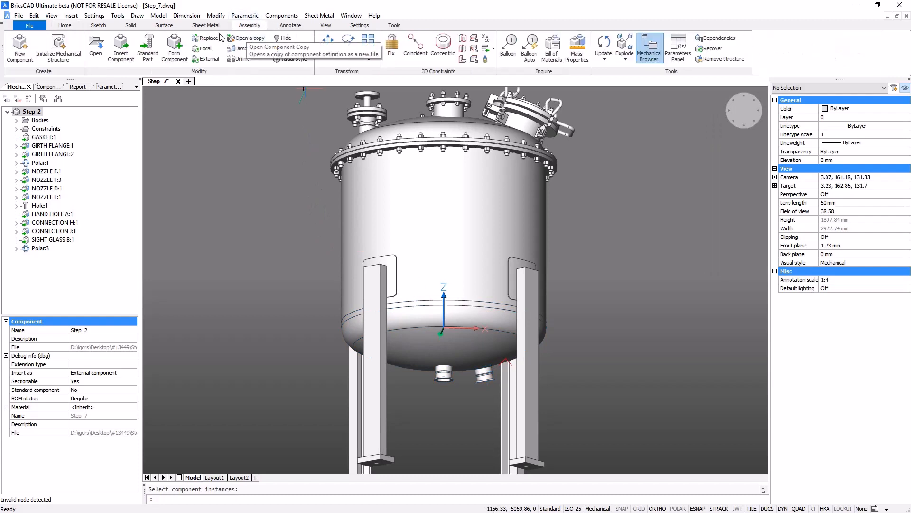
left_click(175, 46)
left_click(447, 336)
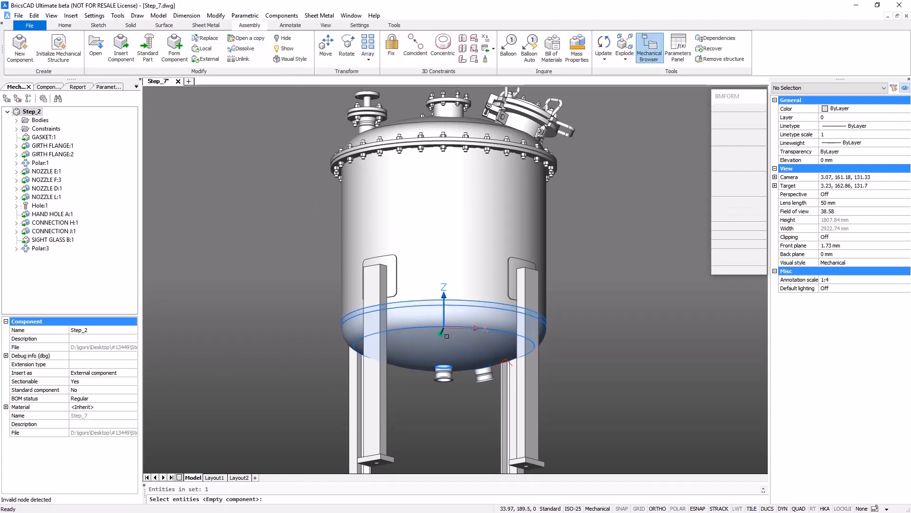
key("Return")
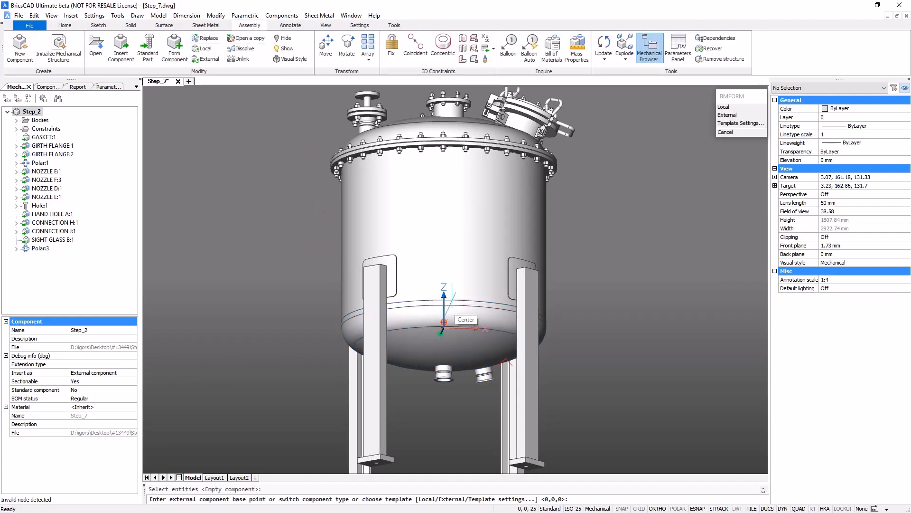
left_click(441, 332)
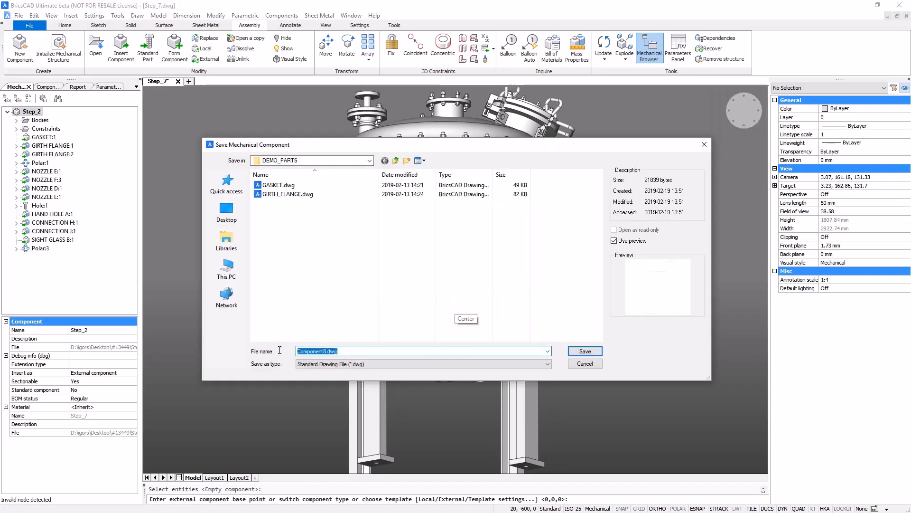
type("BOT")
type("TOM")
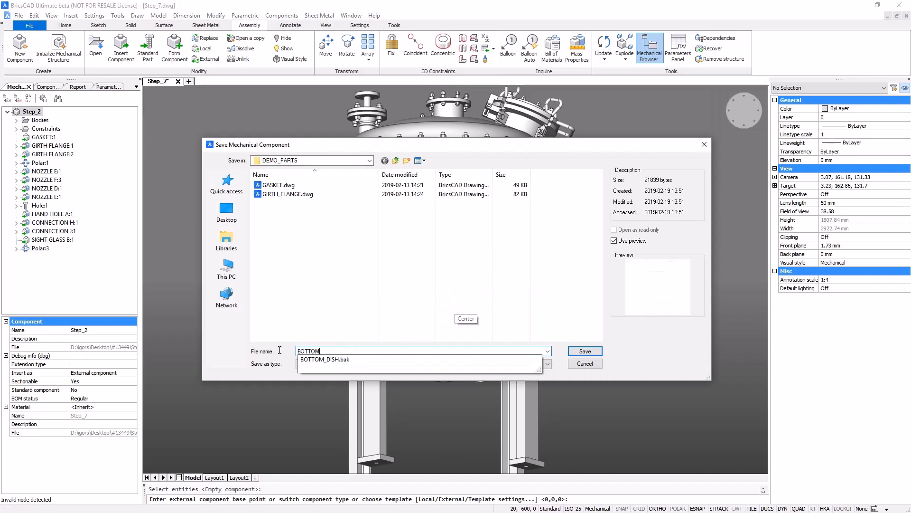
type("_DISH")
left_click(591, 354)
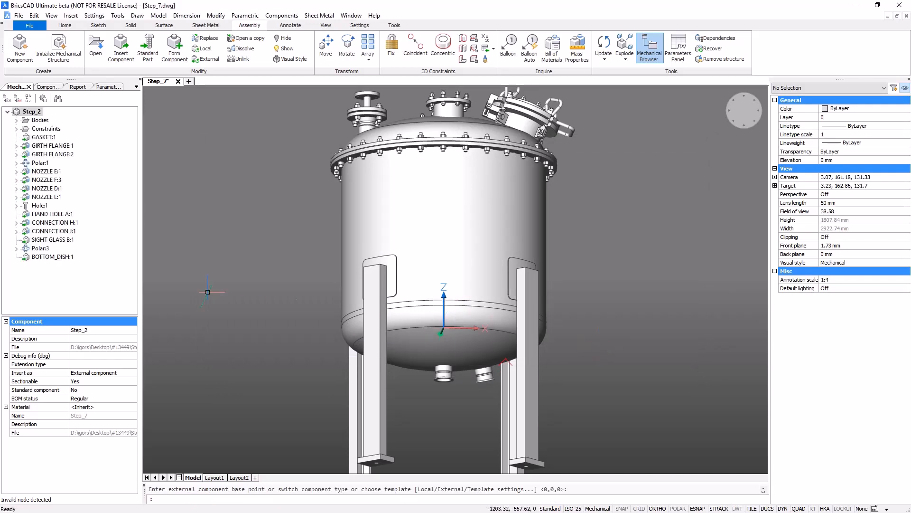
Open the BOTTOM_DISH component in its own drawing and orbit to view the dish from above.
right_click(61, 258)
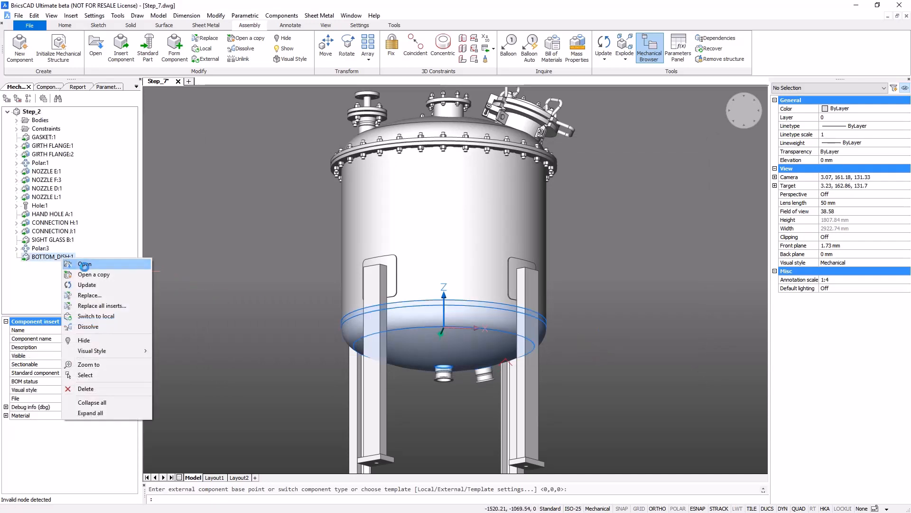
left_click(84, 264)
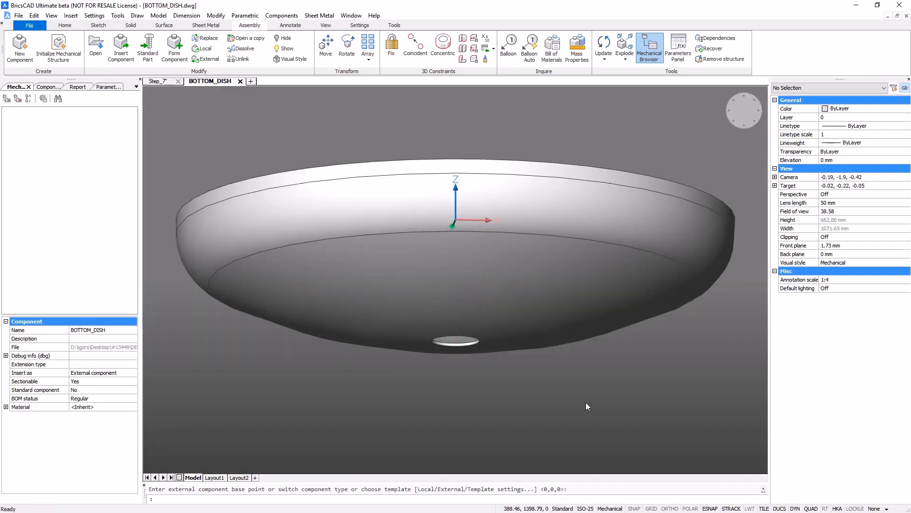
mouse_move(506, 283)
middle_mouse_down("shift")
mouse_move(506, 305)
mouse_move(506, 296)
middle_mouse_up("shift")
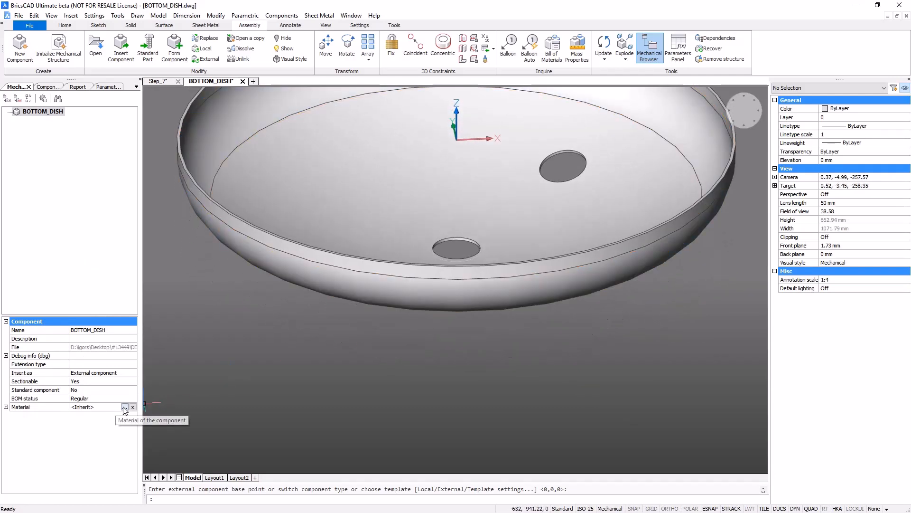
Assign the dish a new material ASTM-A240-316L with density 7900 kg/m³, specific heat 462 J/(kg·K) and thermal conductivity 15 W/(m·K).
left_click(124, 408)
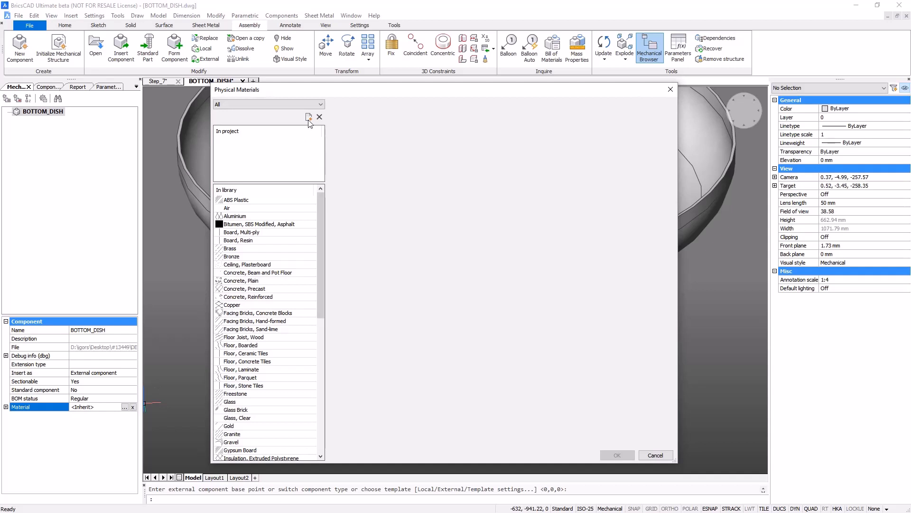
left_click(309, 117)
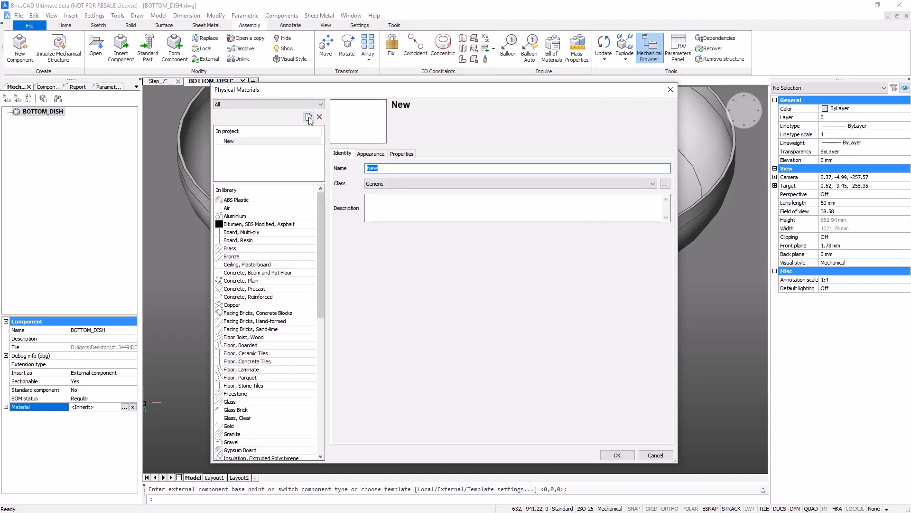
type("ASTM-A240-316L")
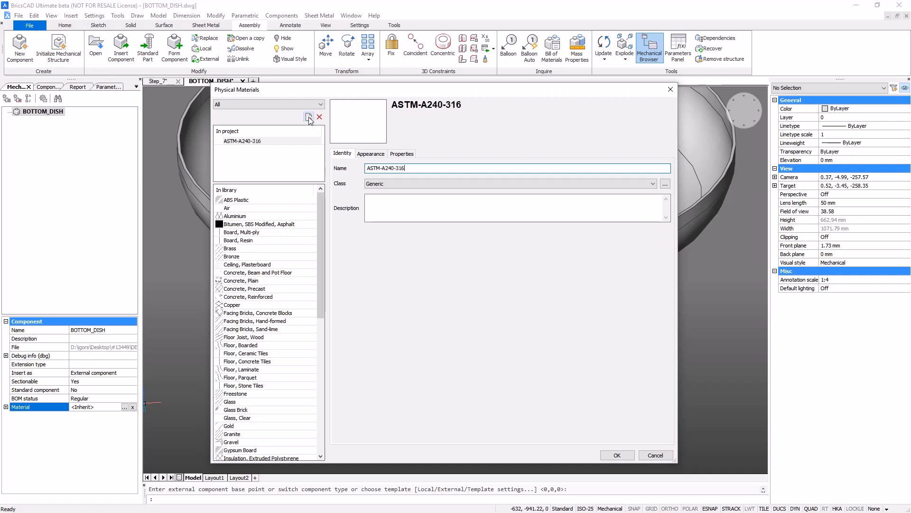
left_click(403, 154)
left_click(422, 219)
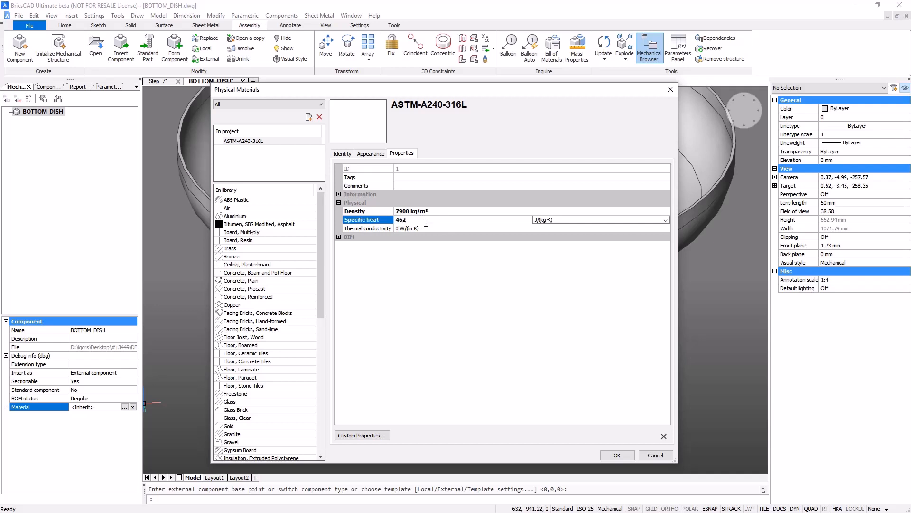
left_click(422, 229)
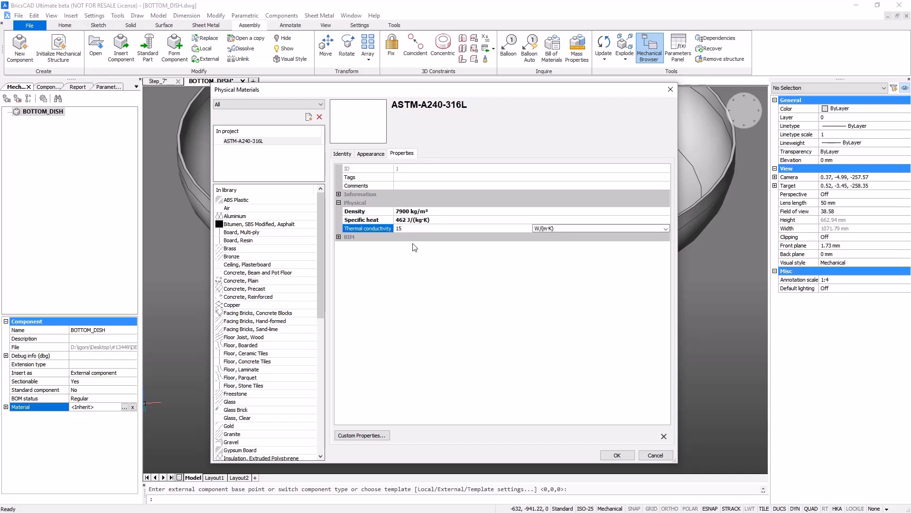
left_click(612, 456)
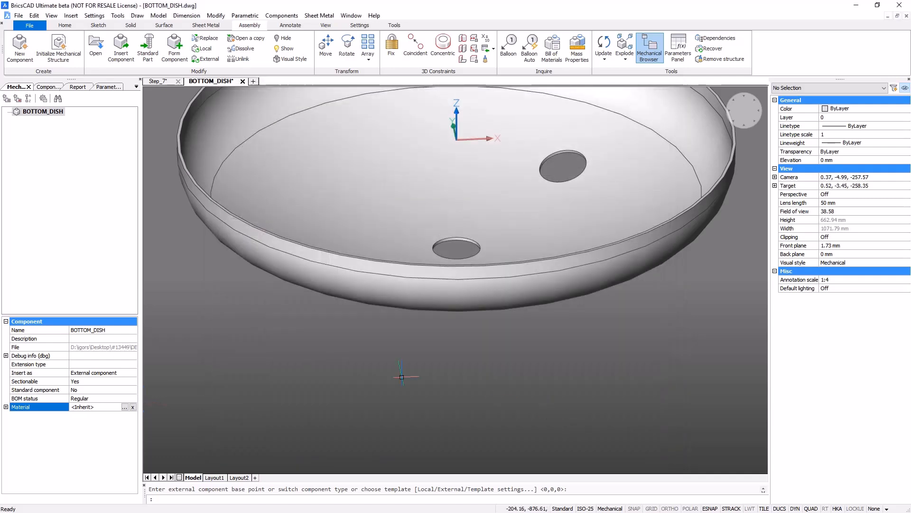
Set the component description to "10% TORISPHERICAL x 950 I/D x 3,88 THK. A/F".
left_click(89, 339)
type("10% TO")
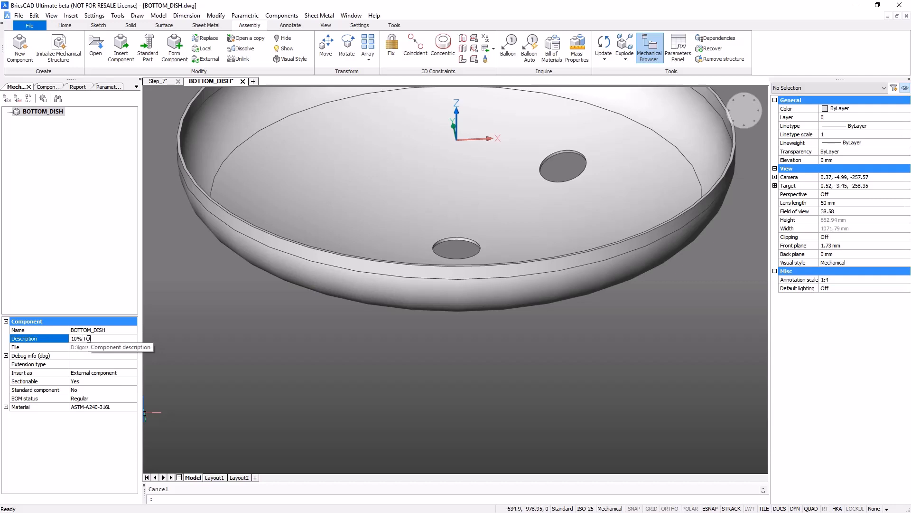
type("RISPHERICAL x")
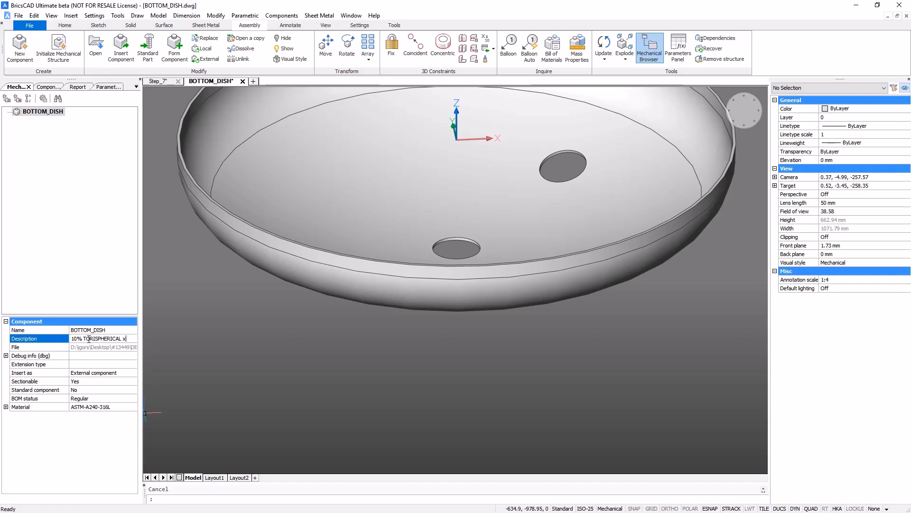
type(" 950 I/D x 3,88 THK. A/F")
key("Return")
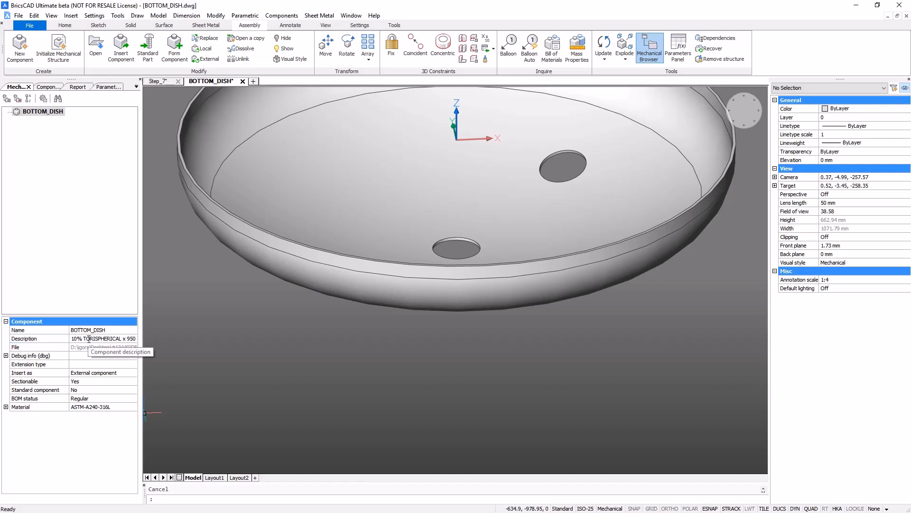
Close BOTTOM_DISH with its changes saved and update the BOTTOM_DISH:1 insert in the vessel assembly.
left_click(242, 81)
left_click(433, 257)
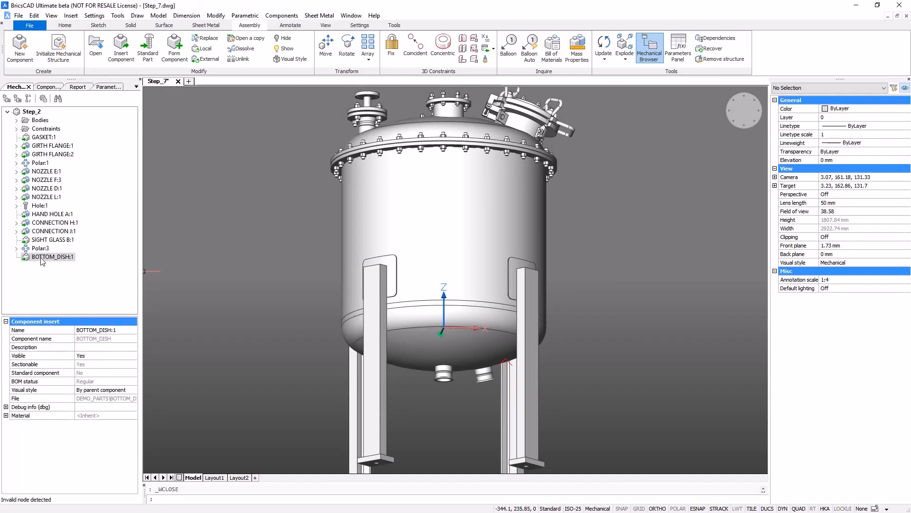
right_click(42, 257)
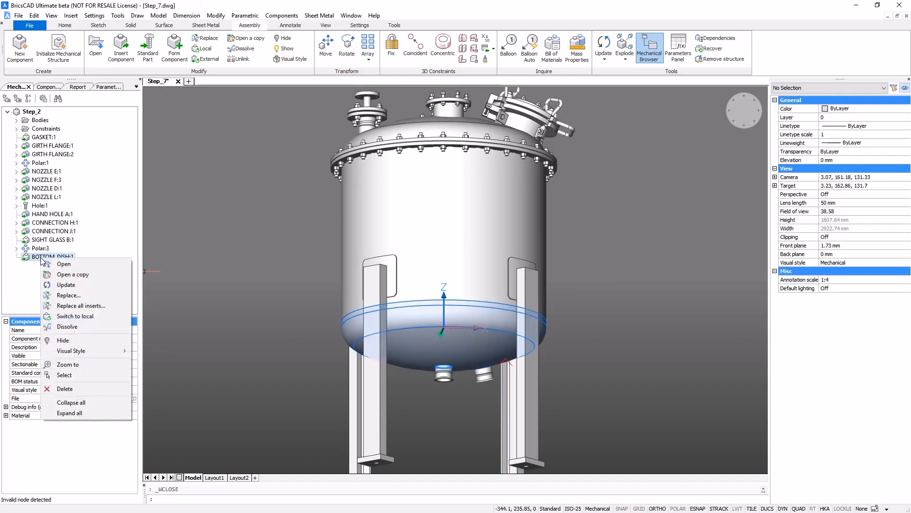
left_click(58, 285)
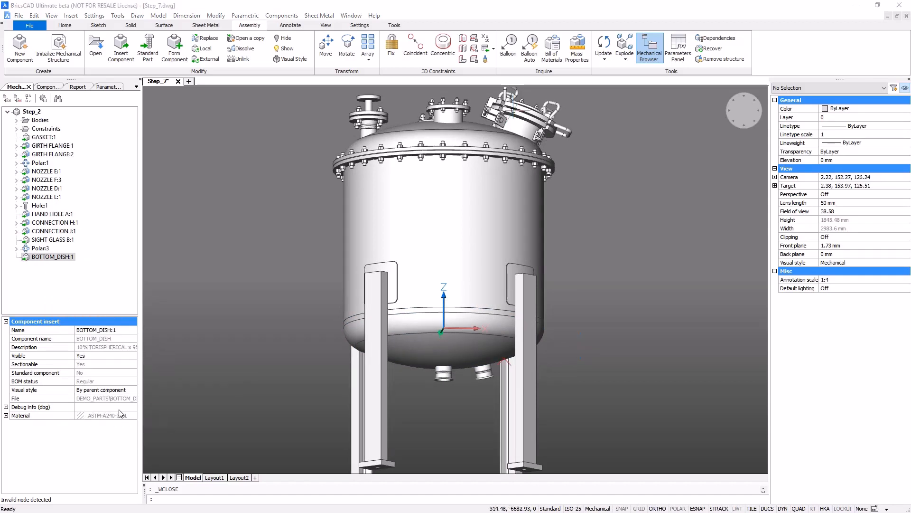
Close Step_7.dwg without saving and open Step_8.dwg.
left_click(178, 81)
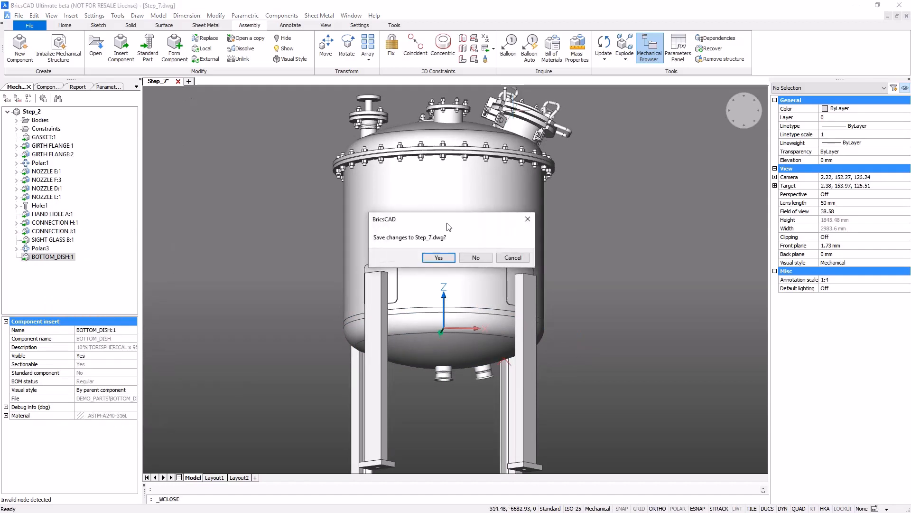
left_click(468, 259)
left_click(29, 24)
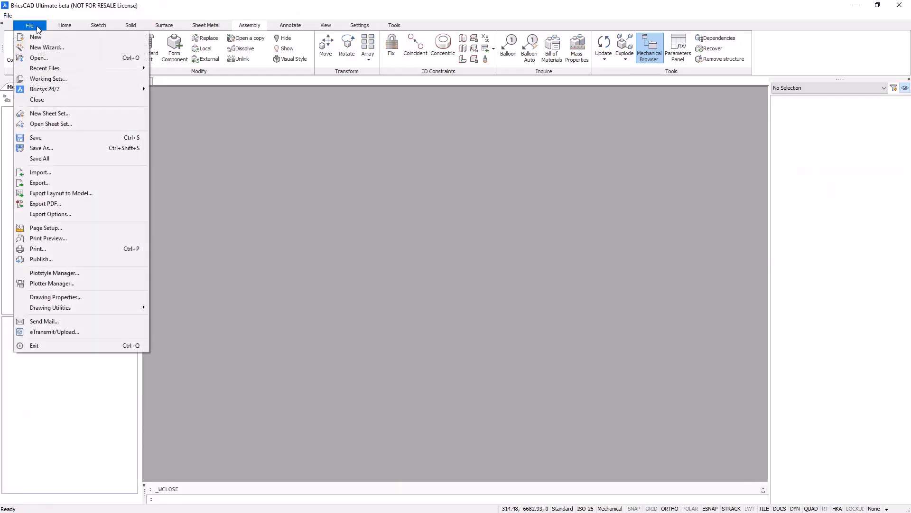
left_click(36, 60)
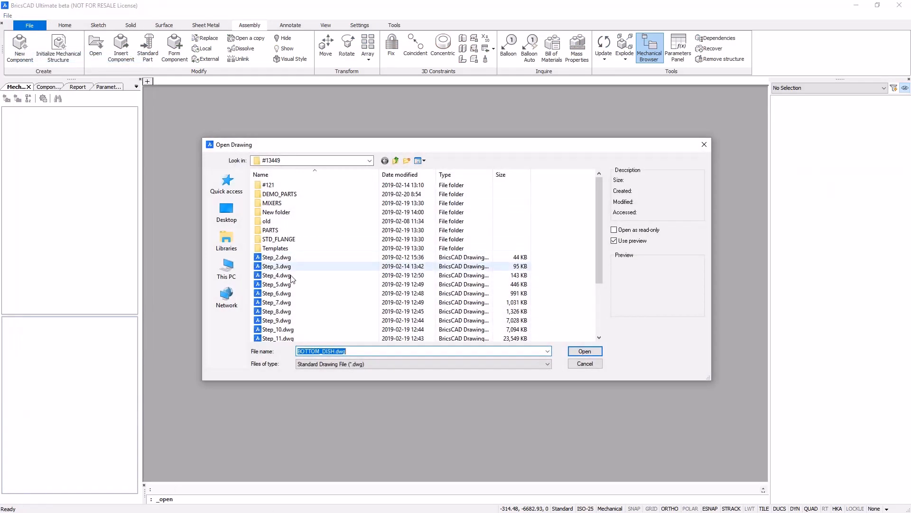
left_click(285, 311)
left_click(583, 351)
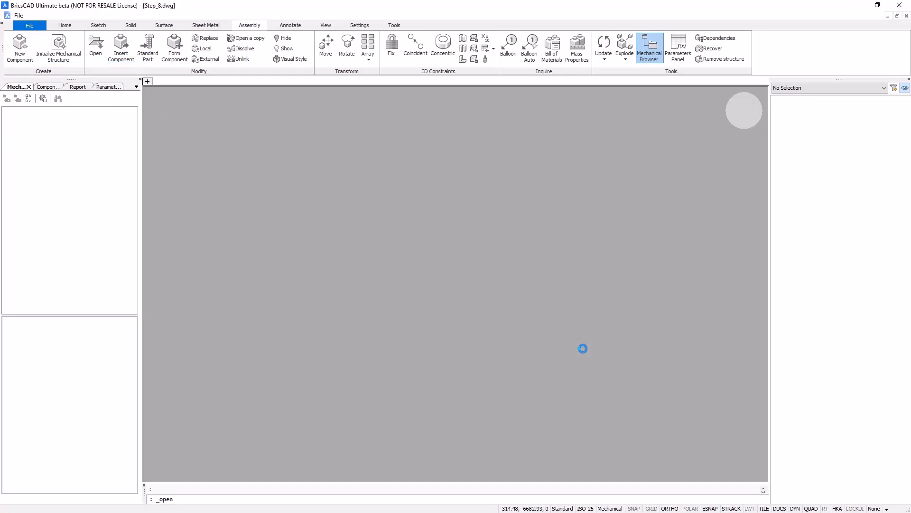
Insert HOMOGINIZER.dwg, rotated by 90 degrees, at the centre of the open nozzle flange beneath the hand hole on the vessel's top dish.
scroll(586, 329, "up", 5)
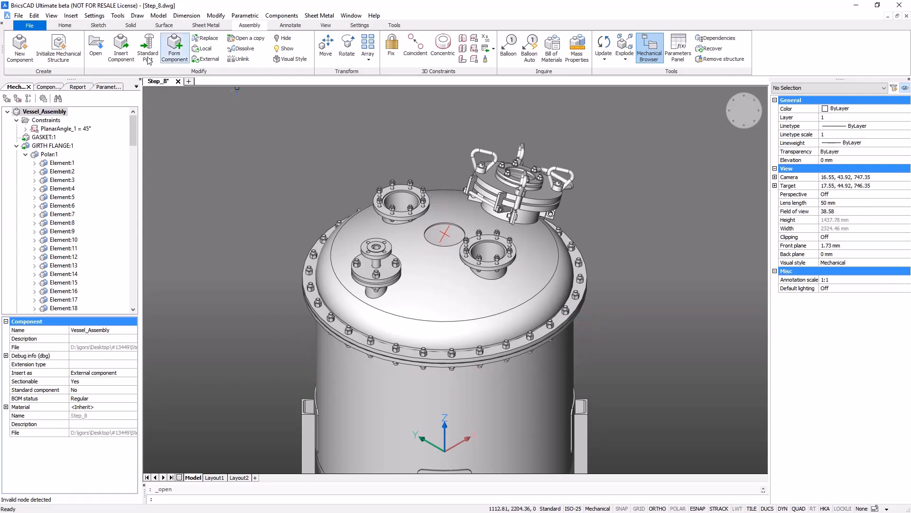
left_click(125, 56)
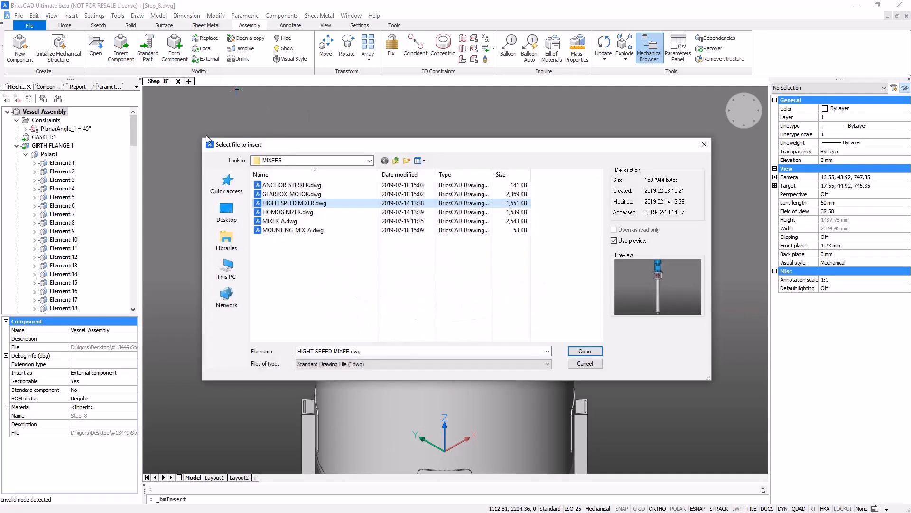
left_click(281, 212)
left_click(585, 352)
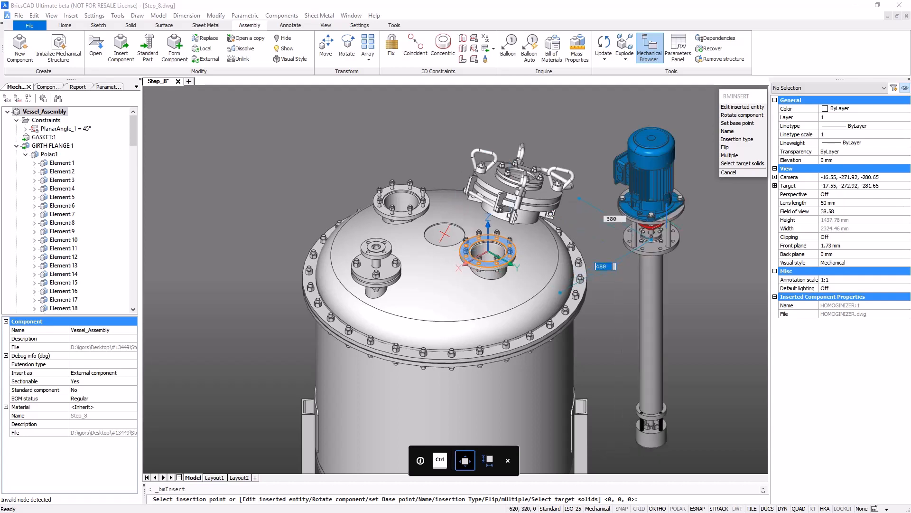
left_click(724, 116)
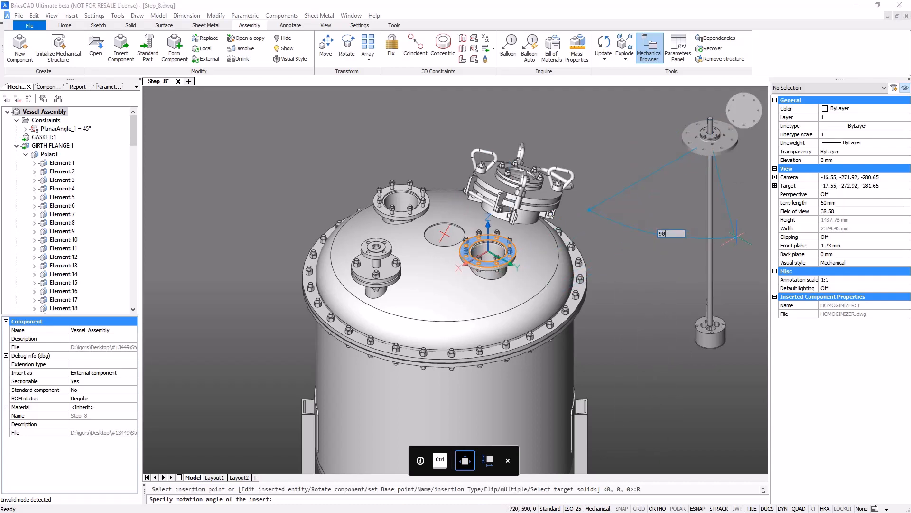
left_click(736, 236)
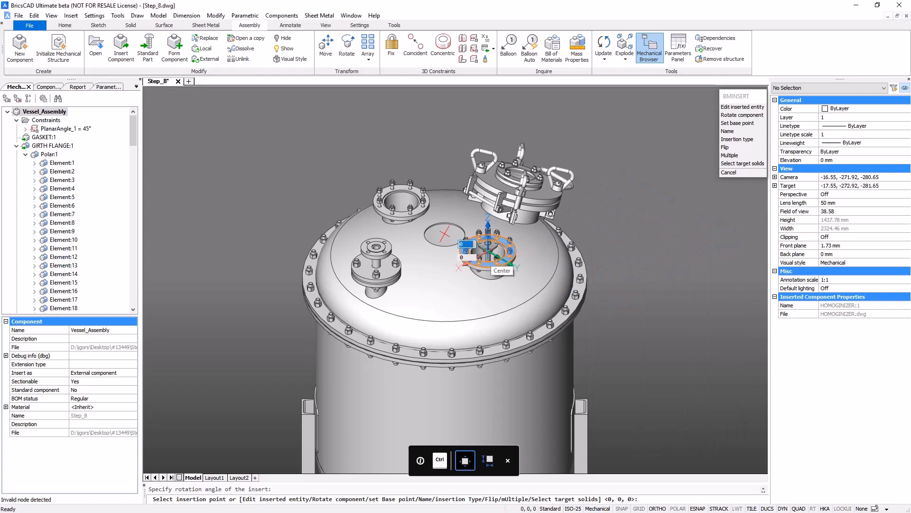
left_click(489, 252)
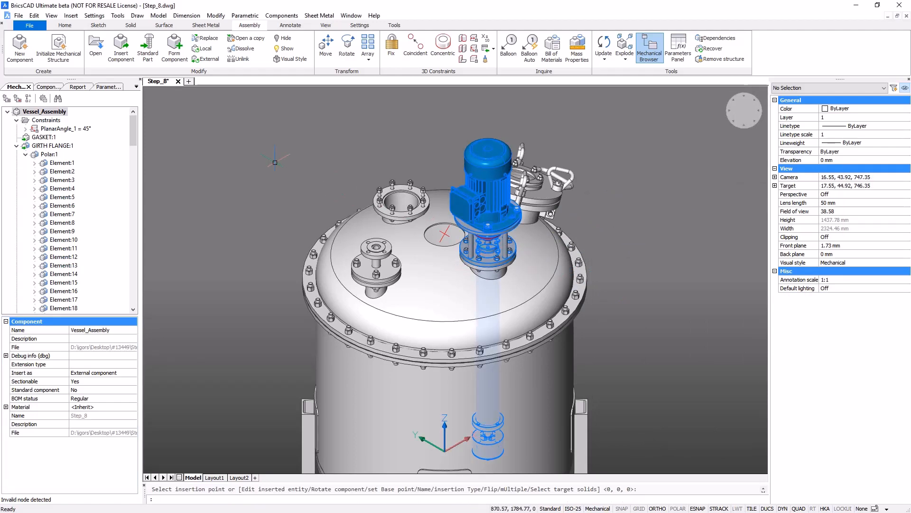
Insert HIGHT SPEED MIXER.dwg, rotated, at the centre of the remaining open bolted nozzle flange on the vessel's top dish.
left_click(121, 48)
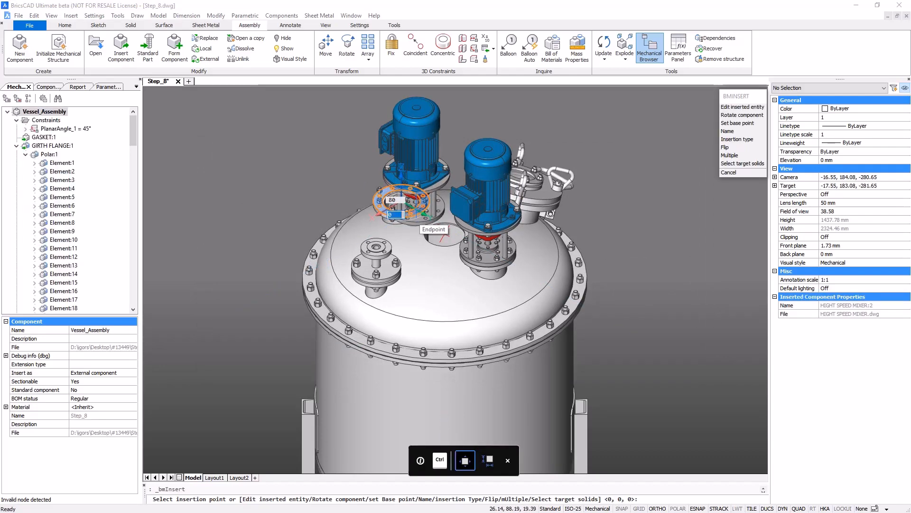
left_click(750, 116)
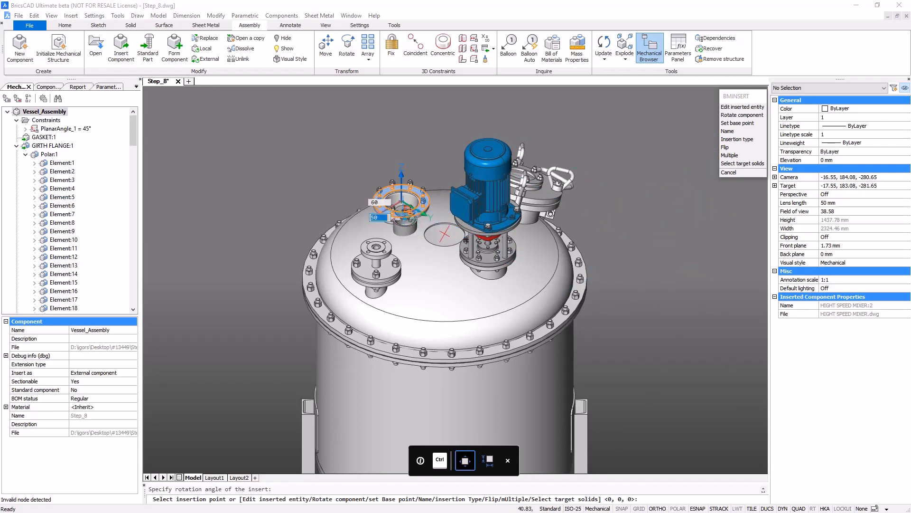
left_click(401, 200)
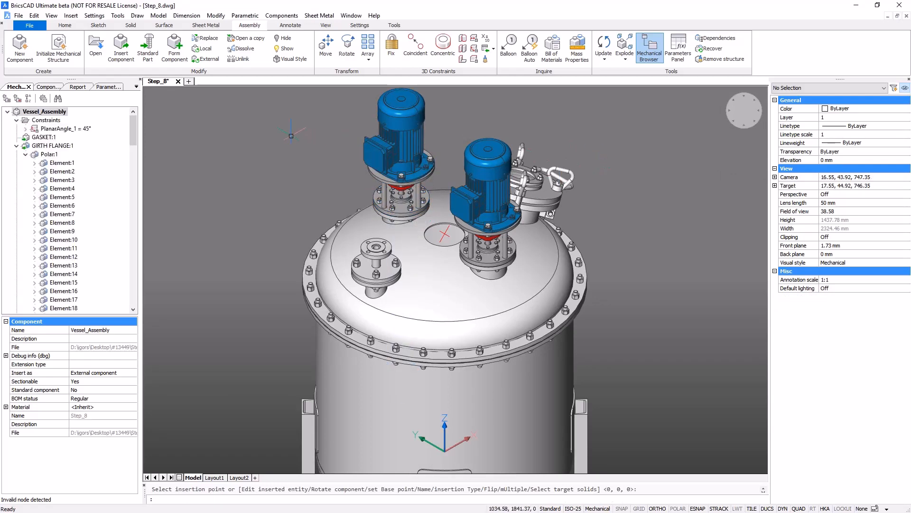
Insert MIXER_A.dwg from the MIXERS folder in the free space beside the vessel, at 610, 1850, 0.
key("Return")
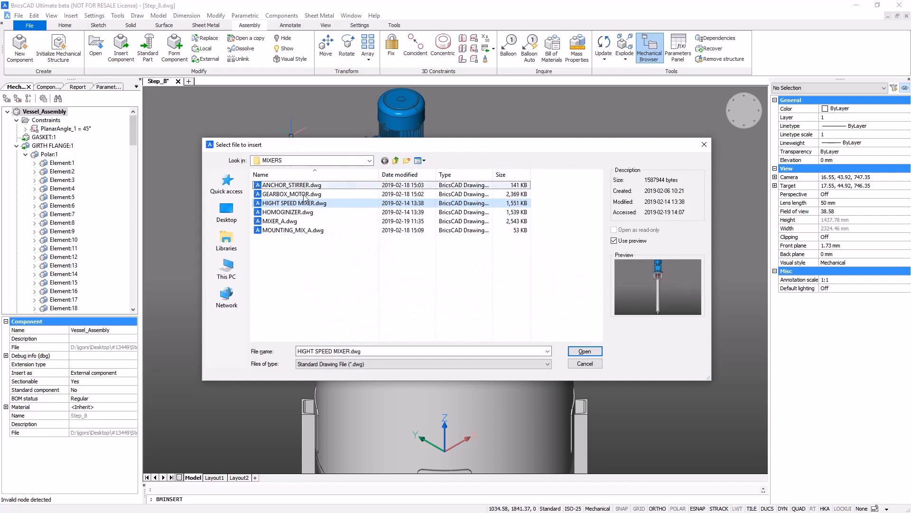
left_click(306, 221)
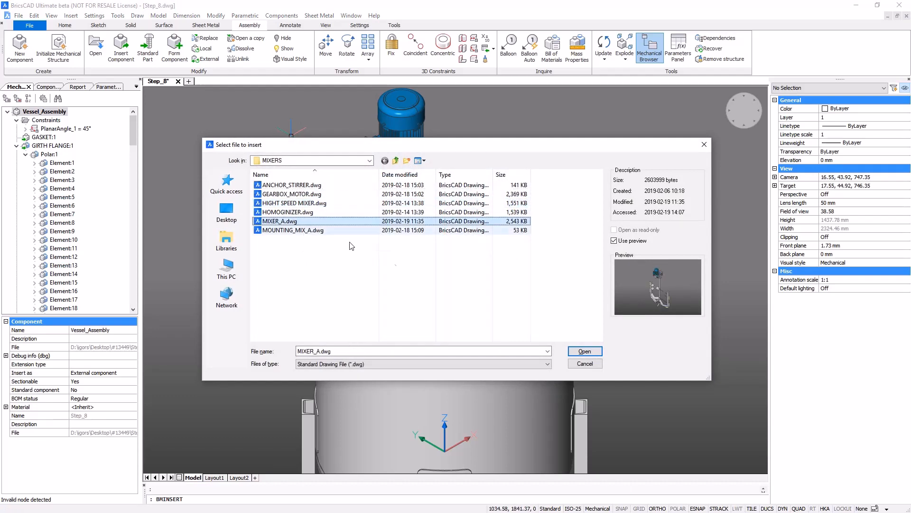
left_click(585, 352)
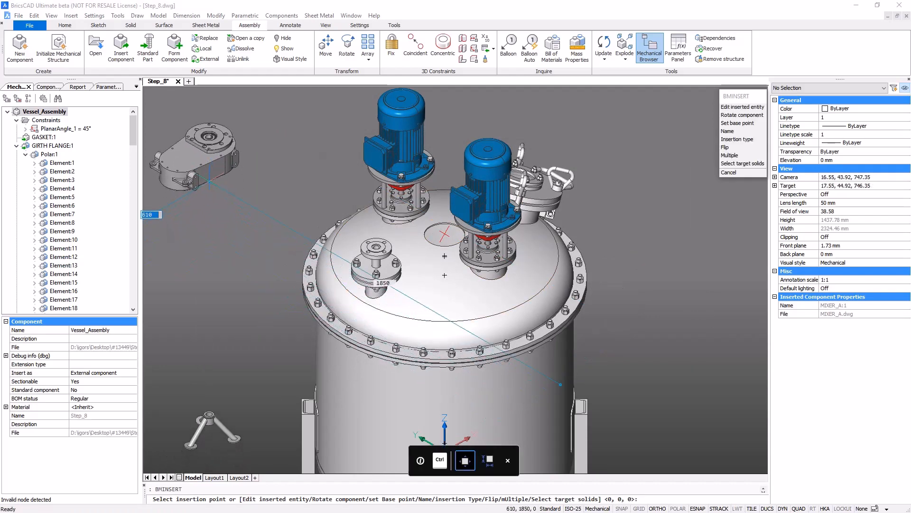
left_click(209, 181)
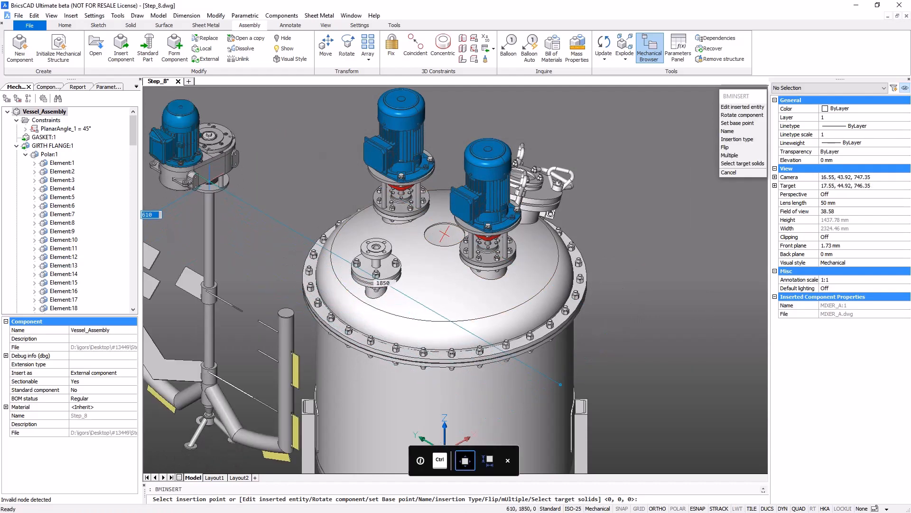
Add a 994 mm distance constraint between the world XY plane and the mounting flange under MIXER_A's gearbox.
scroll(455, 281, "down", 4)
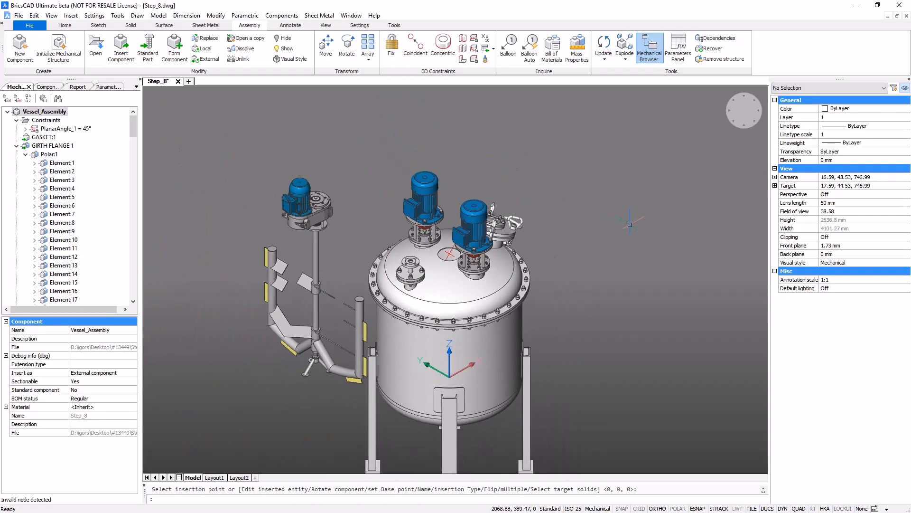
left_click(475, 40)
right_click(712, 90)
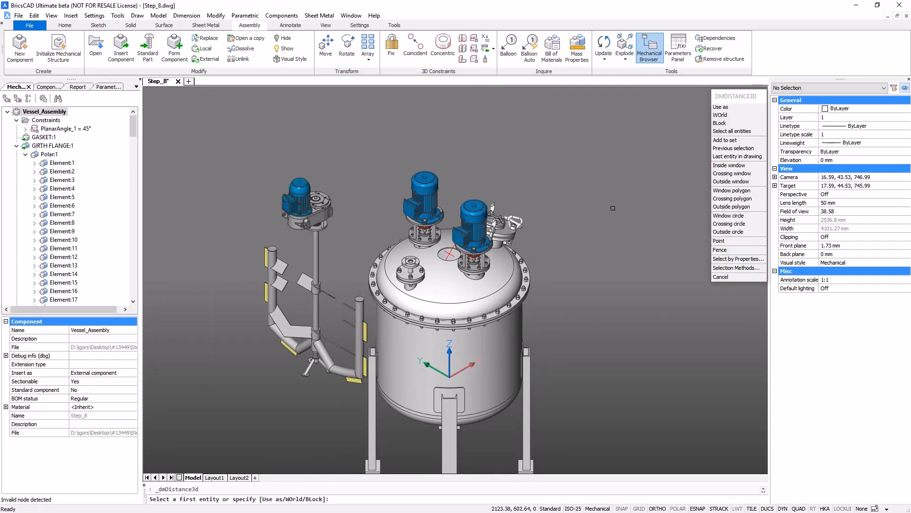
left_click(721, 115)
left_click(730, 139)
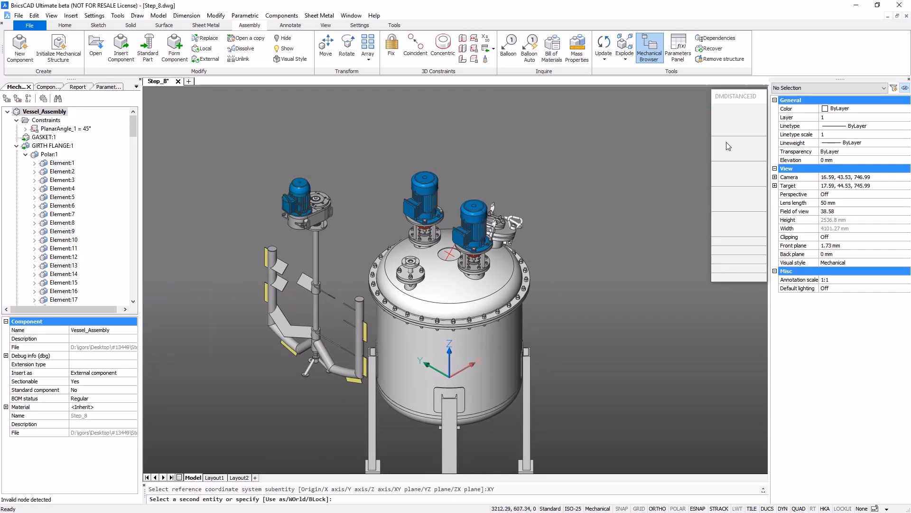
scroll(456, 278, "up", 3)
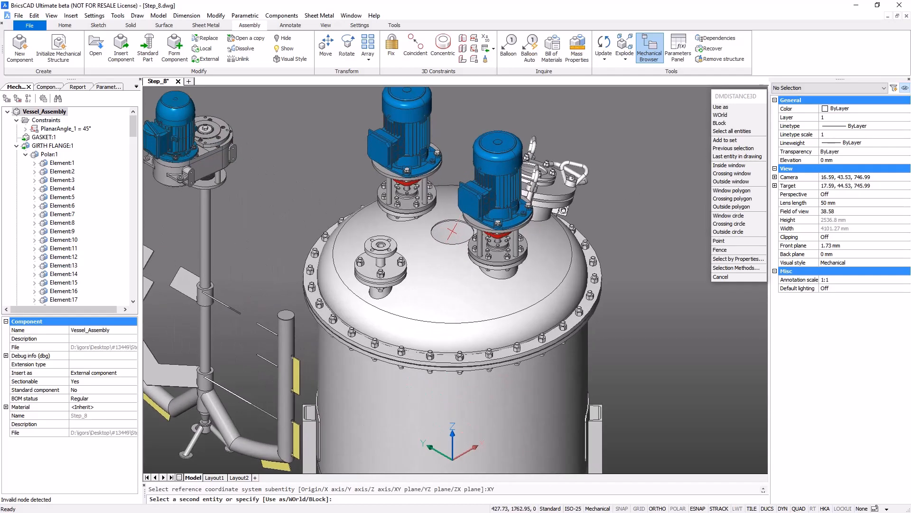
left_click(209, 183)
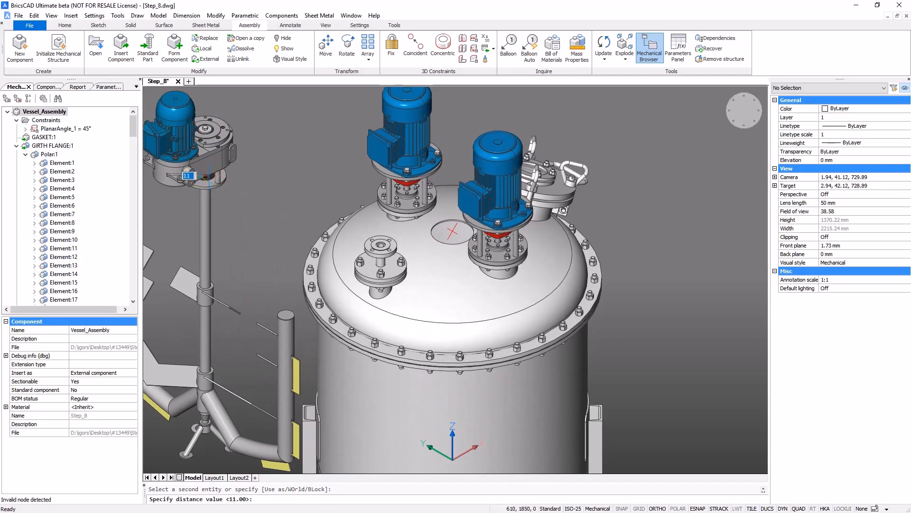
type("994")
key("Return")
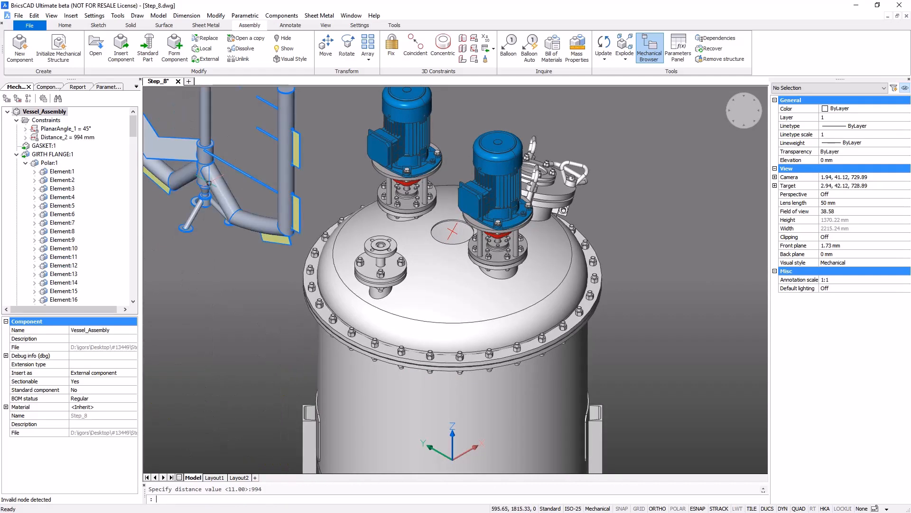
Constrain MIXER_A concentric with the vessel's cylindrical shell.
scroll(209, 182, "down", 5)
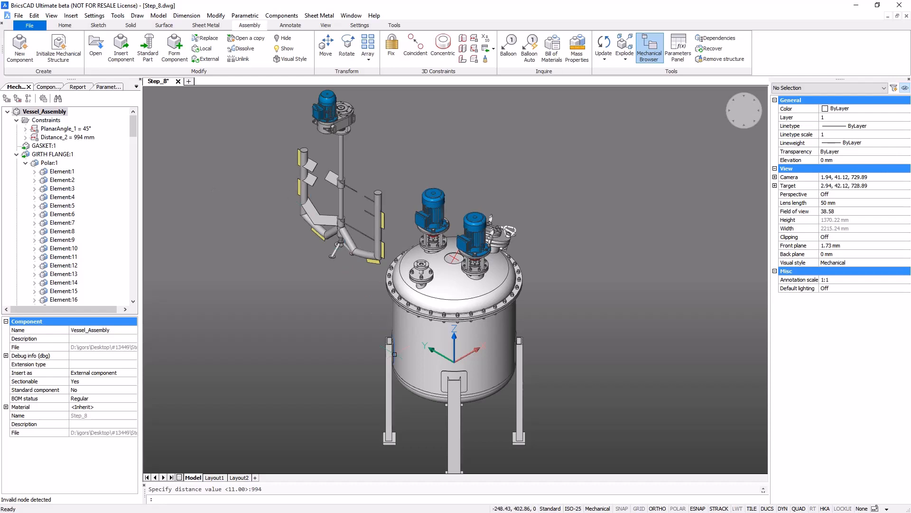
left_click(420, 360)
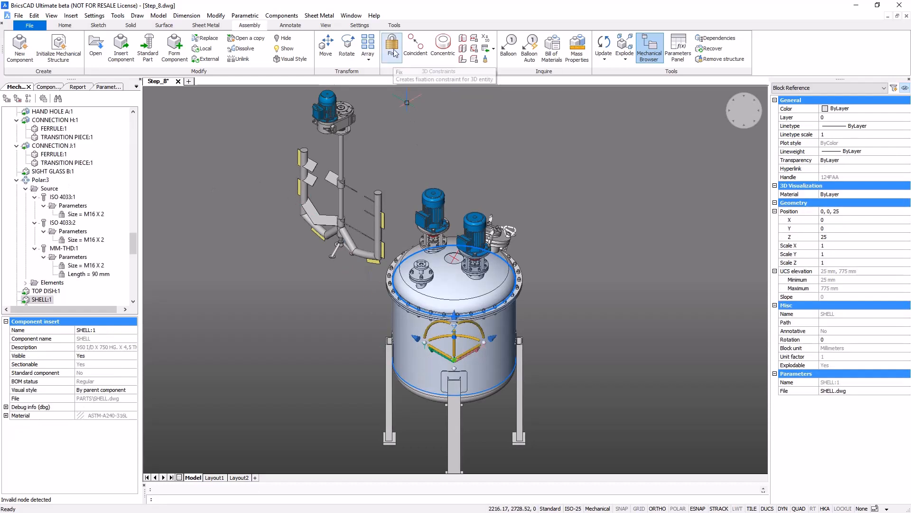
left_click(441, 56)
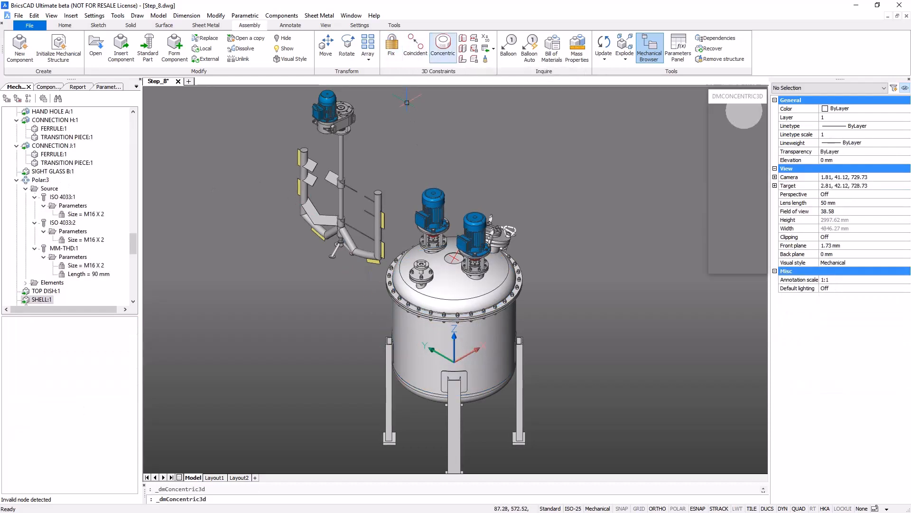
left_click(416, 332)
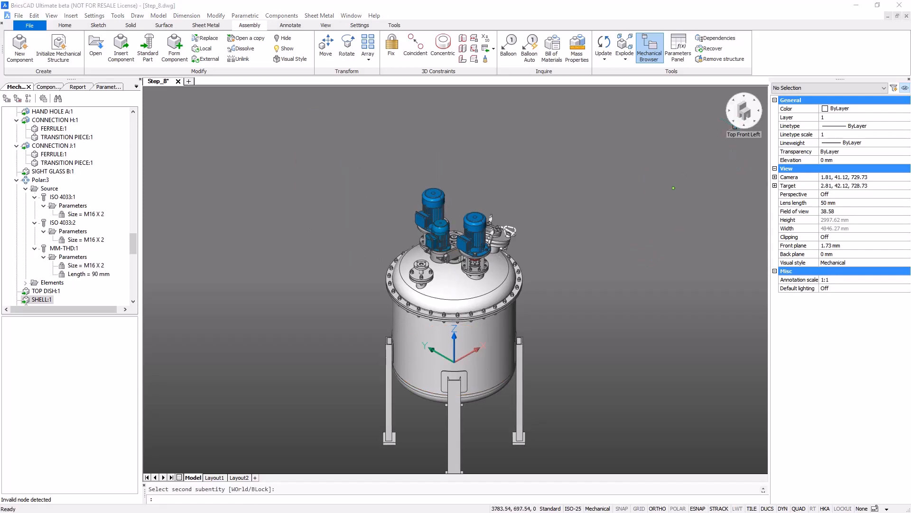
left_click(735, 122)
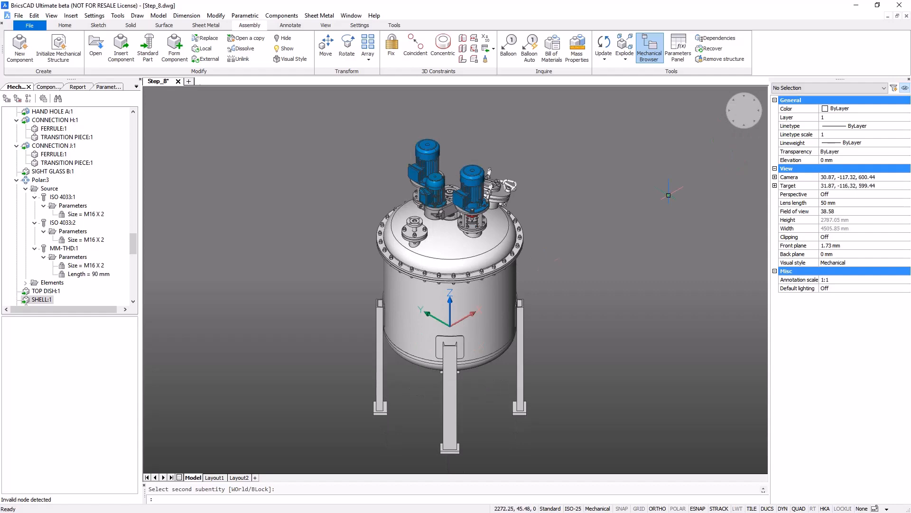
Import the BTR_A0 layout from vessel_template.dwt in the #13449 Templates folder and open that layout.
right_click(193, 478)
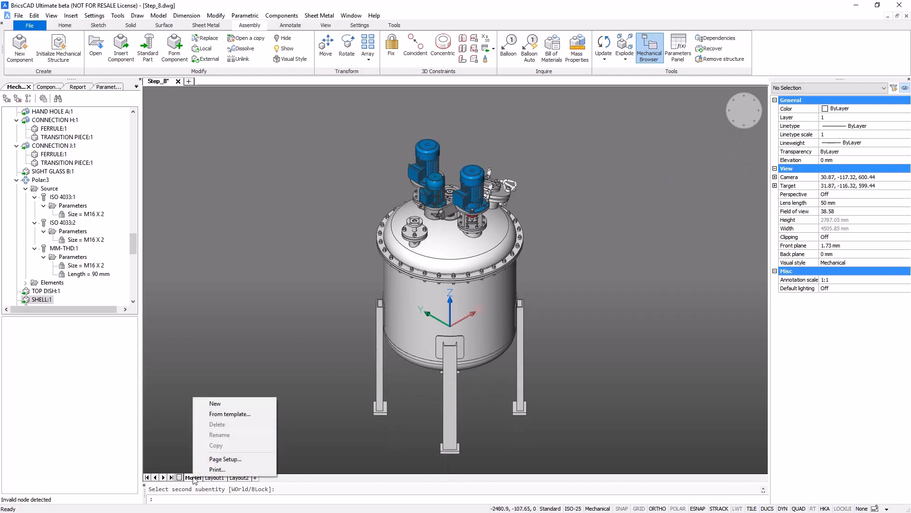
left_click(236, 416)
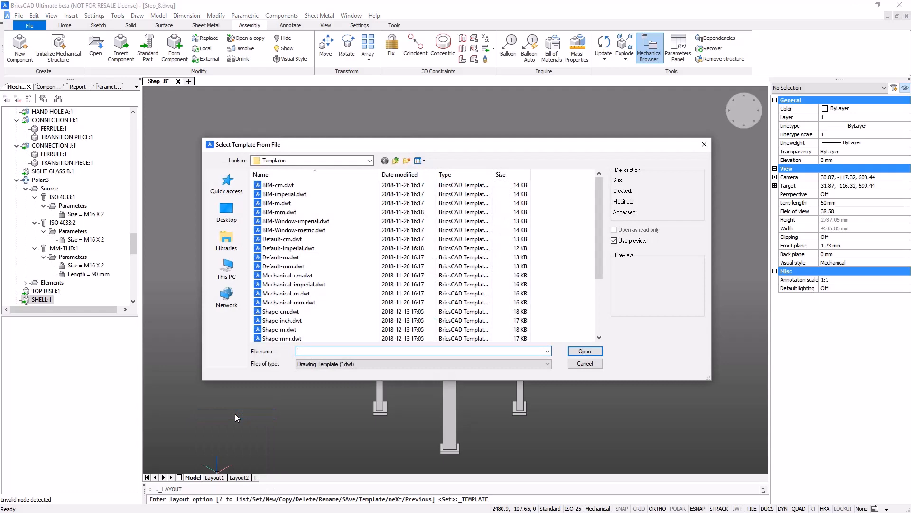
left_click(224, 214)
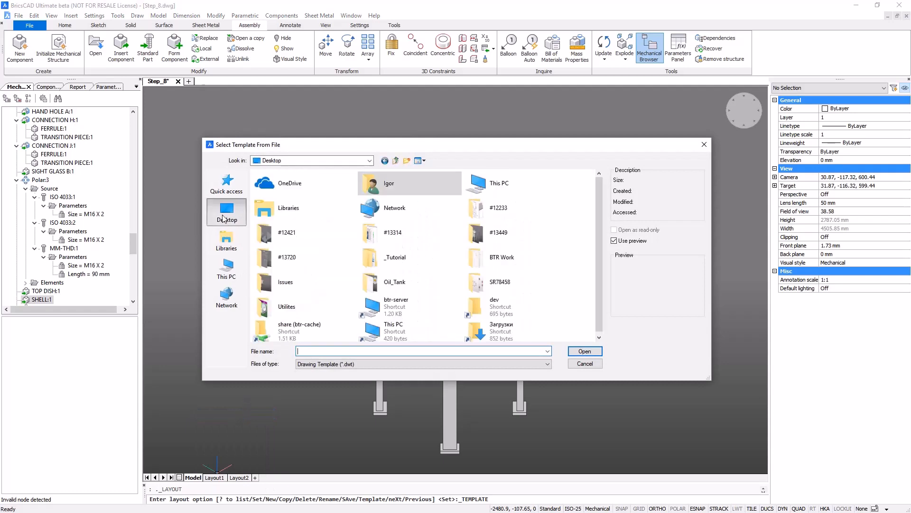
double_click(478, 232)
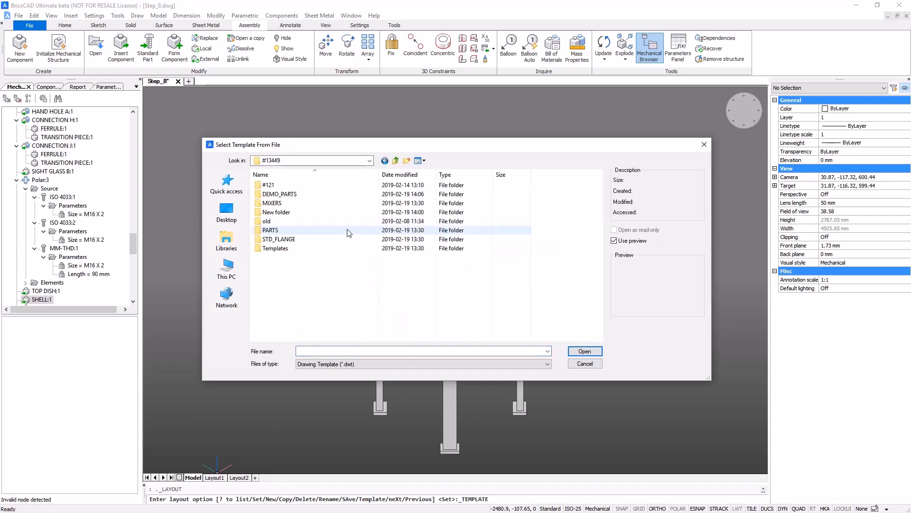
double_click(285, 247)
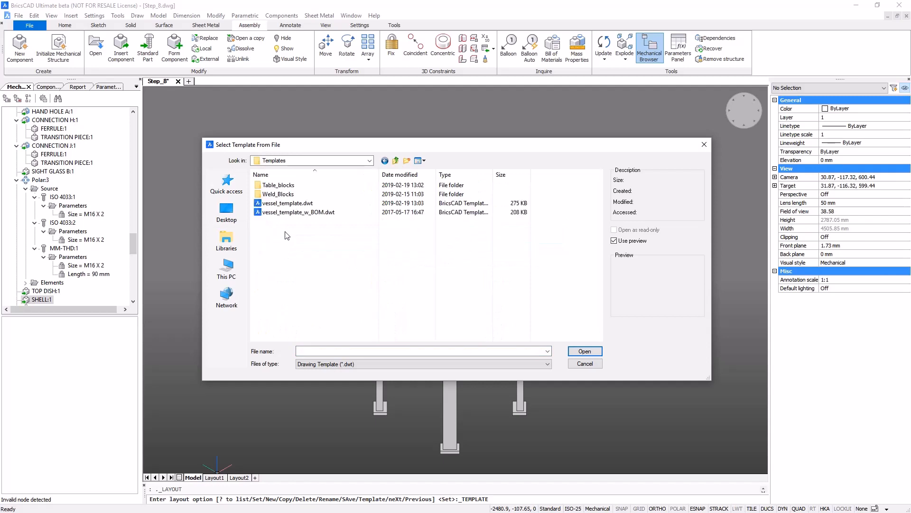
left_click(287, 204)
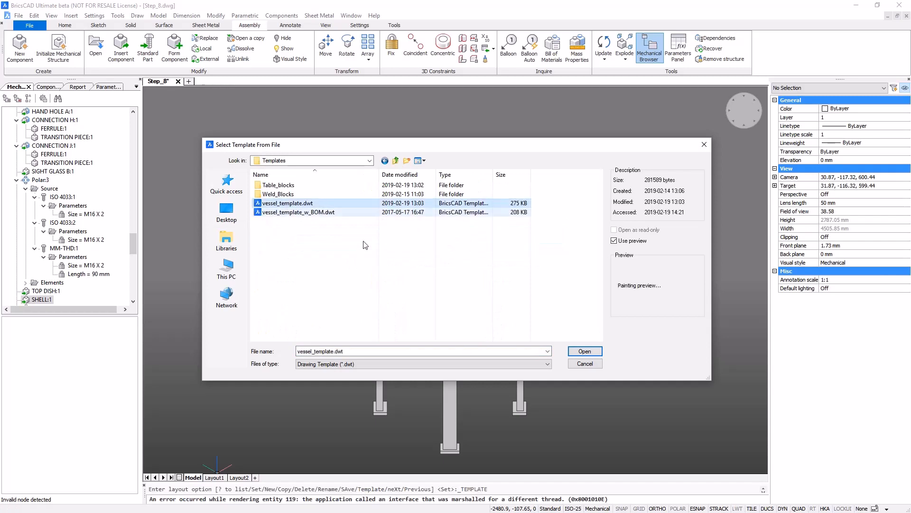
left_click(585, 351)
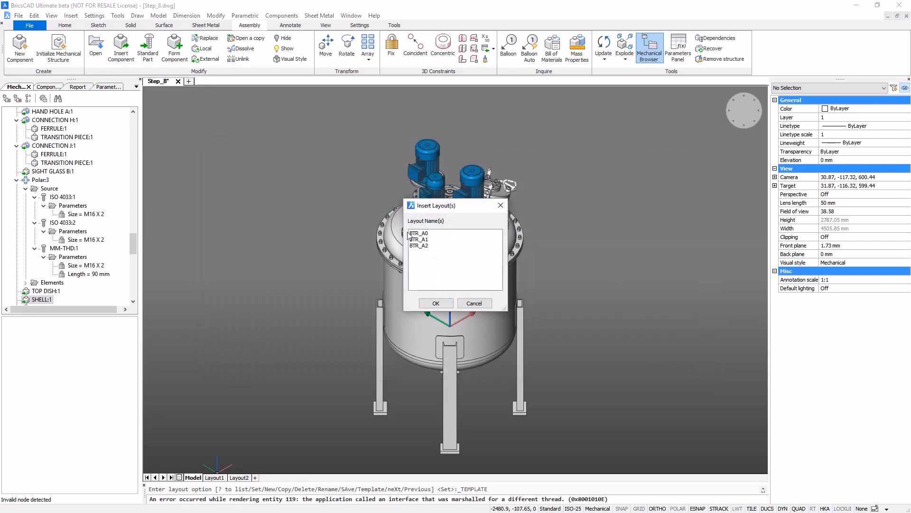
left_click(418, 233)
left_click(435, 303)
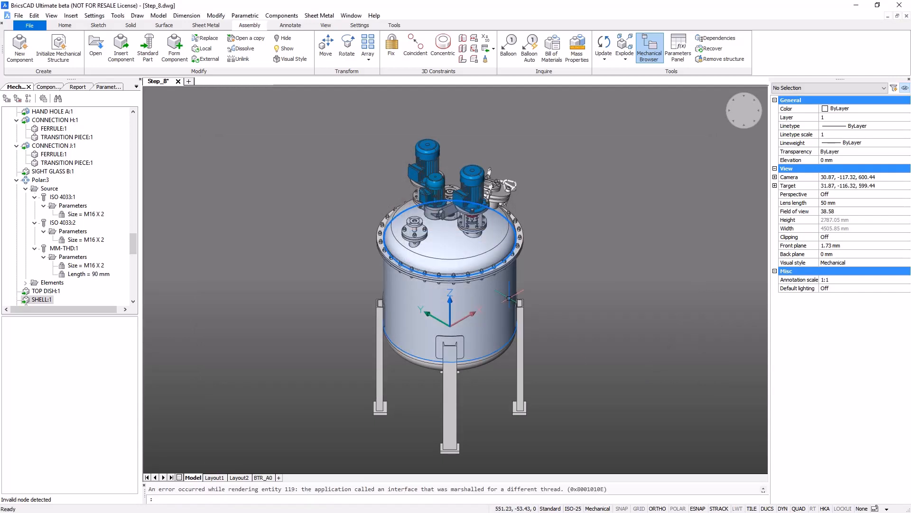
left_click(264, 479)
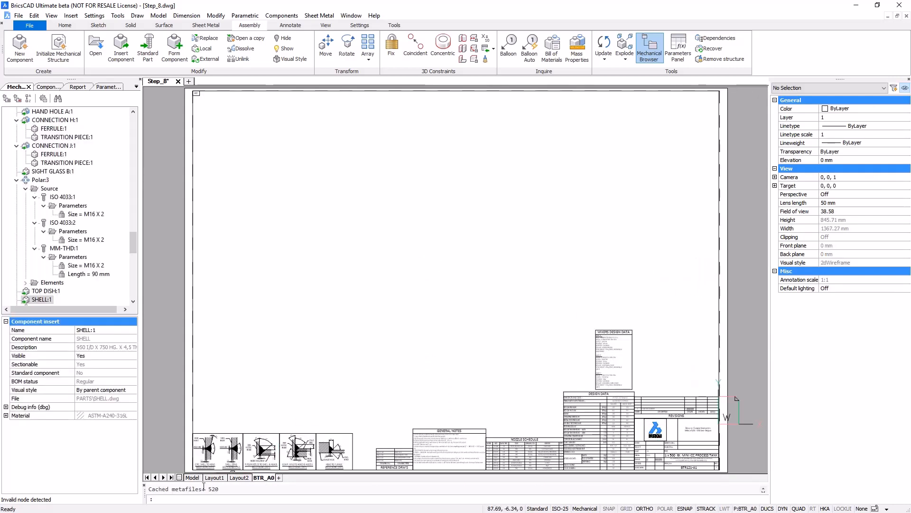
Start base views of the entire vessel model on the existing BTR_A0 layout.
left_click(193, 478)
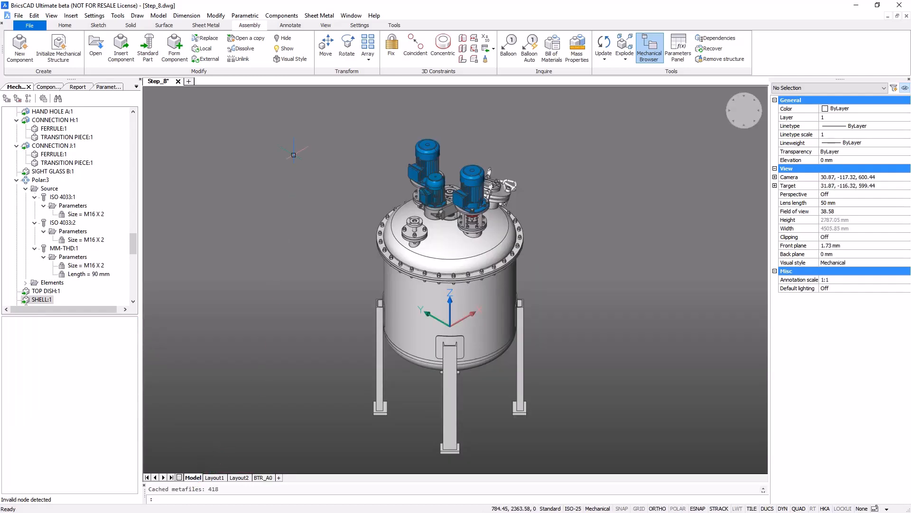
left_click(295, 27)
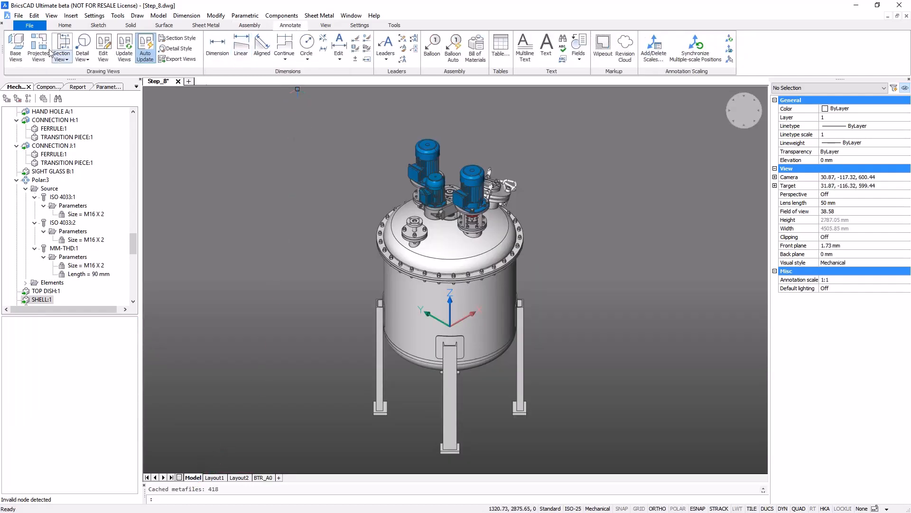
left_click(16, 46)
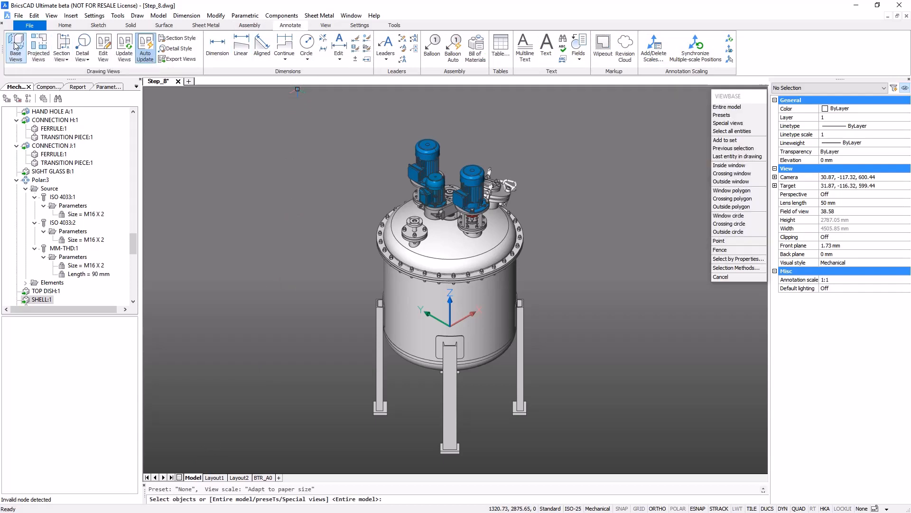
key("Return")
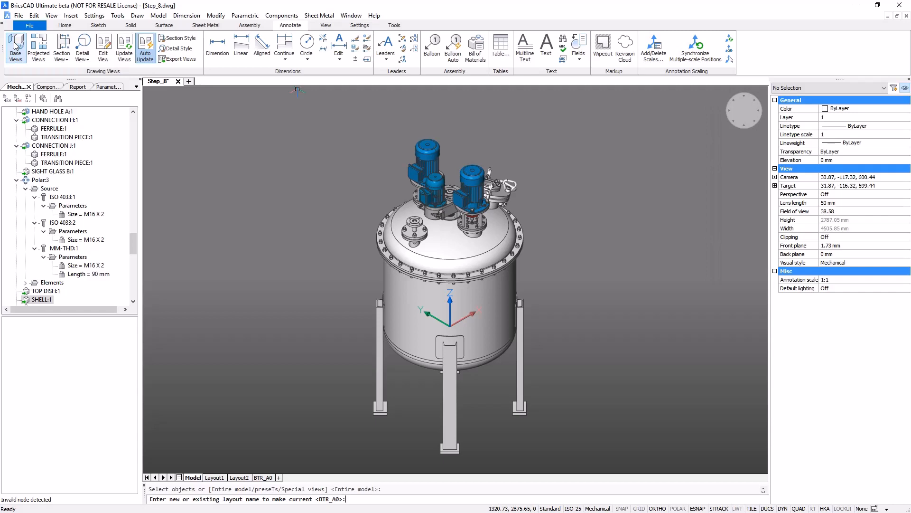
key("Return")
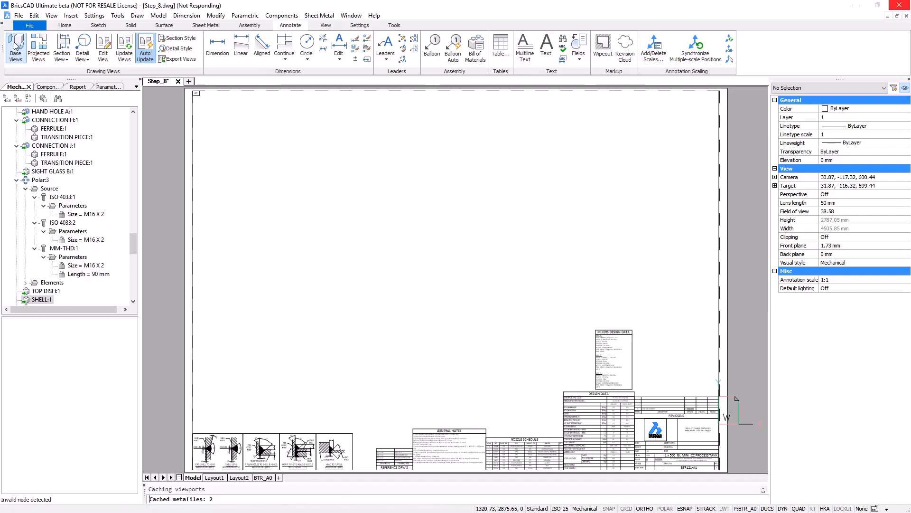
left_click(16, 45)
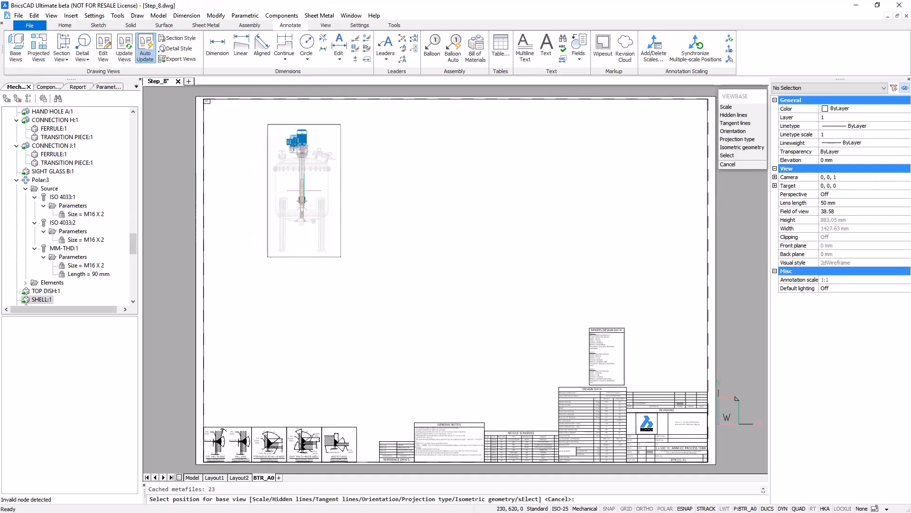
Place a Top-oriented base view of the vessel at 1:8 standard scale in the sheet's upper-left area, at about 175, 660.
left_click(734, 132)
left_click(742, 139)
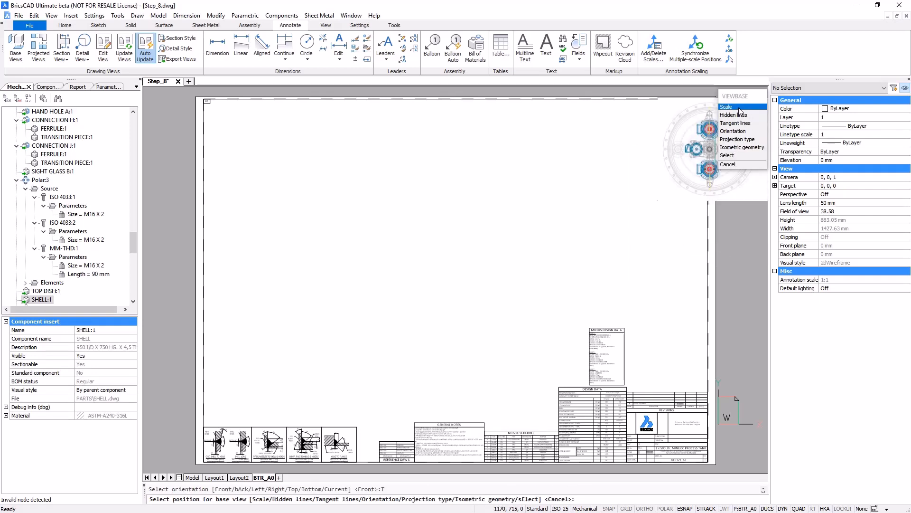
left_click(740, 109)
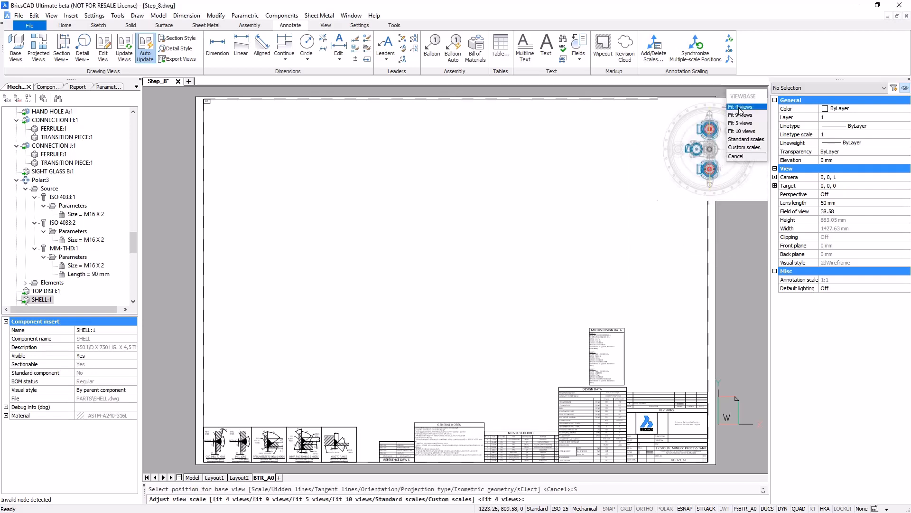
left_click(743, 140)
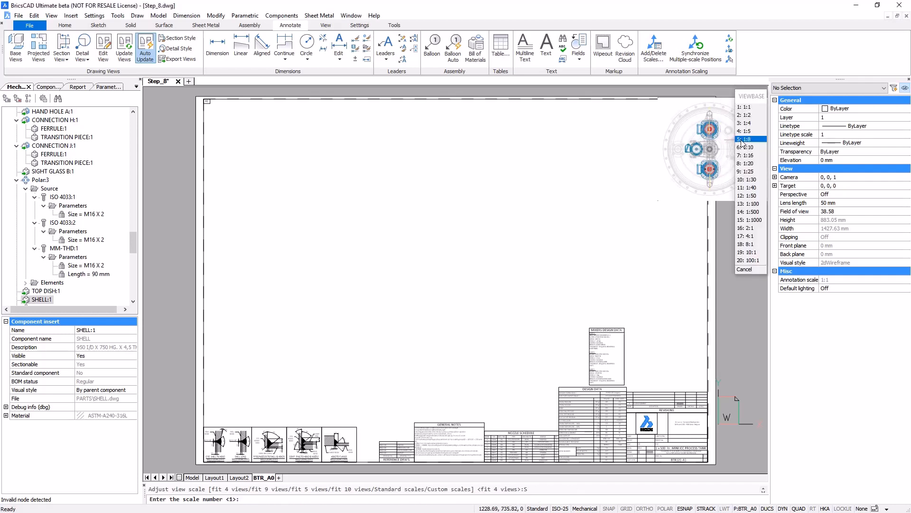
type("5")
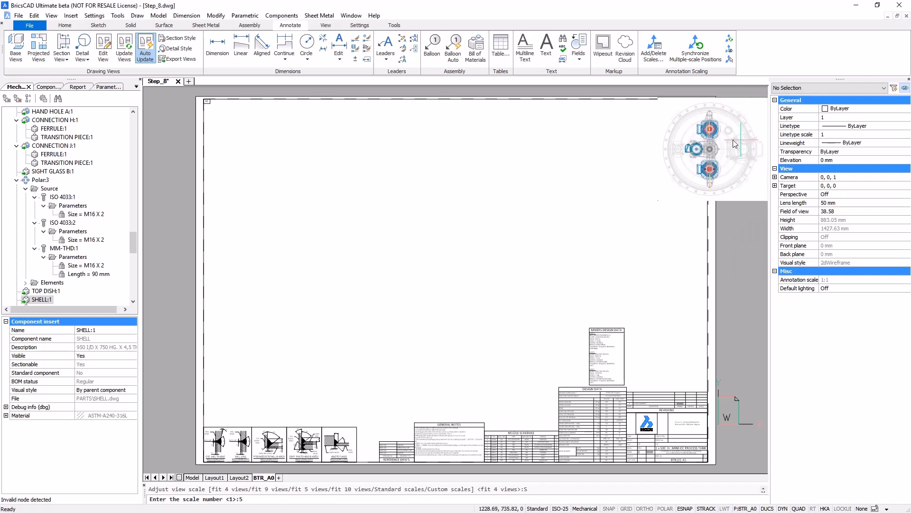
key("Return")
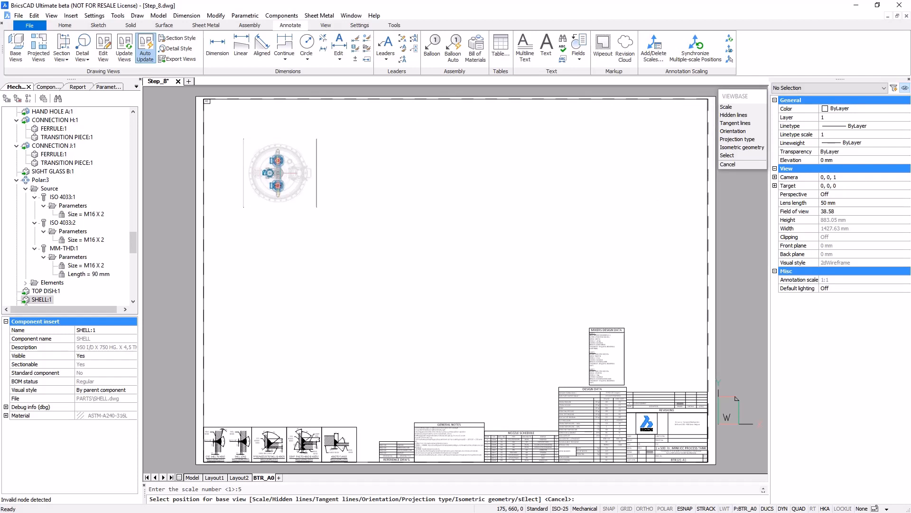
left_click(280, 173)
key("Return")
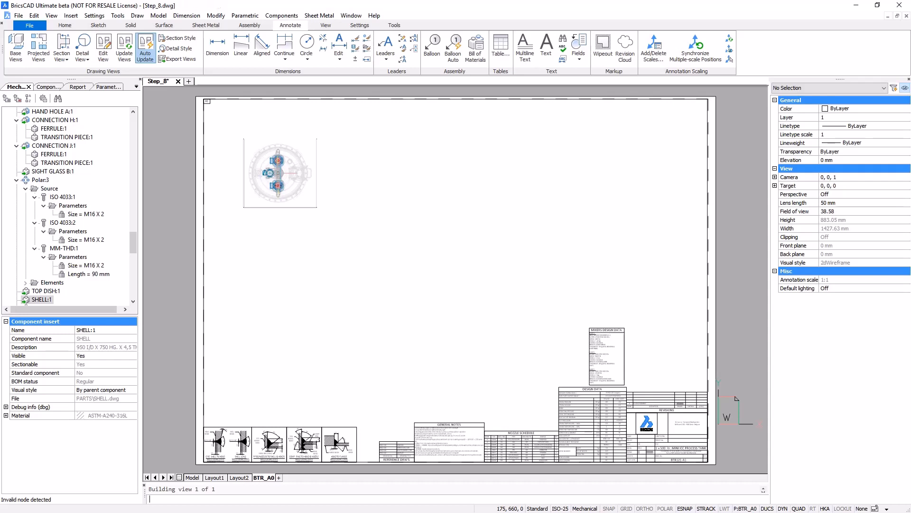
Start a base view of only the central anchor mixer's shaft and blades from the model, on the existing BTR_A0 layout.
left_click(192, 477)
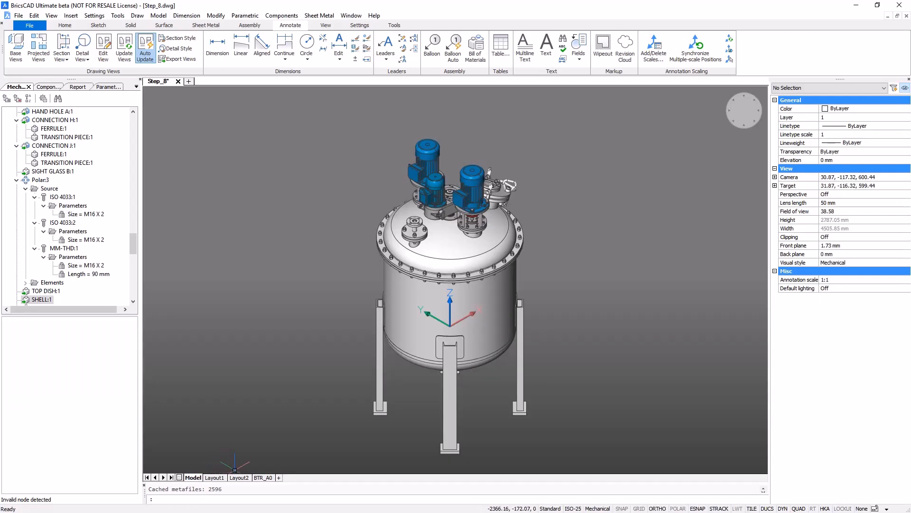
left_click(14, 45)
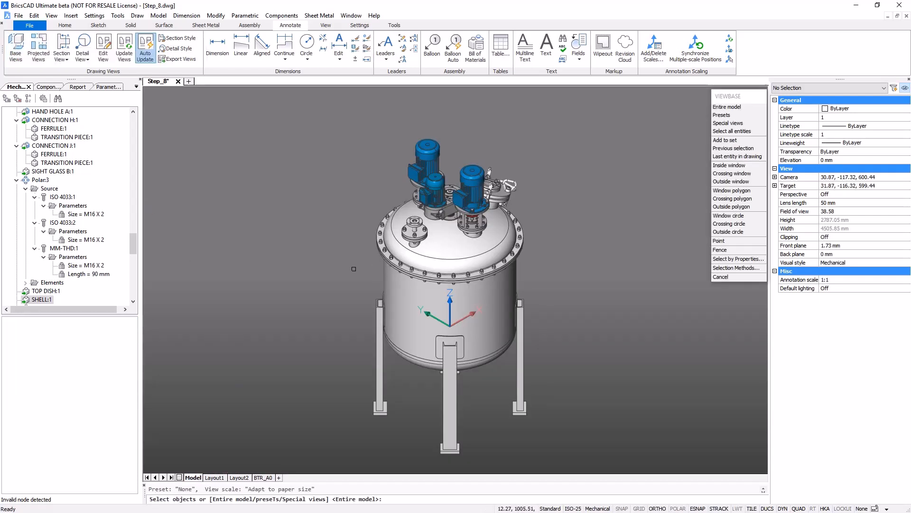
middle_click_drag(510, 225, 510, 163, "shift")
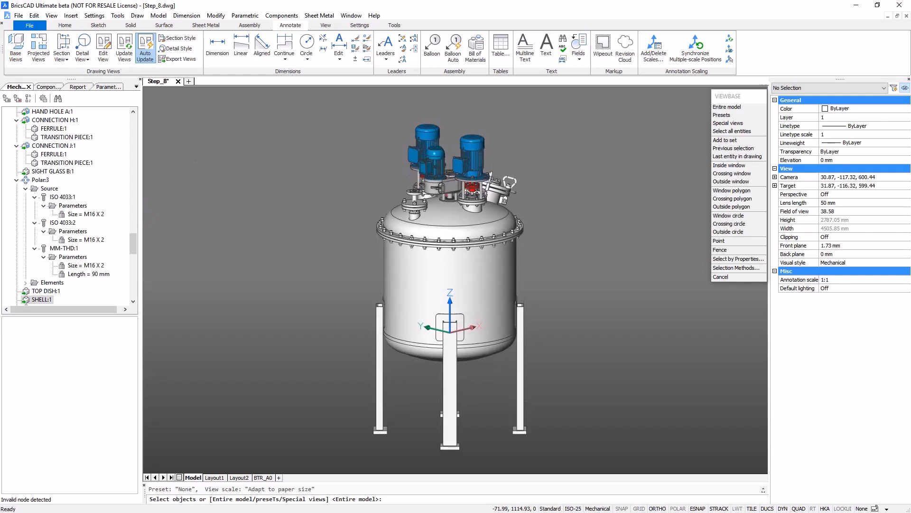
scroll(510, 163, "up", 6)
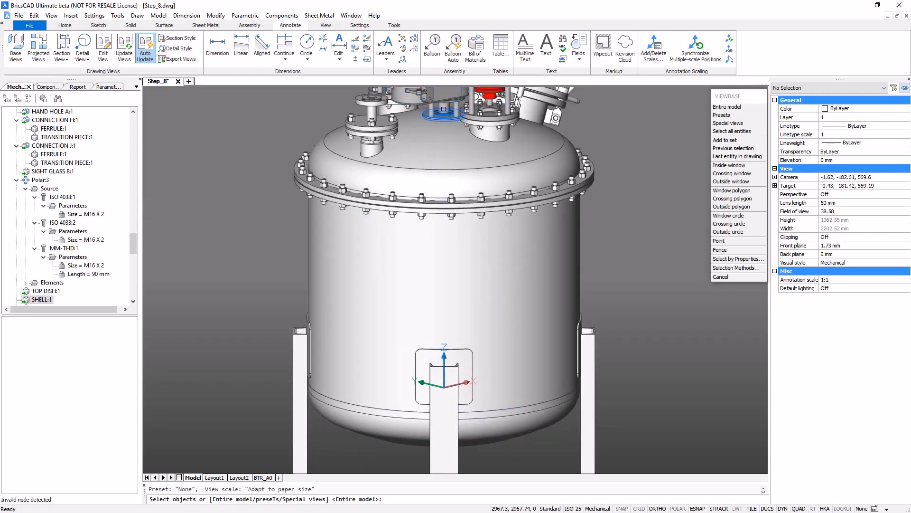
left_click(444, 110)
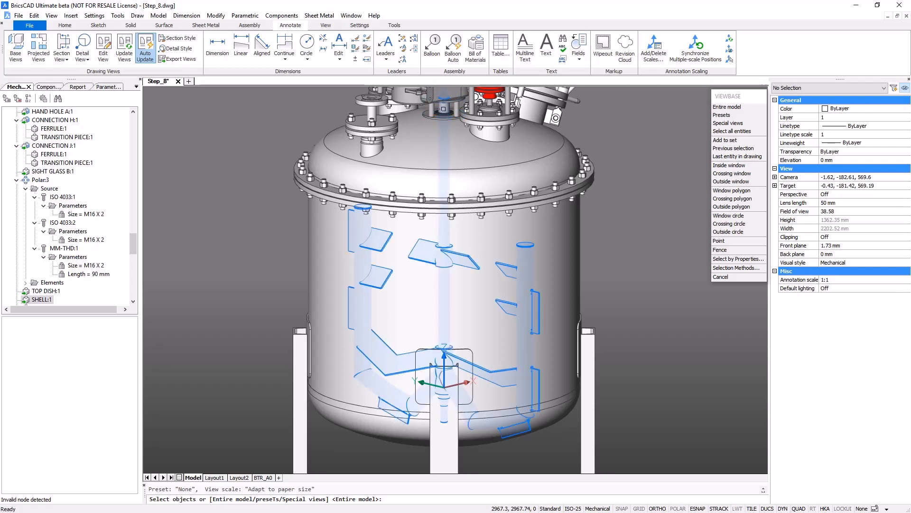
key("Return")
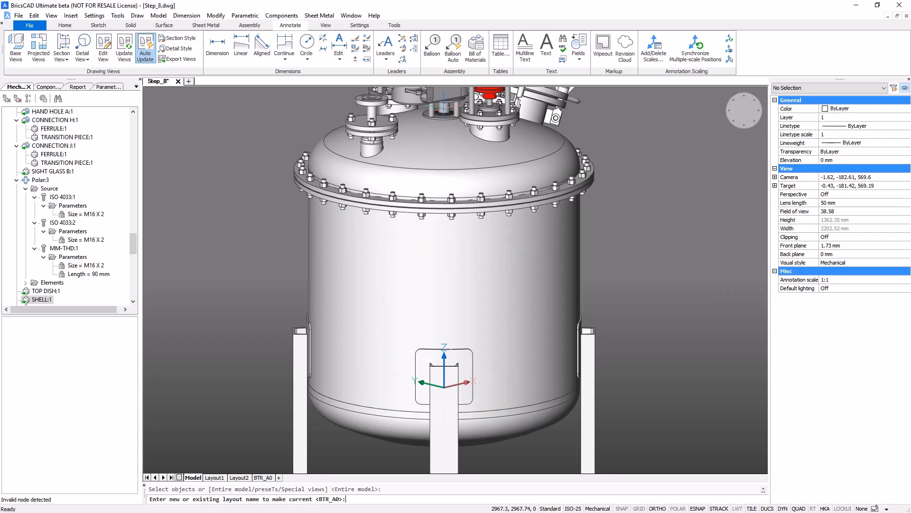
key("Return")
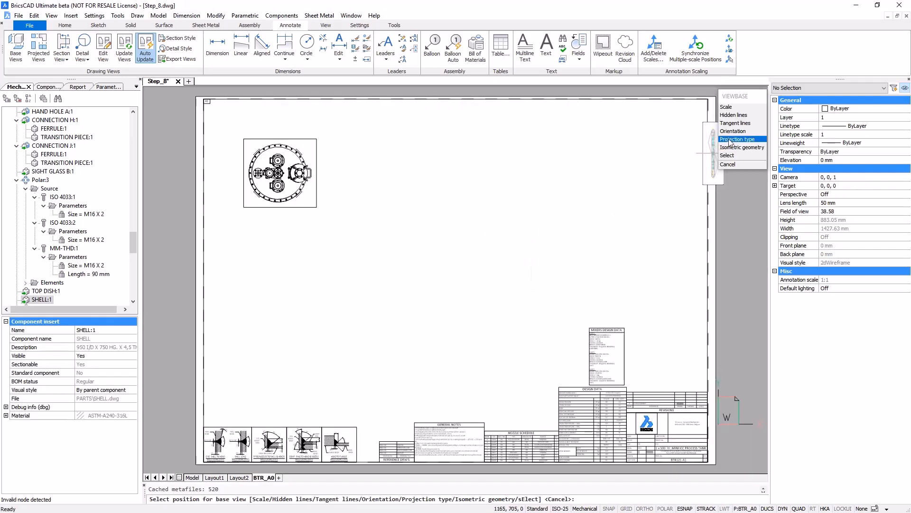
Set the mixer view's orientation to Right and place it left of the makers design data table, at about 675, 320.
type("o")
key("Return")
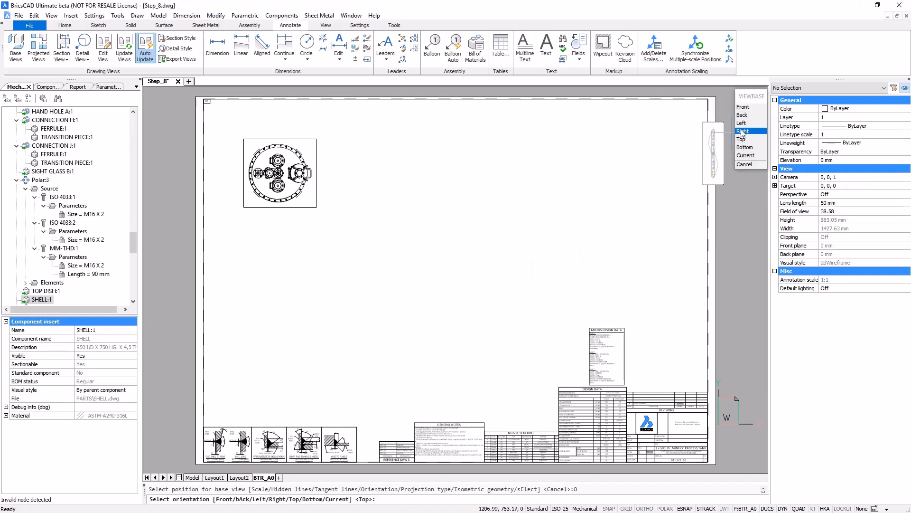
type("r")
key("Return")
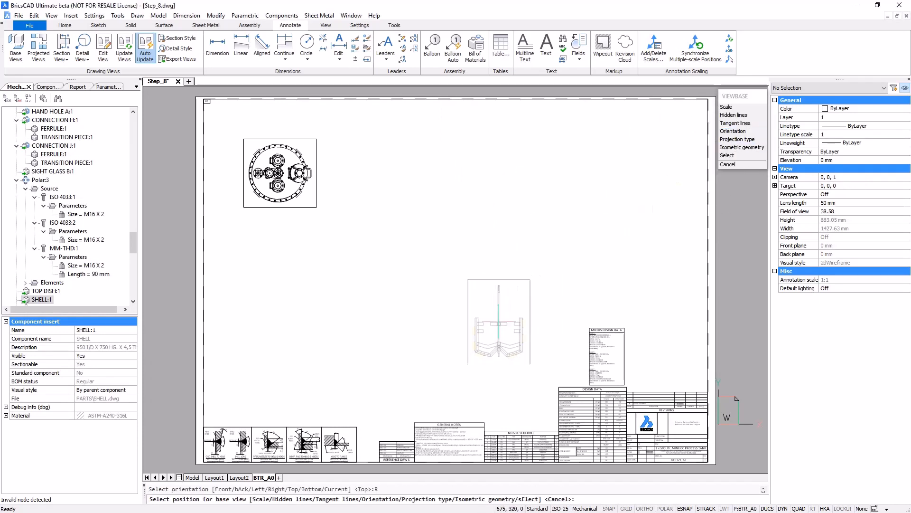
left_click(496, 321)
key("Return")
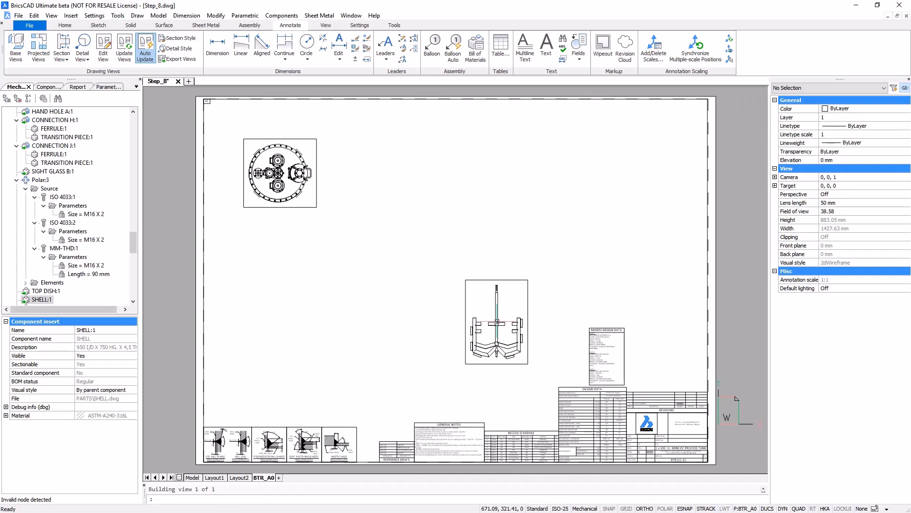
Create a full section view along a vertical line through the centre of the vessel's top view, placing it below at about 170, 400.
scroll(407, 284, "up", 4)
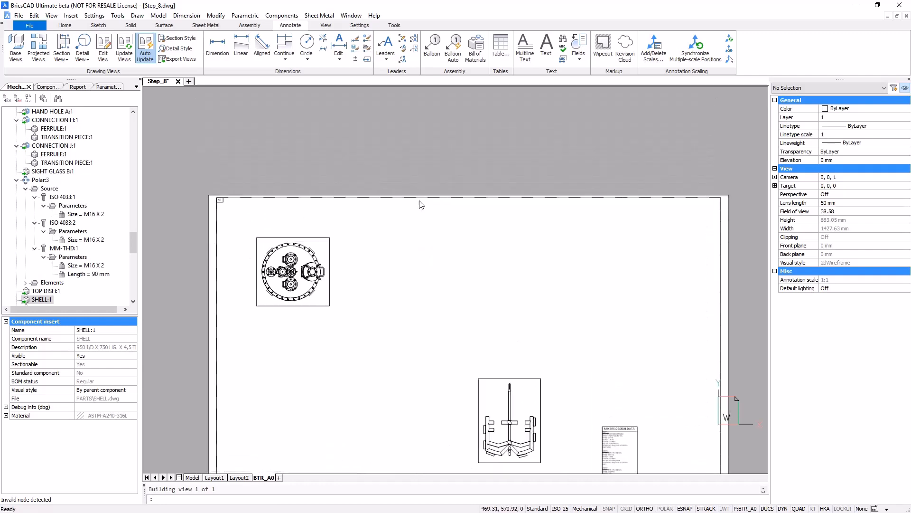
scroll(493, 216, "up", 2)
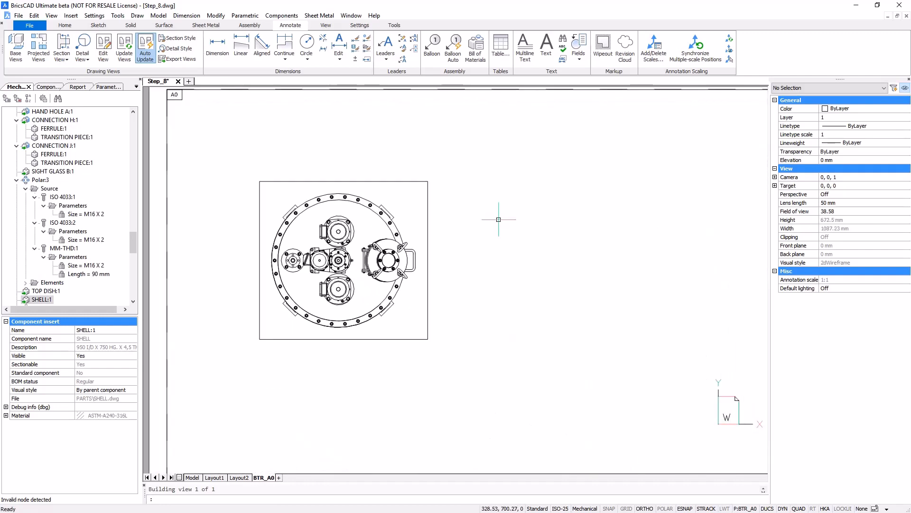
left_click(62, 46)
left_click(339, 364)
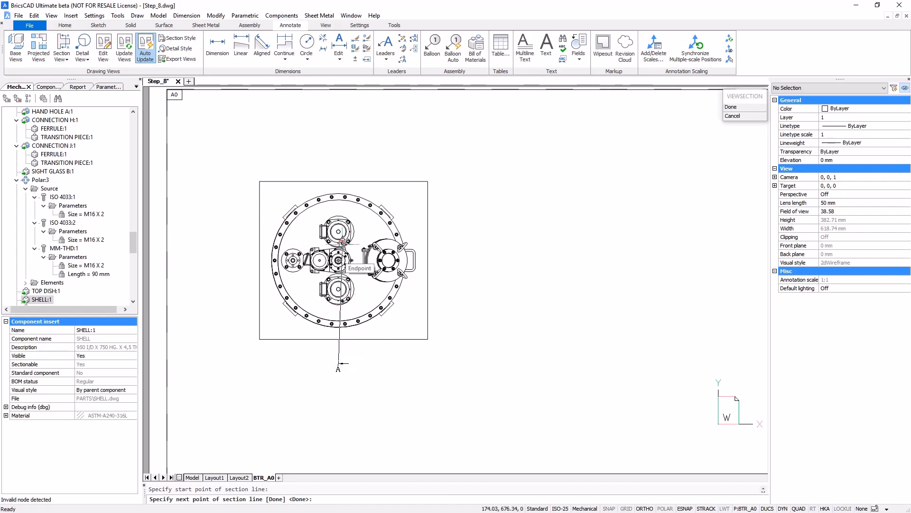
left_click(336, 169)
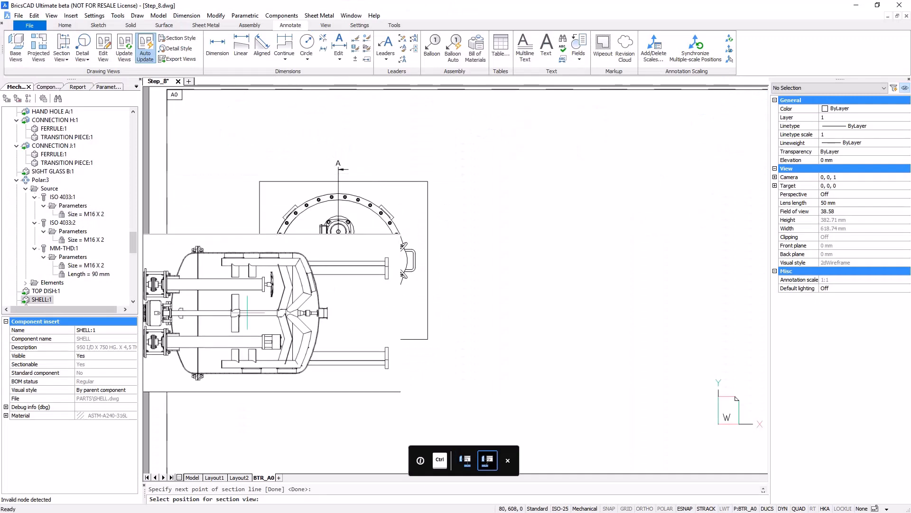
scroll(456, 194, "down", 3)
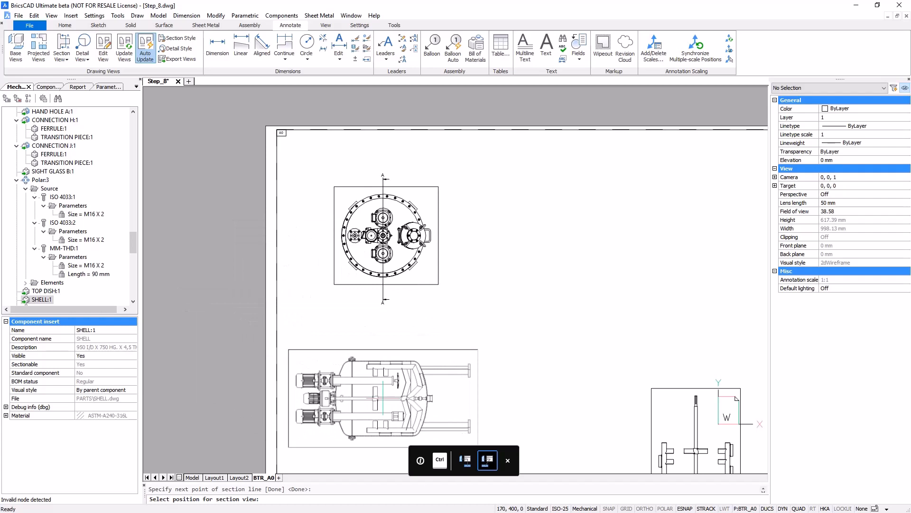
left_click(383, 398)
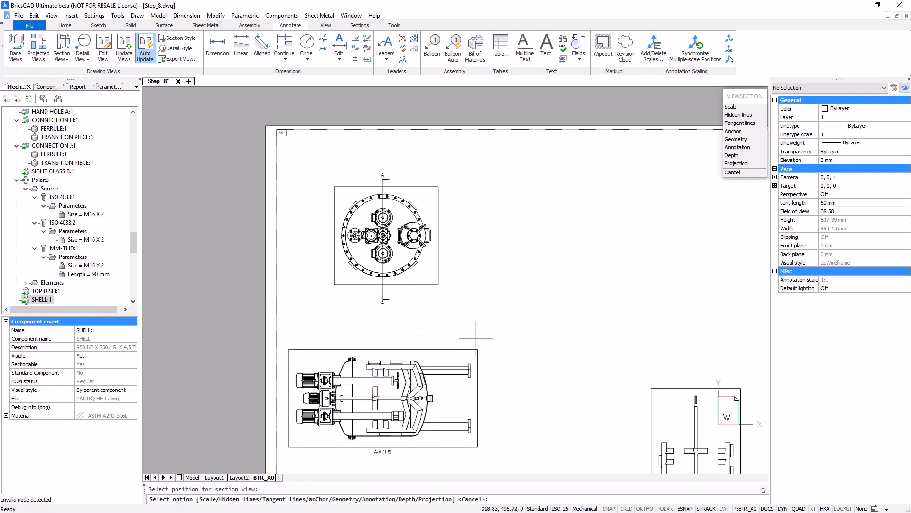
key("Return")
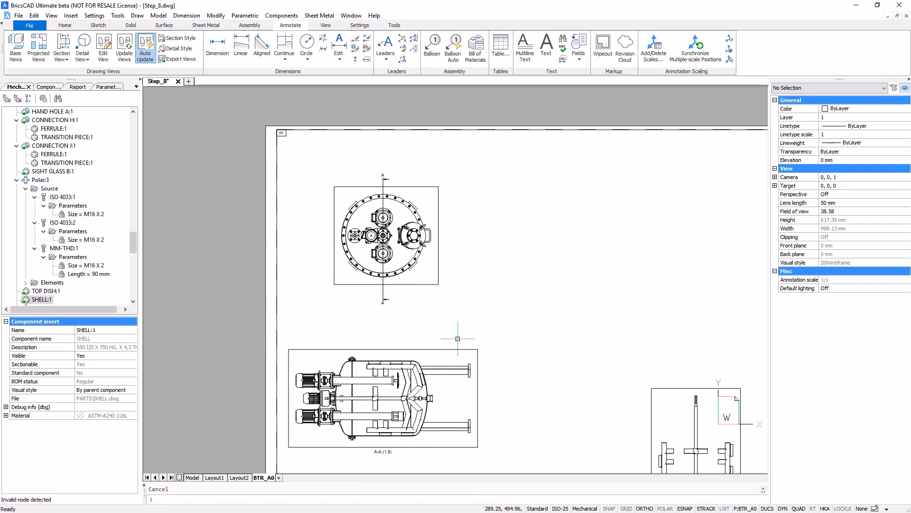
Rotate the section view 90 degrees clockwise about its centre so the vessel stands upright.
left_click(467, 329)
left_click(429, 352)
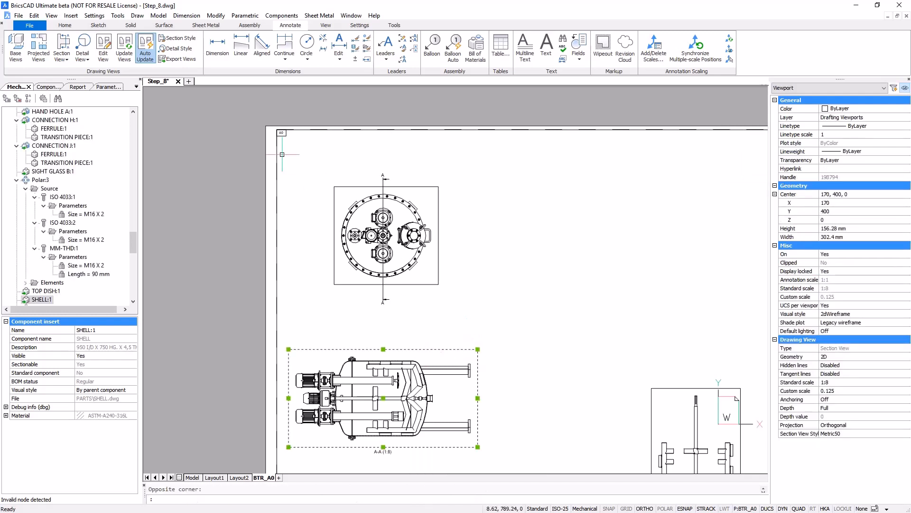
left_click(98, 26)
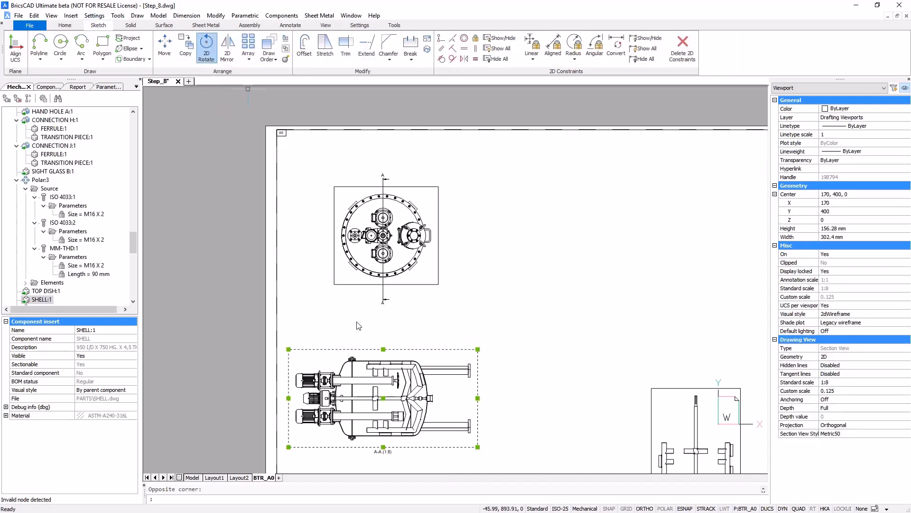
left_click(383, 398)
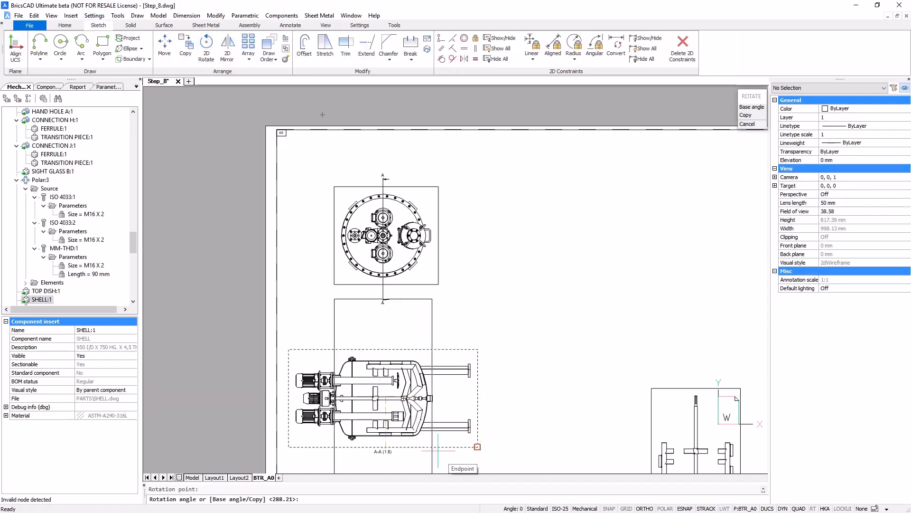
left_click(475, 427)
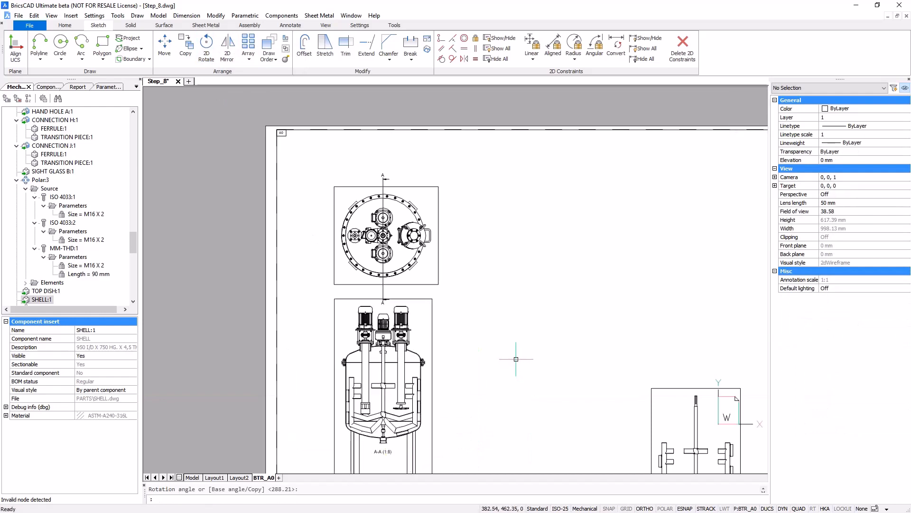
Delete the A-A (1:8) label from the vessel's section view.
middle_click_drag(516, 357, 499, 360)
scroll(512, 358, "up", 1)
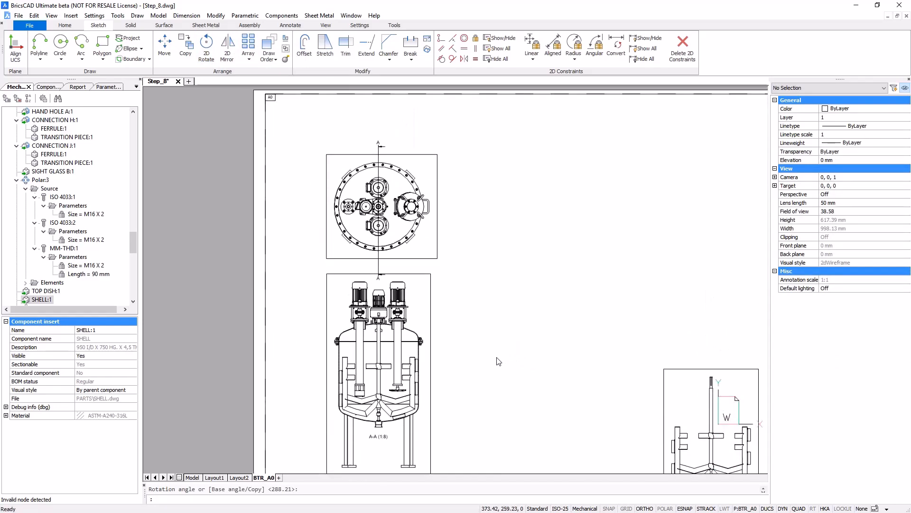
left_click(382, 437)
key("Delete")
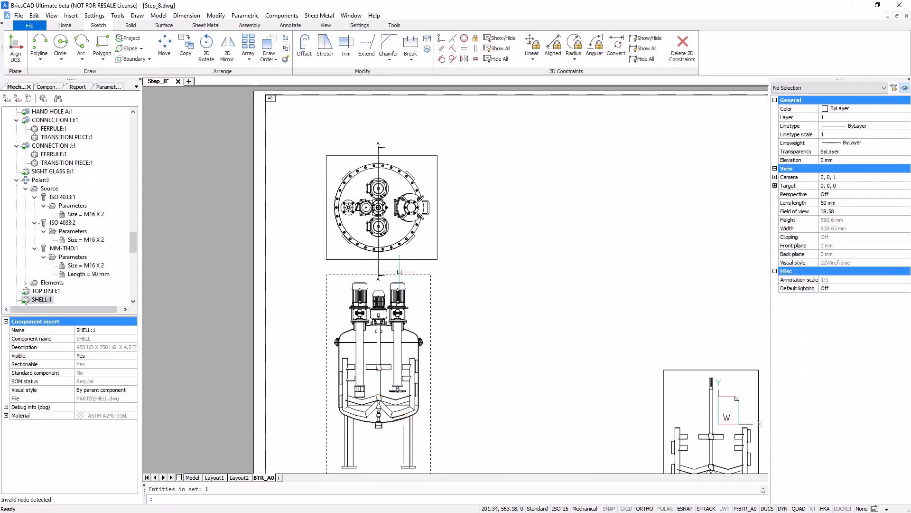
Move the section line on the vessel's top view to the _HIDDEN layer and acknowledge the frozen-layer notice.
left_click(378, 264)
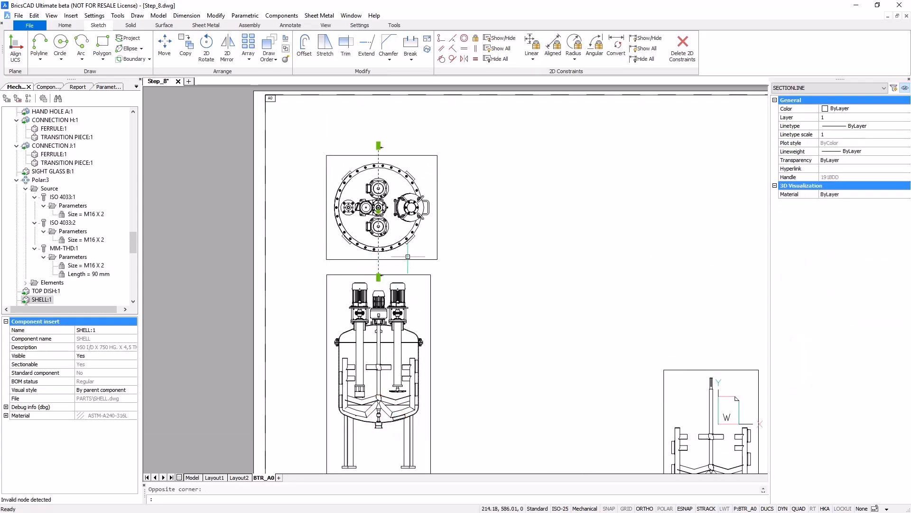
left_click(64, 26)
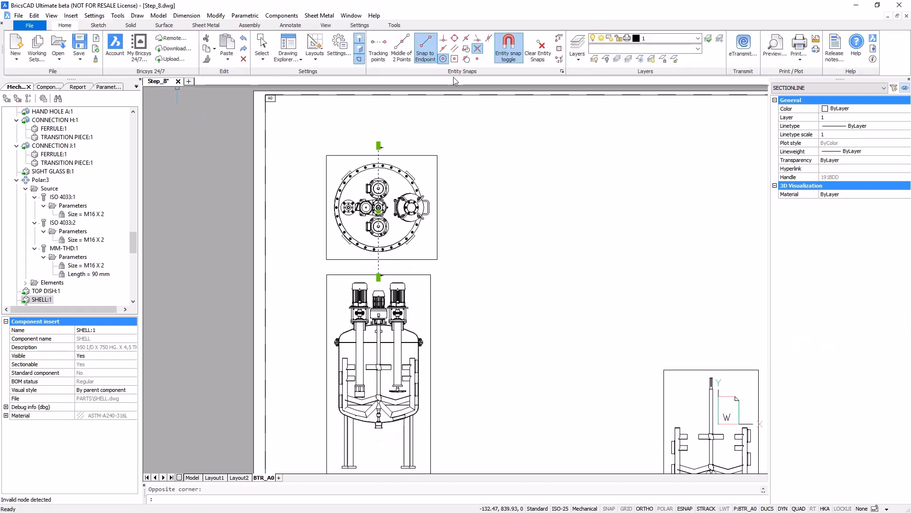
left_click(698, 39)
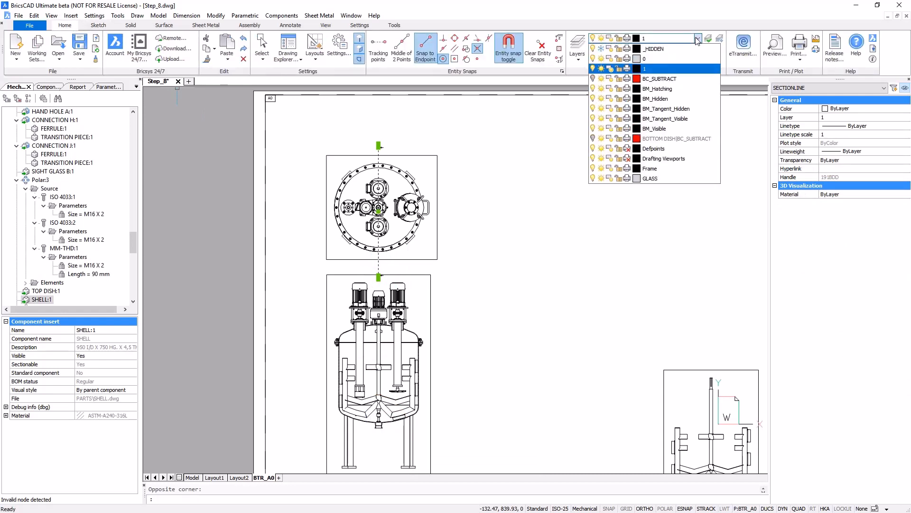
left_click(656, 46)
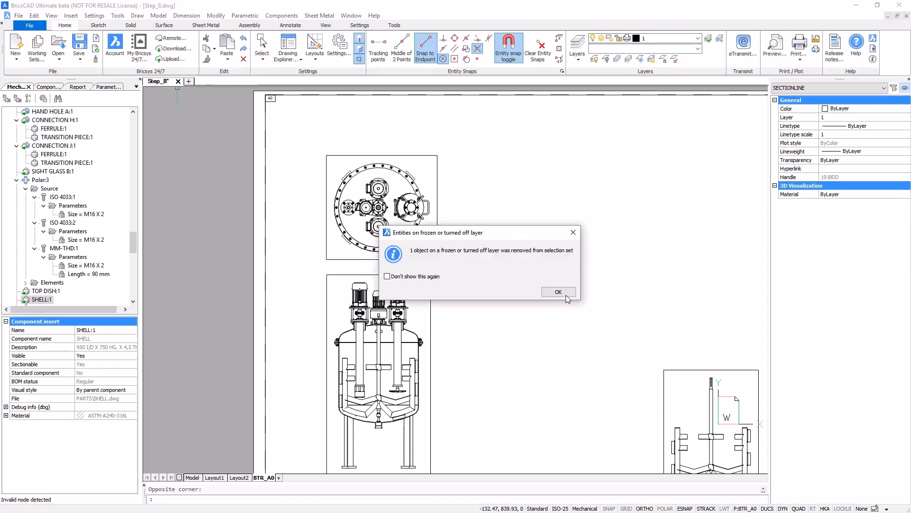
left_click(558, 292)
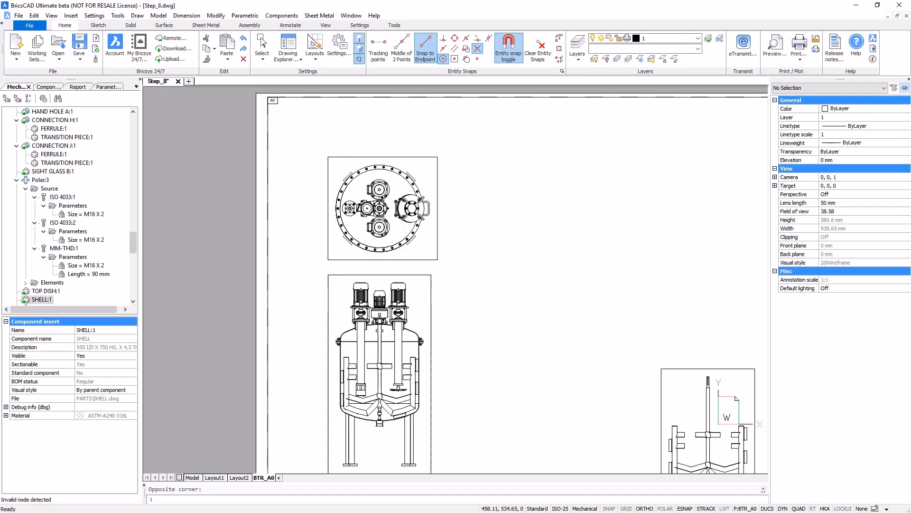
scroll(590, 260, "down", 1)
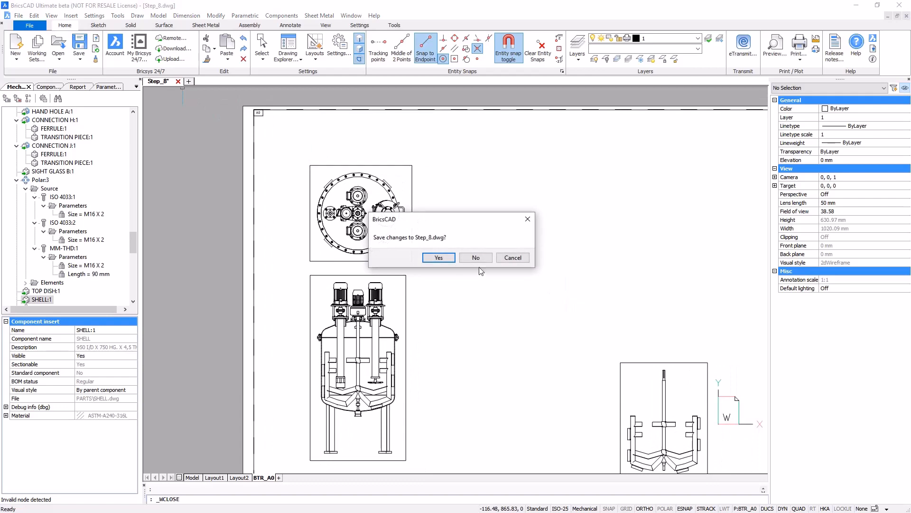
Close the Step_8 drawing without saving its changes and open Step_11.dwg from the #13449 folder.
left_click(475, 257)
left_click(29, 25)
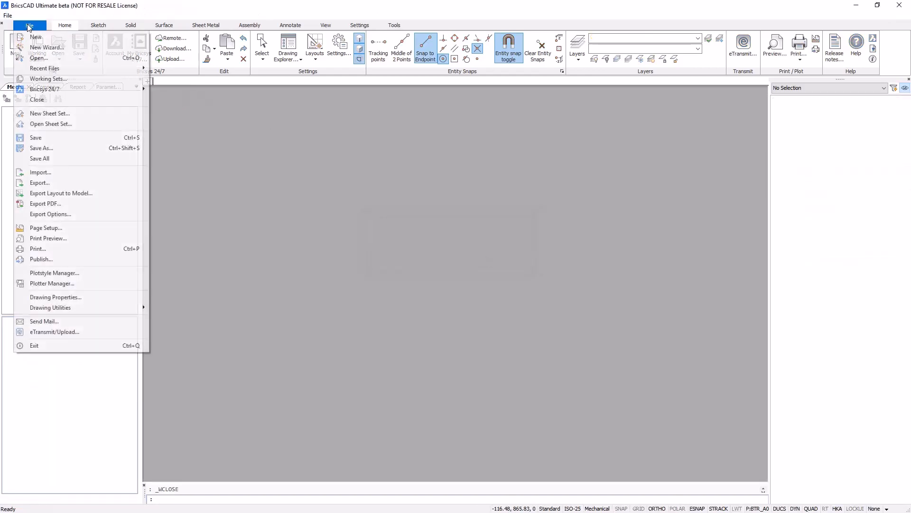
left_click(37, 58)
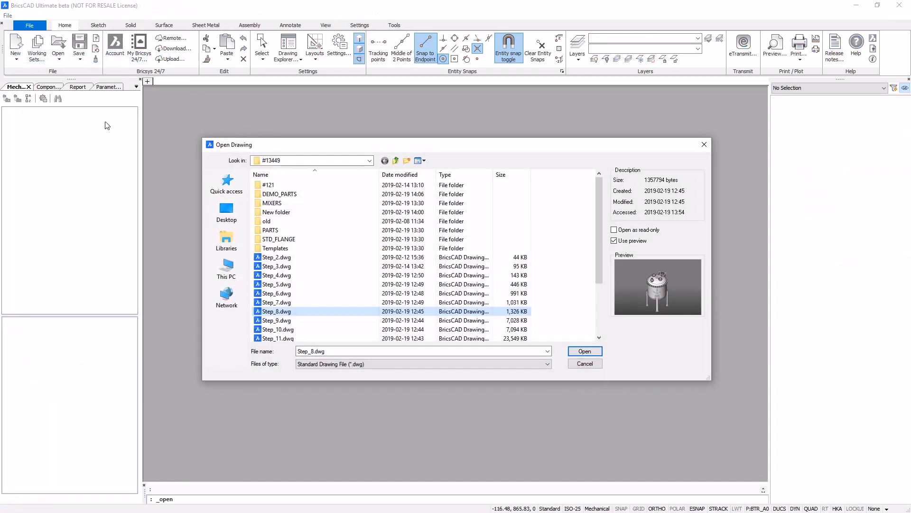
left_click(280, 322)
left_click(284, 330)
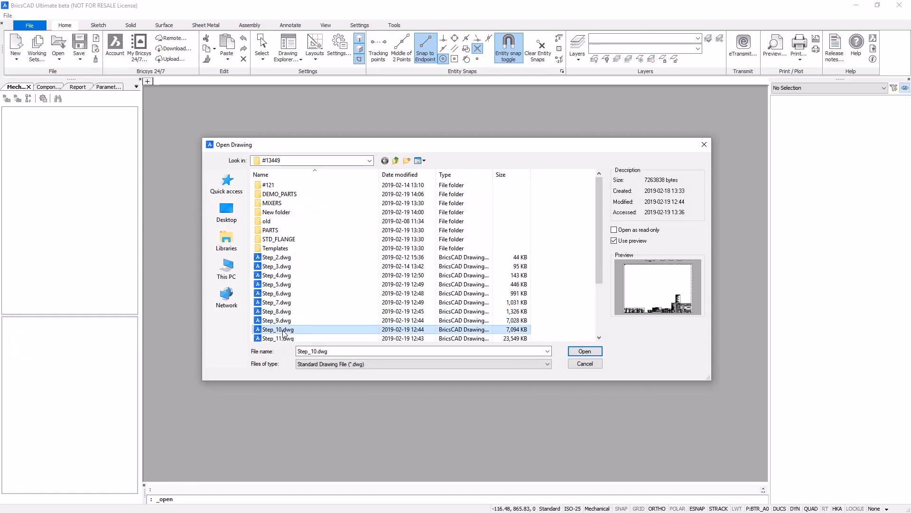
left_click(284, 339)
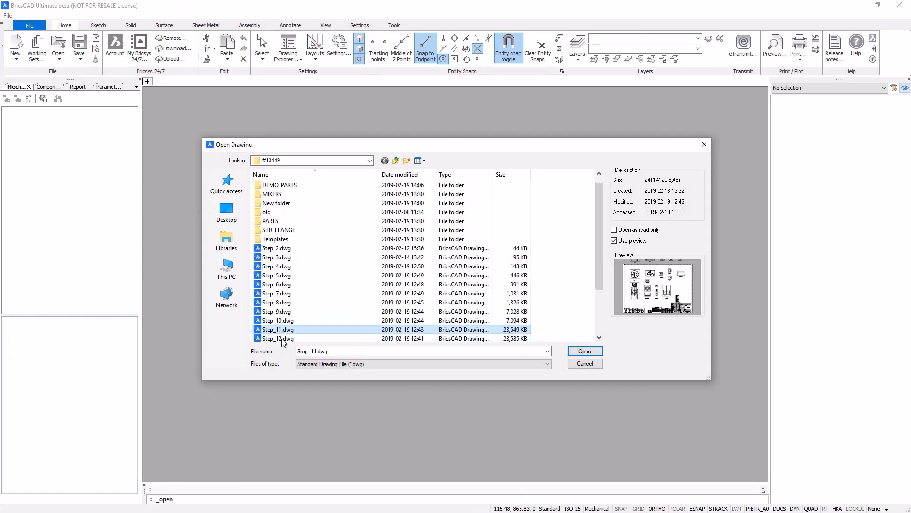
left_click(583, 352)
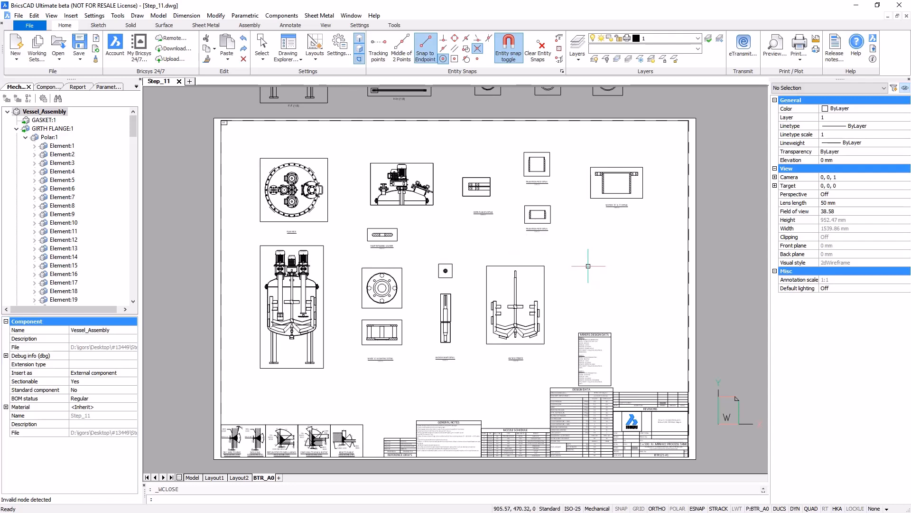
Create a new layer named Balloon in the drawing's layer list and set its colour to blue.
left_click(578, 48)
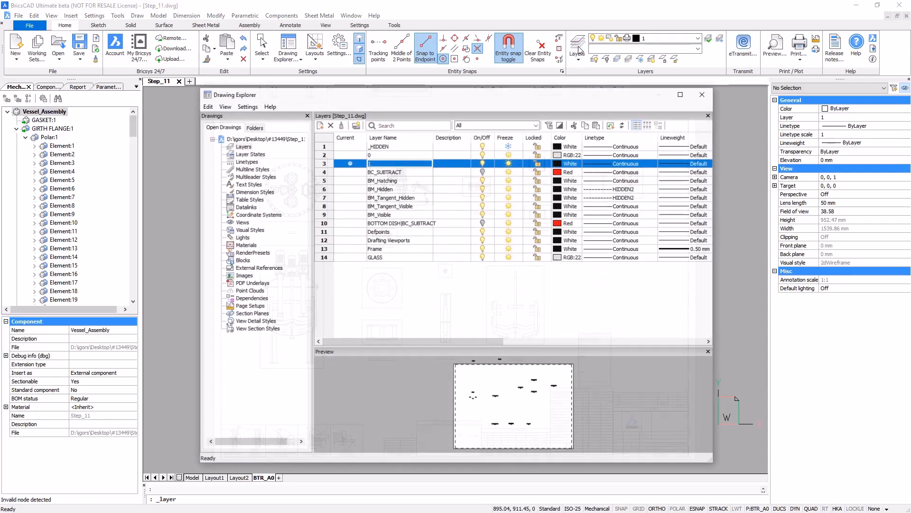
left_click(319, 125)
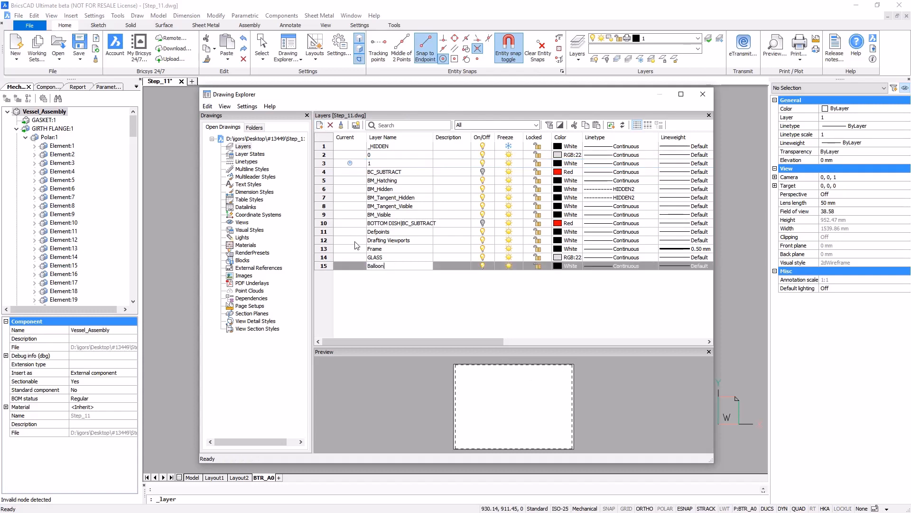
left_click(565, 266)
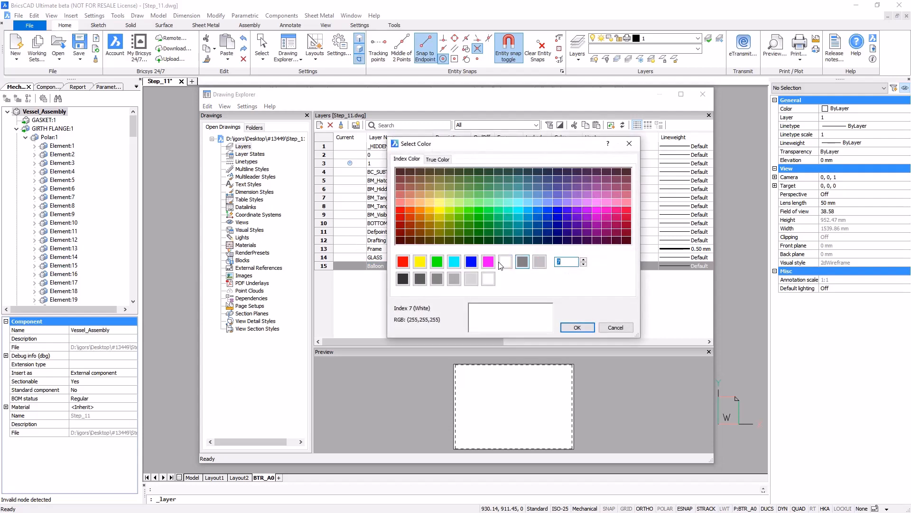
left_click(471, 262)
left_click(577, 328)
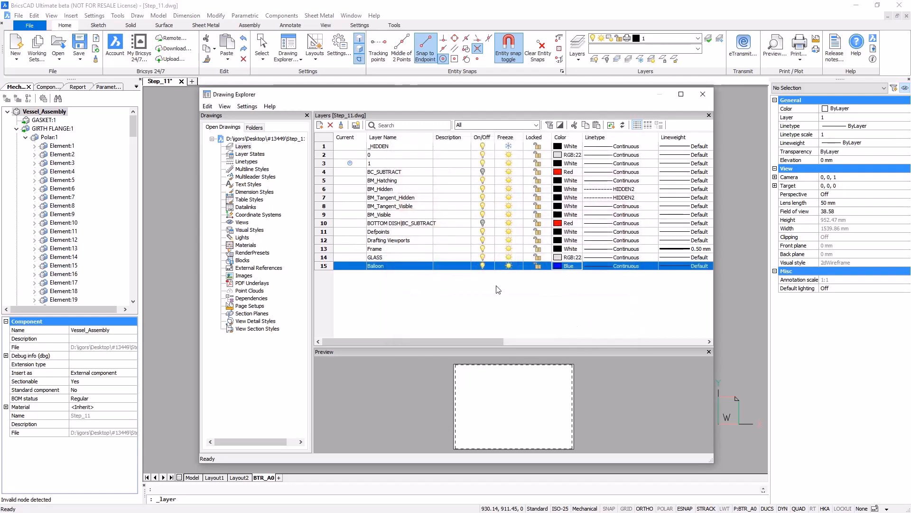
Create a new layer named Centerline and set its colour to index 32.
left_click(319, 124)
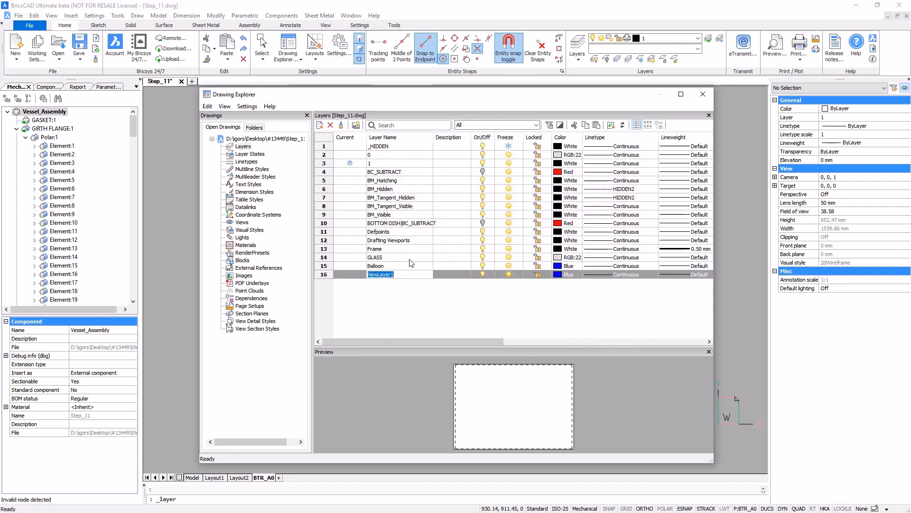
type("Centerline")
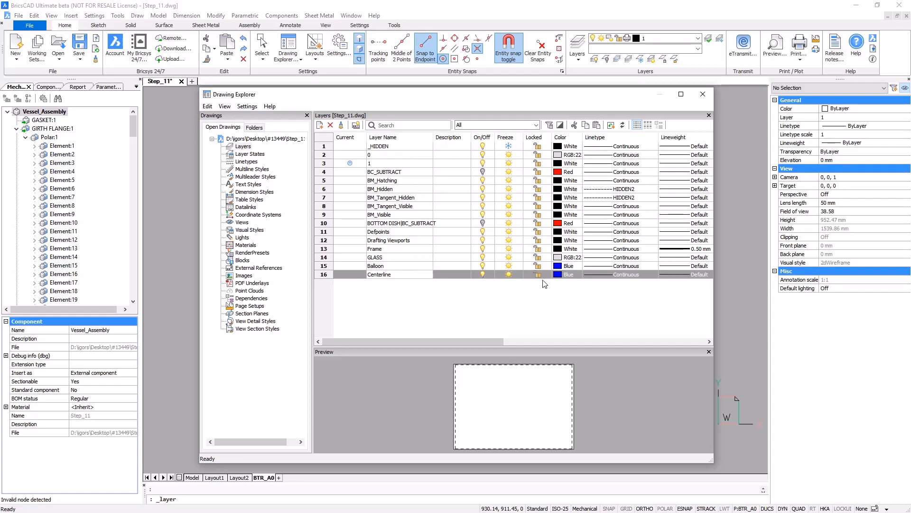
left_click(559, 275)
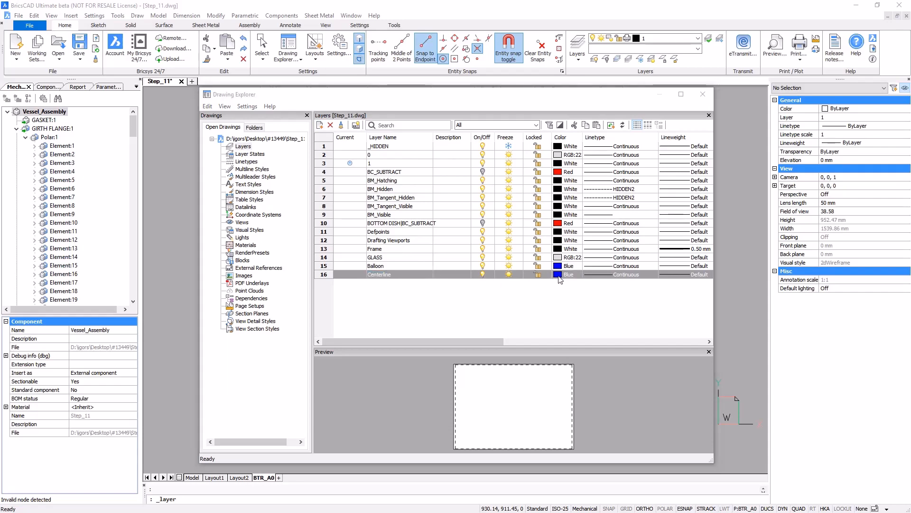
type("32")
key("Return")
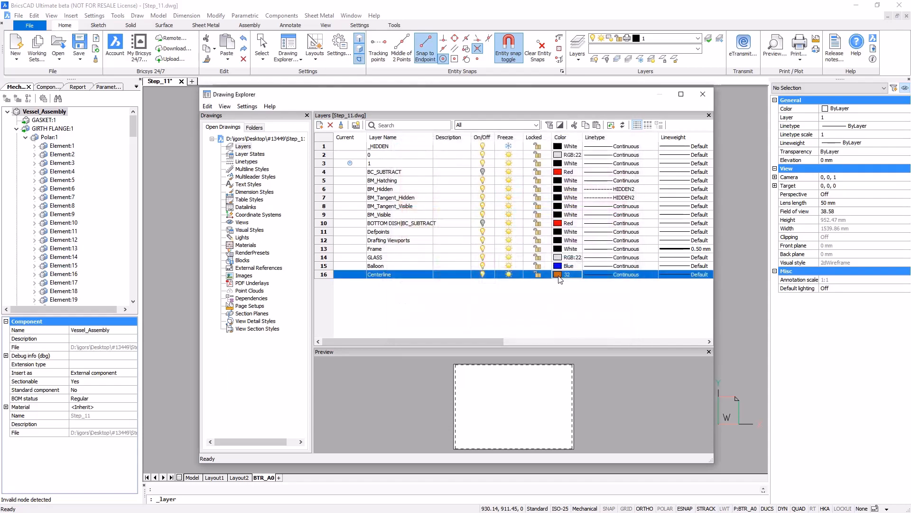
Create a new layer named Dimension with colour index 84 and close the layer manager.
left_click(320, 124)
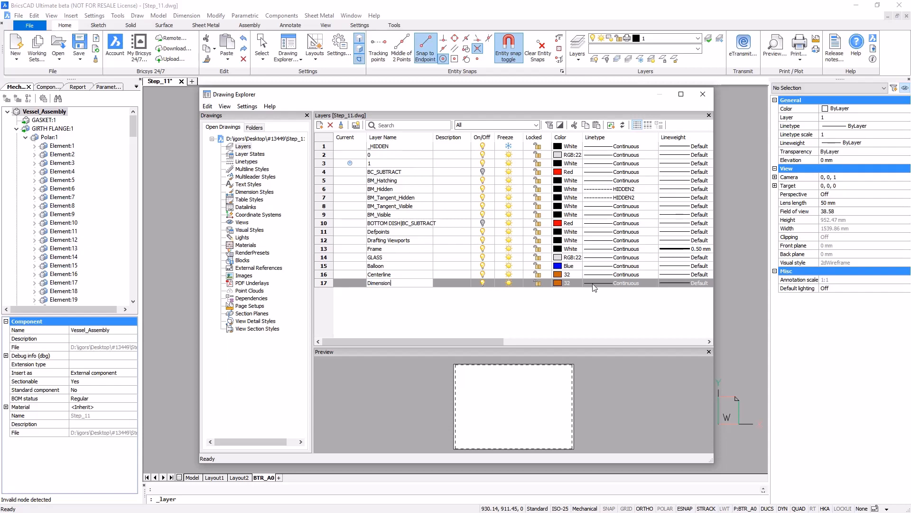
left_click(575, 283)
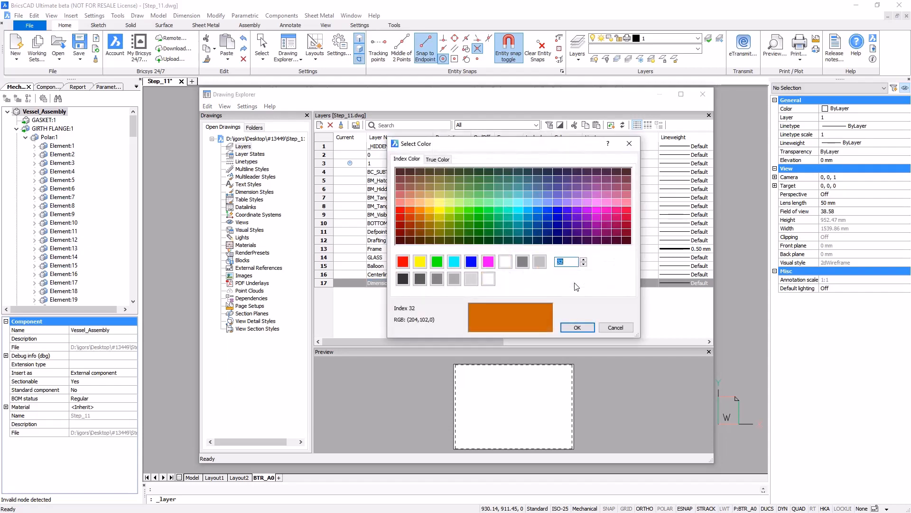
type("84")
key("Return")
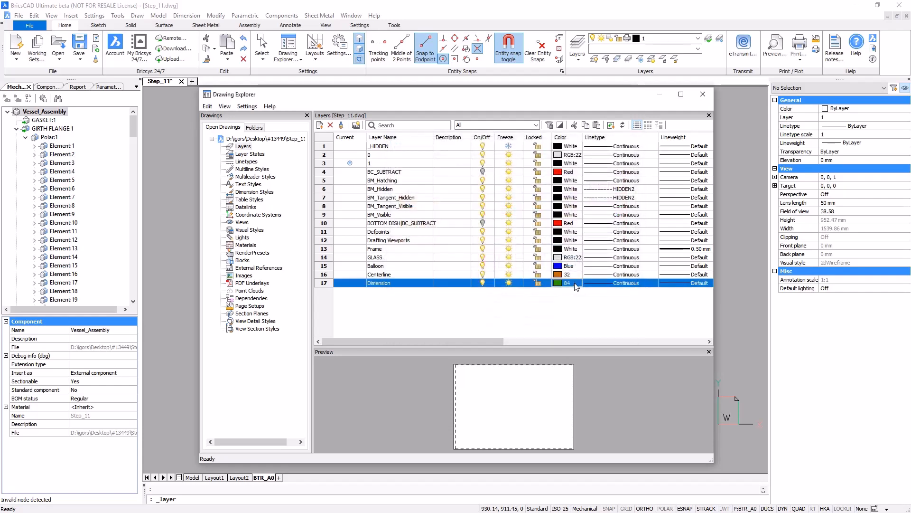
left_click(703, 94)
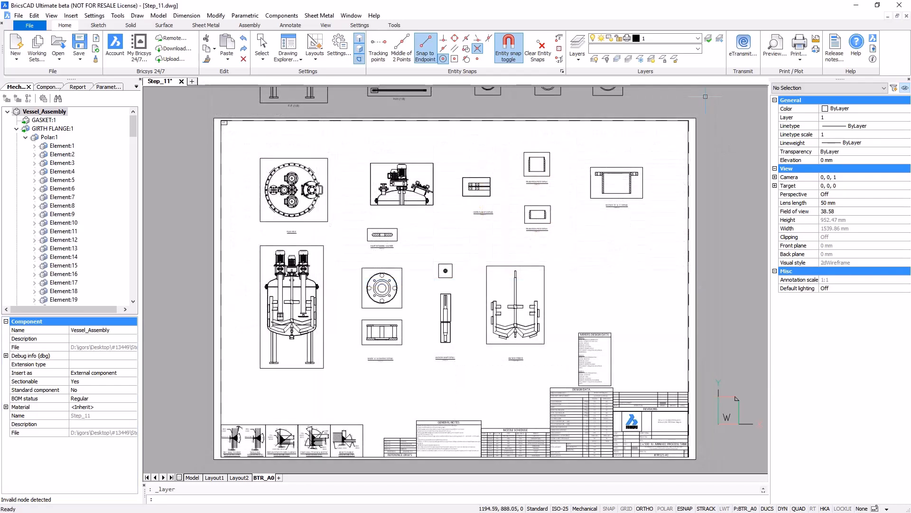
Make Centerline the current layer and add centerlines to the three vertical posts in the MIXER "A" MOUNTING DETAIL section.
left_click(697, 39)
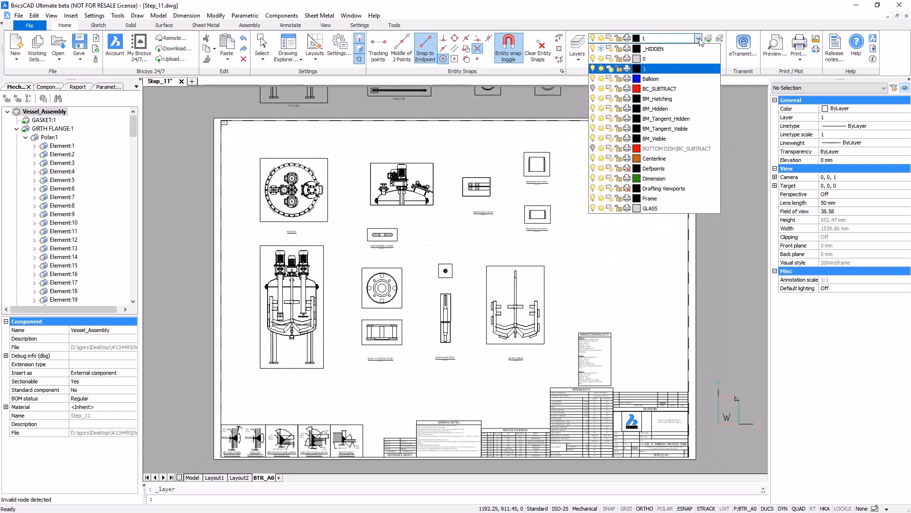
left_click(666, 157)
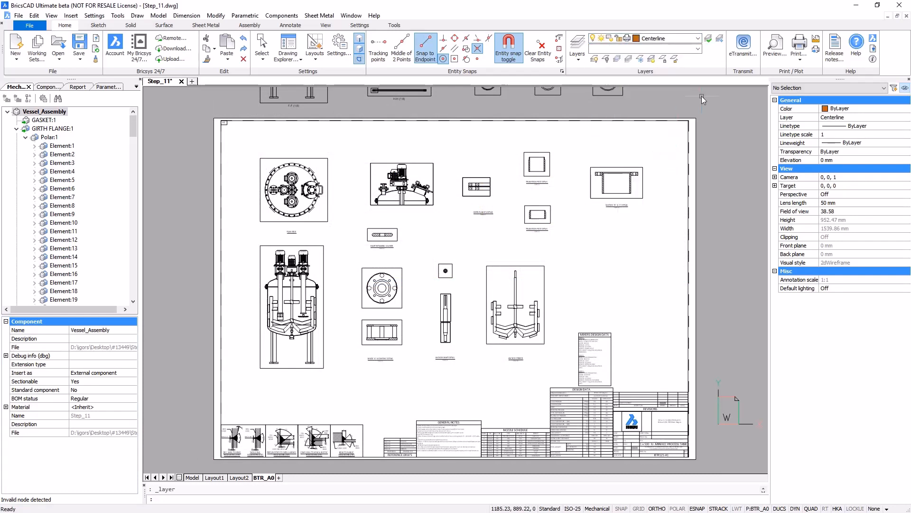
scroll(430, 295, "up", 4)
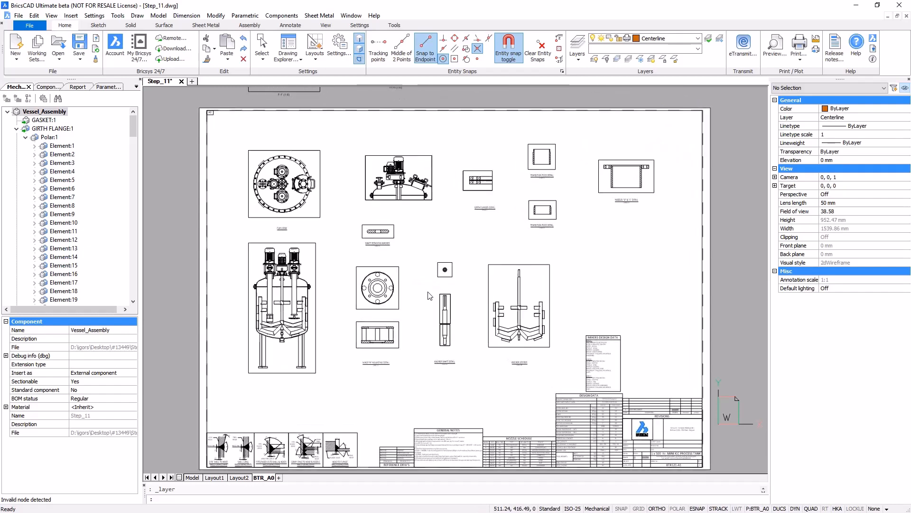
scroll(430, 295, "up", 2)
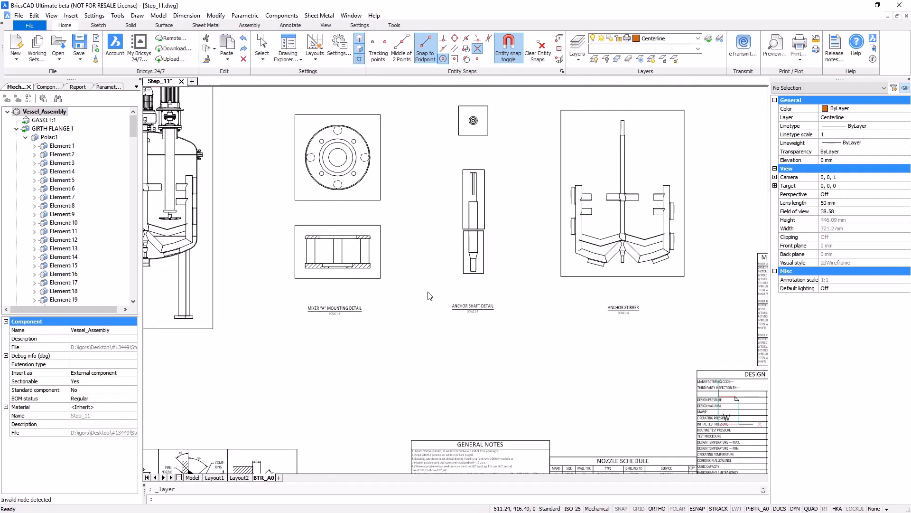
type("cl")
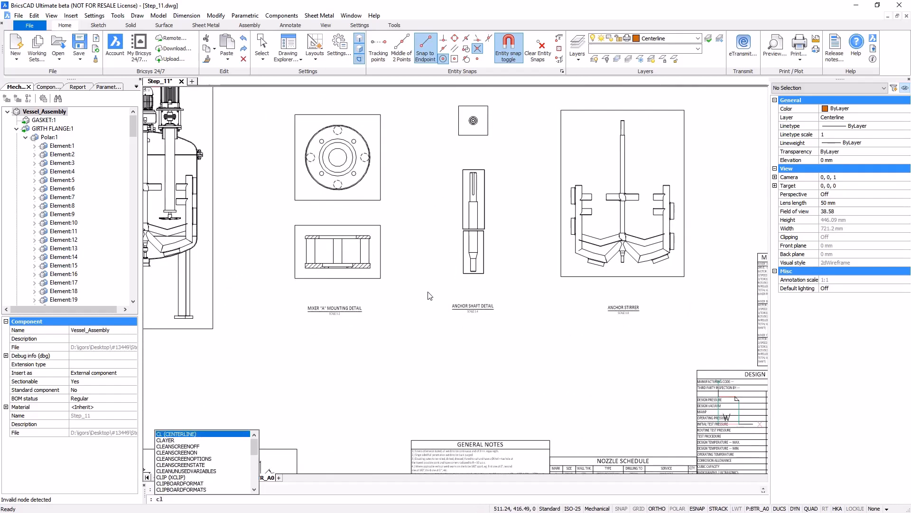
key("Return")
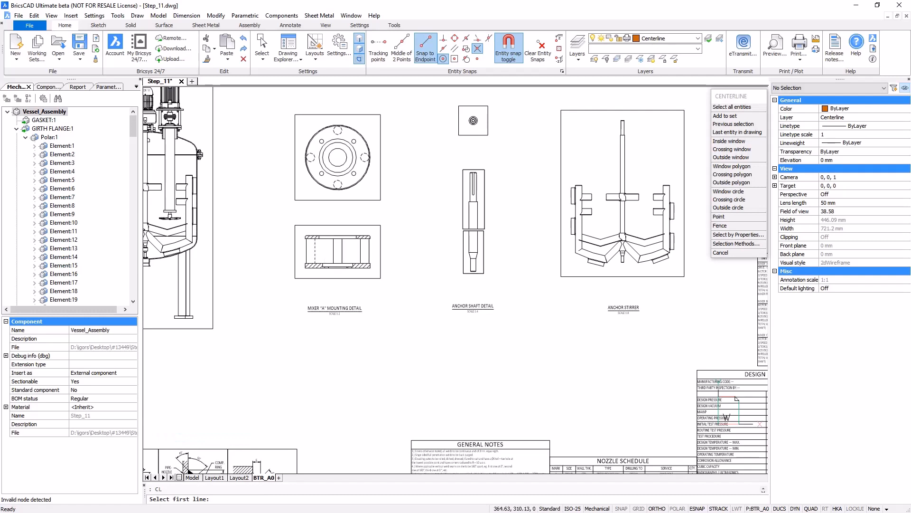
left_click(331, 252)
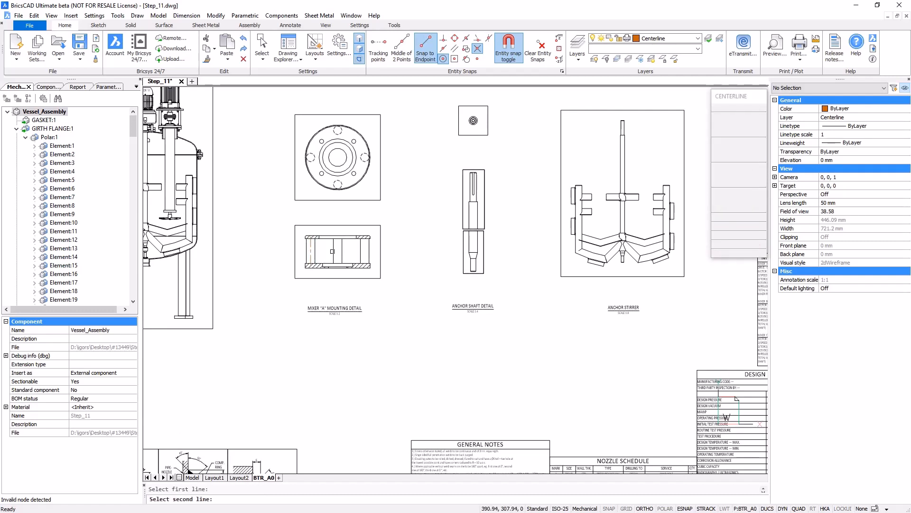
left_click(356, 252)
key("Return")
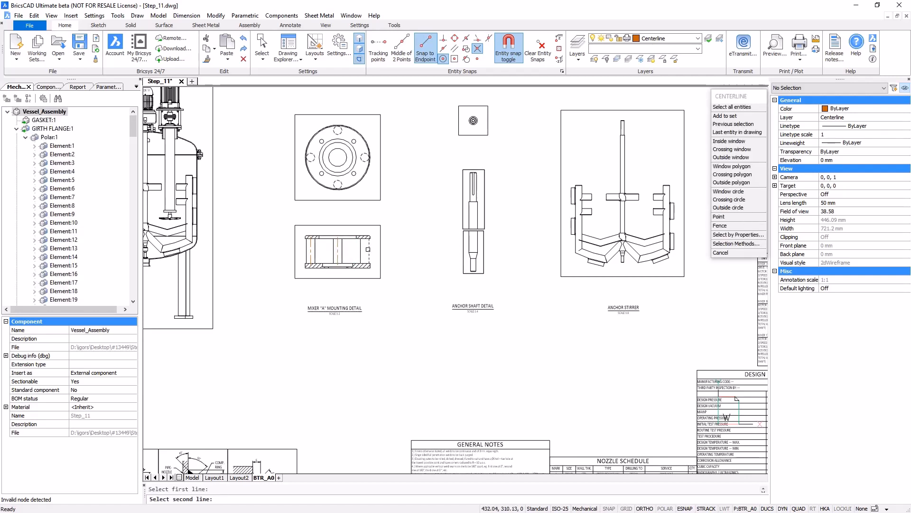
left_click(370, 250)
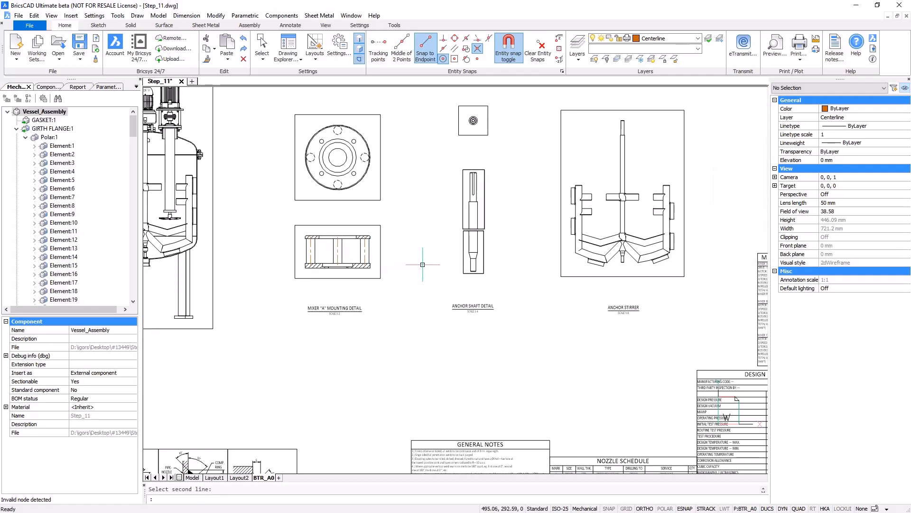
Add center marks to the round flange of the mixer mounting detail, the anchor shaft's end view and the vessel's outer circle in the plan view.
type("cm")
key("Return")
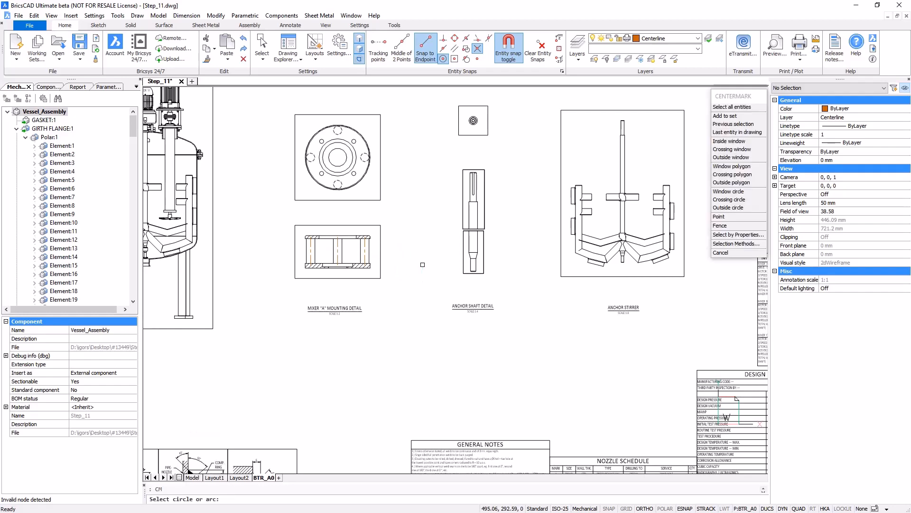
left_click(355, 186)
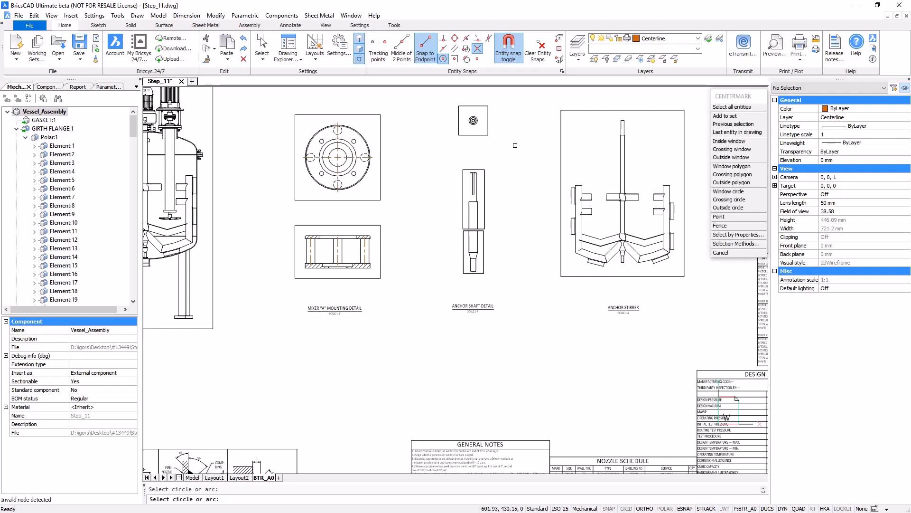
scroll(513, 142, "up", 3)
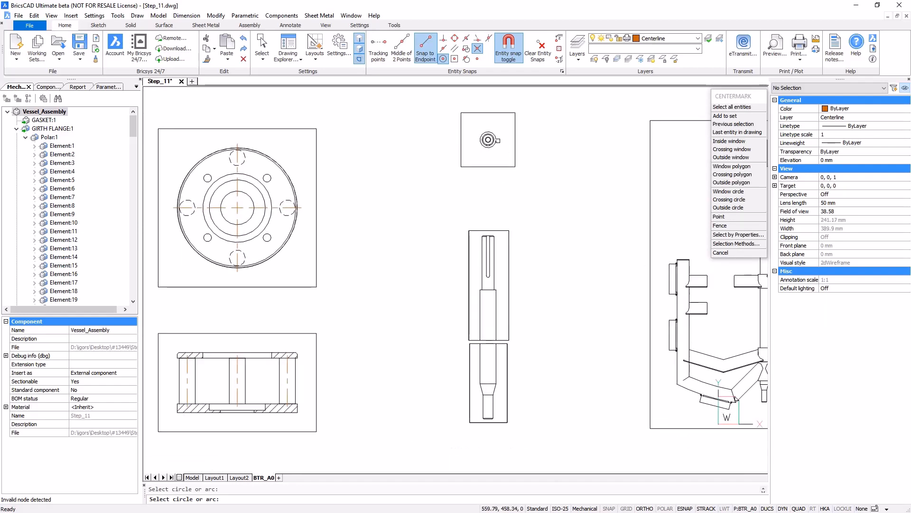
scroll(550, 181, "down", 4)
scroll(546, 178, "down", 1)
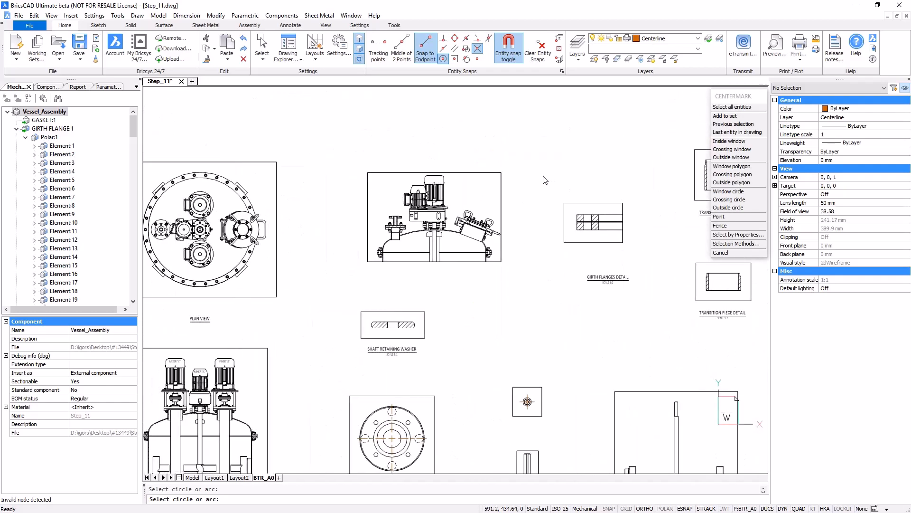
scroll(490, 169, "up", 3)
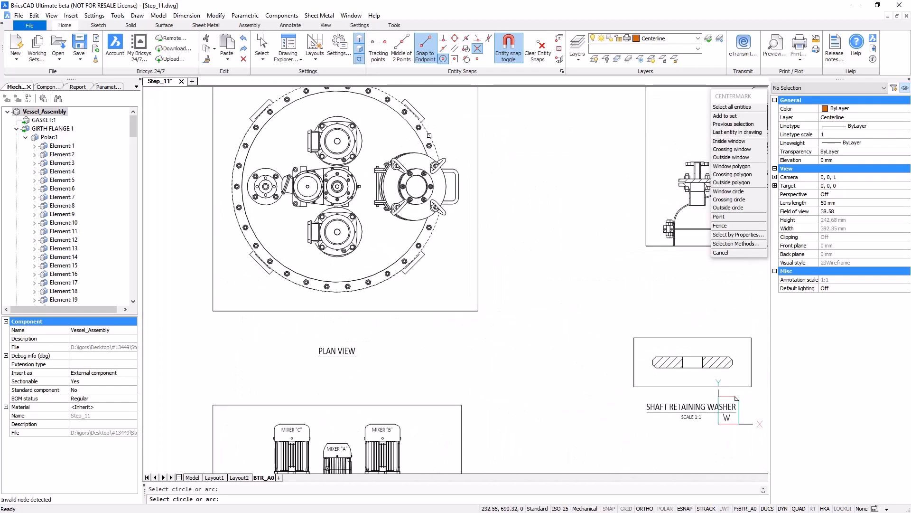
left_click(429, 136)
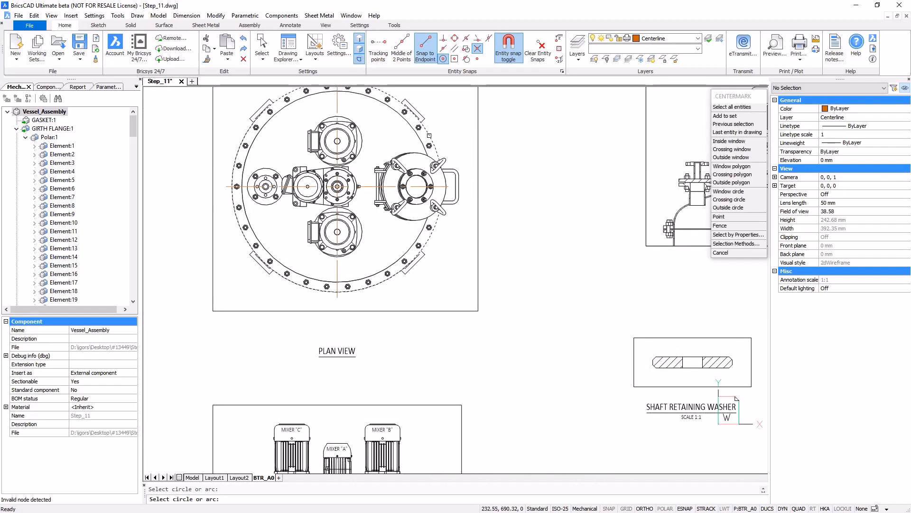
Open the Step_12.dwg drawing from the #13449 folder.
left_click(29, 25)
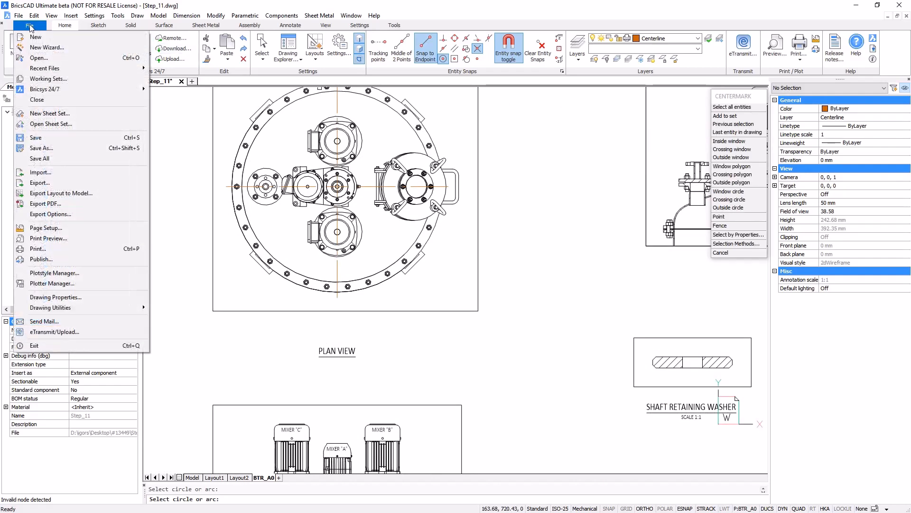
left_click(38, 58)
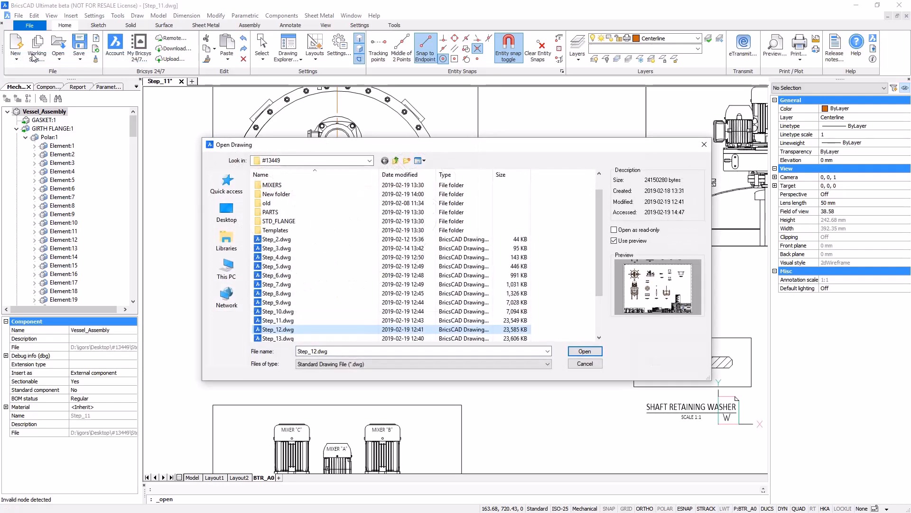
left_click(585, 352)
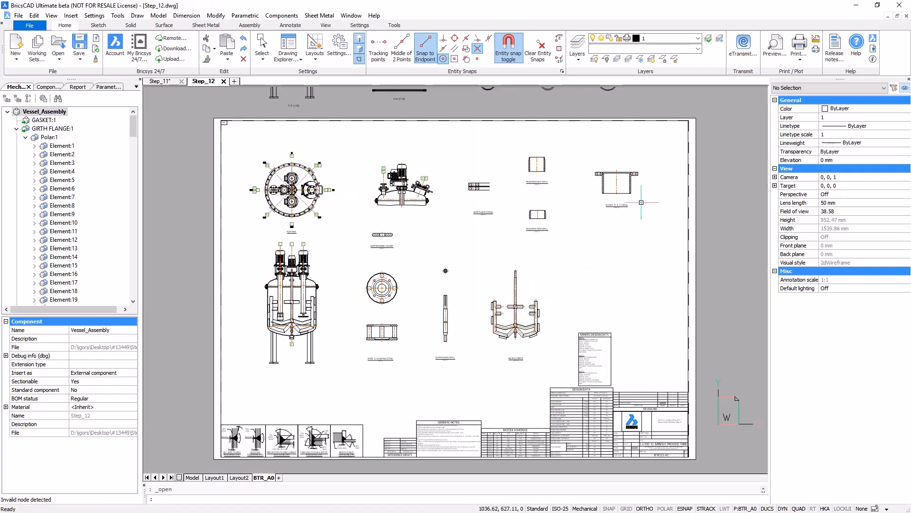
Make Dimension the current layer and add a vertical linear dimension from the vessel leg's base to the shell's lower edge in the front view.
left_click(698, 38)
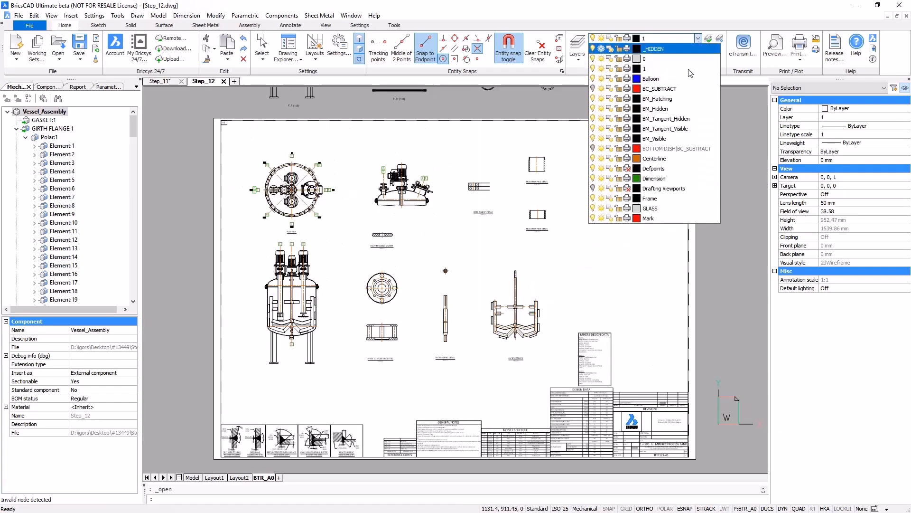
left_click(649, 178)
middle_click_drag(355, 322, 362, 320)
scroll(366, 323, "up", 5)
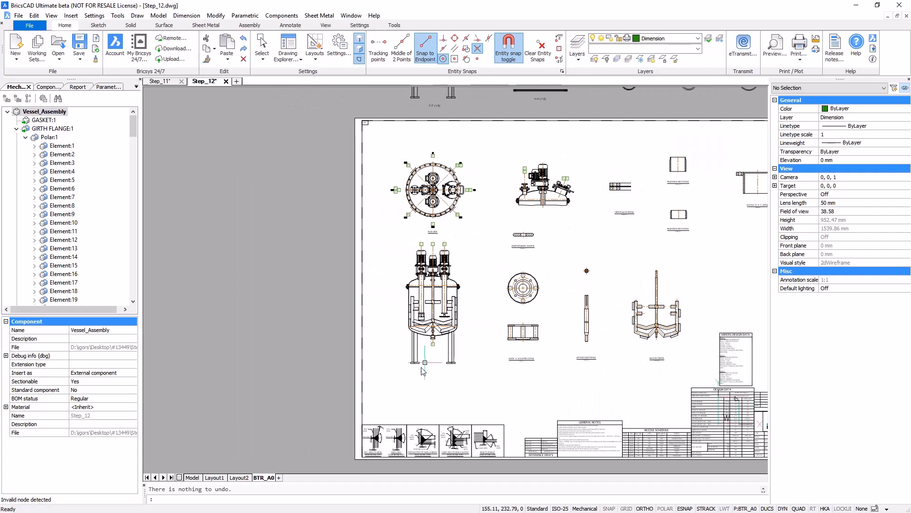
middle_click_drag(409, 368, 411, 180)
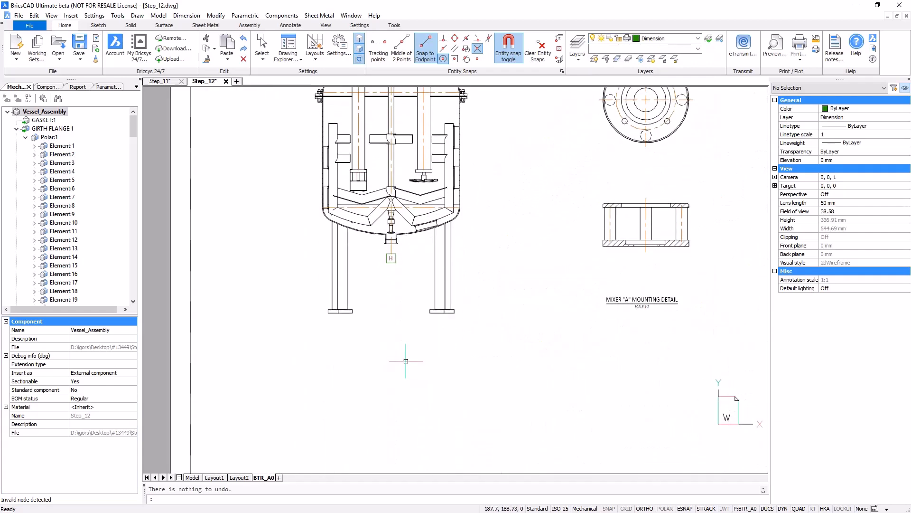
left_click(290, 26)
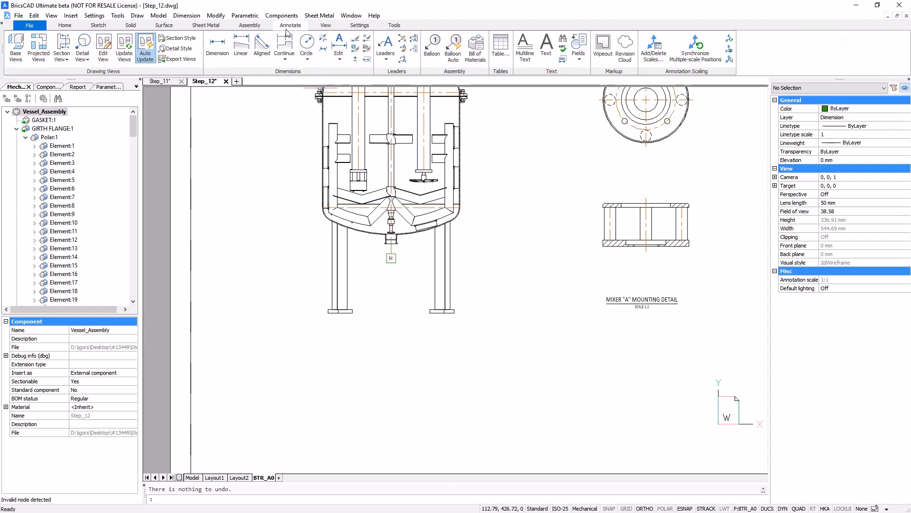
left_click(241, 46)
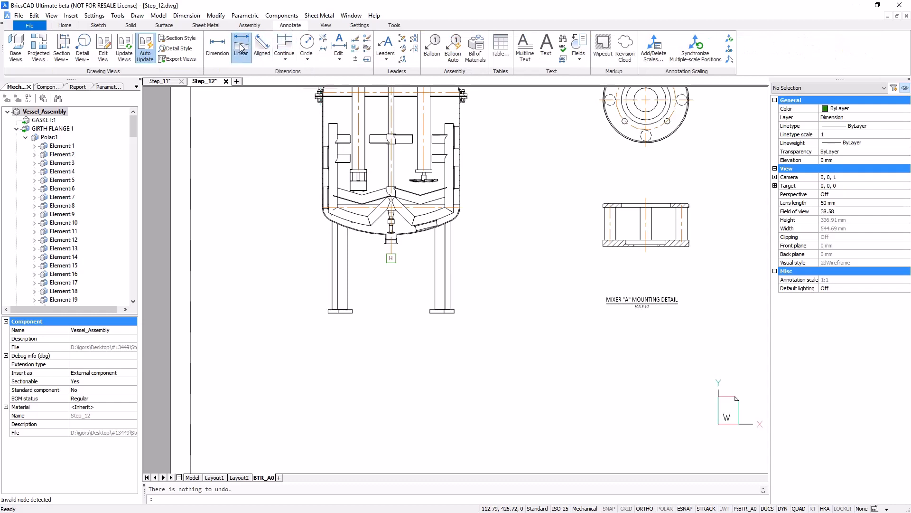
left_click(328, 313)
scroll(295, 233, "up", 4)
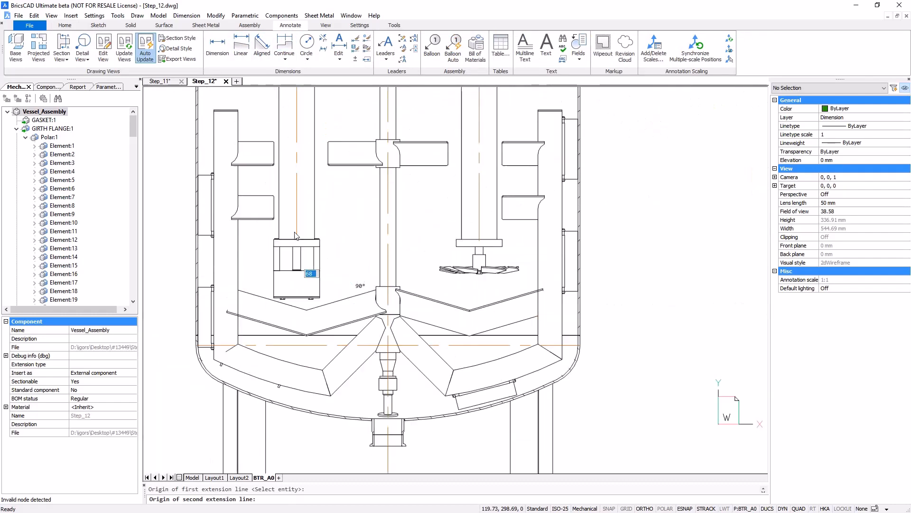
middle_click_drag(295, 232, 291, 232)
left_click(237, 380)
scroll(257, 330, "down", 3)
left_click(226, 352)
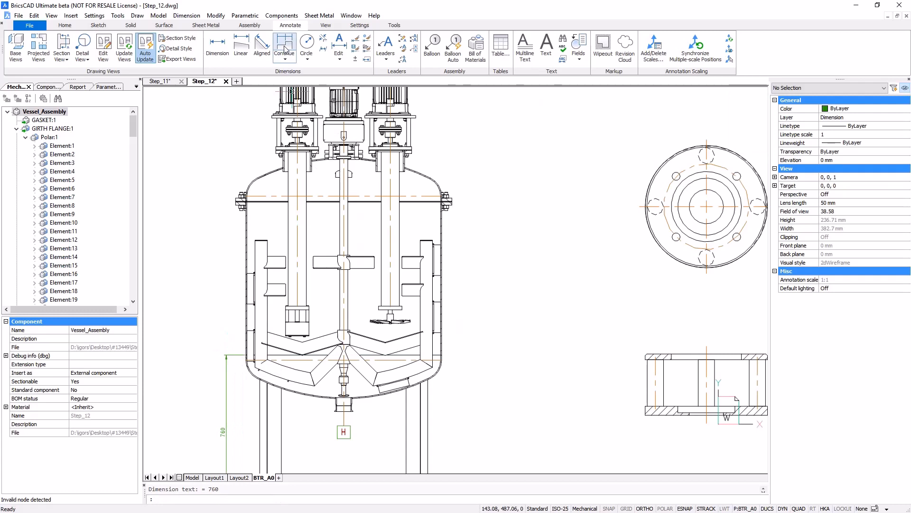
Continue the leg height dimension upward with a chained dimension to the girth flange joint.
left_click(285, 44)
left_click(227, 206)
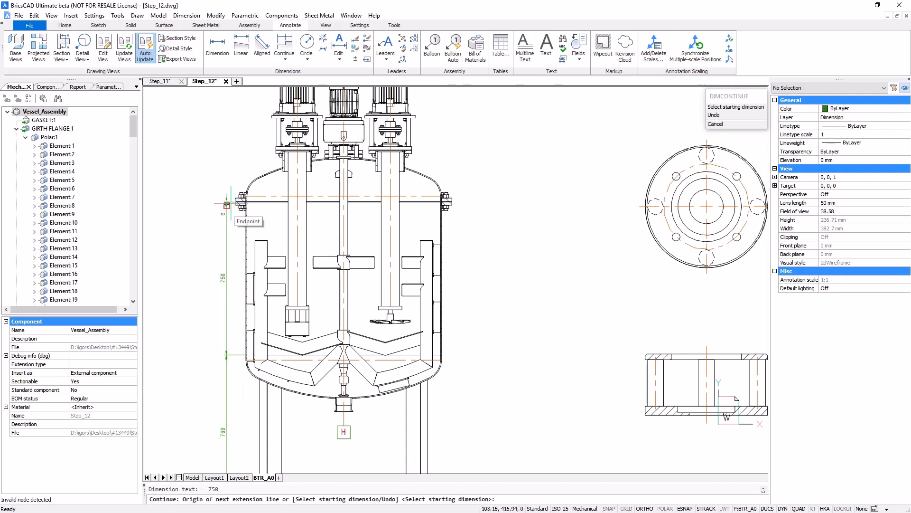
key("Return")
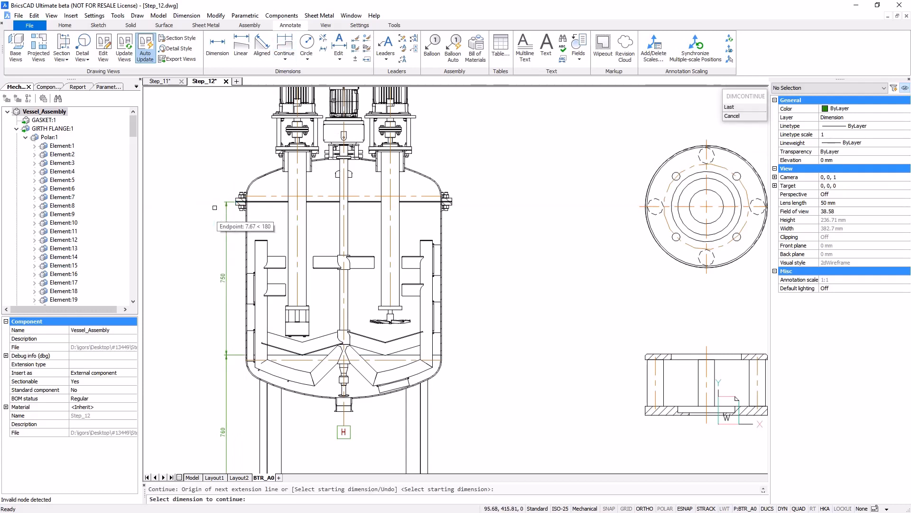
key("Escape")
Append "SHELL HEIGHT" after the value in the dimension text of the vessel's shell.
double_click(221, 277)
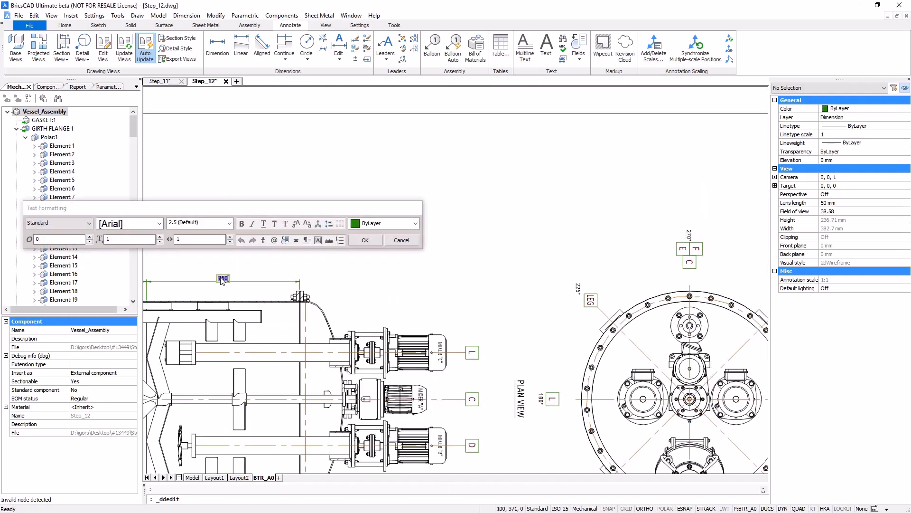
type("SHELL HEIGHT")
left_click(366, 243)
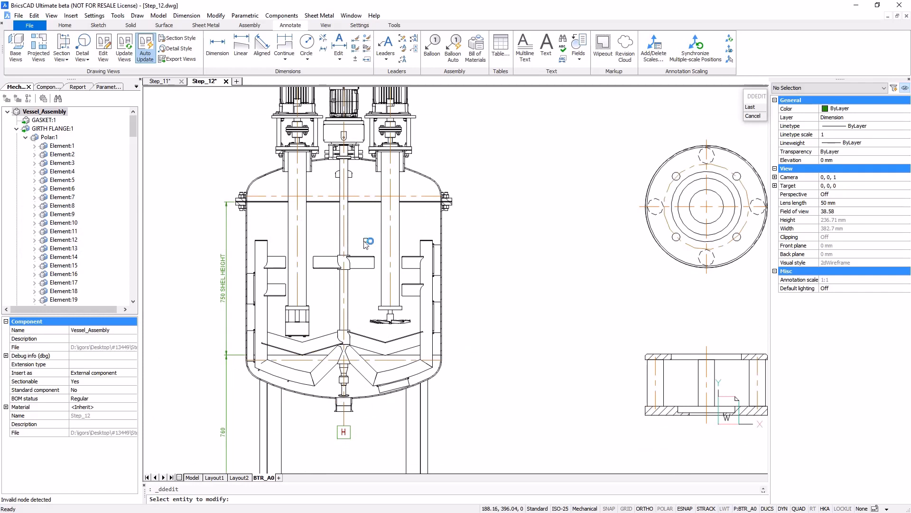
key("Escape")
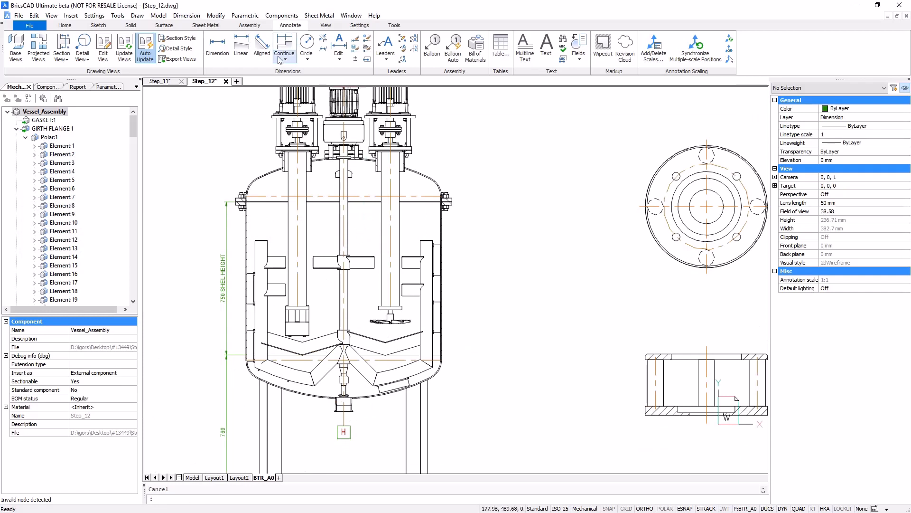
Add a vertical linear dimension from the girth flange's outer edge to the mounting flange below MIXER "B".
left_click(241, 47)
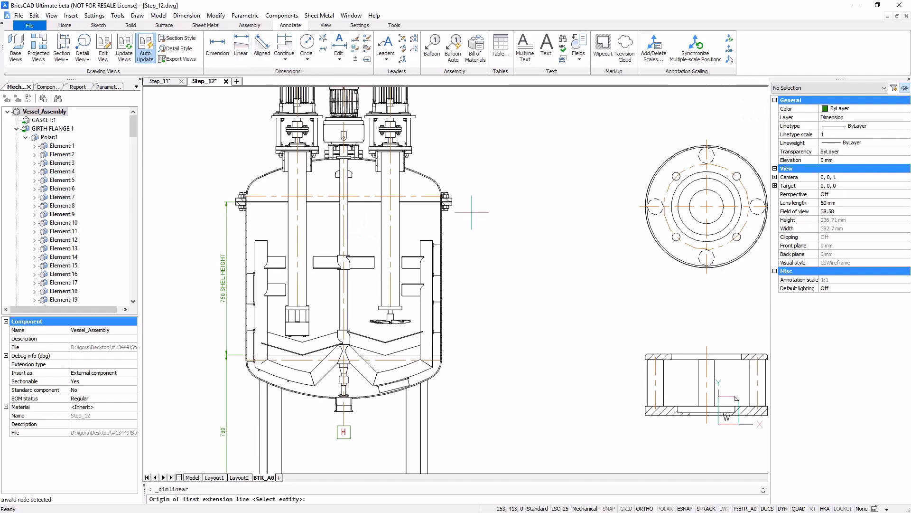
scroll(456, 262, "up", 6)
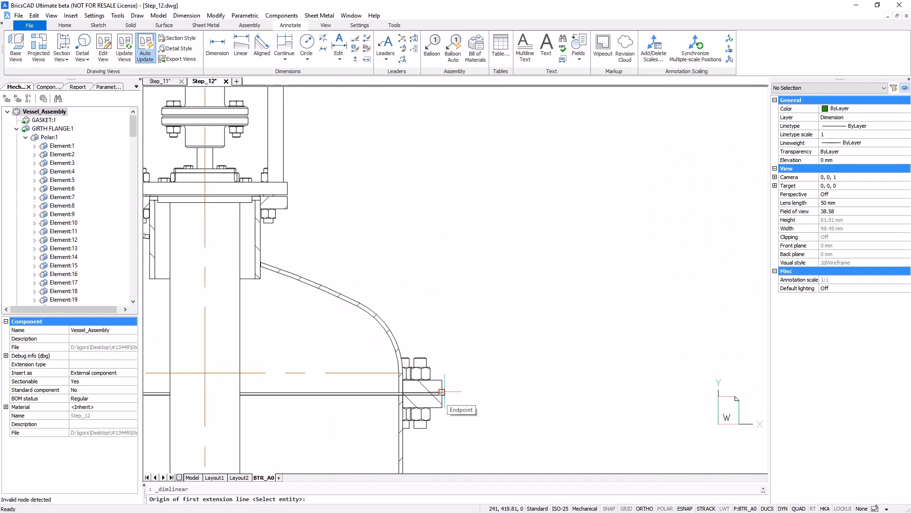
left_click(442, 393)
left_click(287, 196)
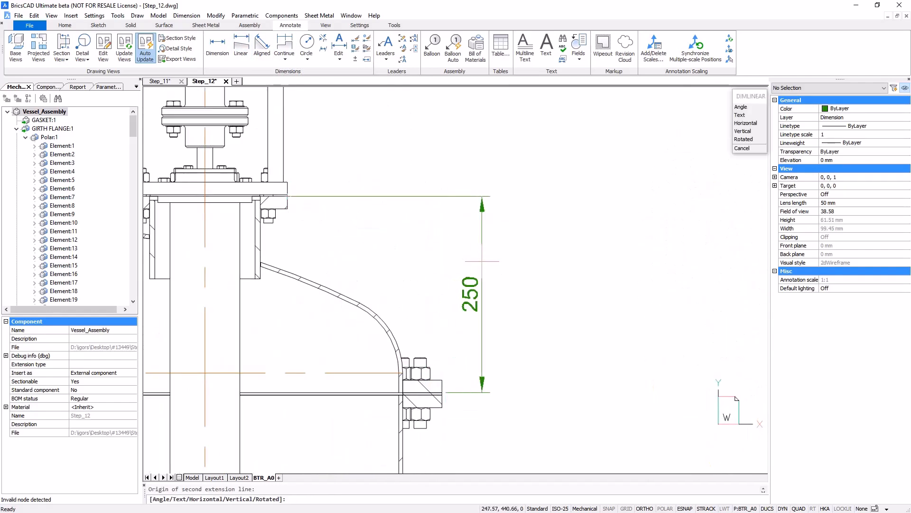
left_click(491, 264)
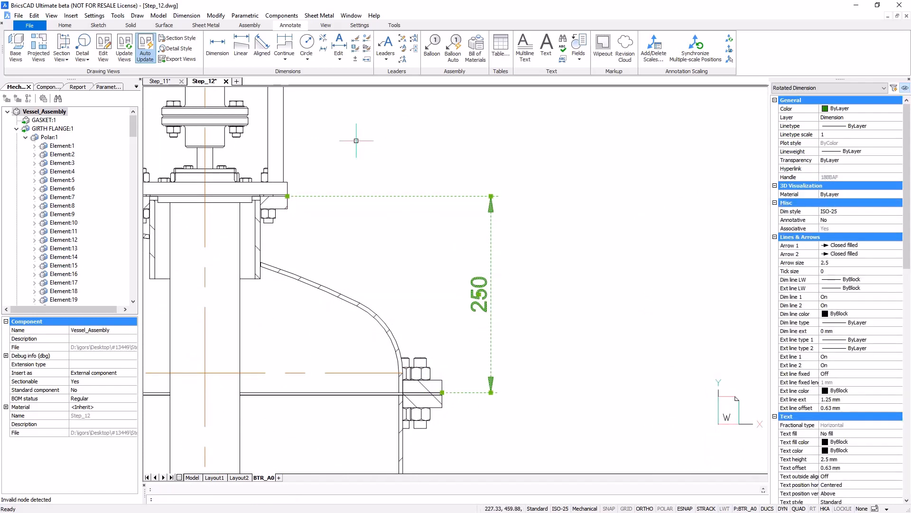
Add a baseline dimension from the girth flange joint up to the top of the motor mounting plate of MIXER "B".
left_click(284, 59)
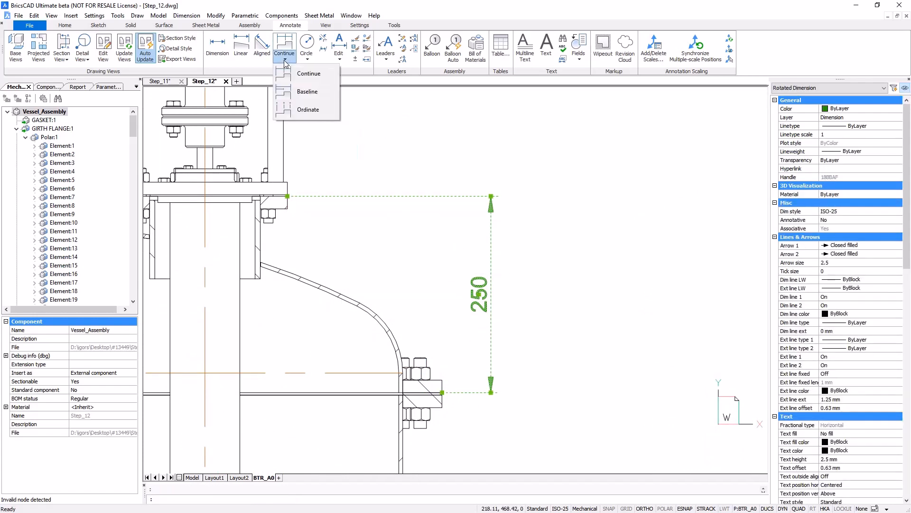
left_click(298, 91)
left_click(467, 392)
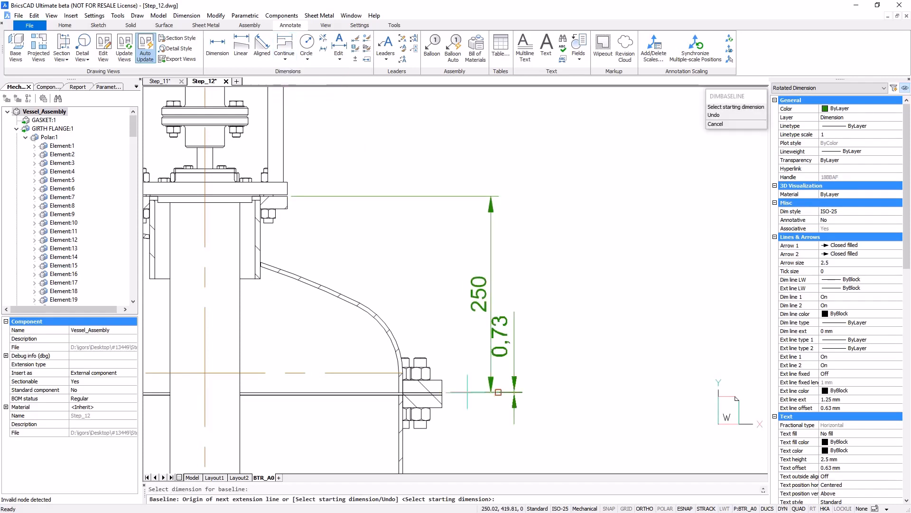
scroll(508, 390, "down", 1)
middle_click_drag(565, 319, 562, 406)
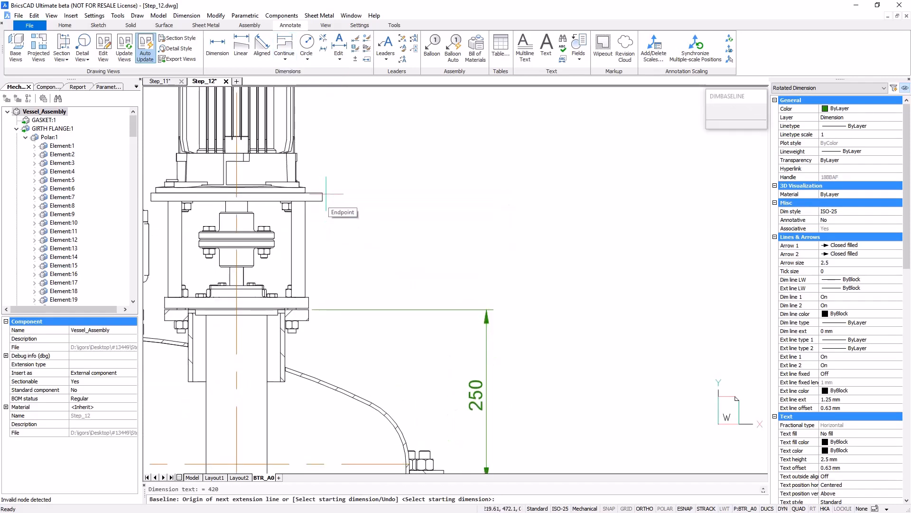
left_click(324, 194)
key("Escape")
Move the baseline dimension to the motor plate further outward to widen its spacing from the mounting flange dimension.
left_click(526, 200)
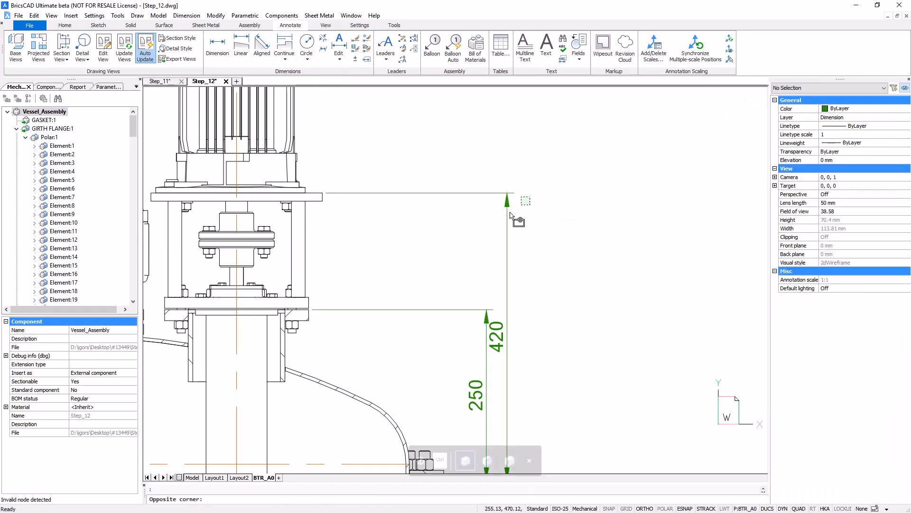
left_click(504, 213)
left_click(507, 193)
left_click(525, 194)
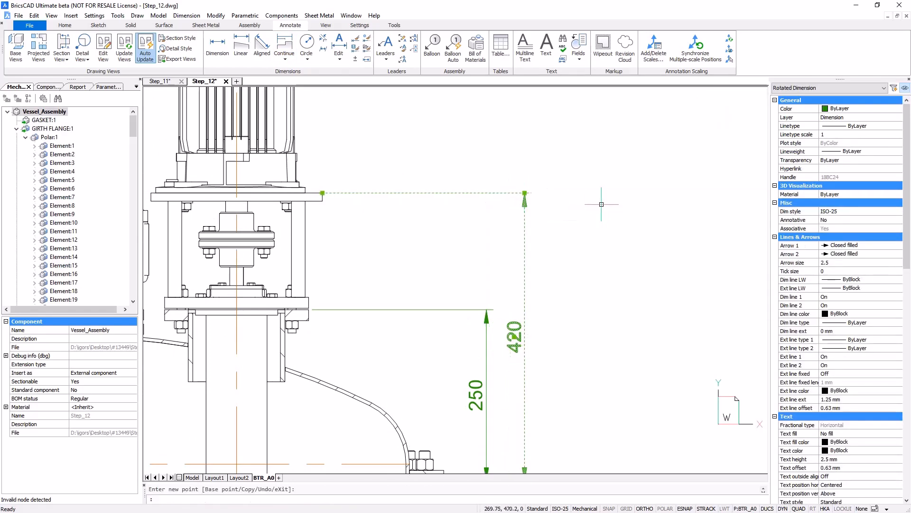
key("Escape")
Add a horizontal linear dimension between the shell's inner walls, placed inside the vessel below the girth flange.
mouse_move(240, 371)
middle_mouse_down()
mouse_move(277, 274)
mouse_move(358, 205)
mouse_move(592, 204)
middle_mouse_up()
scroll(458, 278, "down", 2)
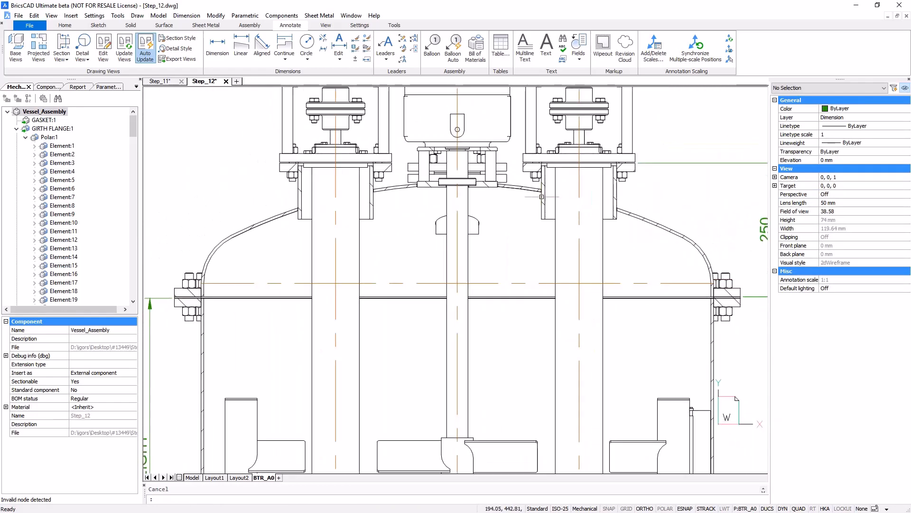
left_click(240, 45)
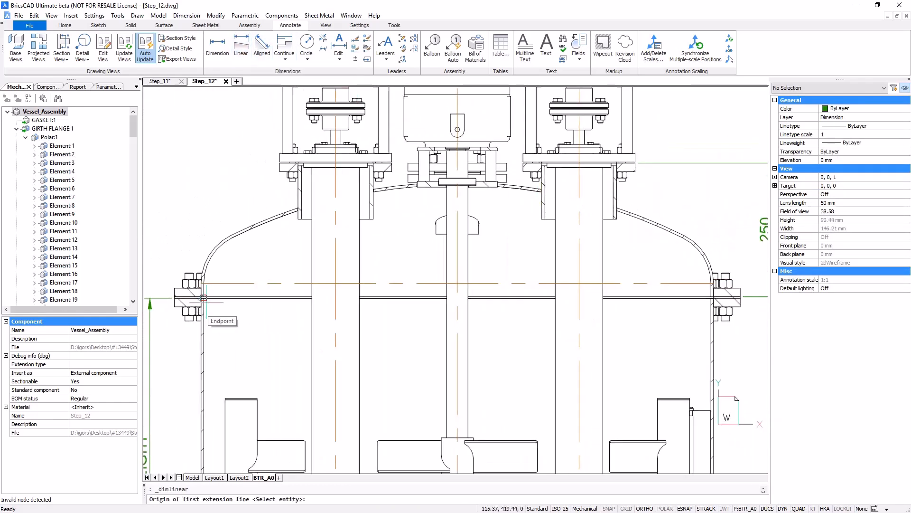
left_click(204, 297)
left_click(710, 297)
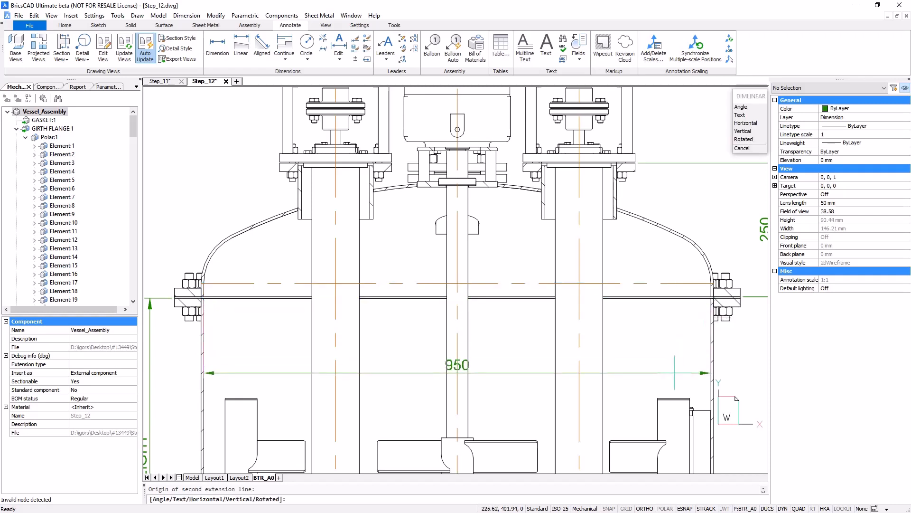
left_click(669, 382)
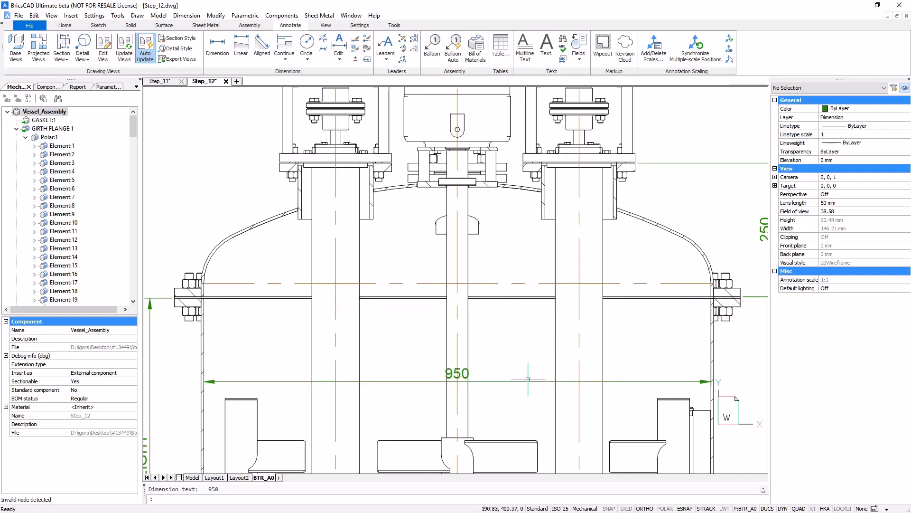
Shift the inner width dimension slightly upward and its text sideways, clear of the central shaft's centerline.
left_click(457, 380)
left_click(457, 375)
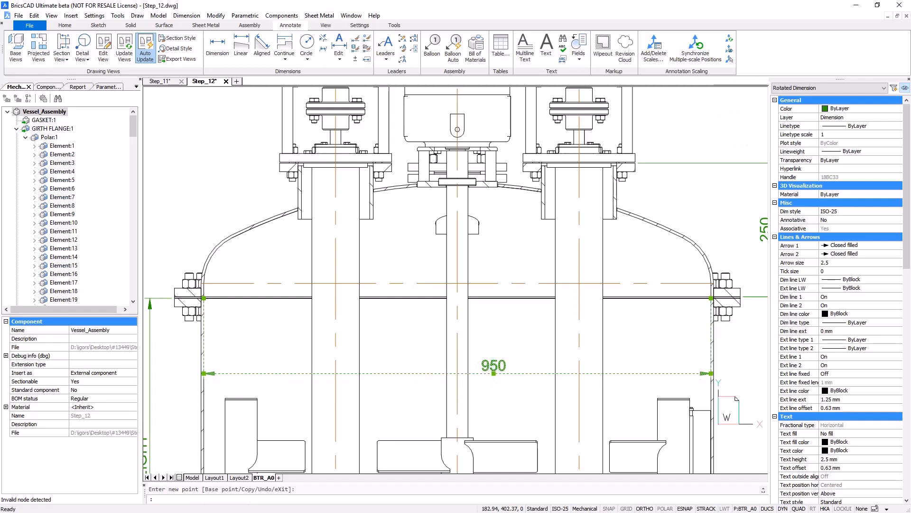
left_click(494, 374)
Append "I/D" after the value in the text of the shell's inner width dimension.
double_click(493, 372)
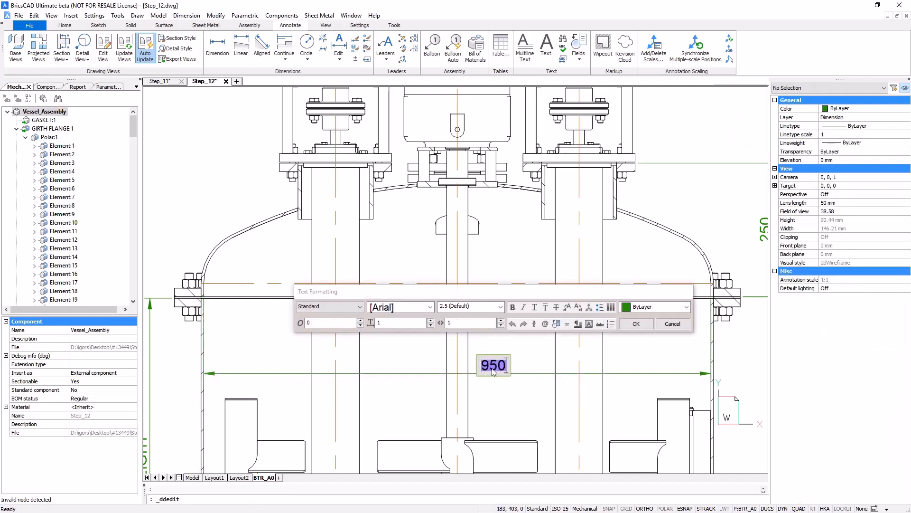
type("I/D")
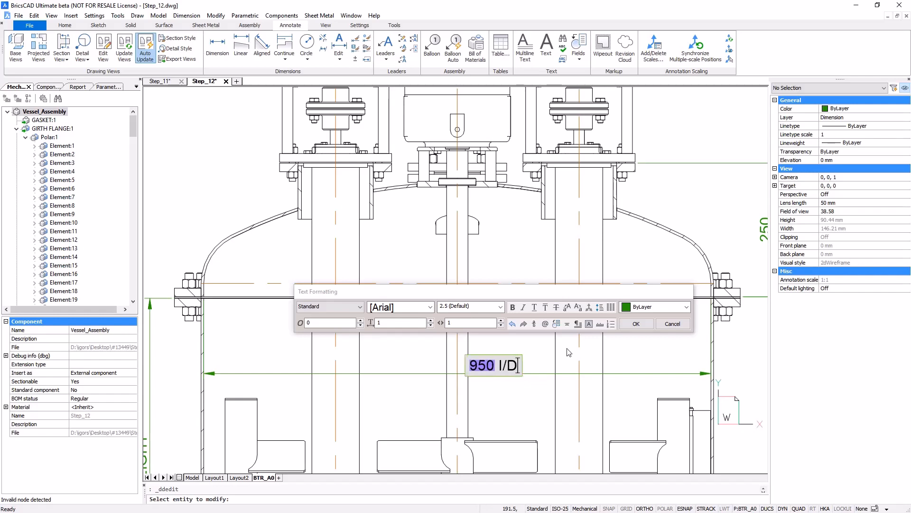
left_click(636, 323)
key("Escape")
scroll(455, 280, "down", 5)
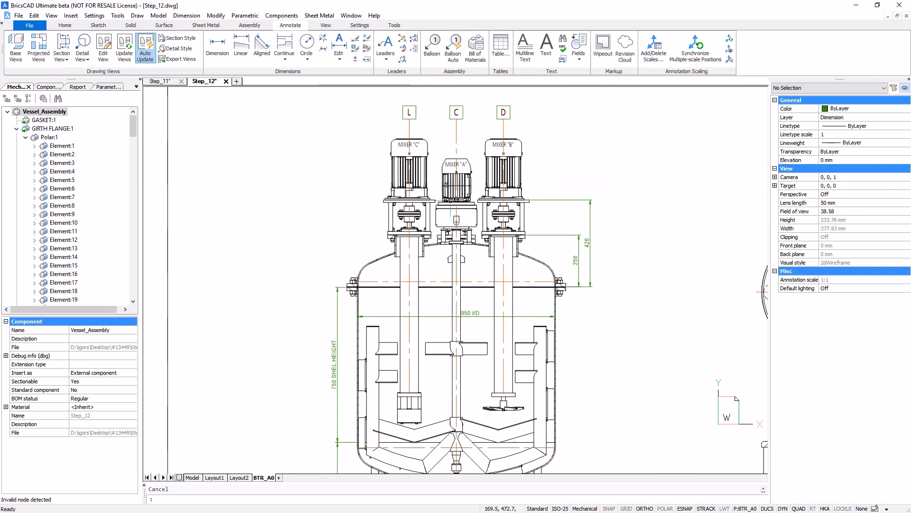
Open the Step_13.dwg drawing from the #13449 folder.
left_click(31, 26)
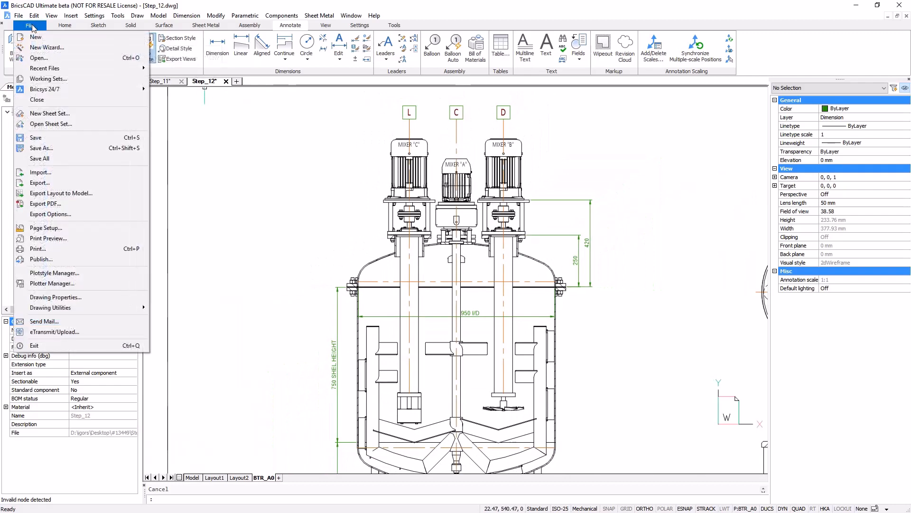
left_click(43, 58)
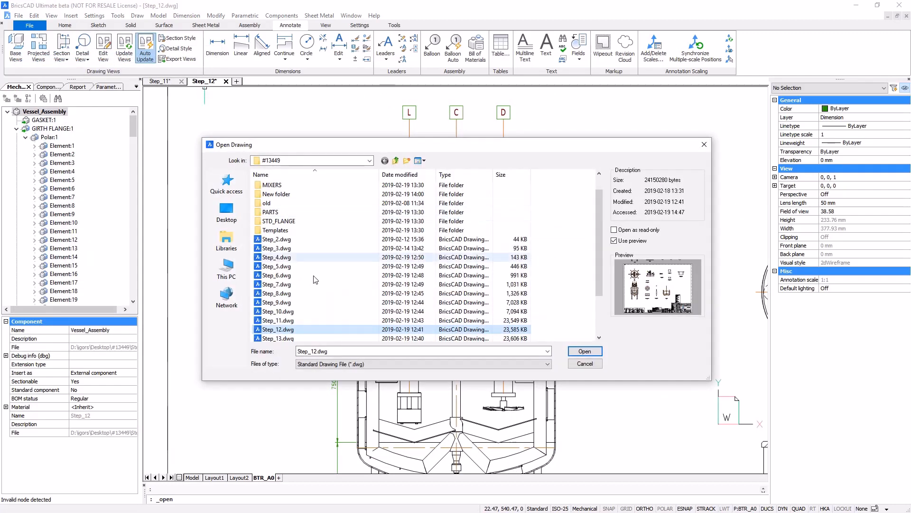
left_click(278, 338)
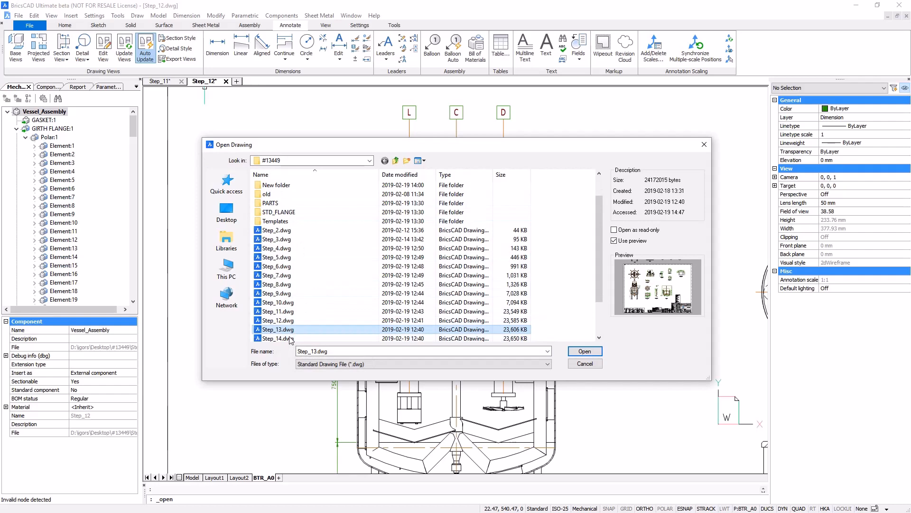
left_click(585, 351)
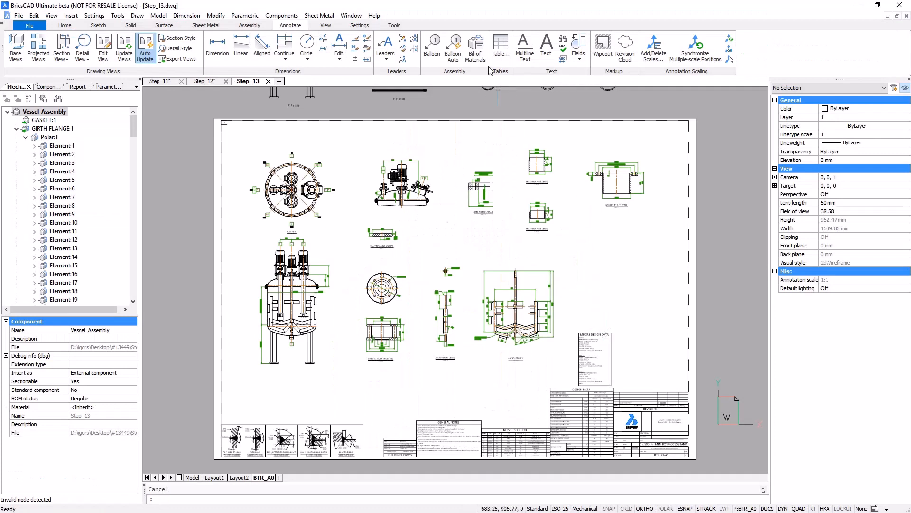
Insert a bottom-level bill of materials with Description, Material and Mass columns in the empty area beside the drawing sheet.
left_click(477, 48)
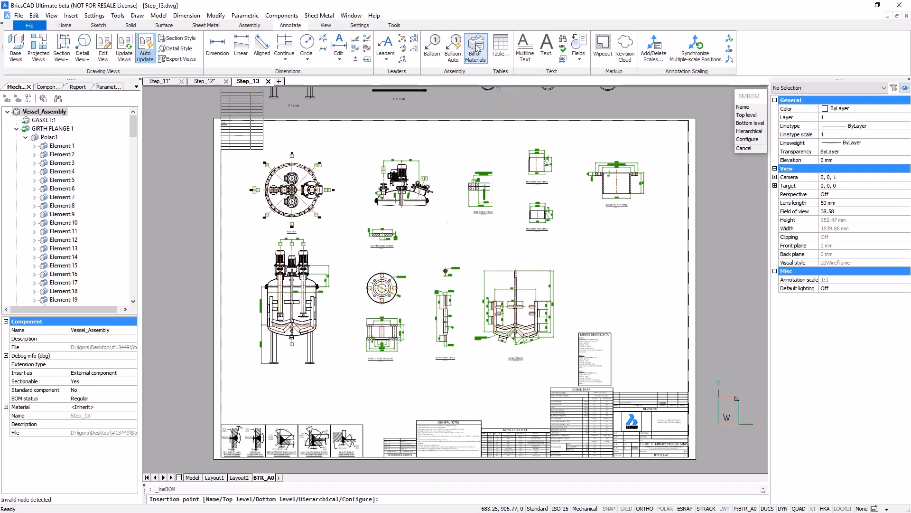
left_click(741, 125)
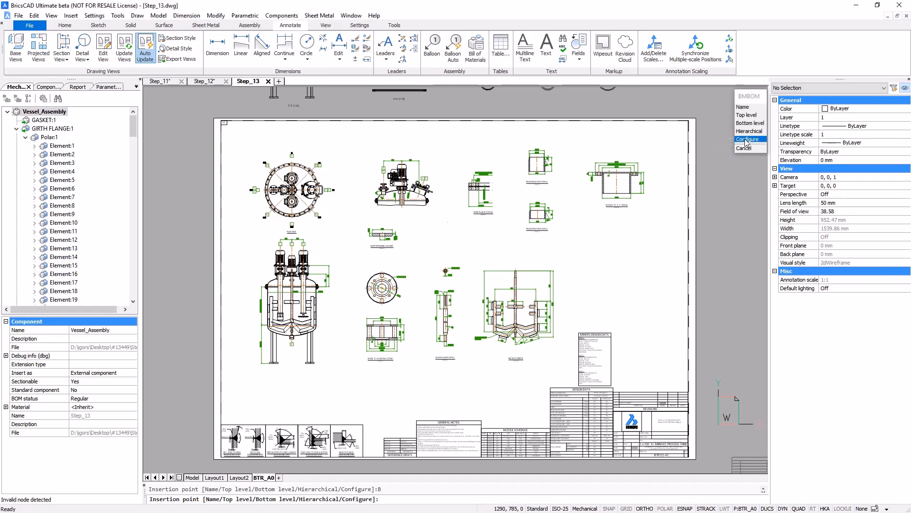
left_click(748, 139)
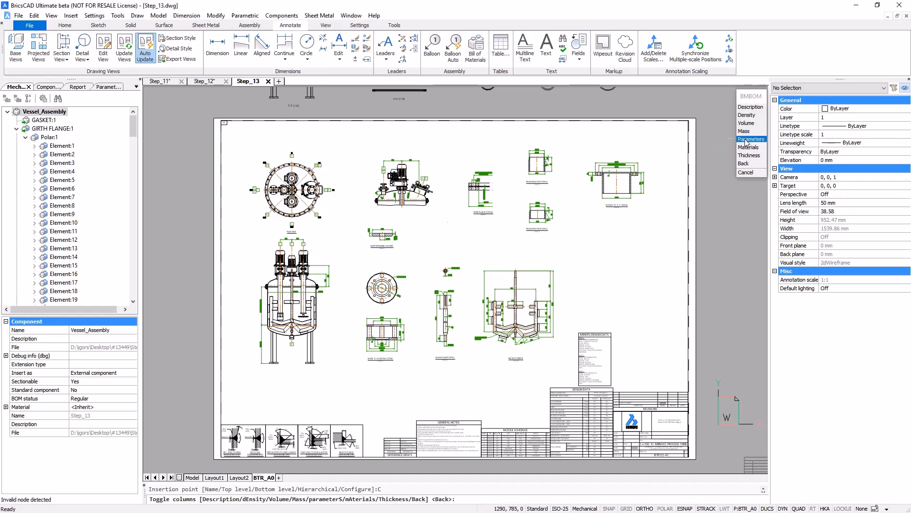
left_click(751, 107)
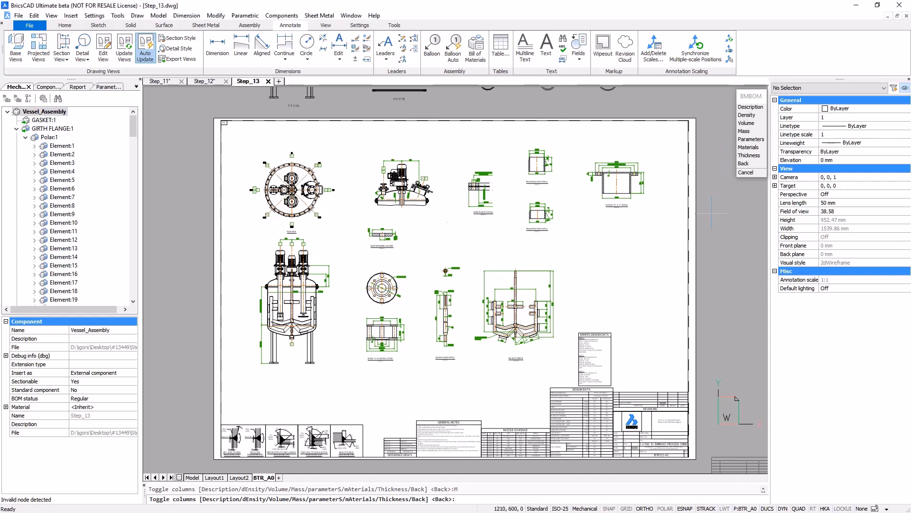
key("F8")
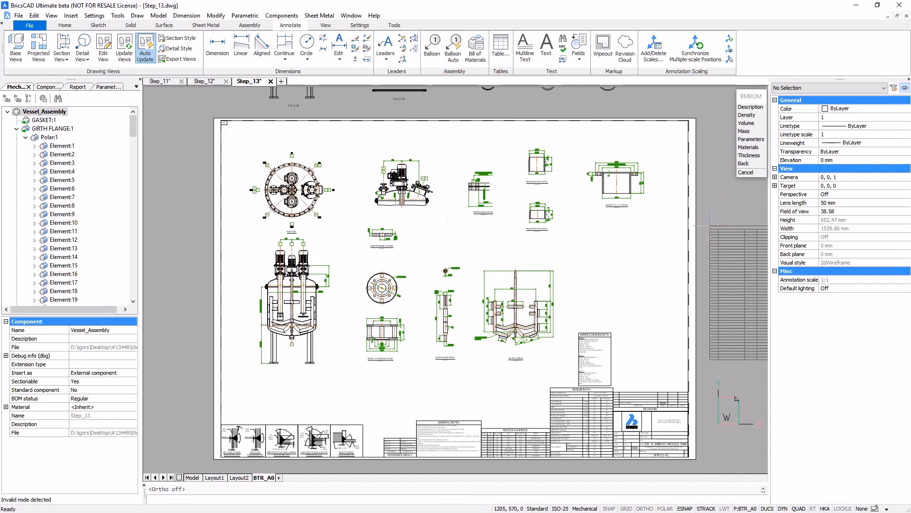
Set the bill of materials table's direction to Up.
middle_click_drag(710, 226, 661, 226)
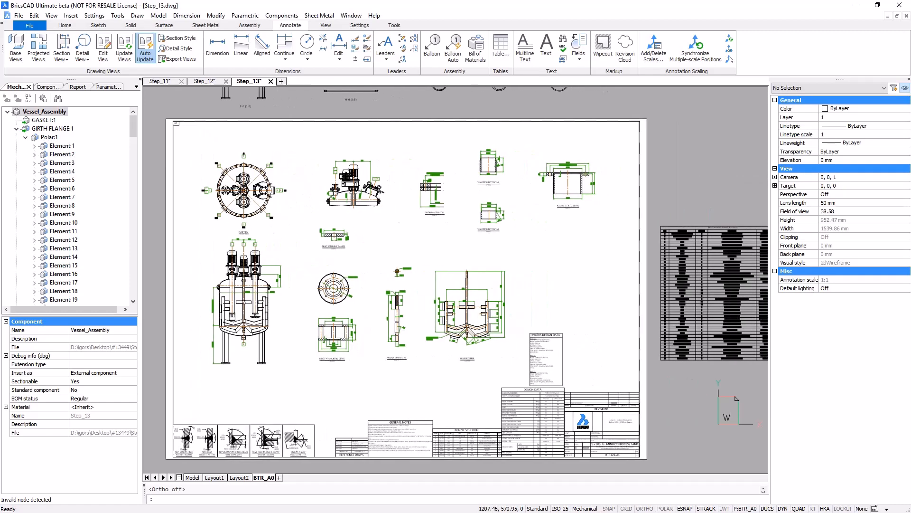
scroll(705, 235, "up", 4)
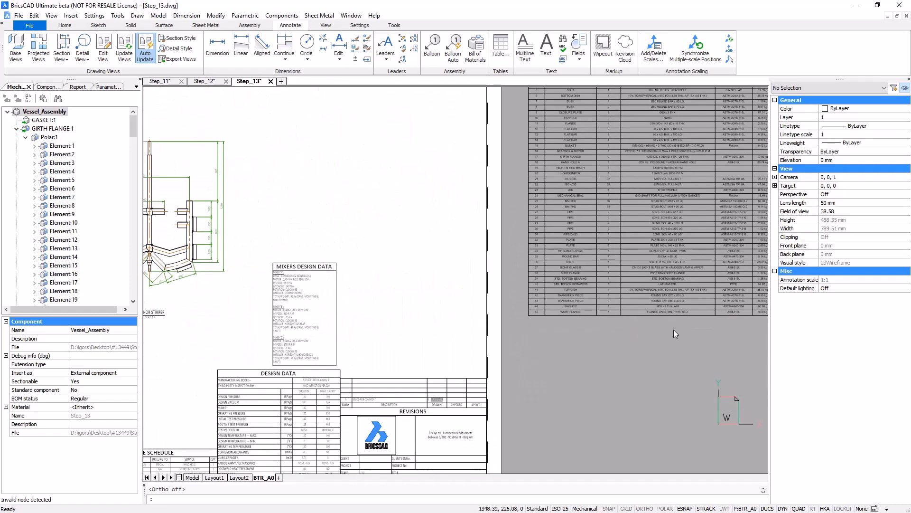
scroll(674, 322, "up", 2)
left_click(552, 351)
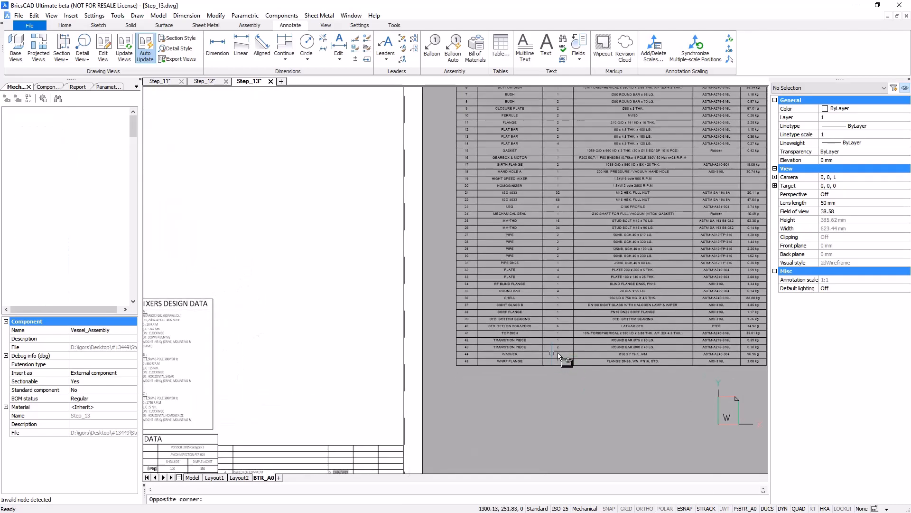
left_click(558, 353)
left_click(839, 238)
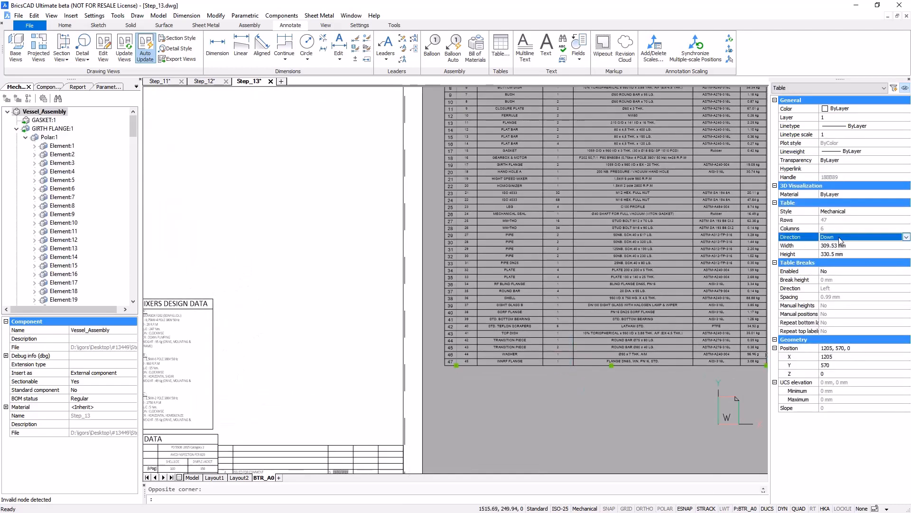
left_click(831, 252)
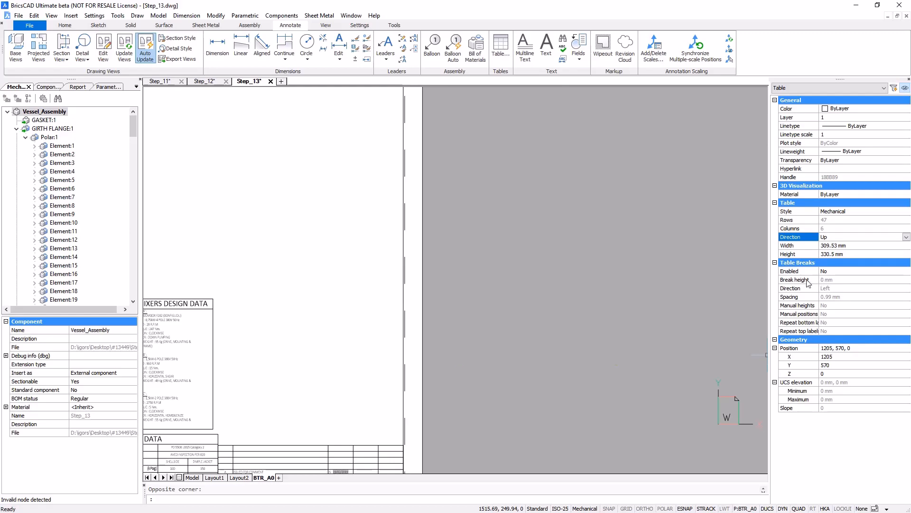
scroll(668, 332, "down", 2)
scroll(666, 326, "up", 5)
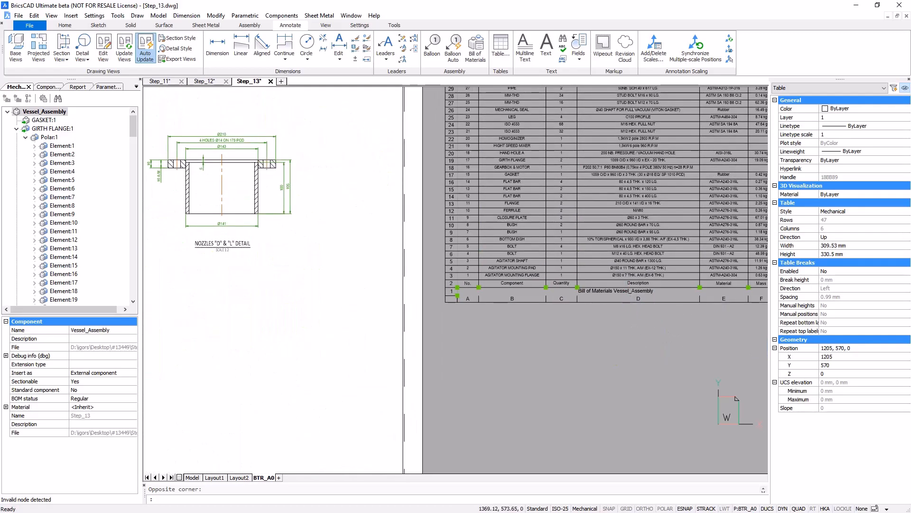
key("Escape")
Change the bill of materials table's title to "MATERIAL LIST".
double_click(495, 290)
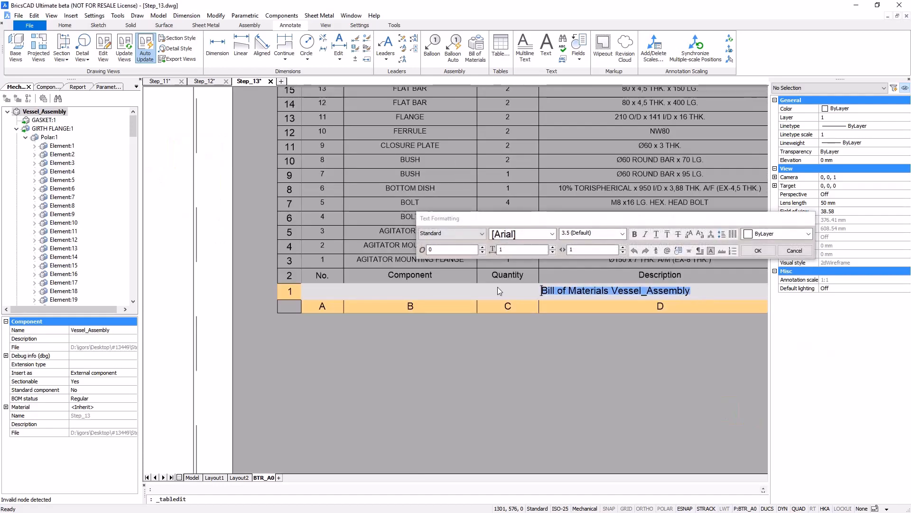
type("MATE")
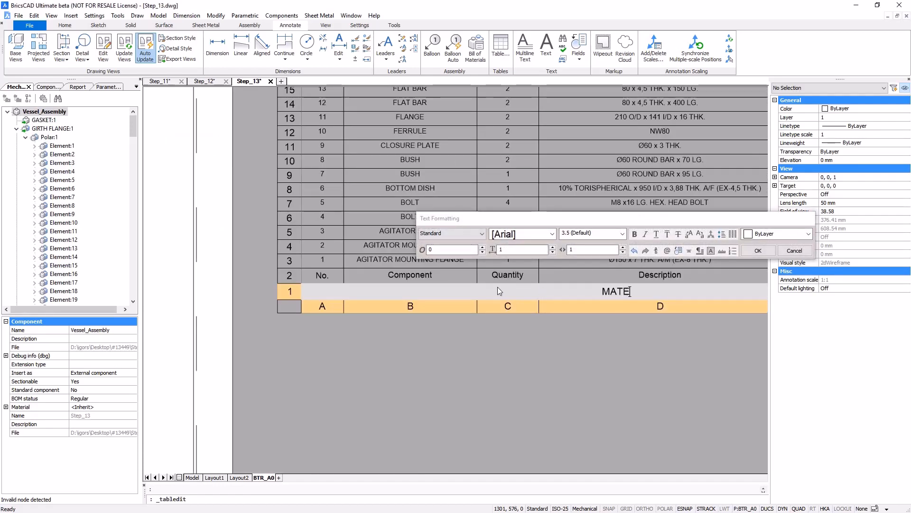
type("RIAL LI")
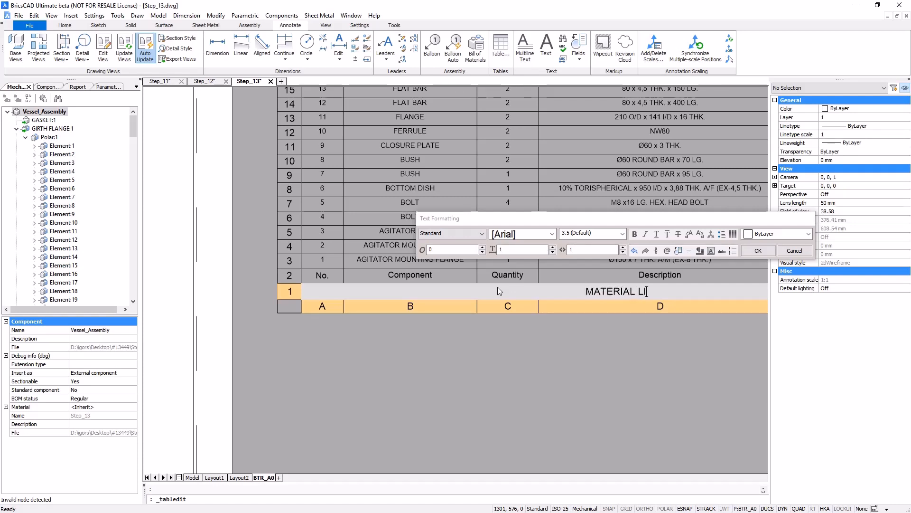
type("ST")
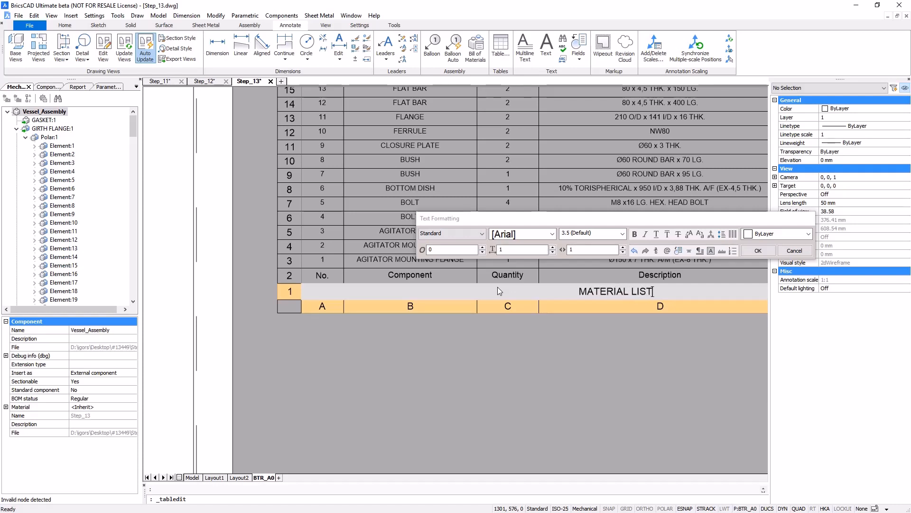
left_click(511, 362)
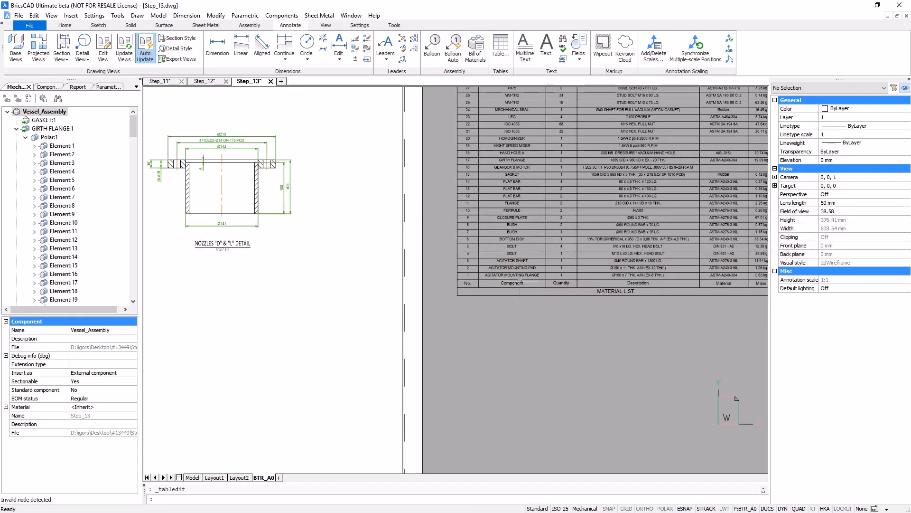
Rename the table's Quantity column header to "Q-ty".
double_click(567, 283)
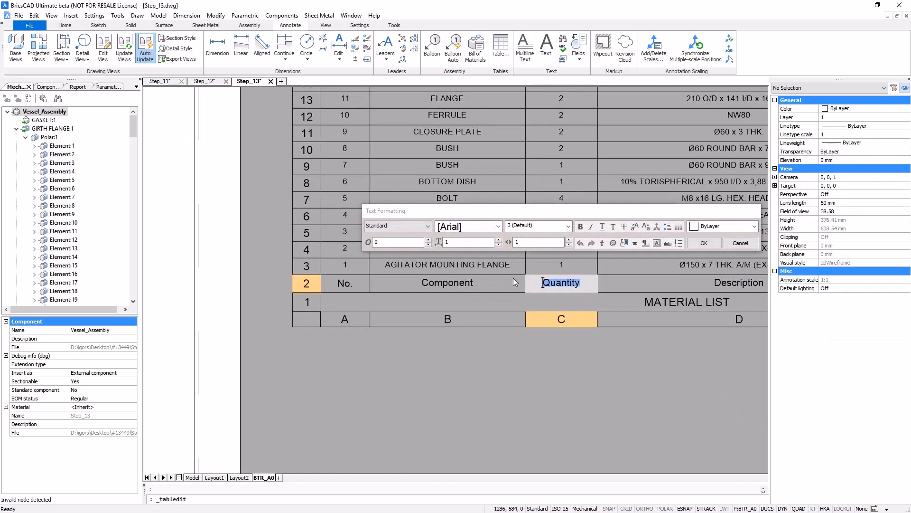
type("Q-ty")
left_click(705, 244)
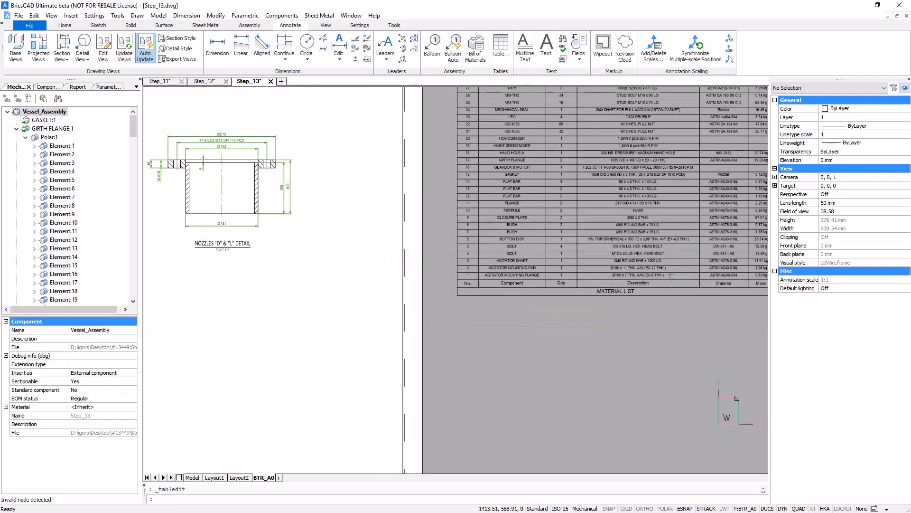
Move the material list by its lower outer corner onto the corner of the revisions block above the title block.
left_click(541, 343)
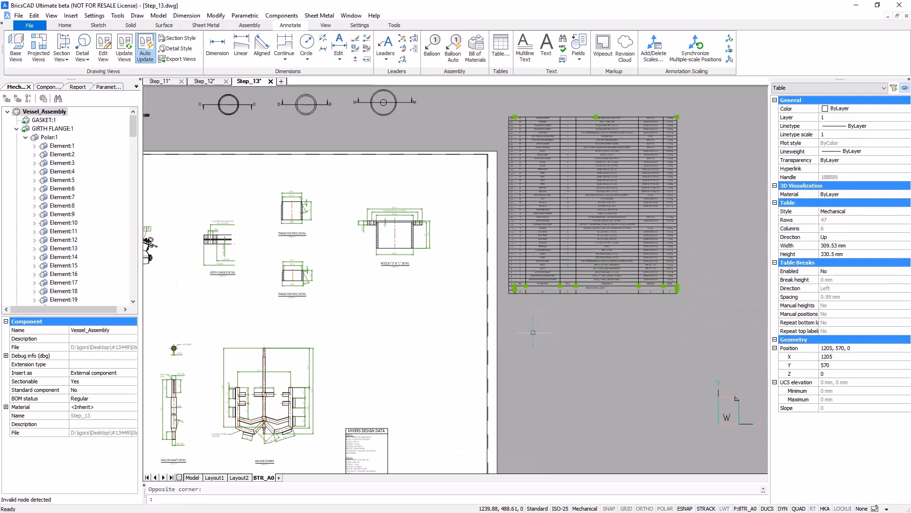
left_click(541, 349)
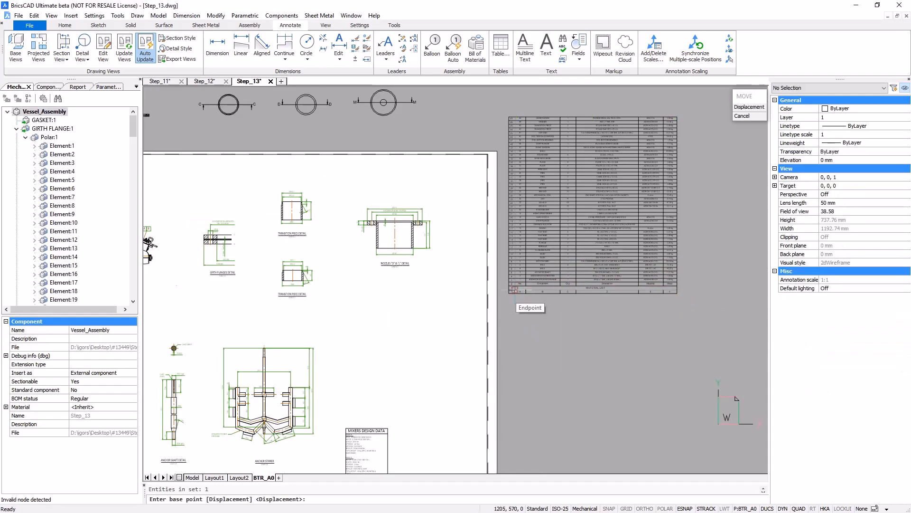
left_click(511, 292)
scroll(427, 432, "down", 1)
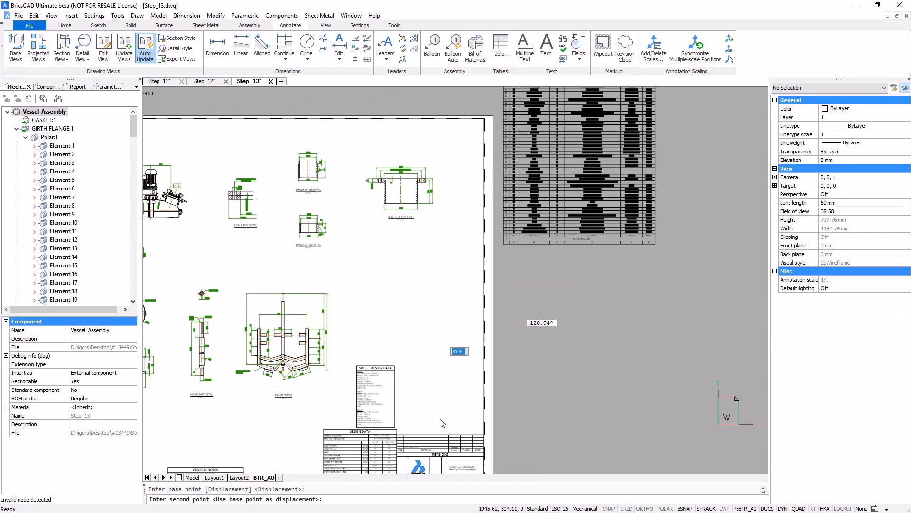
scroll(434, 365, "up", 8)
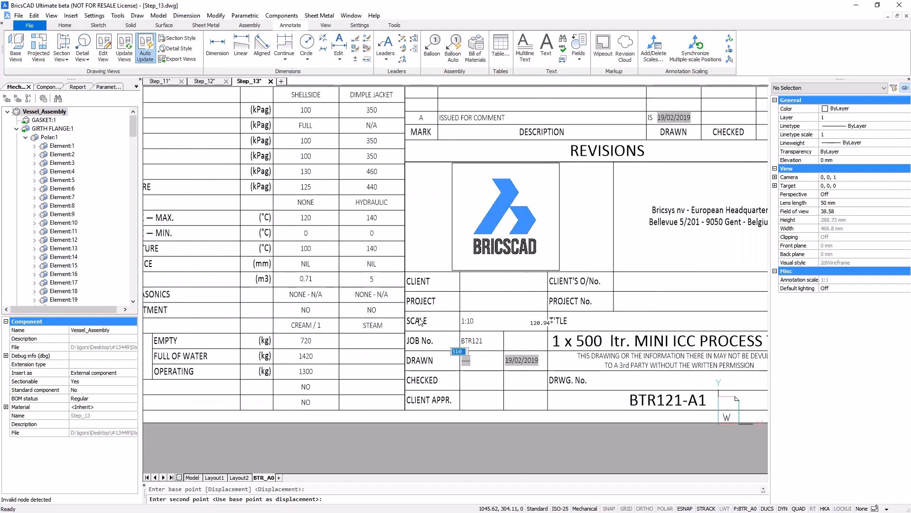
left_click(416, 293)
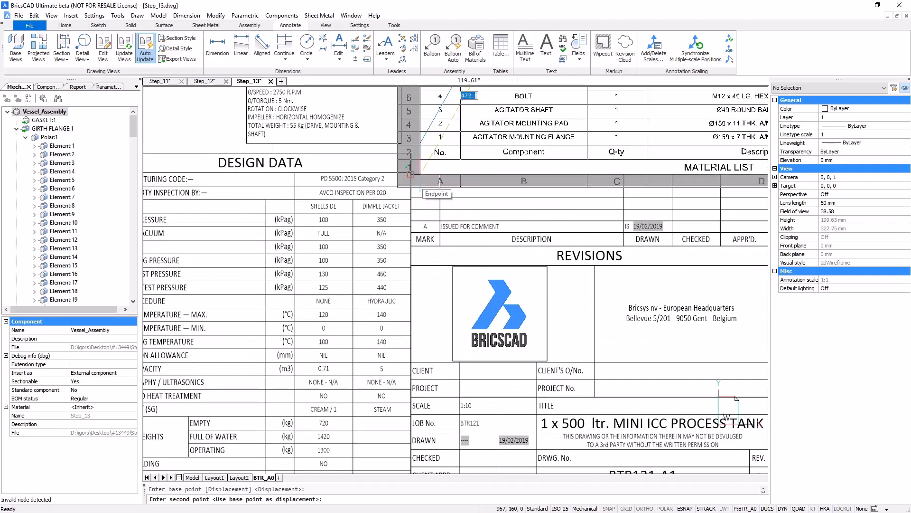
Narrow the material list to 185 mm by stretching its outer edge to align with the title block's edge.
scroll(457, 283, "down", 4)
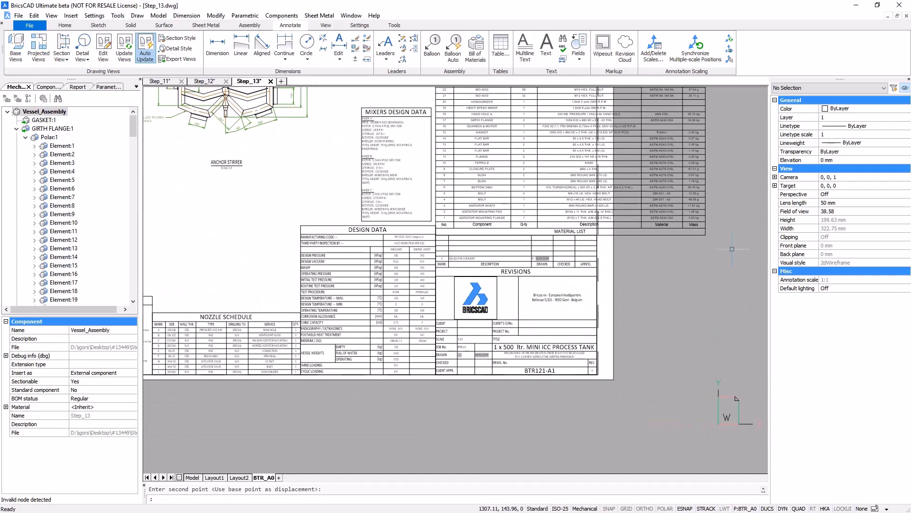
left_click(728, 210)
left_click(682, 257)
left_click(705, 235)
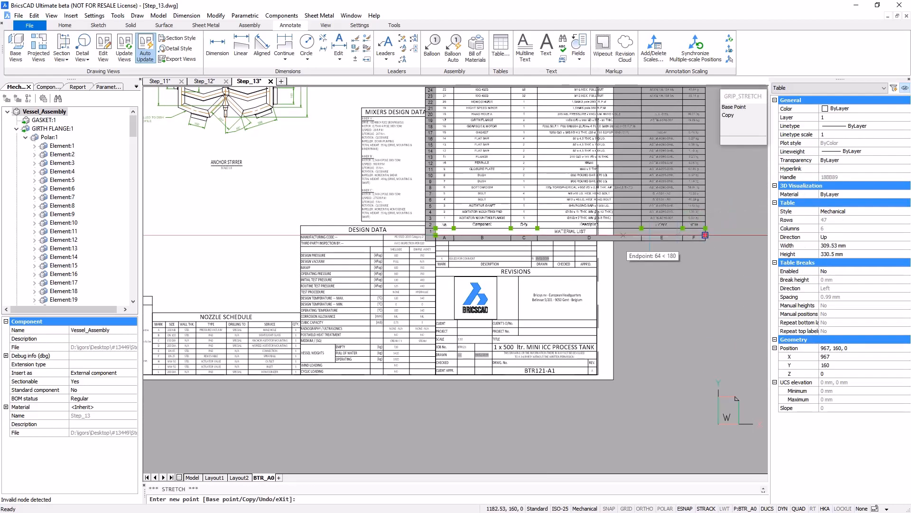
left_click(597, 235)
scroll(456, 413, "down", 2)
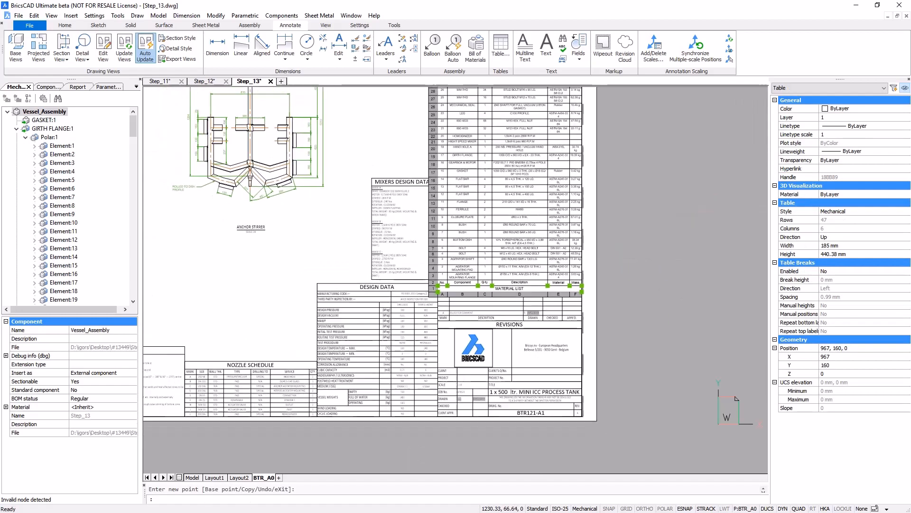
scroll(456, 280, "up", 5)
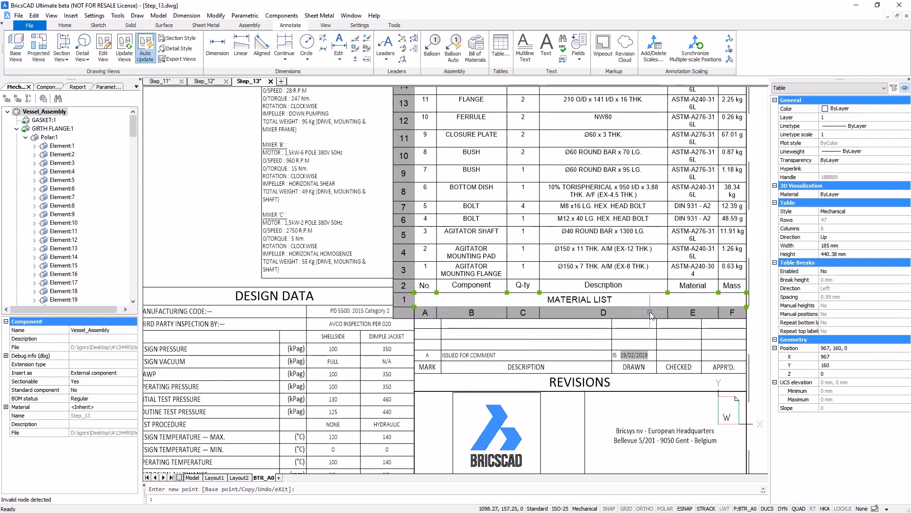
key("Escape")
key("Escape")
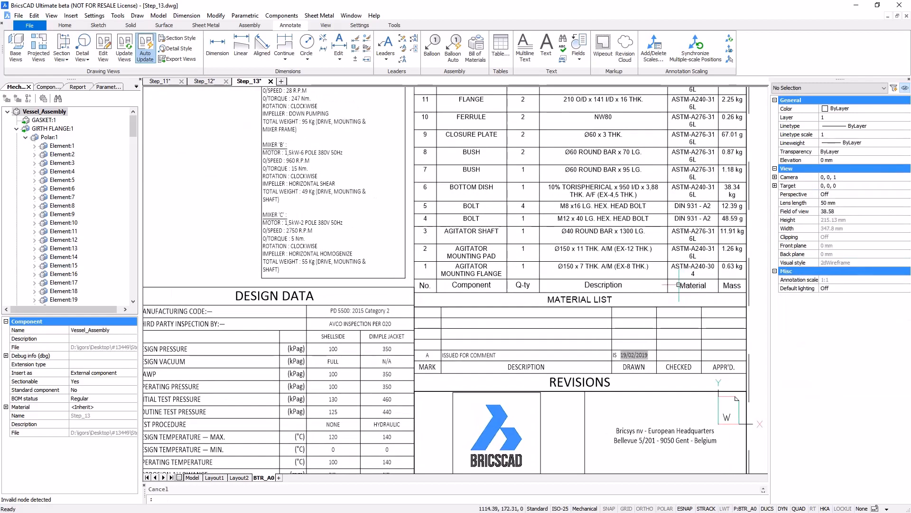
Set the cell width of the material list's Material column to 38.29 mm.
left_click(674, 285)
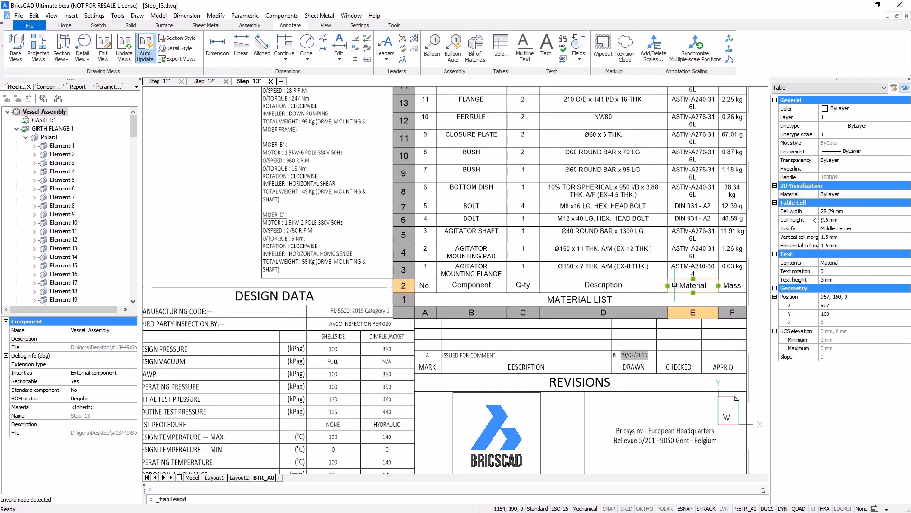
left_click(825, 209)
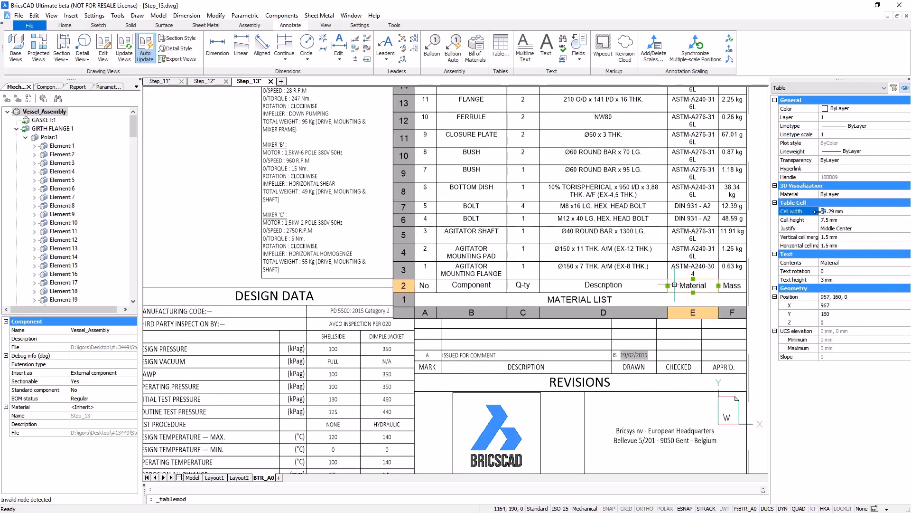
key("Return")
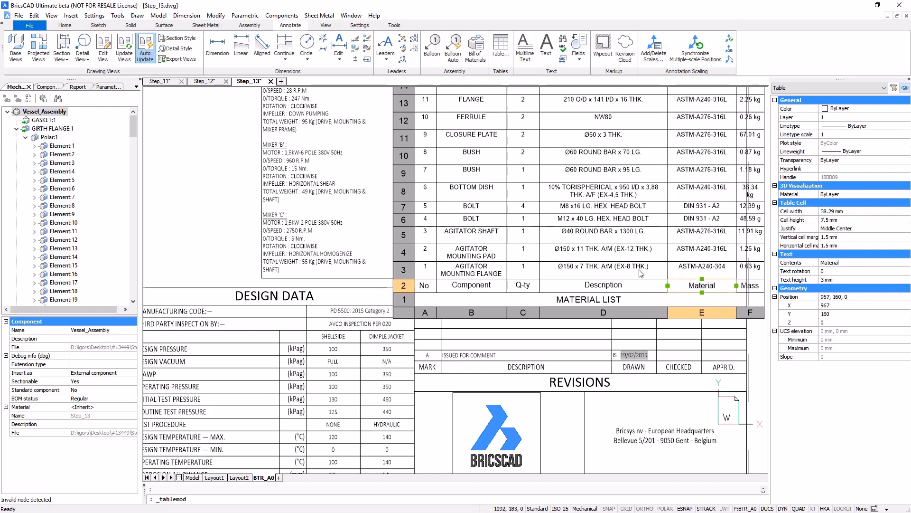
Set the cell width of the material list's Description column to 61.37 mm.
left_click(640, 284)
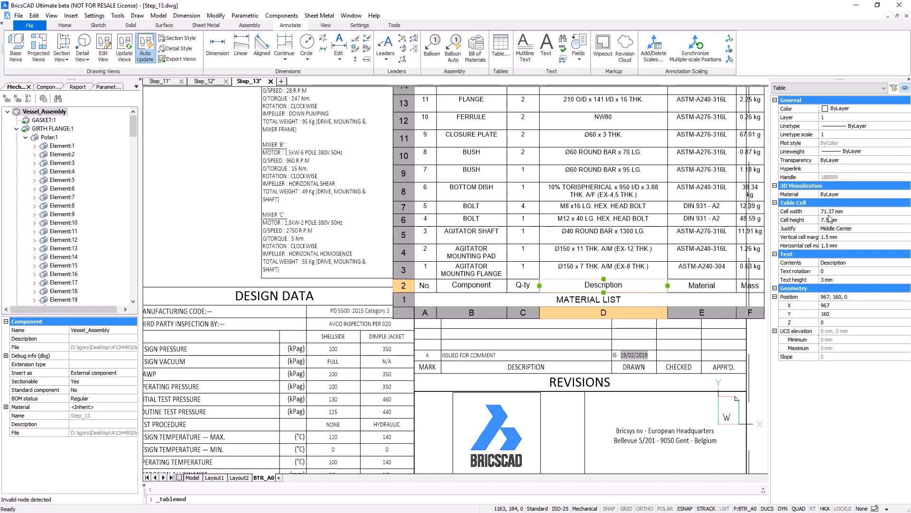
left_click(826, 211)
left_click(824, 212)
key("Return")
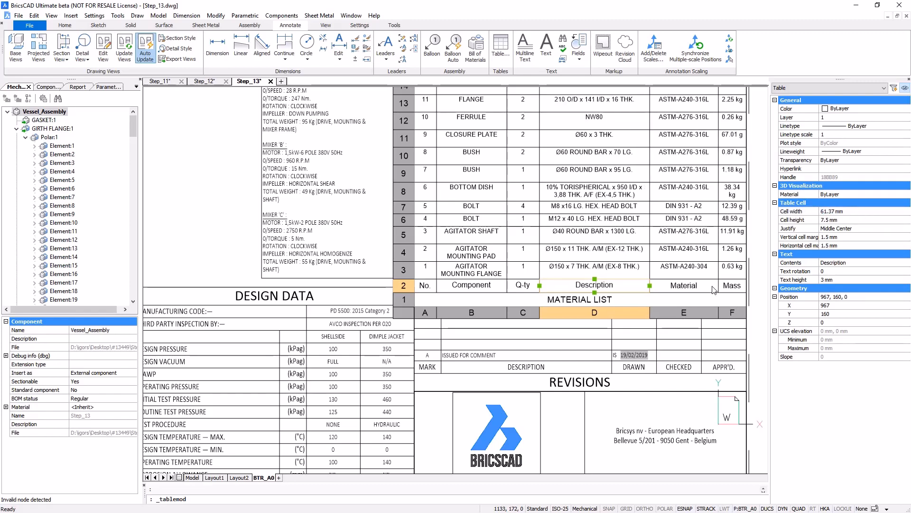
key("Escape")
key("Escape")
Set the cell height of all item rows in the material list to 5 mm.
scroll(651, 295, "down", 2)
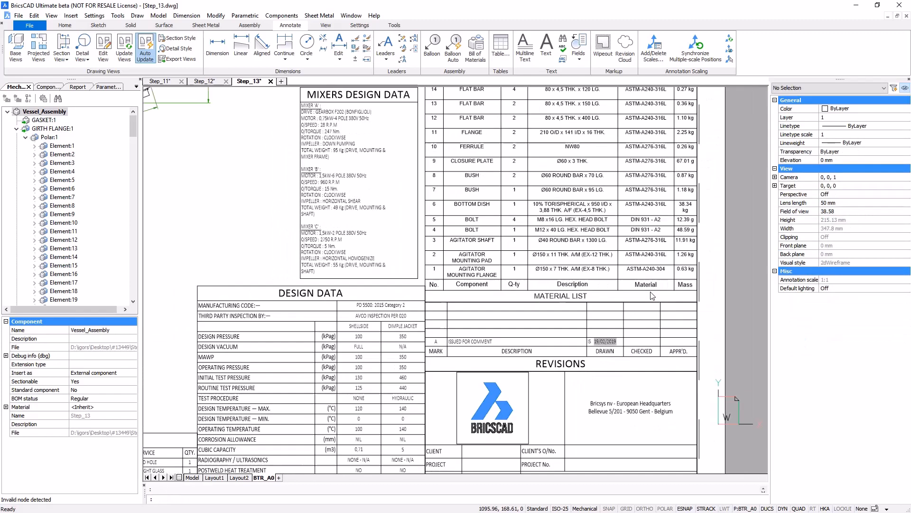
scroll(647, 290, "down", 2)
scroll(552, 170, "down", 1)
left_click_drag(540, 175, 472, 430)
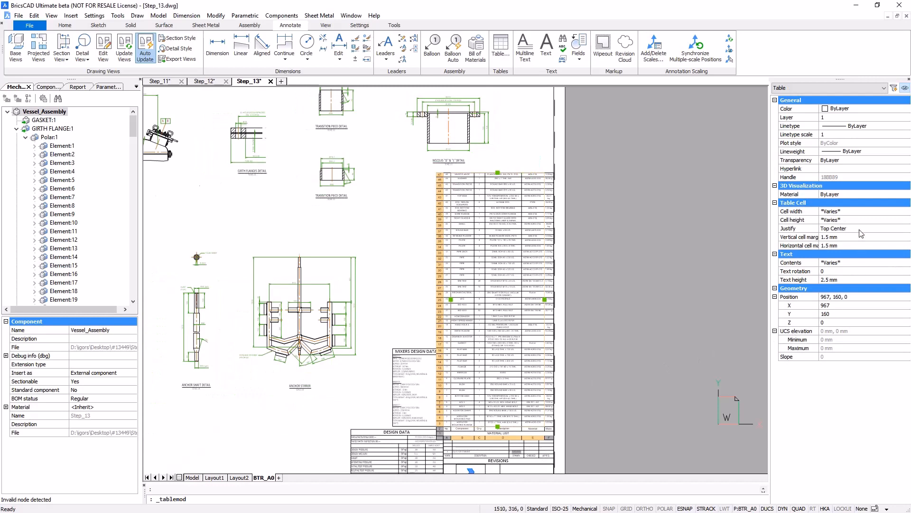
left_click(858, 212)
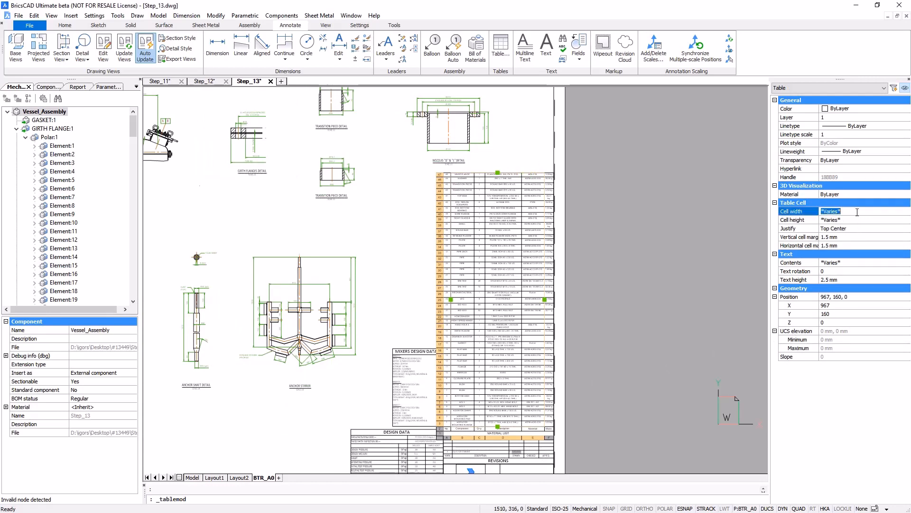
left_click(849, 220)
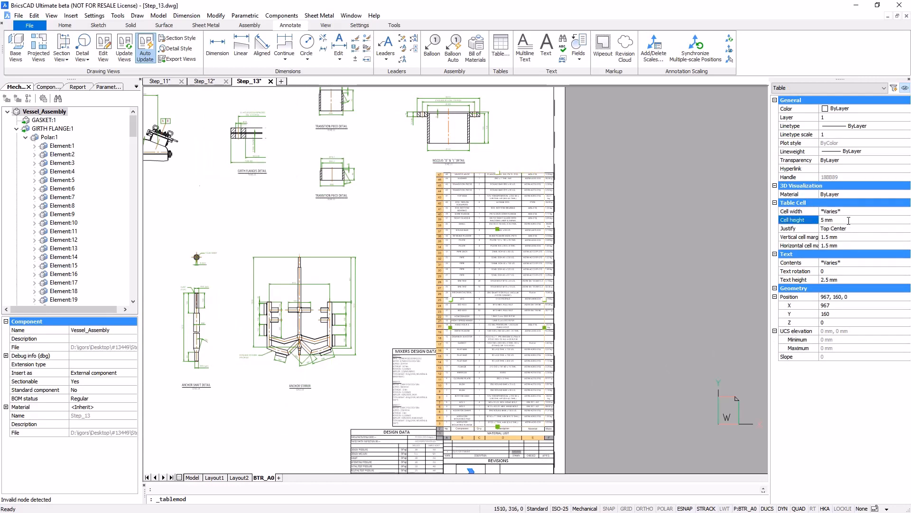
key("Escape")
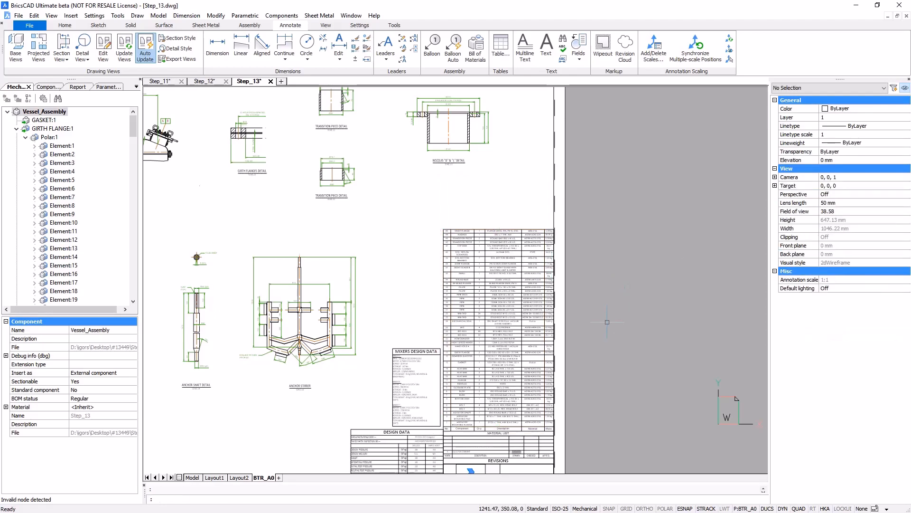
Make the Balloon layer current for the component balloons.
scroll(622, 365, "down", 5)
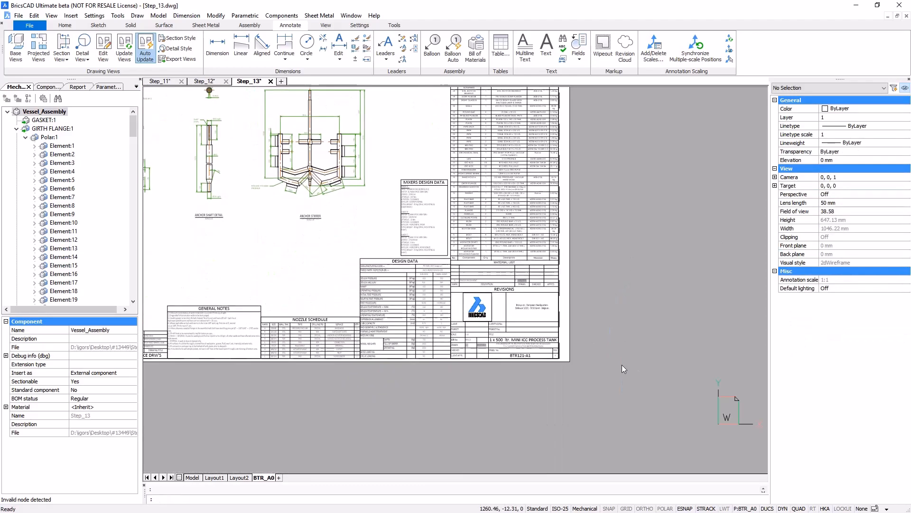
scroll(622, 365, "up", 8)
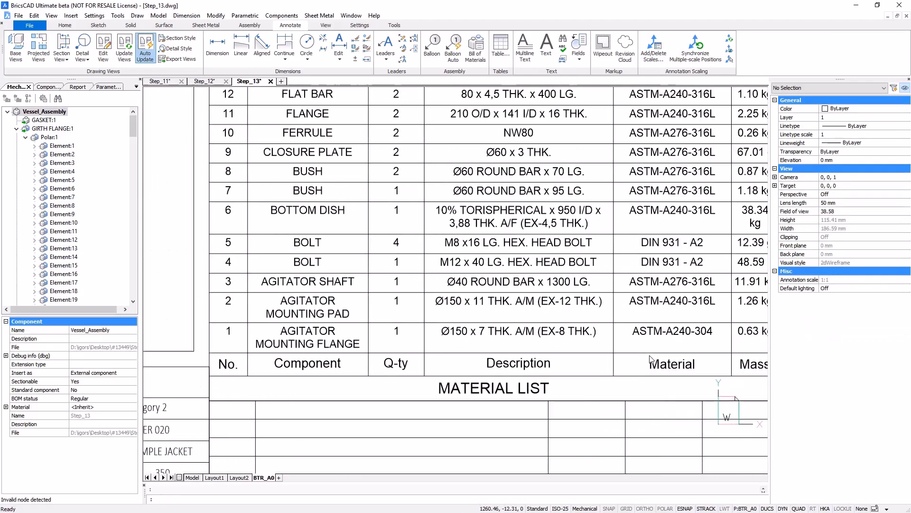
scroll(451, 285, "down", 4)
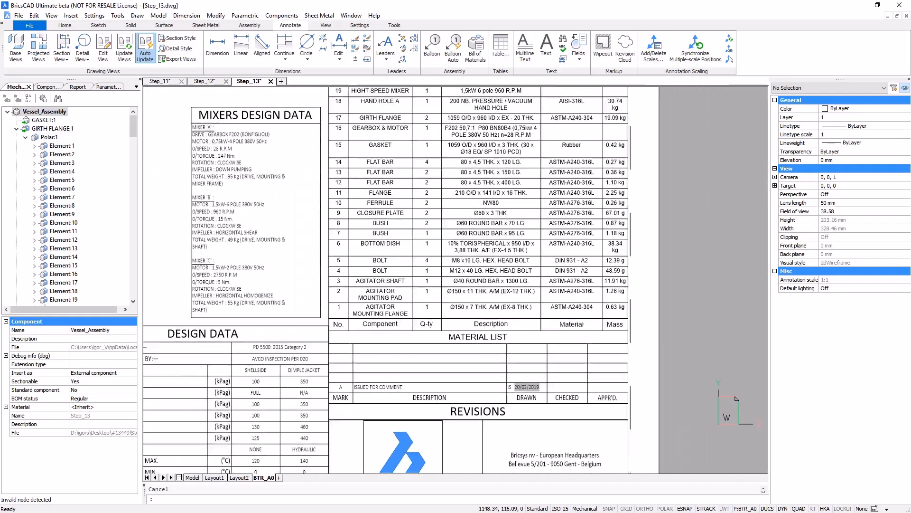
scroll(736, 398, "down", 6)
scroll(736, 398, "up", 3)
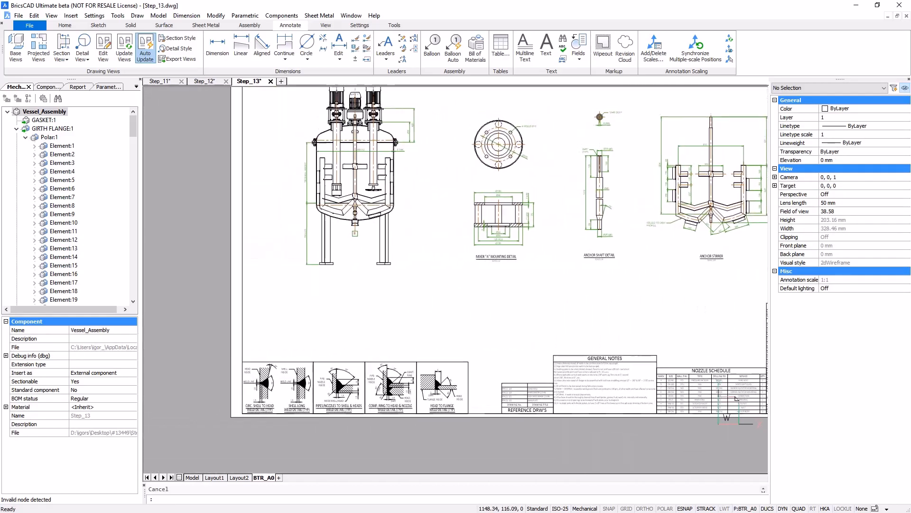
scroll(455, 198, "up", 4)
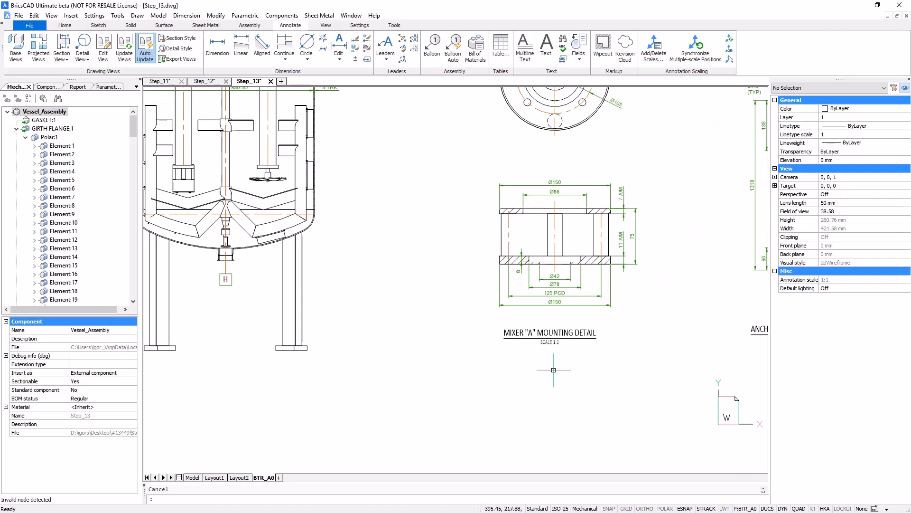
left_click(65, 26)
left_click(698, 38)
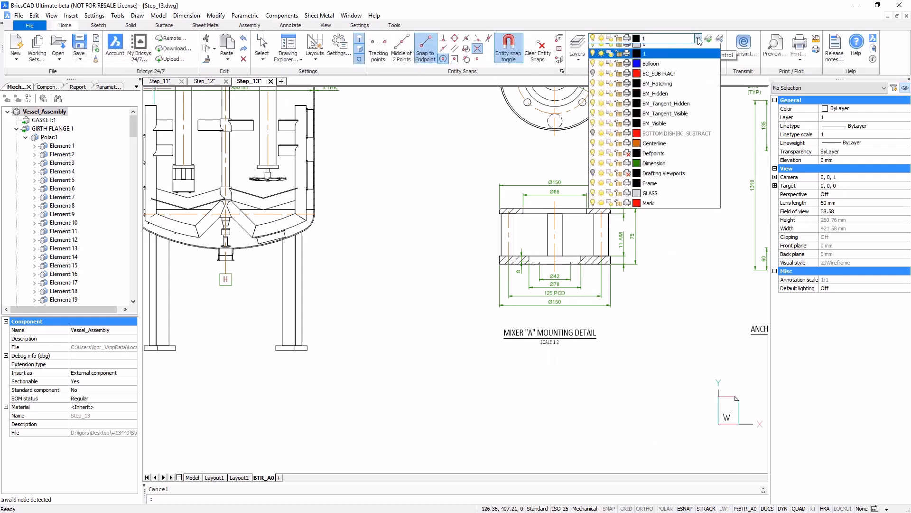
scroll(665, 119, "up", 3)
left_click(651, 72)
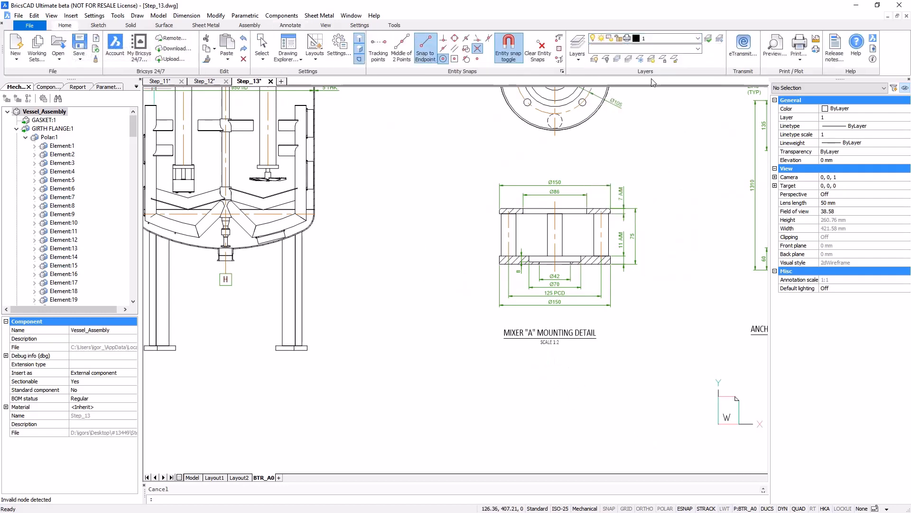
With entity snaps off, place balloons on the vessel section's leg foot plate, leg, bottom dish and outer wall.
left_click(291, 25)
left_click(432, 48)
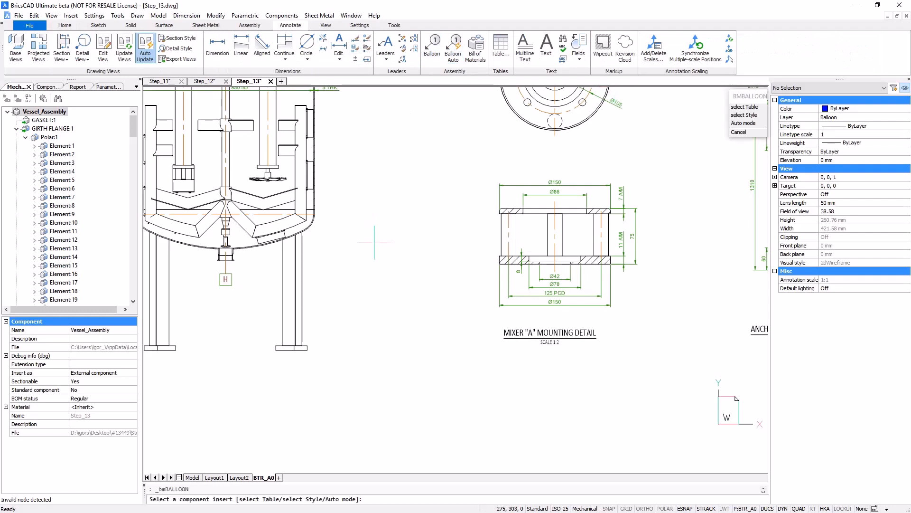
key("F3")
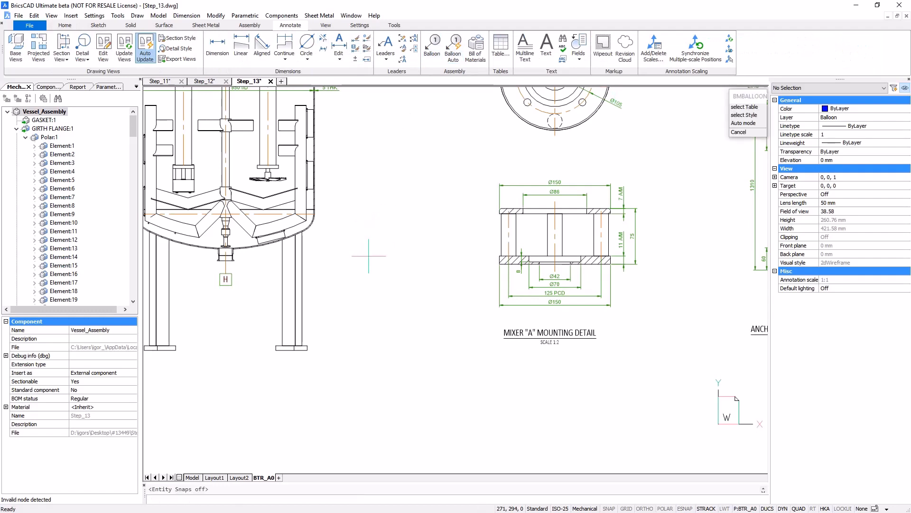
left_click(304, 349)
left_click(319, 368)
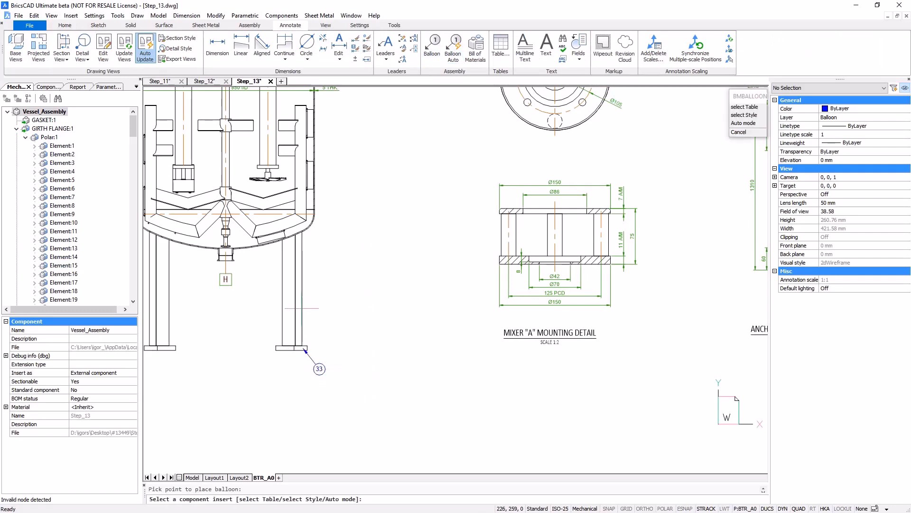
left_click(301, 308)
left_click(323, 320)
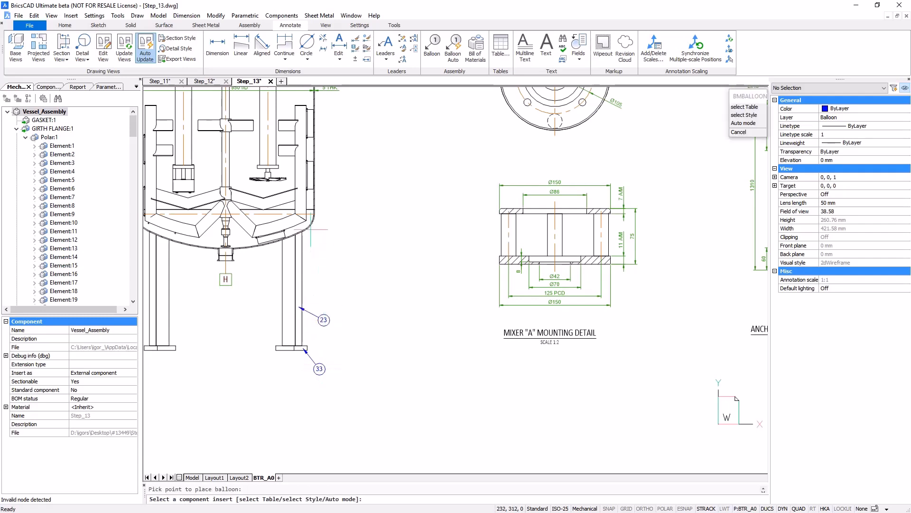
left_click(312, 228)
left_click(330, 242)
left_click(316, 201)
left_click(332, 204)
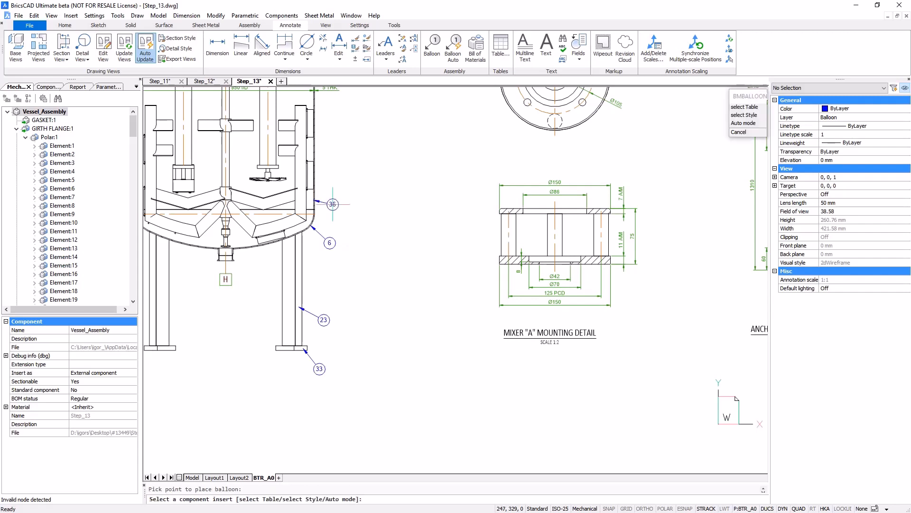
Align the four new balloons in a vertical column beside the vessel, starting from the outer wall's balloon.
left_click(414, 39)
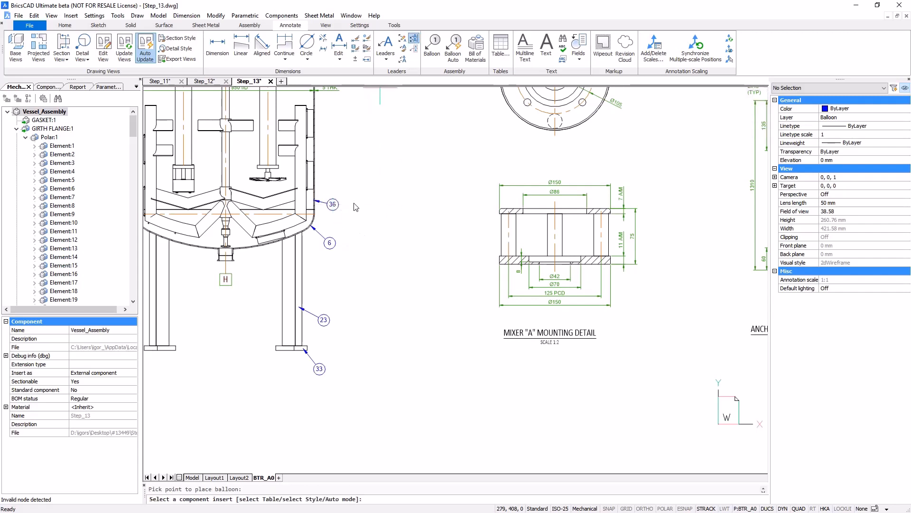
left_click(355, 188)
left_click(333, 367)
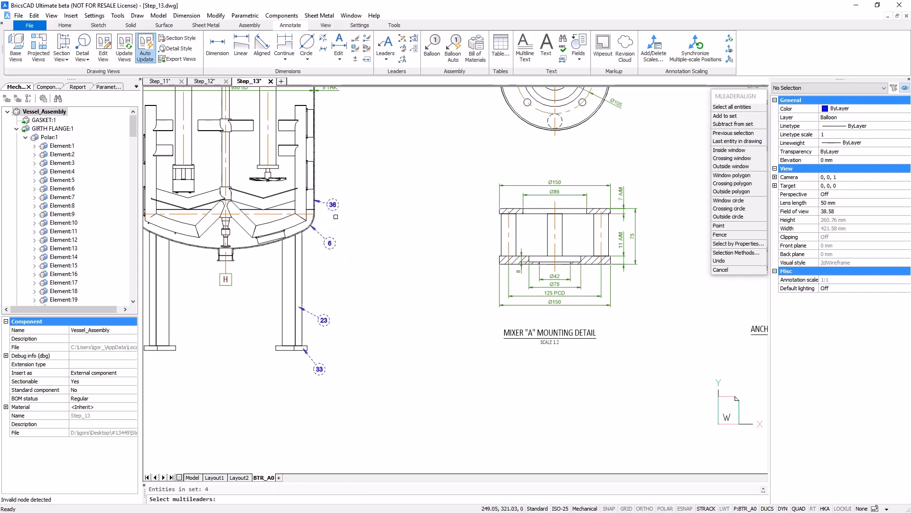
key("Return")
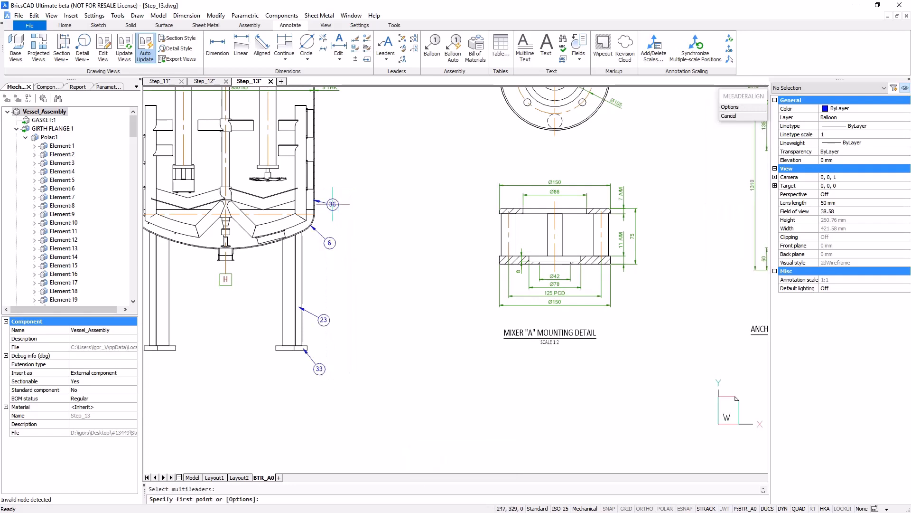
left_click(333, 204)
key("F8")
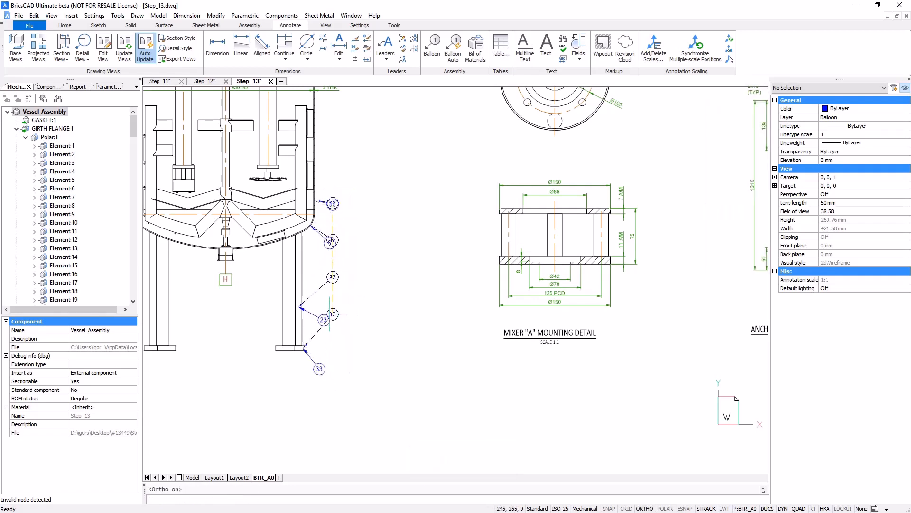
left_click(357, 305)
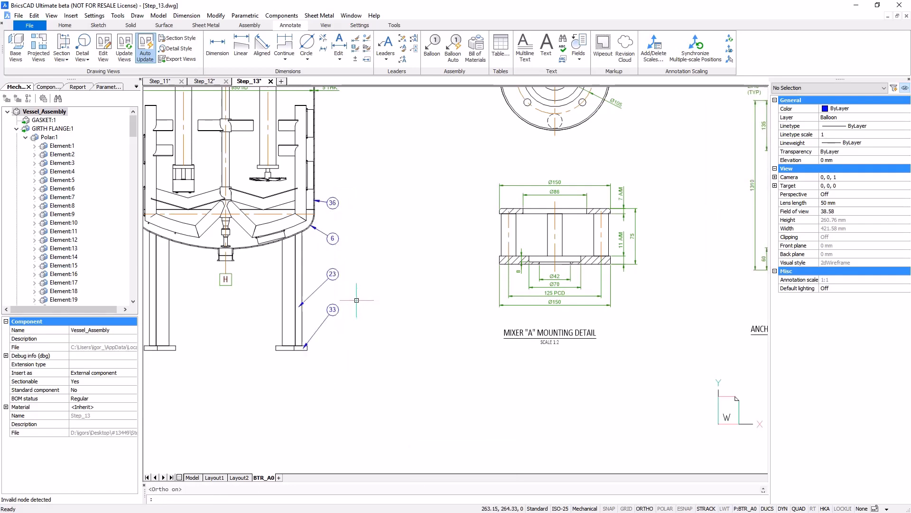
Place balloons on nozzle H's pipe and ferrule and on the lower end of the central agitator shaft.
scroll(357, 300, "up", 5)
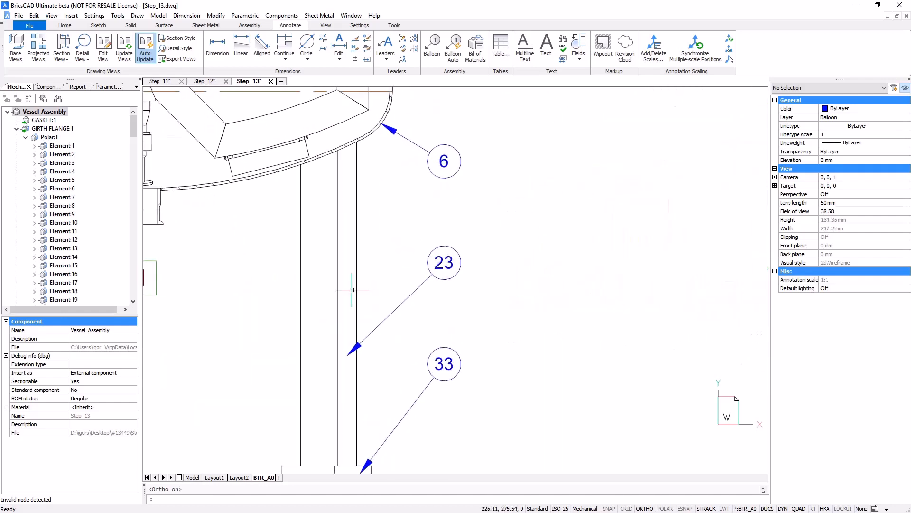
scroll(351, 290, "up", 2)
left_click(432, 46)
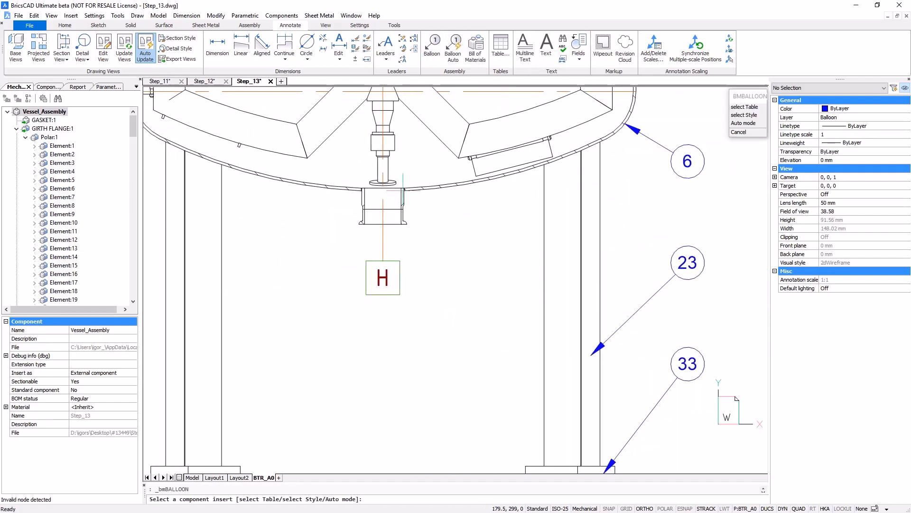
left_click(397, 194)
key("F8")
left_click(462, 223)
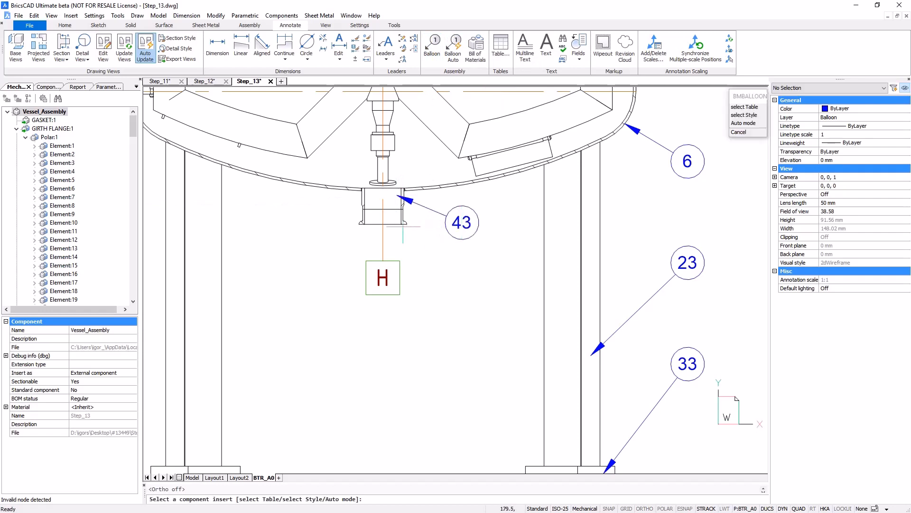
left_click(395, 218)
left_click(451, 268)
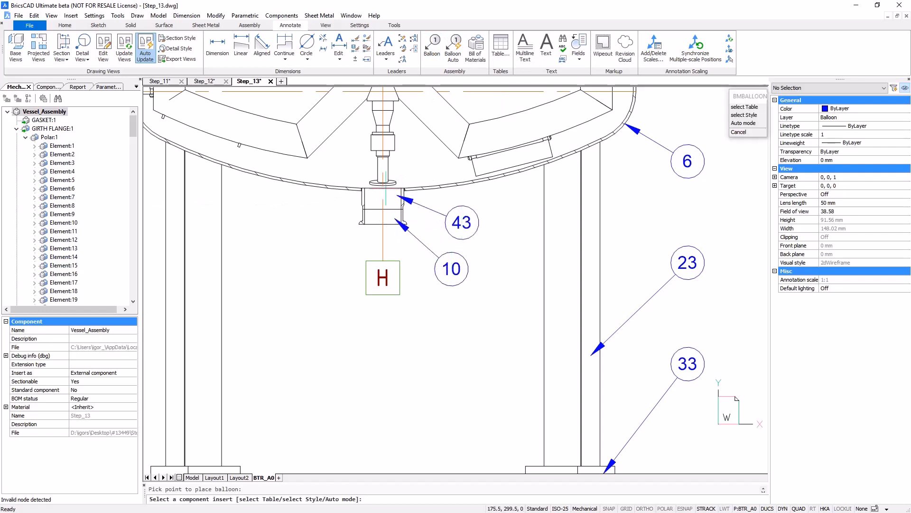
left_click(372, 177)
left_click(323, 221)
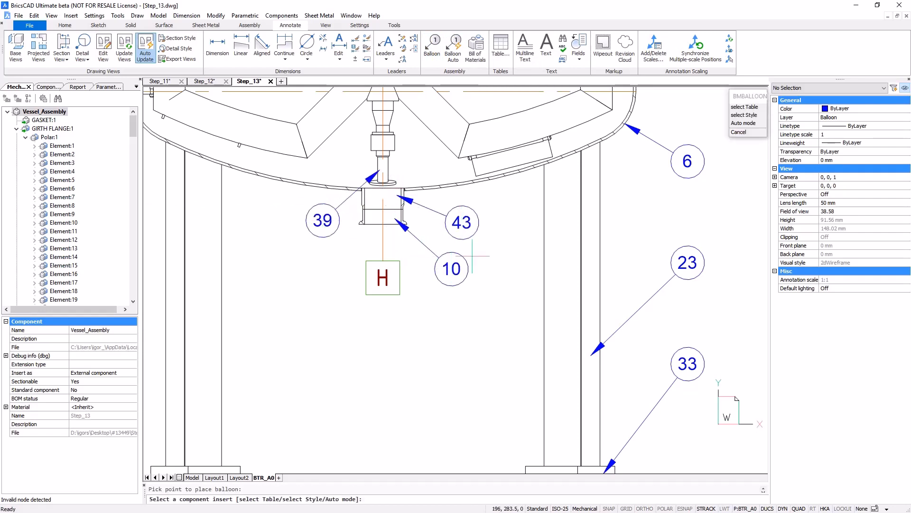
Place balloons on the two fastener parts beneath the mounting flange of the mixer to the right of Mixer "A".
scroll(502, 251, "up", 10, "shift")
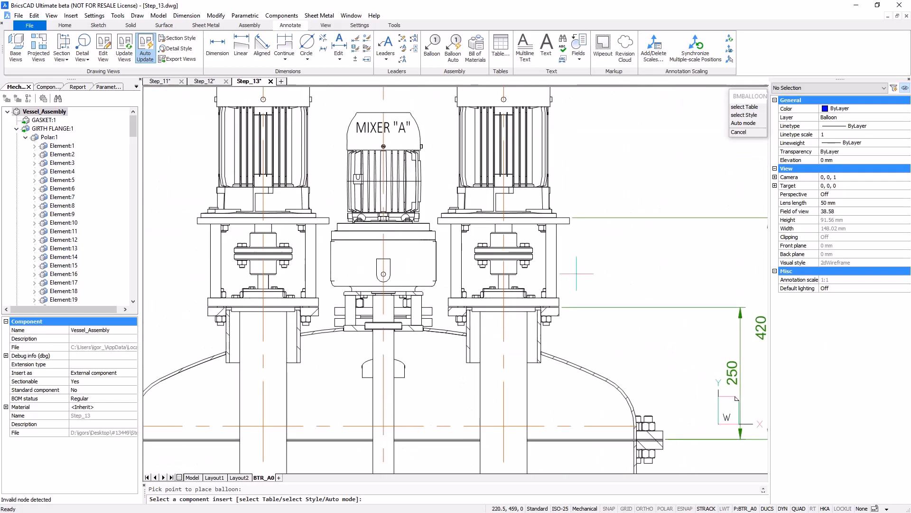
left_click(550, 324)
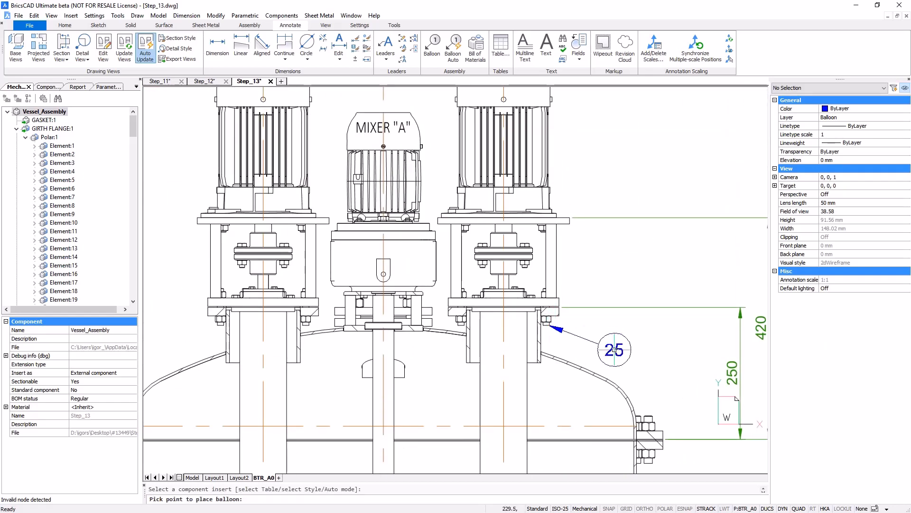
left_click(618, 349)
left_click(548, 319)
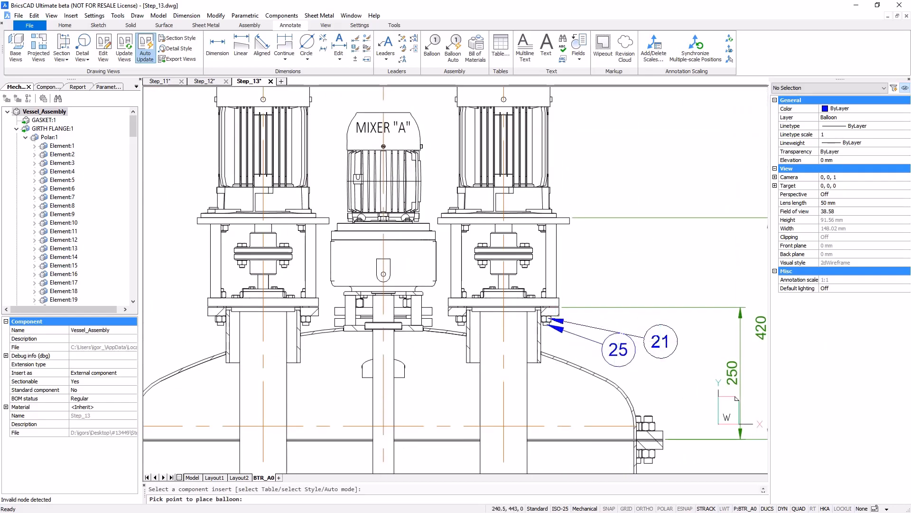
left_click(653, 325)
key("Escape")
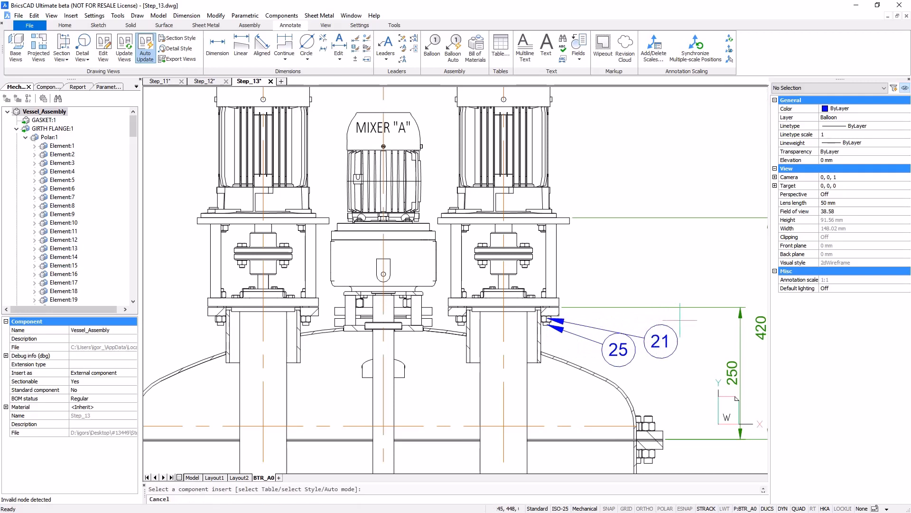
Collect the fastener balloons 21 and 25 side by side on a single leader next to the mixer mounting.
left_click(414, 49)
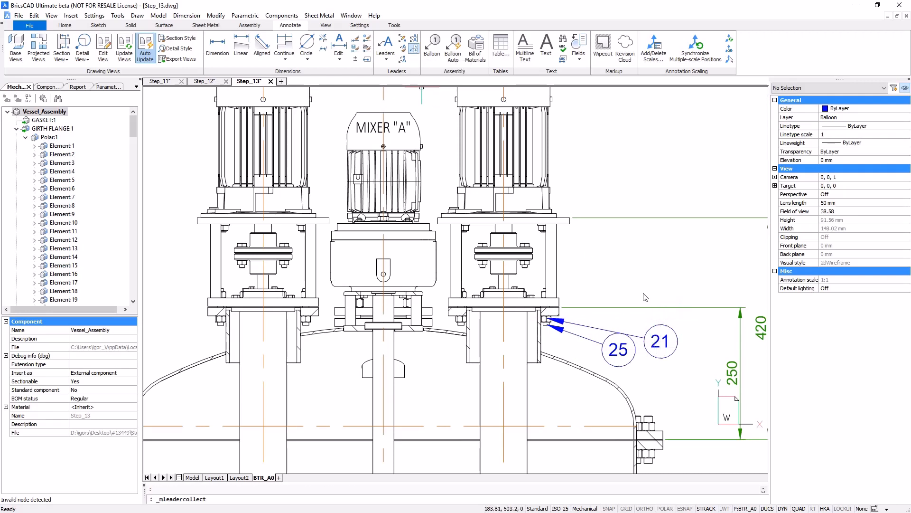
left_click(686, 329)
left_click(665, 345)
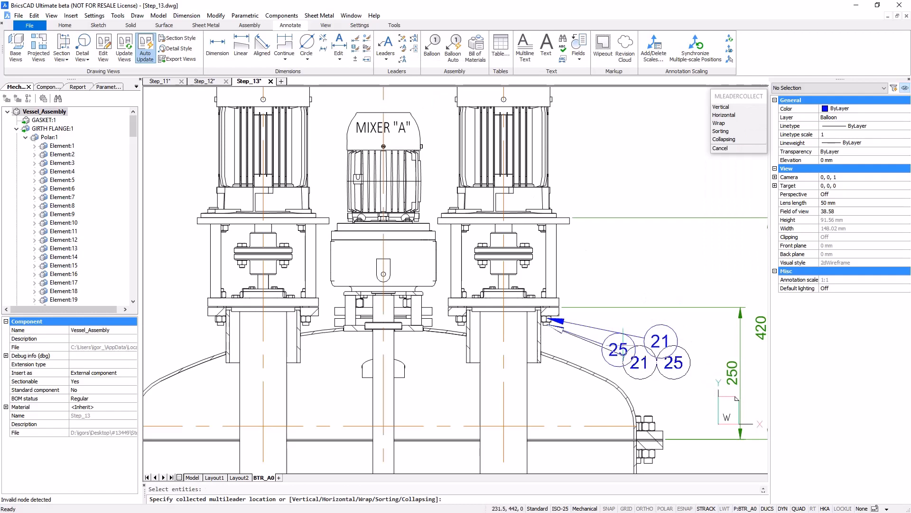
left_click(612, 335)
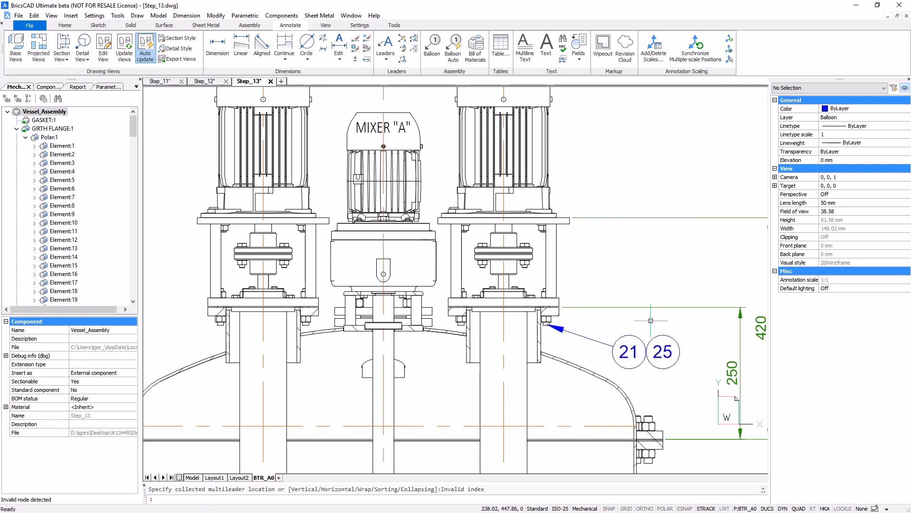
Place a balloon on the vessel's domed top head, outboard of the mixer "C" mounting, in the elevation view.
left_click(432, 46)
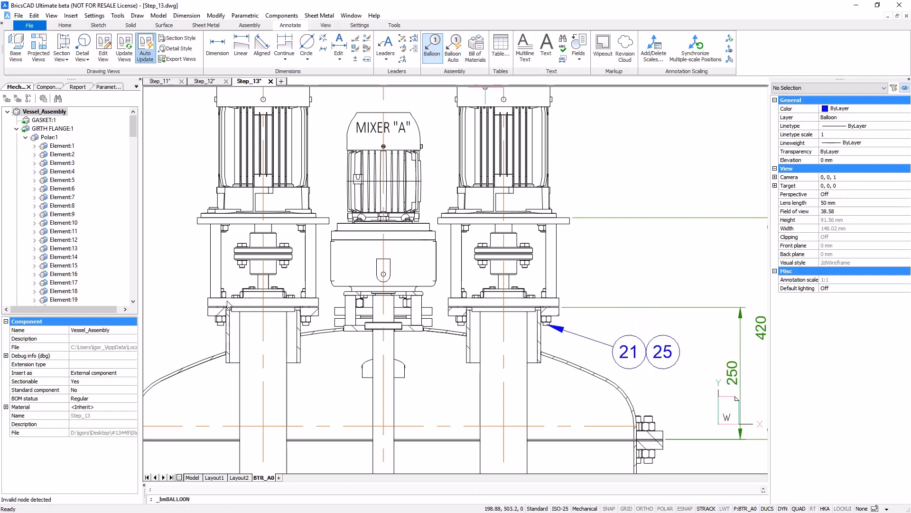
middle_click_drag(165, 365, 220, 365)
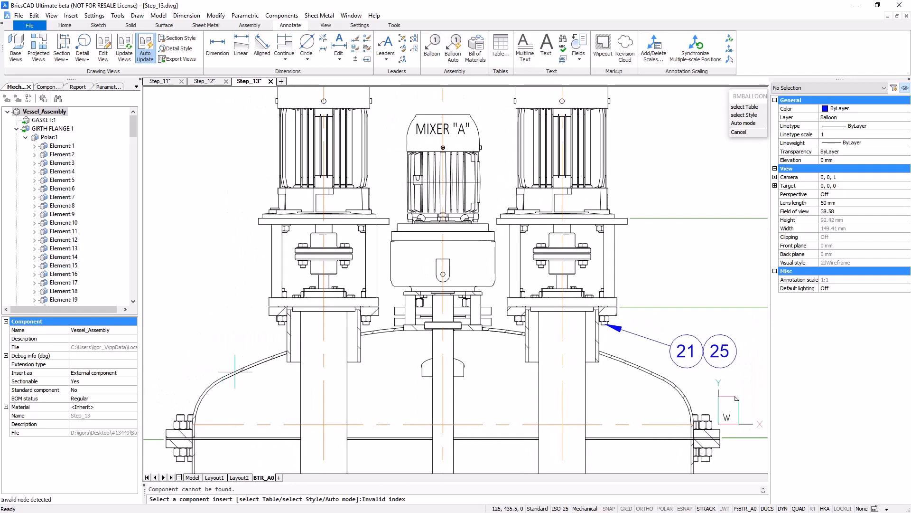
left_click(235, 371)
left_click(188, 332)
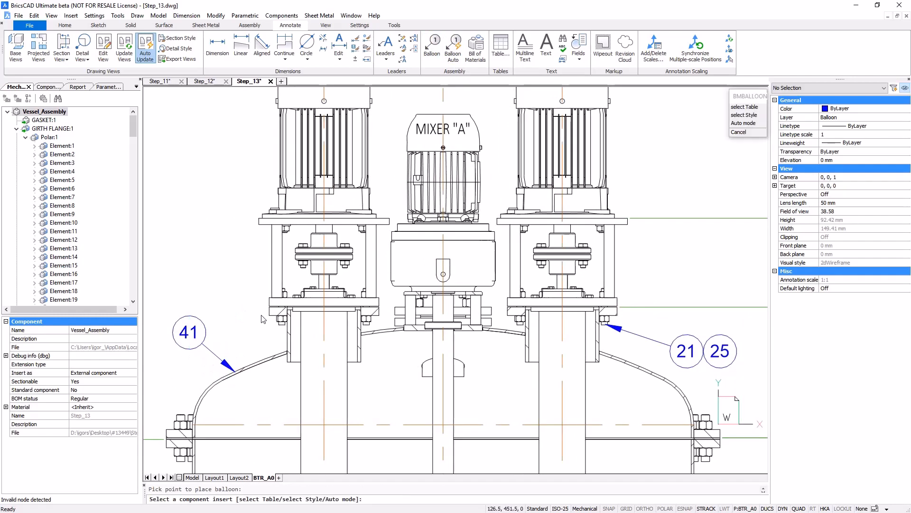
Place balloons above the motors of mixers "C", "A" and "B", each pointing to the motor's upper cover.
middle_click_drag(266, 117, 266, 357)
left_click(287, 320)
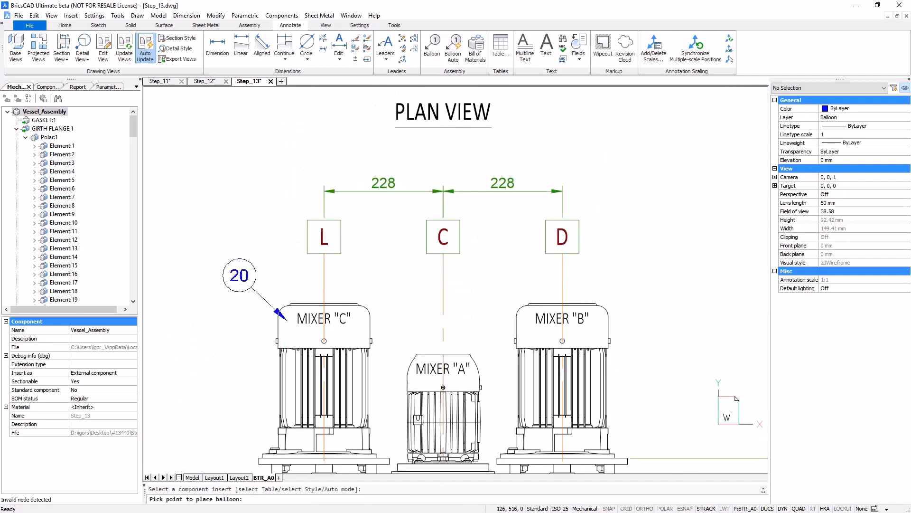
left_click(237, 264)
left_click(419, 357)
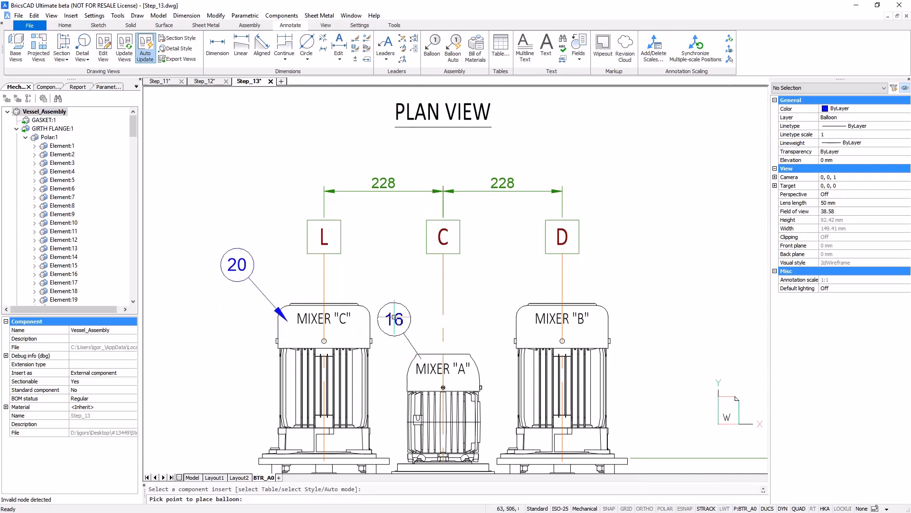
left_click(390, 288)
left_click(599, 312)
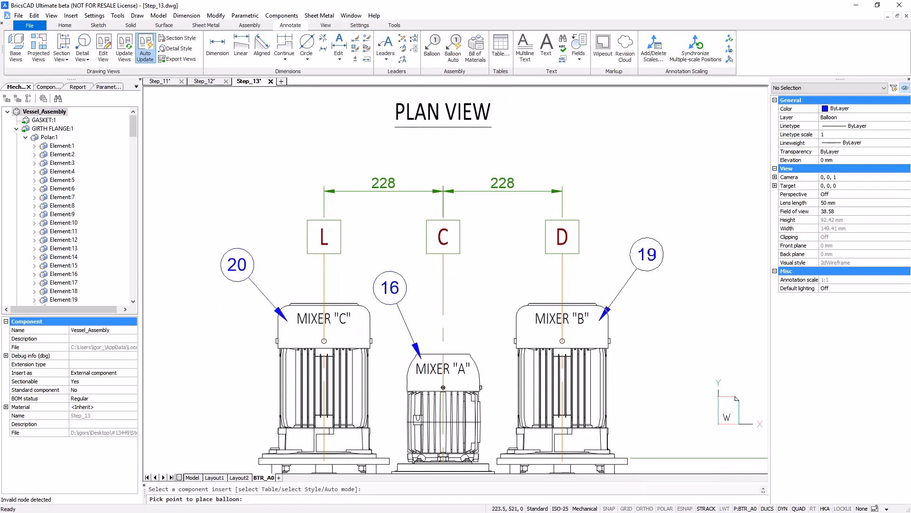
left_click(642, 260)
Place a balloon on the upper part of the shaft in the Anchor Shaft Detail view.
scroll(666, 378, "down", 6)
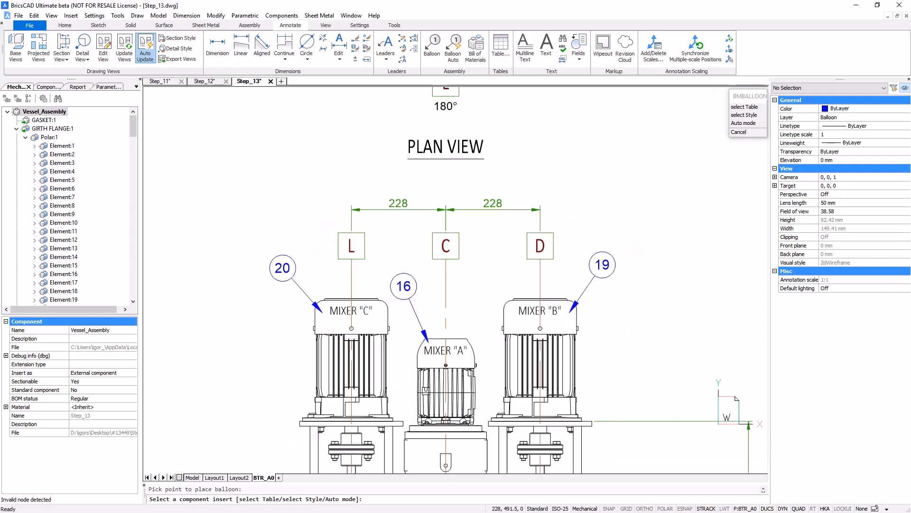
scroll(667, 378, "up", 6)
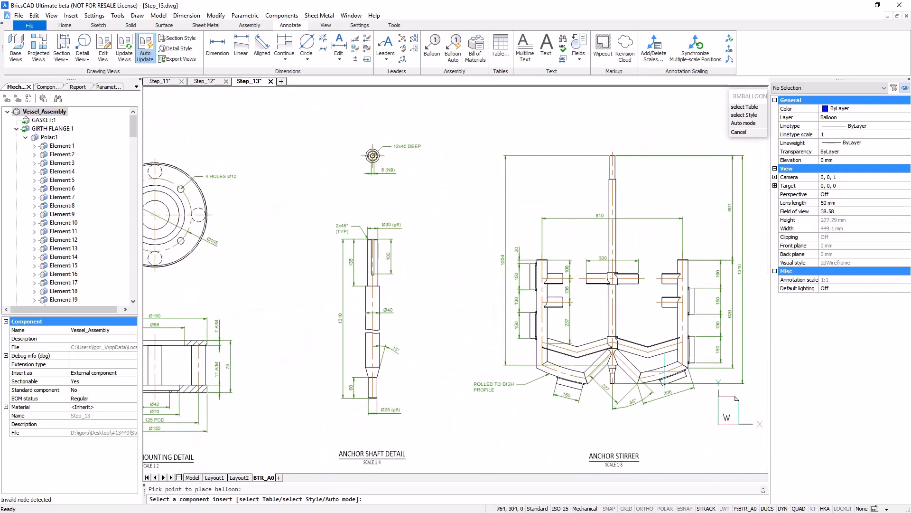
left_click(376, 294)
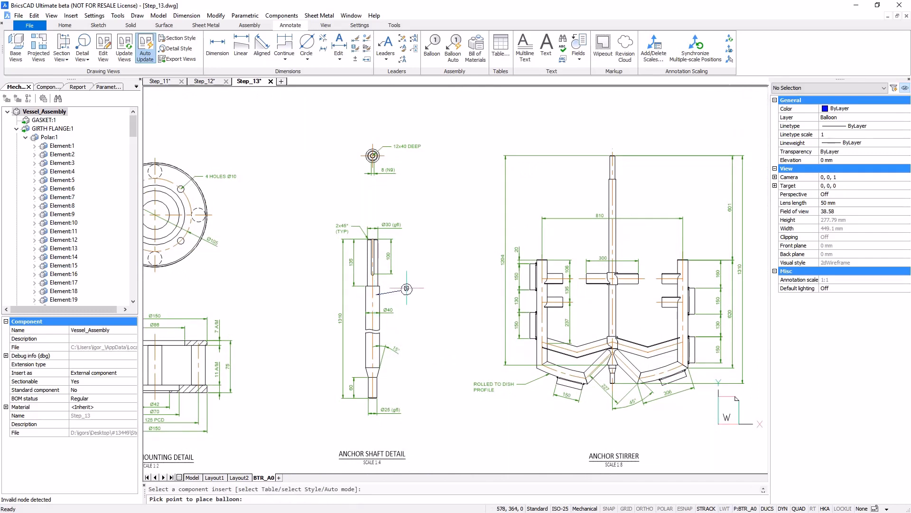
left_click(404, 285)
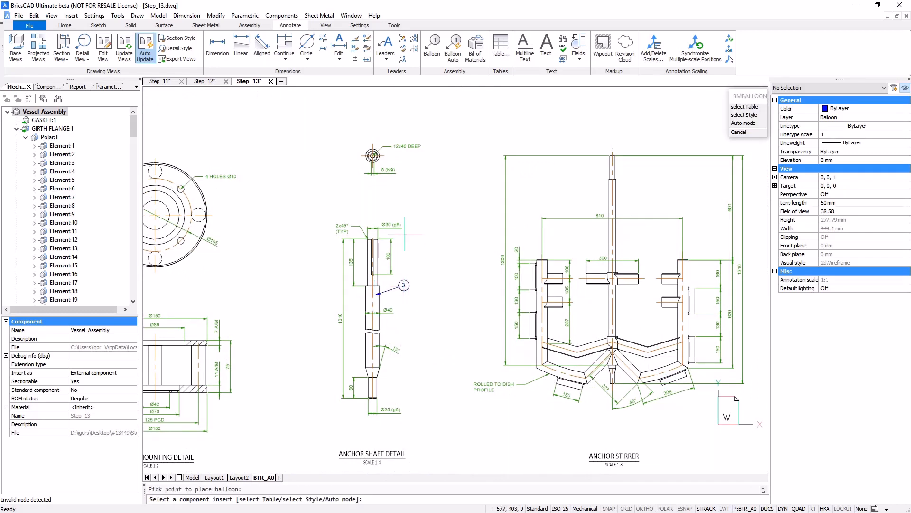
Auto-balloon the Anchor Stirrer view, aligning the leaders along a three-segment orthogonal path across, down and back between the stirrer arms.
left_click(453, 49)
left_click(561, 241)
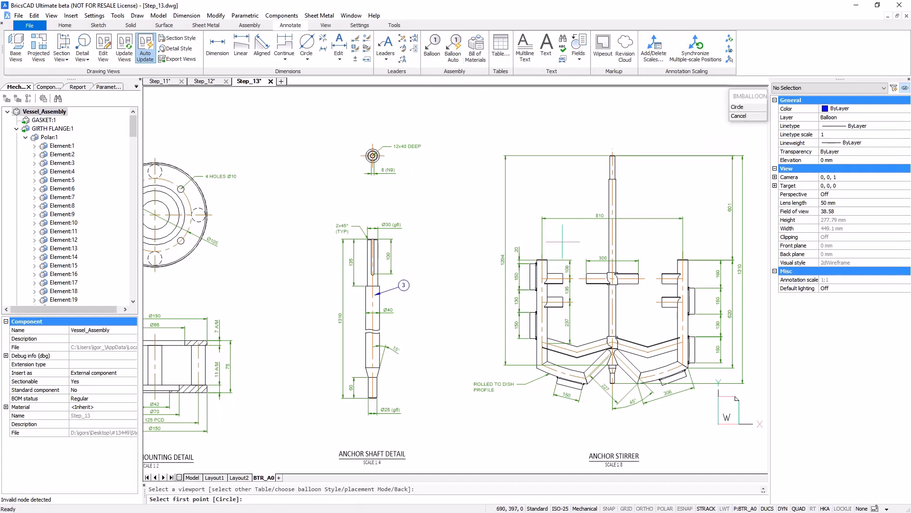
left_click(562, 242)
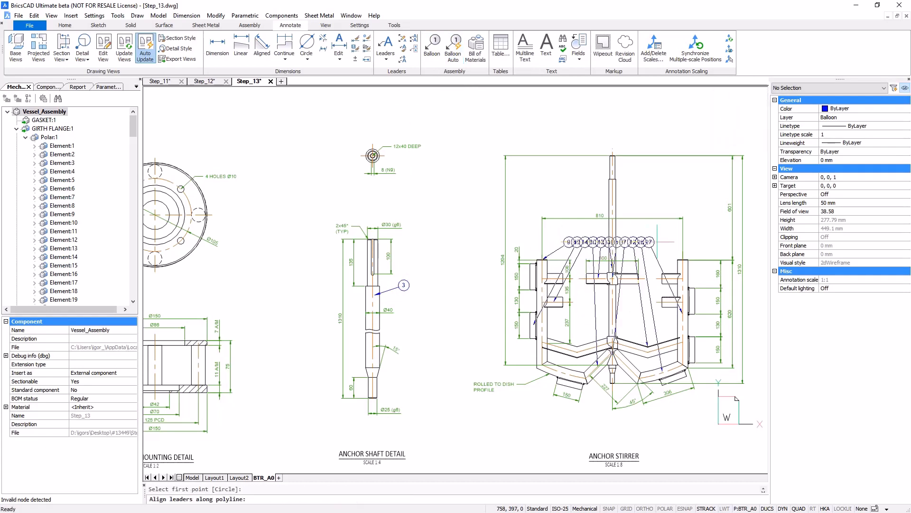
left_click(652, 242)
key("F8")
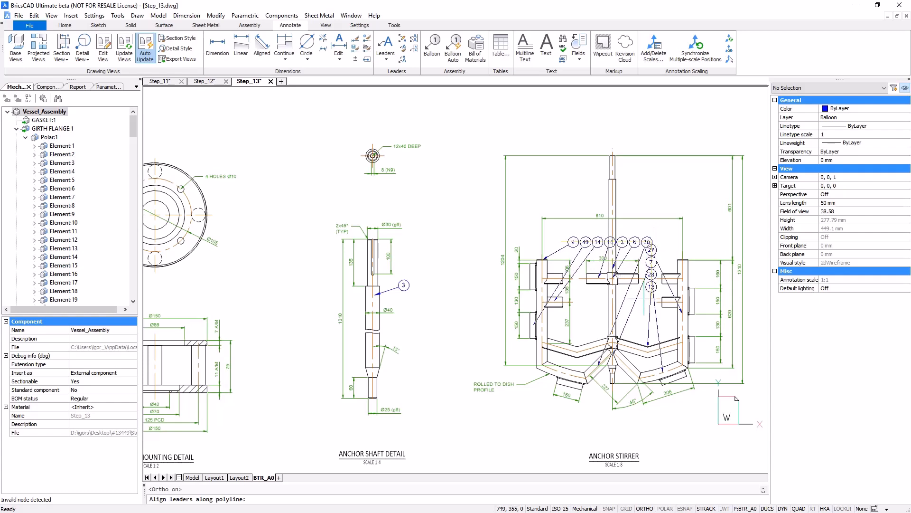
left_click(649, 325)
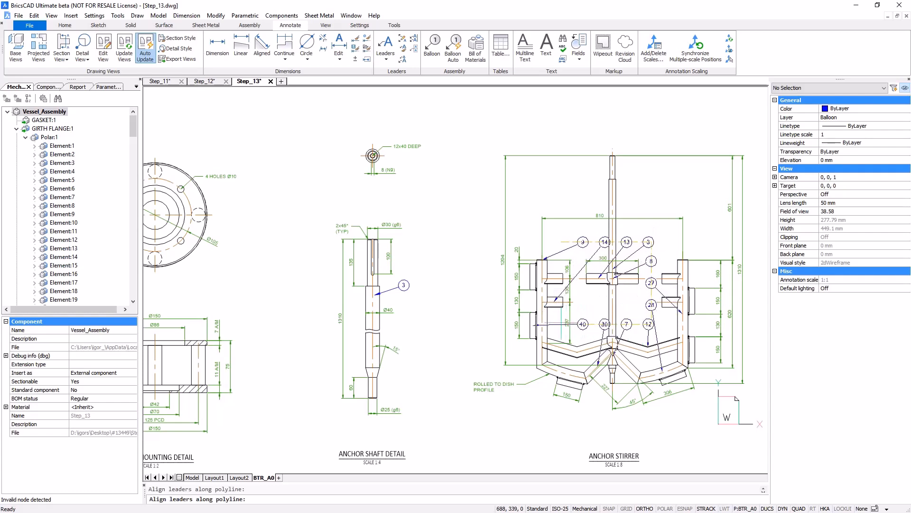
left_click(560, 323)
key("Return")
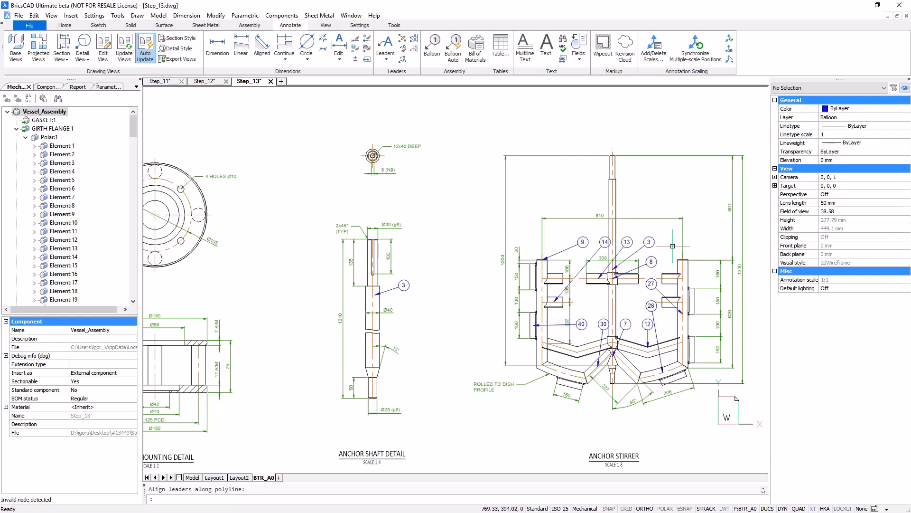
Open the drawing Step_15.dwg from the #13449 folder.
scroll(673, 246, "down", 5)
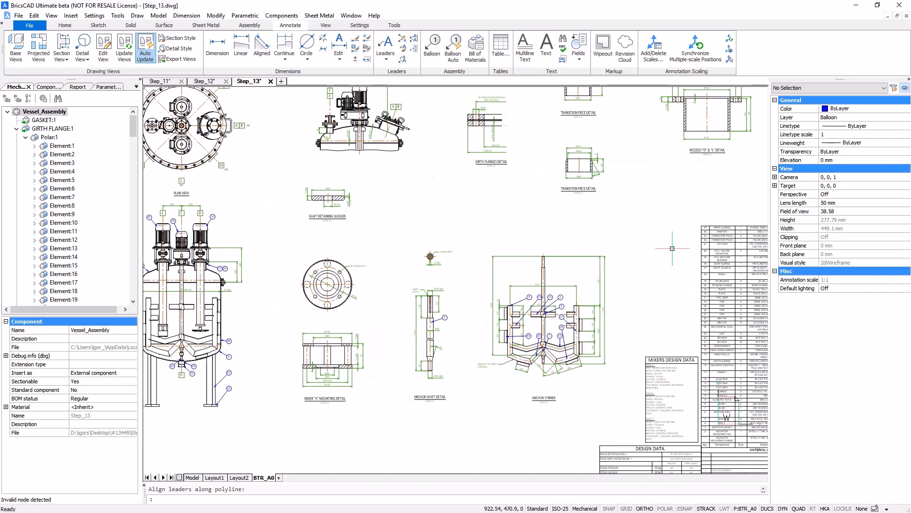
left_click(34, 25)
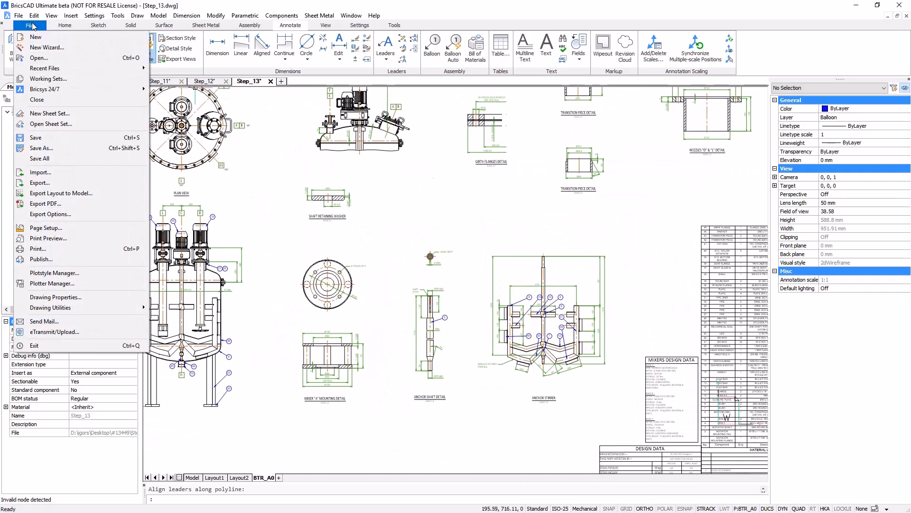
left_click(41, 59)
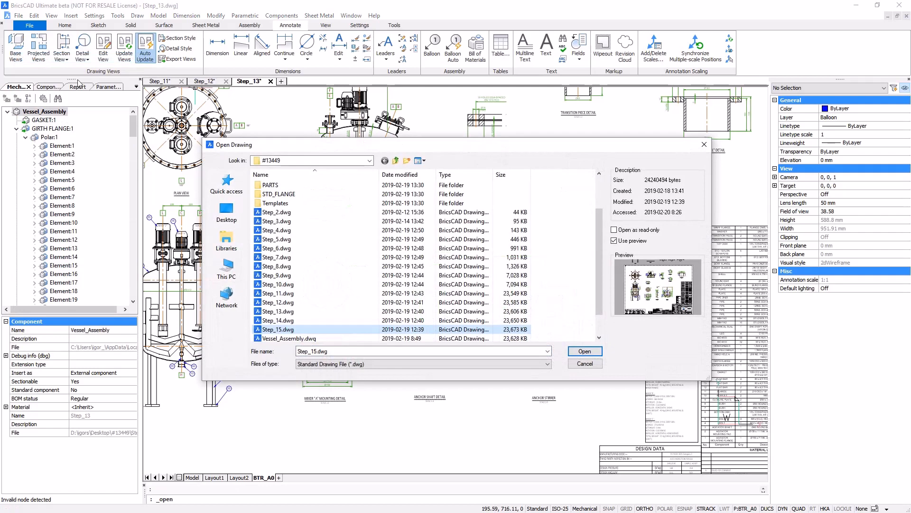
left_click(585, 352)
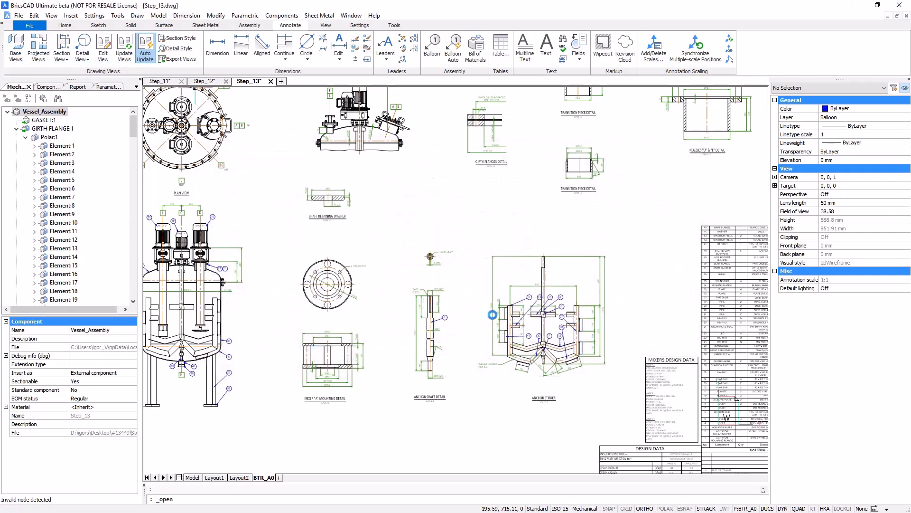